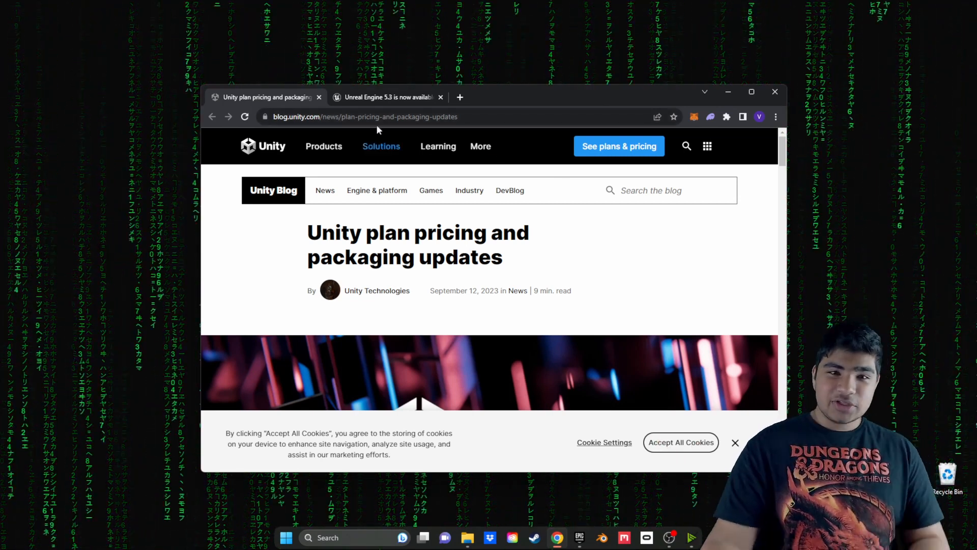
Close the Unity pricing page and launch Unreal Engine 5.3.0 from the Epic Games Launcher.
{"action": "left_click", "coordinate": [319, 97]}
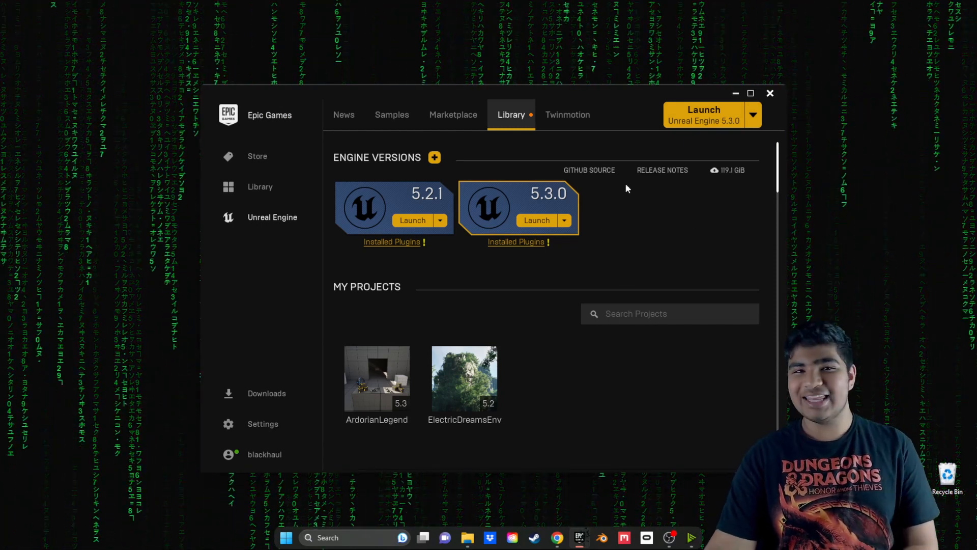
{"action": "left_click", "coordinate": [545, 223]}
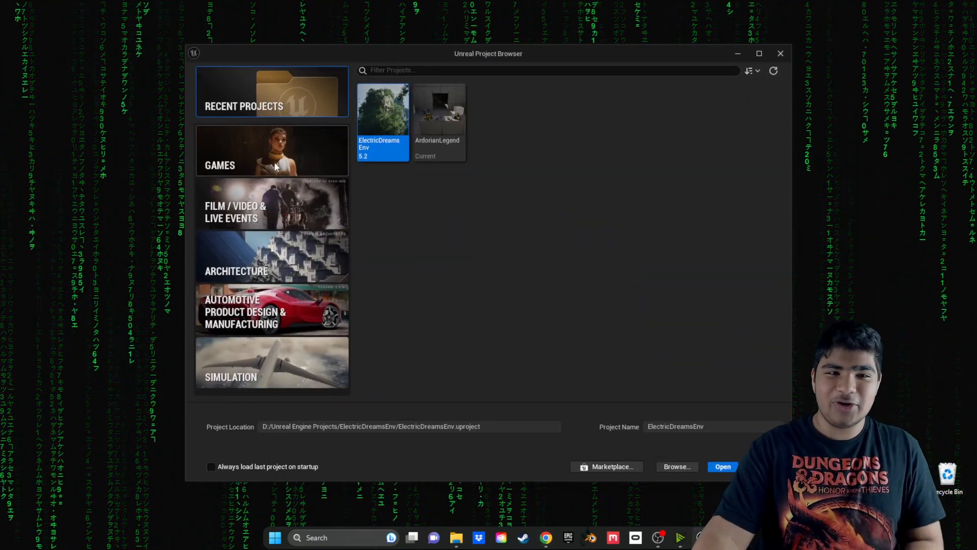
Choose the Third Person template from the Games category and enable Raytracing for the project.
{"action": "left_click", "coordinate": [302, 164]}
{"action": "left_click", "coordinate": [503, 101]}
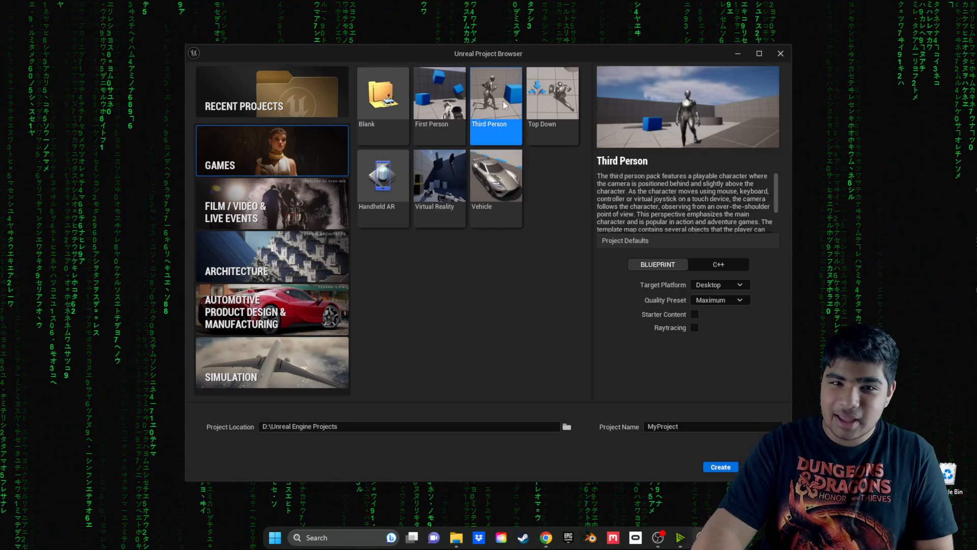
{"action": "left_click", "coordinate": [694, 327]}
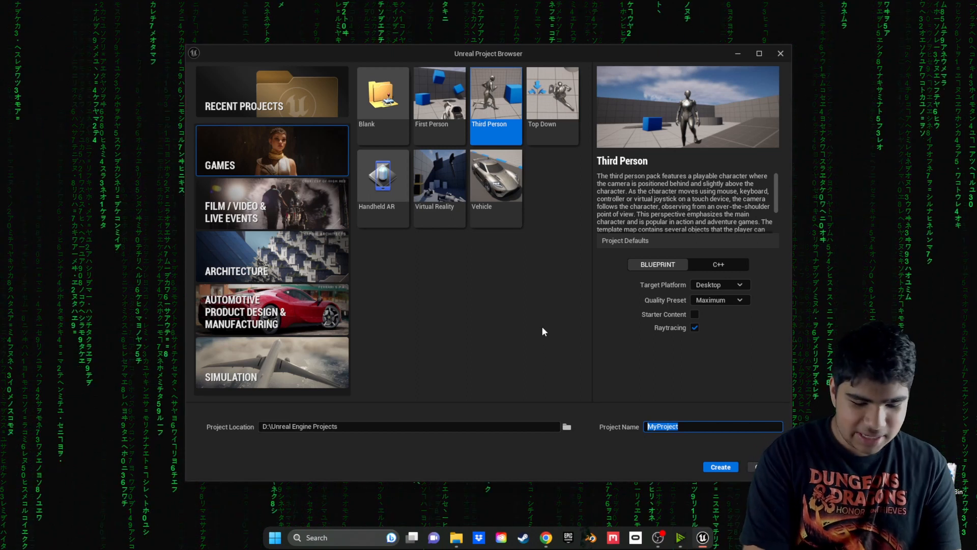
Name the project MountainScene and create it.
{"action": "type", "text": "Mo"}
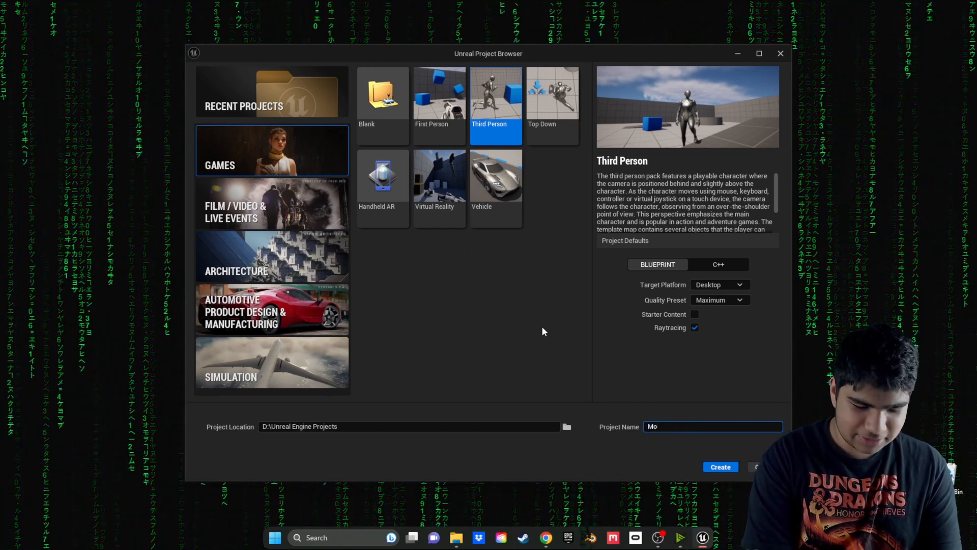
{"action": "type", "text": "ipu"}
{"action": "type", "text": "n"}
{"action": "key", "text": "BackSpace"}
{"action": "key", "text": "BackSpace"}
{"action": "key", "text": "BackSpace"}
{"action": "type", "text": "untains"}
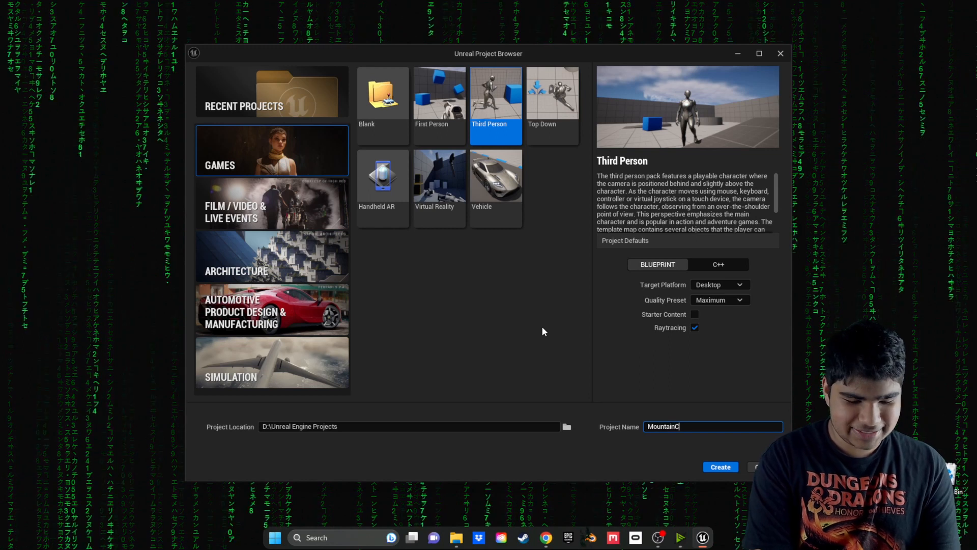
{"action": "key", "text": "BackSpace"}
{"action": "type", "text": "SC"}
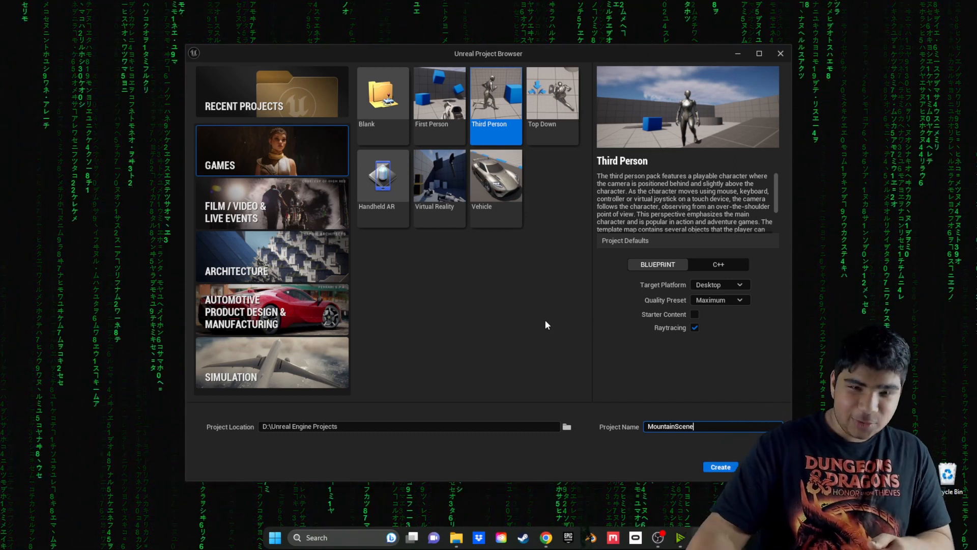
{"action": "left_click", "coordinate": [731, 471]}
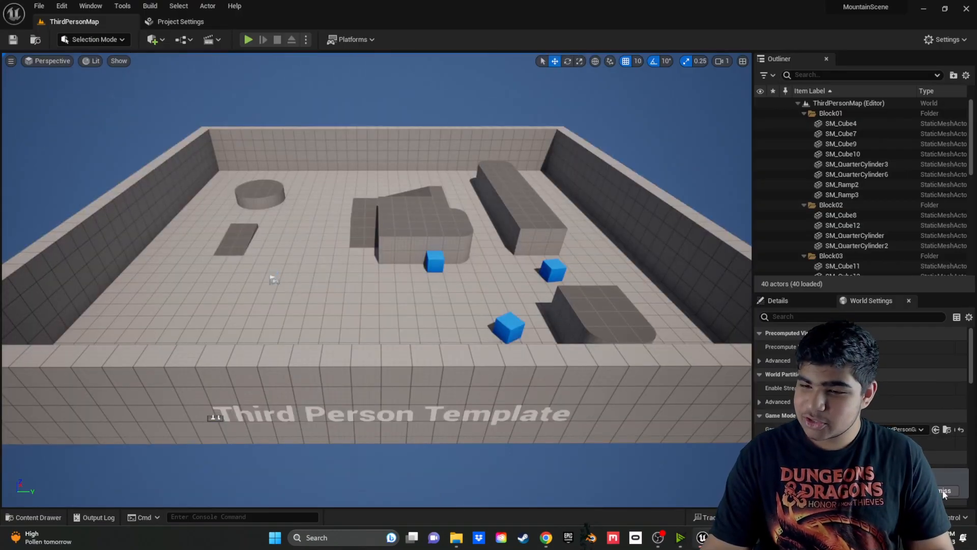
Dismiss the editor notification and create a new level from the Empty Level template.
{"action": "left_click", "coordinate": [944, 491]}
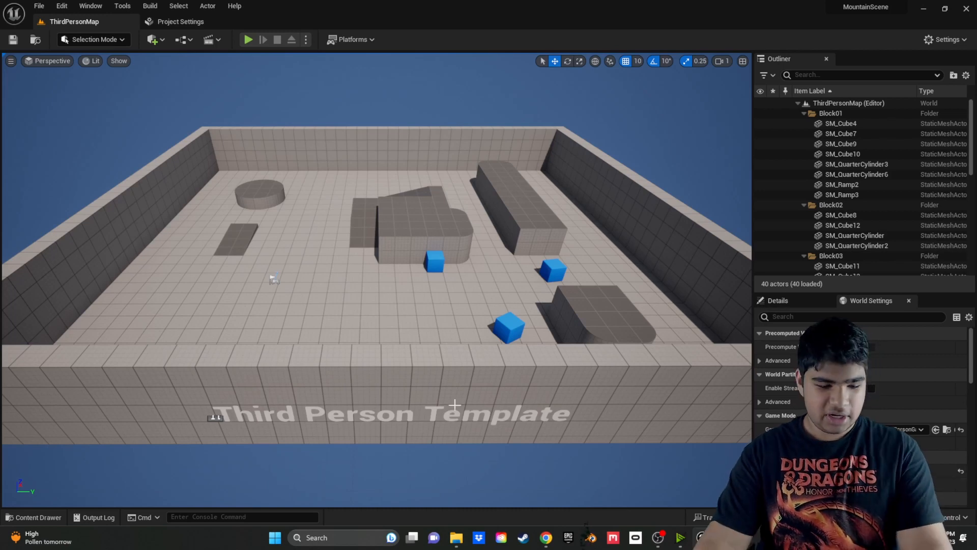
{"action": "key", "text": "a"}
{"action": "right_click_drag", "start_coordinate": [454, 405], "coordinate": [626, 413]}
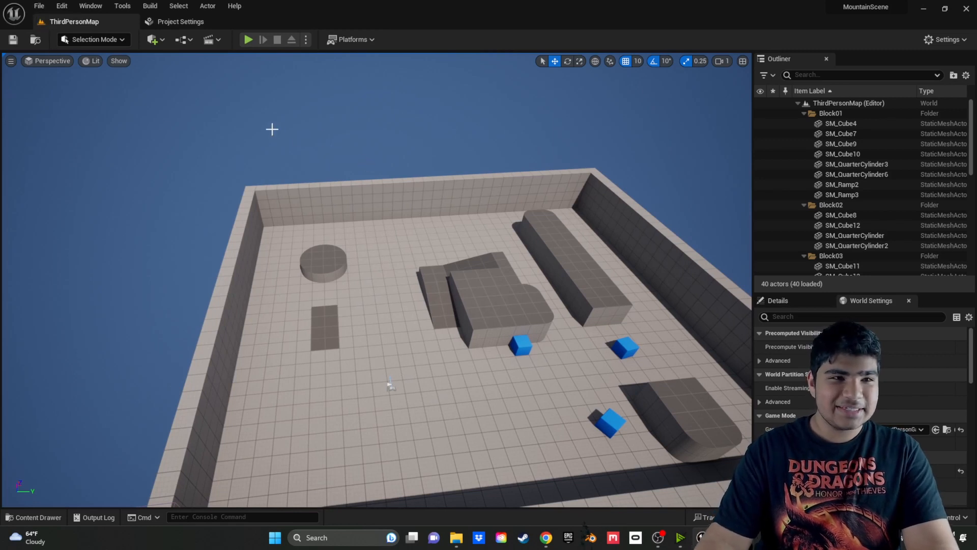
{"action": "left_click", "coordinate": [40, 6]}
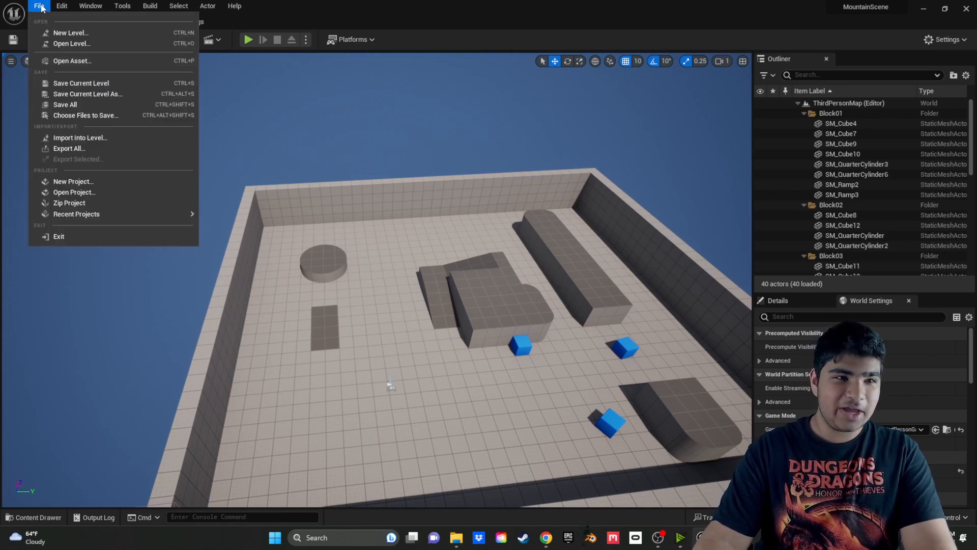
{"action": "left_click", "coordinate": [64, 33]}
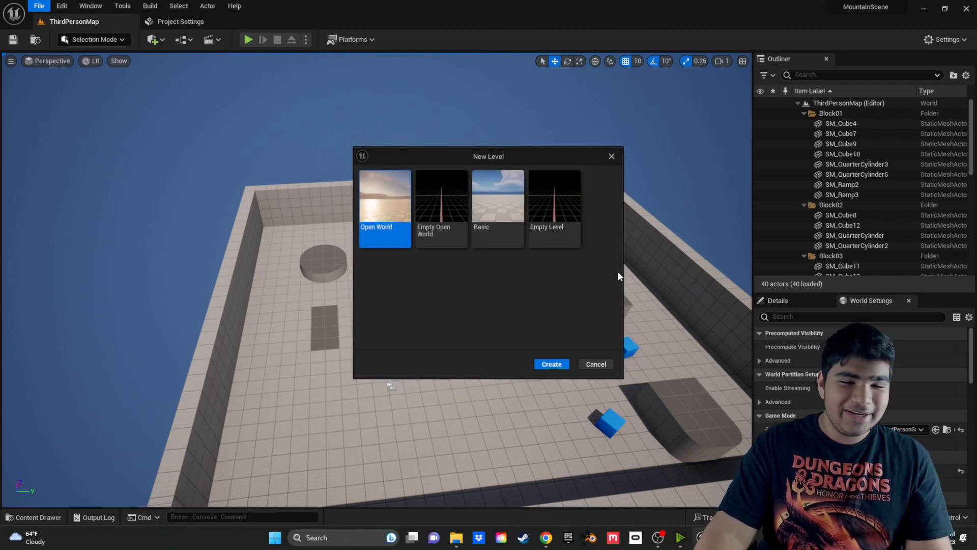
{"action": "left_click", "coordinate": [553, 219]}
{"action": "left_click", "coordinate": [551, 364]}
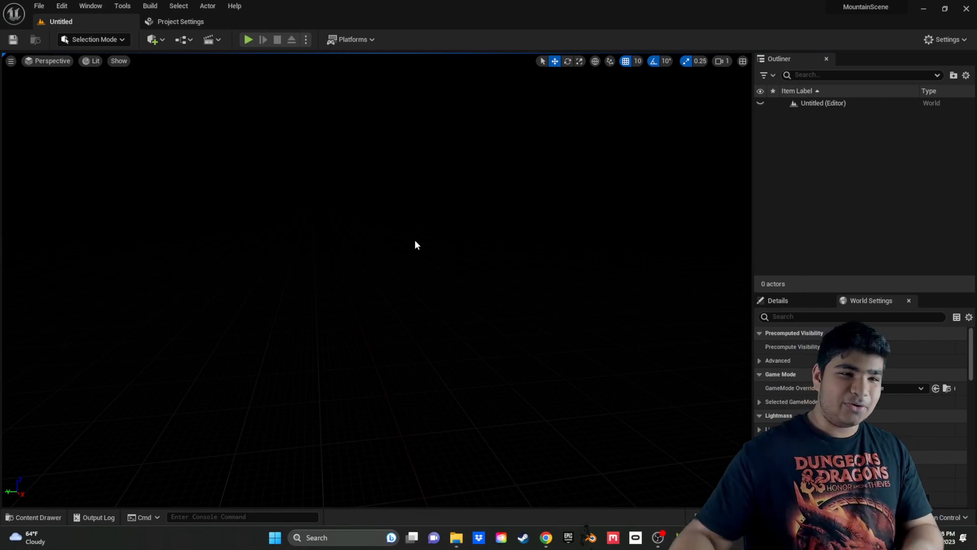
Open the Env. Light Mixer and dock it beneath the viewport.
{"action": "left_click", "coordinate": [103, 6]}
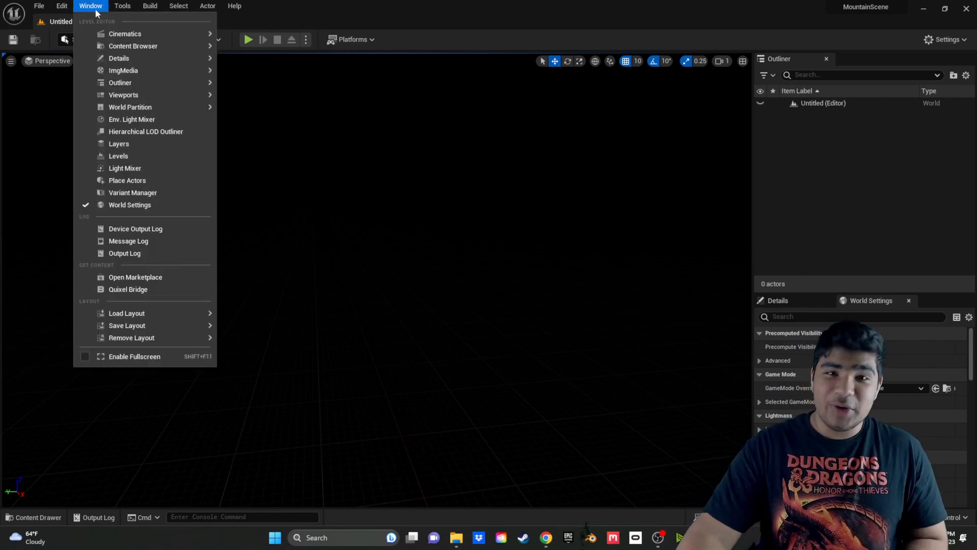
{"action": "left_click", "coordinate": [144, 119]}
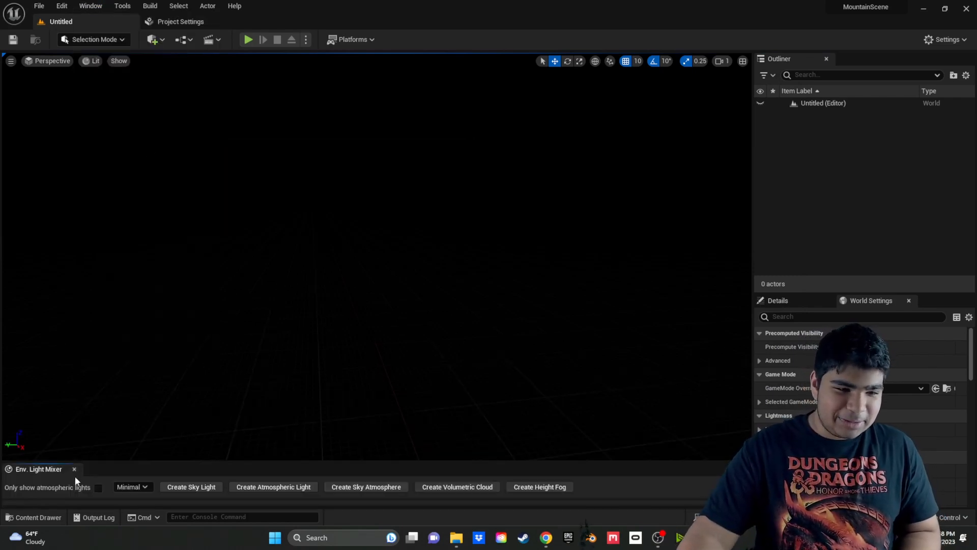
{"action": "left_click_drag", "start_coordinate": [56, 470], "coordinate": [337, 220]}
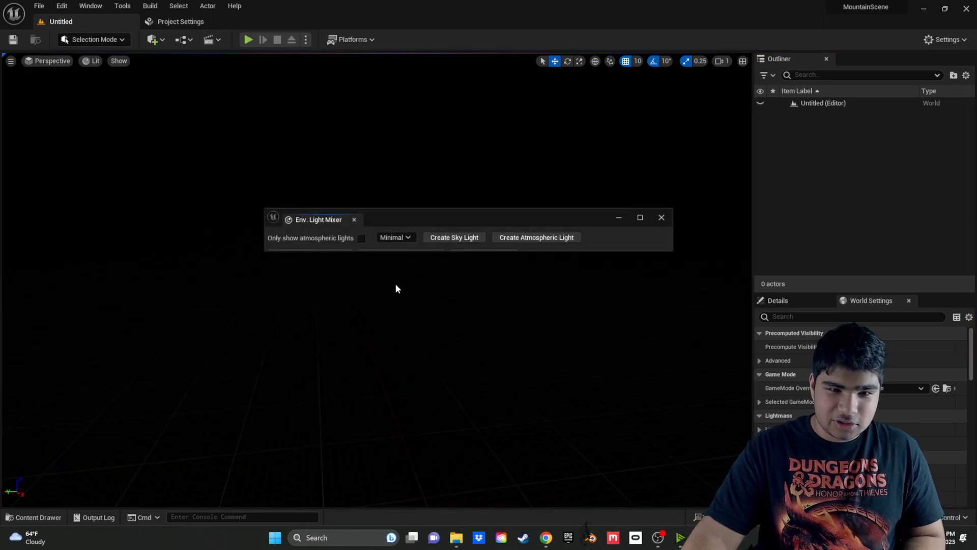
{"action": "left_click_drag", "start_coordinate": [536, 251], "coordinate": [541, 409]}
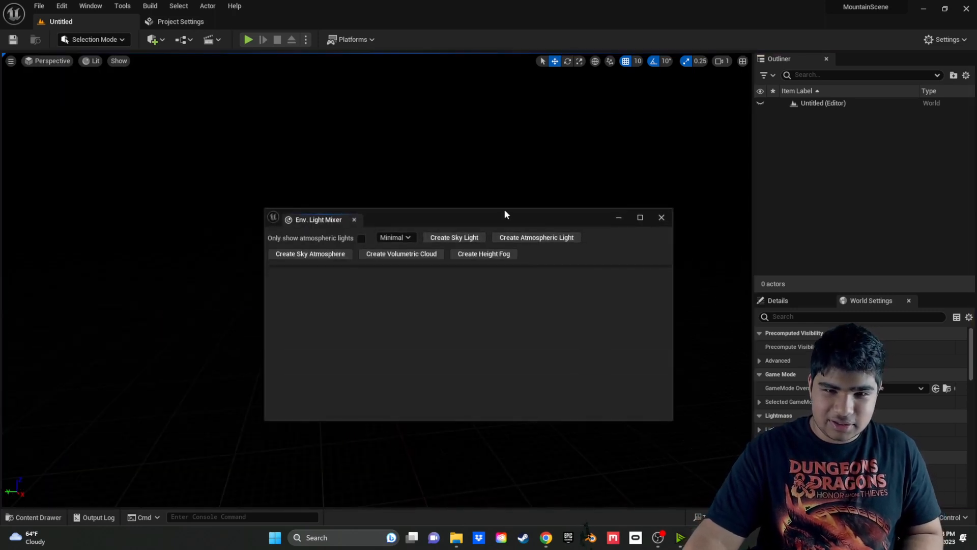
{"action": "left_click_drag", "start_coordinate": [504, 212], "coordinate": [423, 161]}
{"action": "left_click_drag", "start_coordinate": [231, 172], "coordinate": [13, 435]}
{"action": "left_click_drag", "start_coordinate": [166, 513], "coordinate": [517, 460]}
{"action": "left_click_drag", "start_coordinate": [434, 279], "coordinate": [401, 460]}
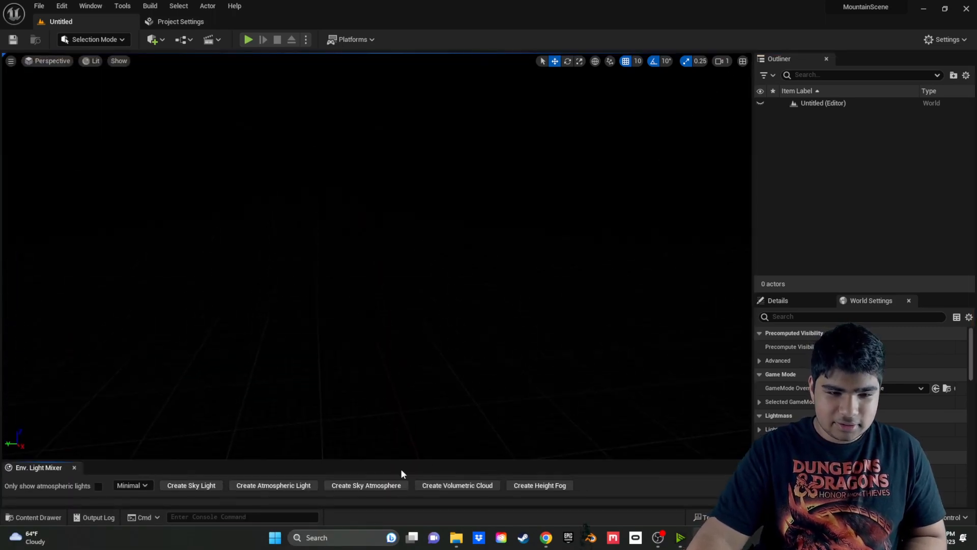
Add a sky light, atmospheric light, sky atmosphere, volumetric cloud and height fog to the level, then close the Env. Light Mixer.
{"action": "left_click", "coordinate": [213, 489]}
{"action": "left_click", "coordinate": [211, 486]}
{"action": "left_click", "coordinate": [211, 485]}
{"action": "left_click", "coordinate": [213, 485]}
{"action": "left_click", "coordinate": [204, 486]}
{"action": "left_click", "coordinate": [74, 467]}
Rotate the sun's direction across the sky, trying a low sunset angle before returning it to a high daylight position.
{"action": "mouse_move", "coordinate": [539, 393]}
{"action": "right_mouse_down"}
{"action": "mouse_move", "coordinate": [509, 357]}
{"action": "mouse_move", "coordinate": [539, 393]}
{"action": "right_mouse_up"}
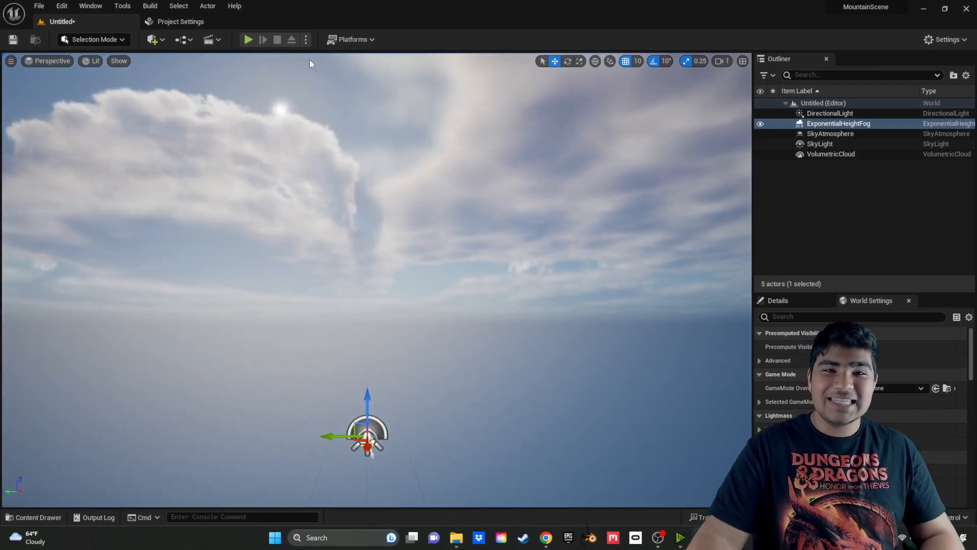
{"action": "right_click_drag", "start_coordinate": [495, 338], "coordinate": [464, 345]}
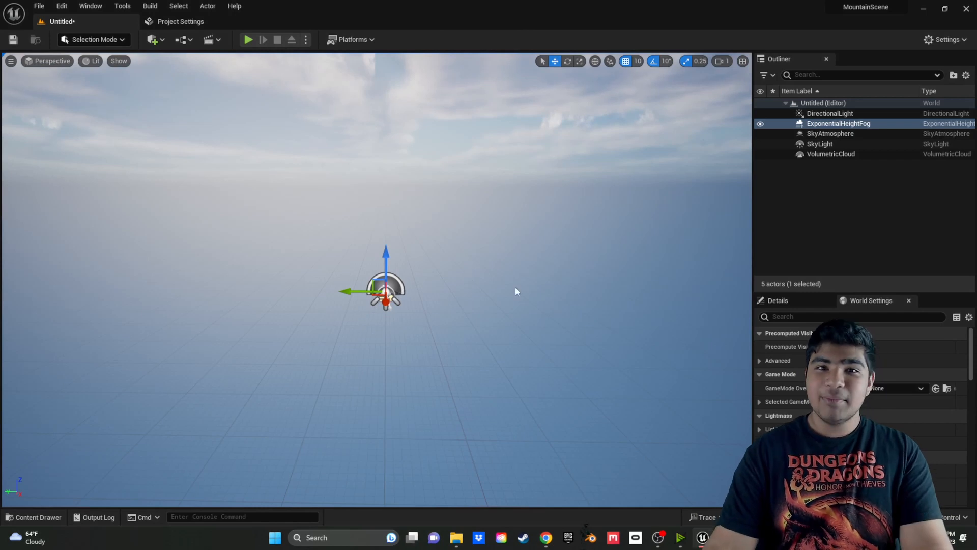
{"action": "right_click_drag", "start_coordinate": [490, 276], "coordinate": [490, 262]}
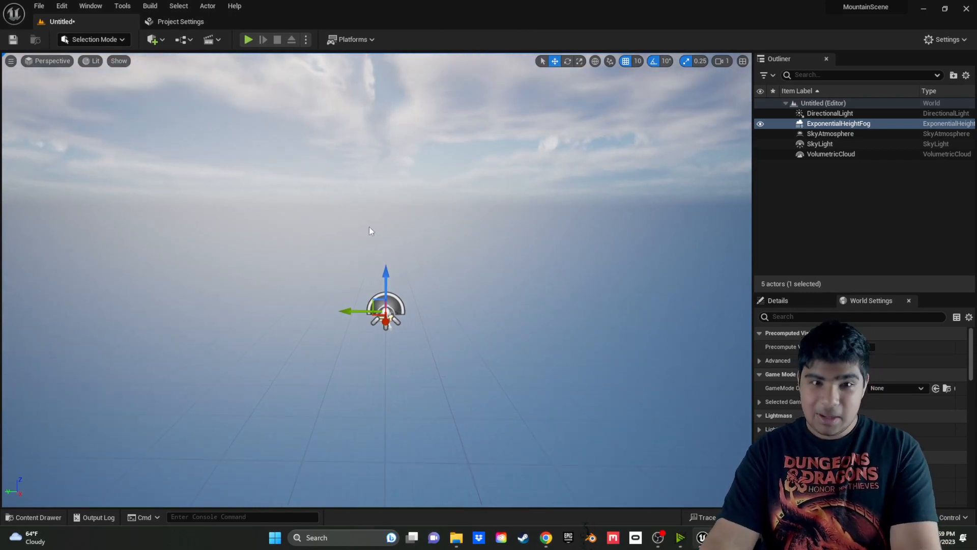
{"action": "key", "text": "ctrl+l"}
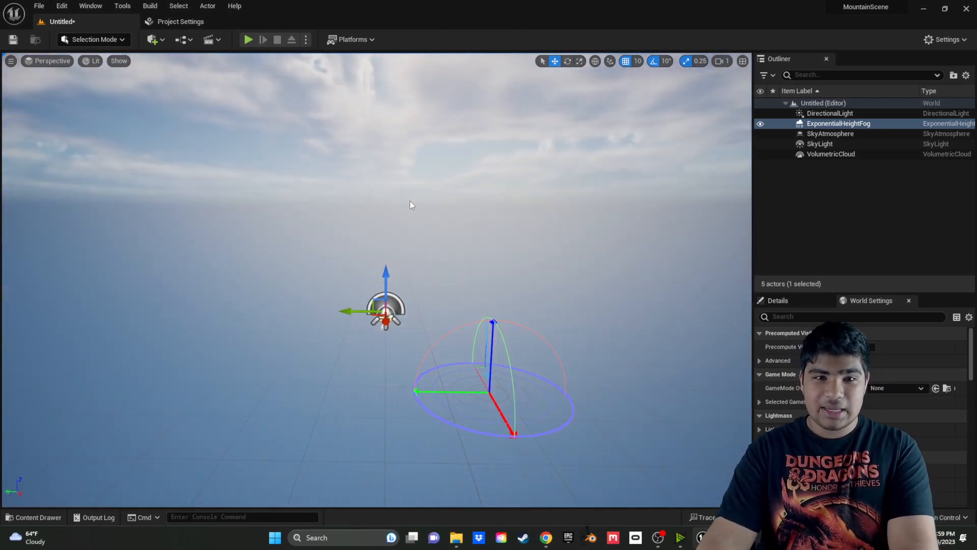
{"action": "right_click_drag", "start_coordinate": [410, 200], "coordinate": [410, 148]}
{"action": "key", "text": "ctrl+l"}
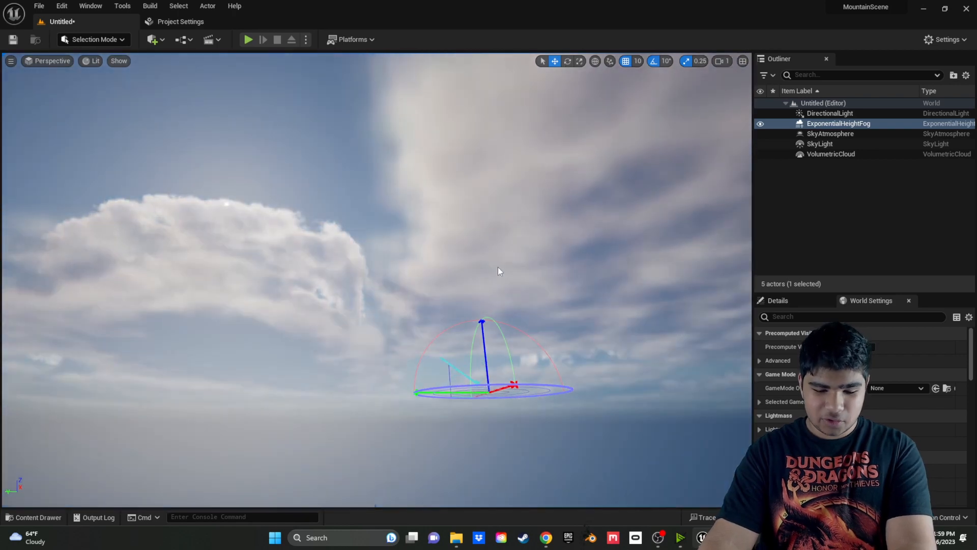
{"action": "key", "text": "ctrl+l"}
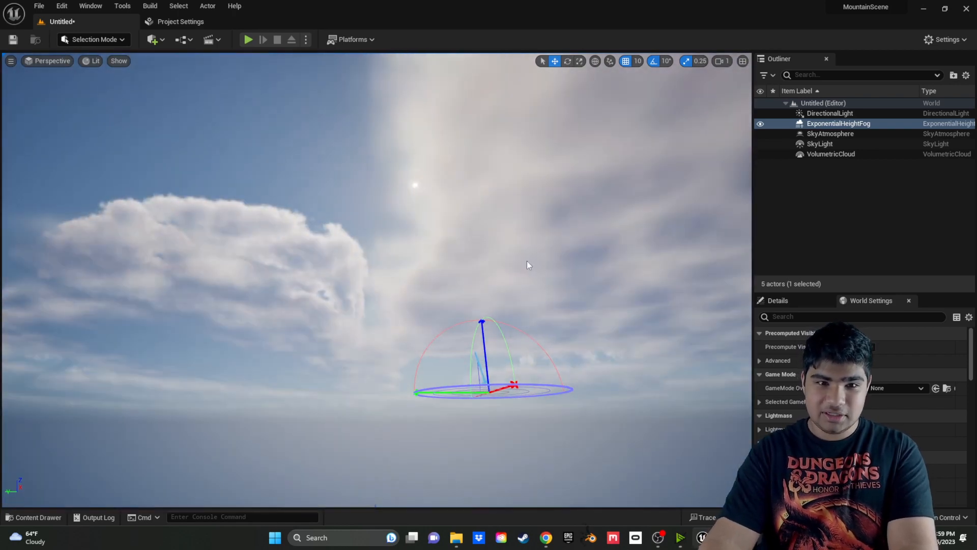
{"action": "key", "text": "ctrl+l"}
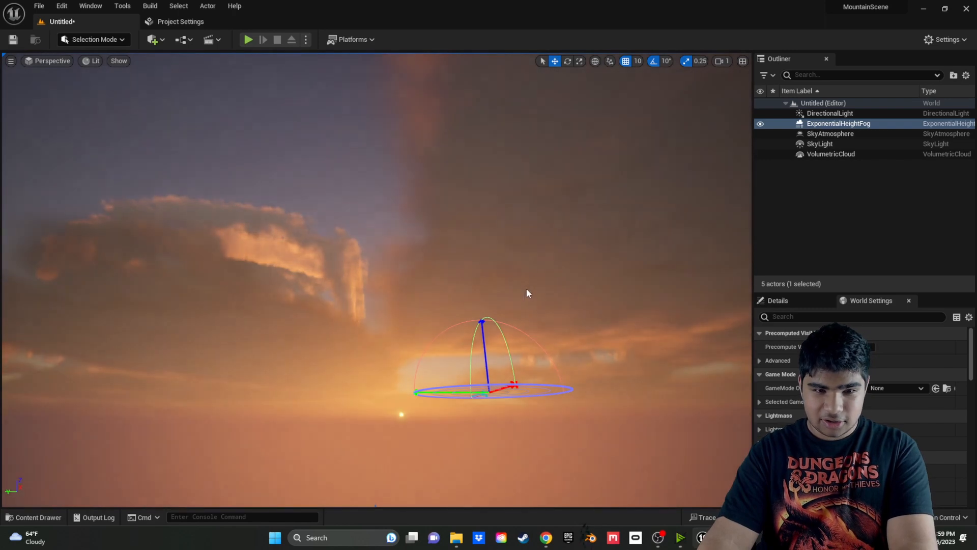
{"action": "mouse_move", "coordinate": [526, 289]}
{"action": "right_mouse_down"}
{"action": "mouse_move", "coordinate": [537, 298]}
{"action": "mouse_move", "coordinate": [535, 334]}
{"action": "mouse_move", "coordinate": [511, 332]}
{"action": "mouse_move", "coordinate": [519, 286]}
{"action": "right_mouse_up"}
{"action": "key", "text": "ctrl+l"}
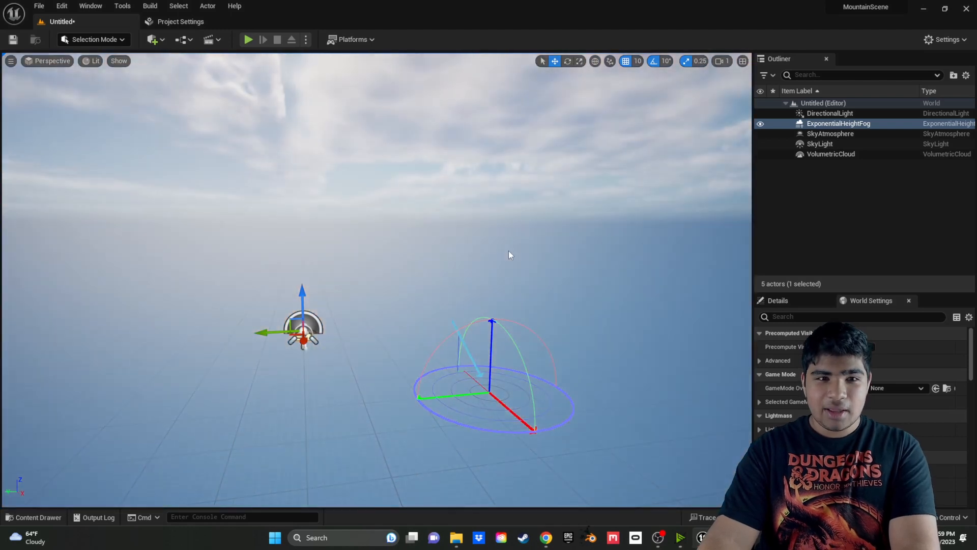
{"action": "right_click_drag", "start_coordinate": [508, 252], "coordinate": [509, 232]}
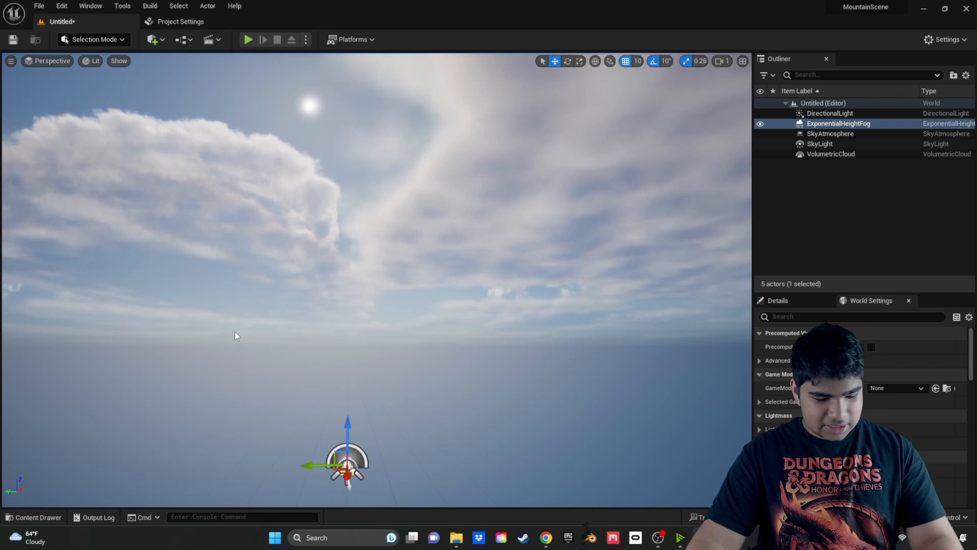
Open Quixel Bridge from the project's Content folder to add Quixel content.
{"action": "key", "text": "ctrl+space"}
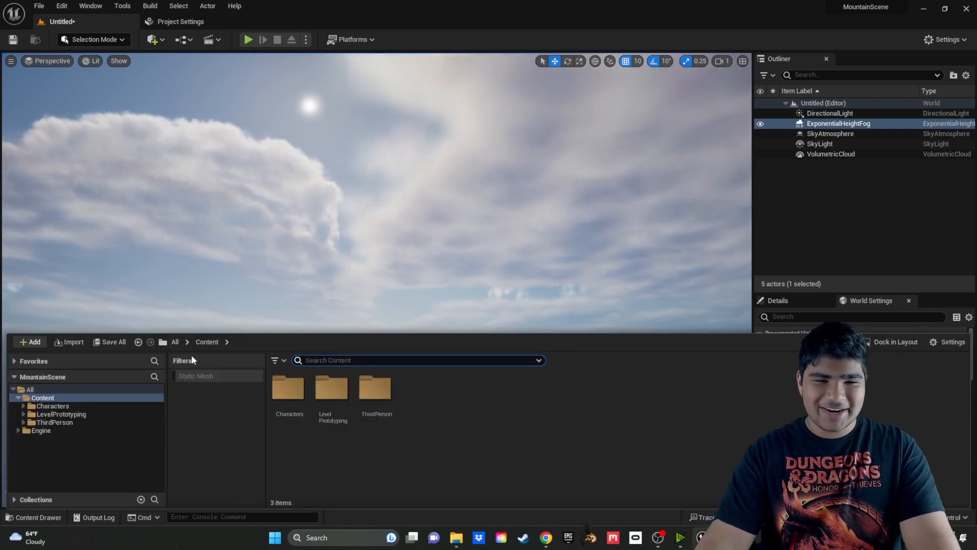
{"action": "left_click", "coordinate": [37, 346]}
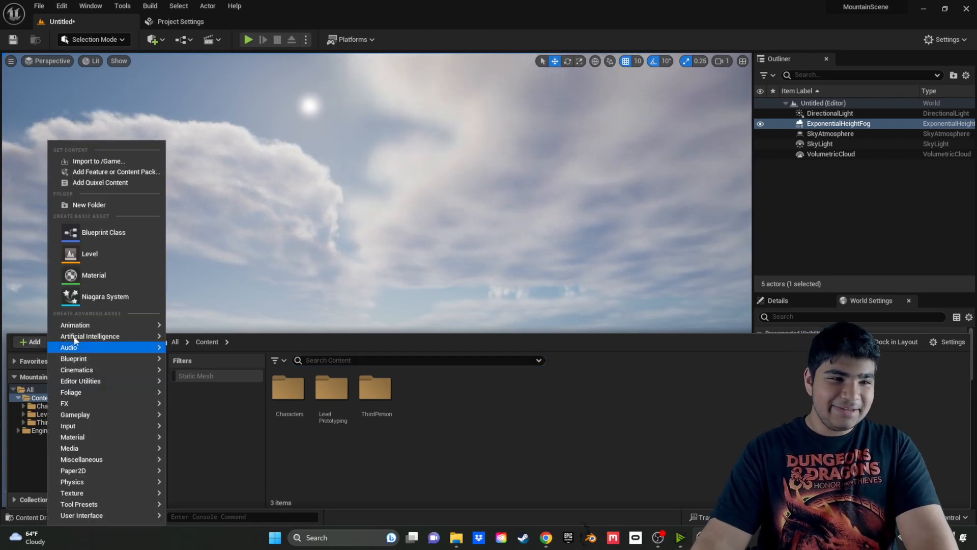
{"action": "left_click", "coordinate": [124, 186]}
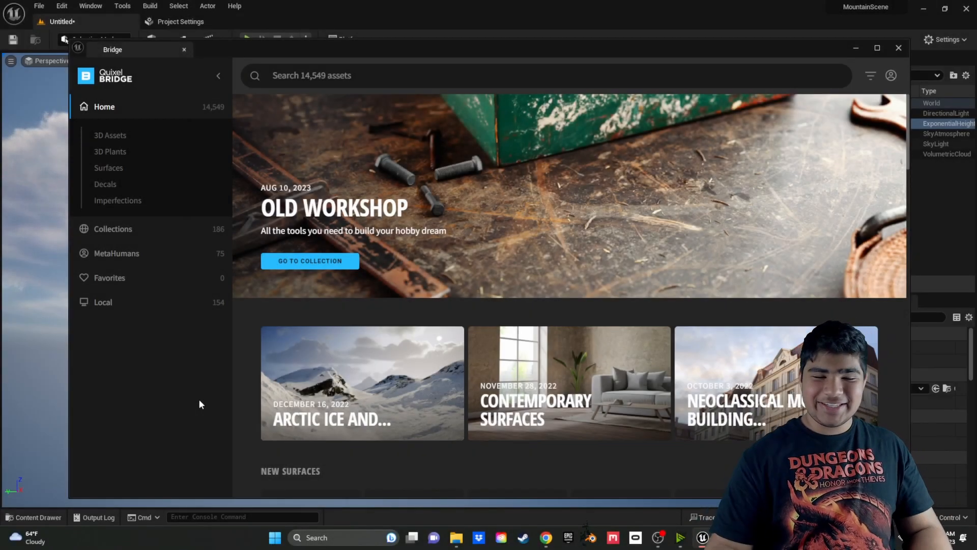
Browse the Nature 3D assets in Quixel Bridge, looking through the Embankment category and opening the Rock category.
{"action": "left_click", "coordinate": [111, 140]}
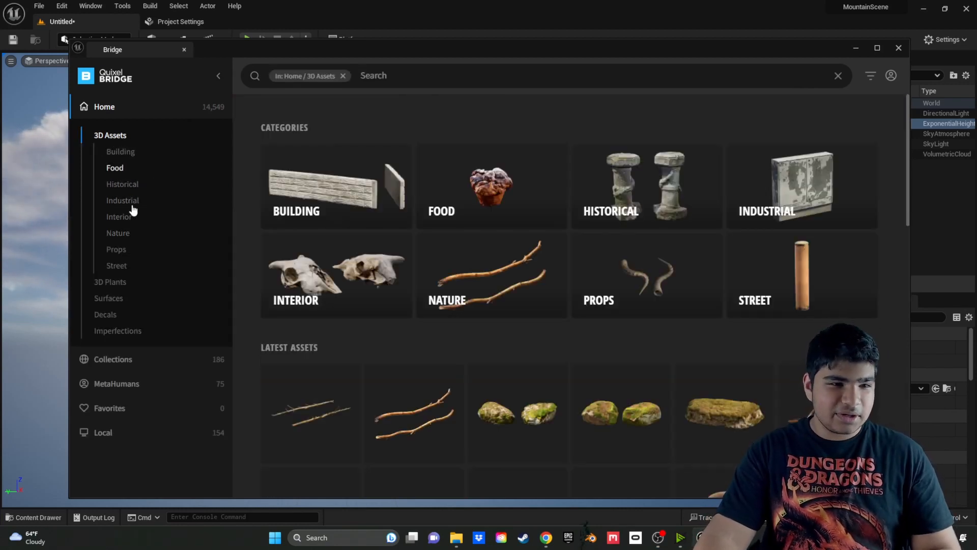
{"action": "left_click", "coordinate": [120, 234]}
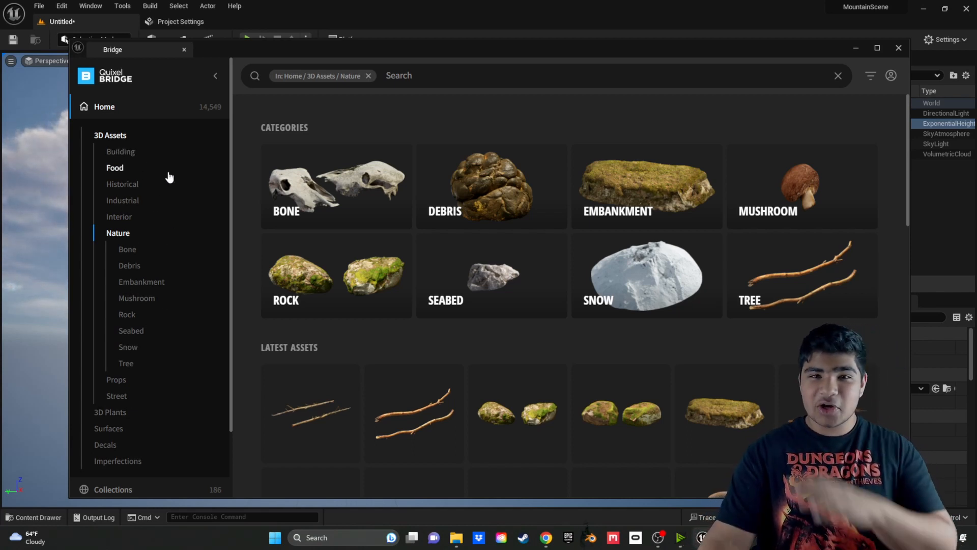
{"action": "left_click", "coordinate": [677, 208]}
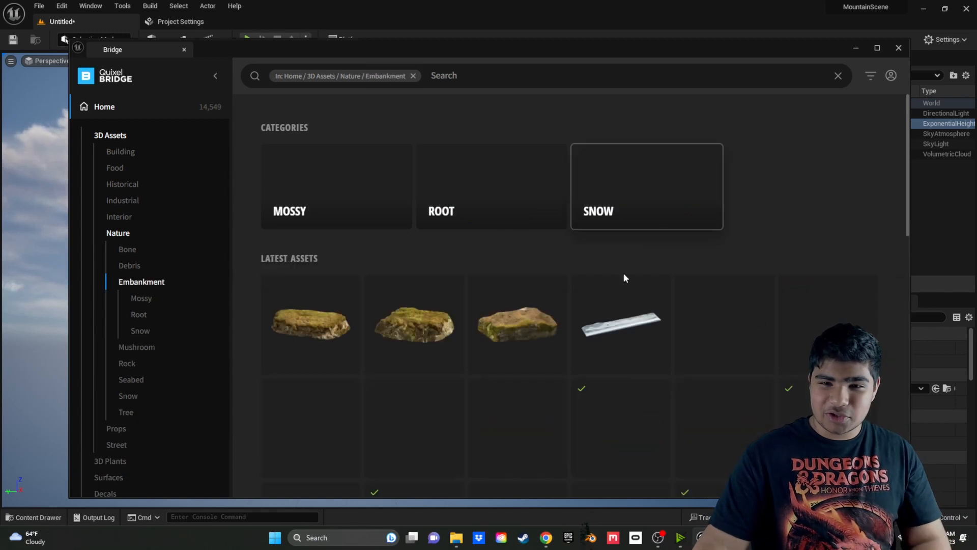
{"action": "scroll", "coordinate": [422, 282], "scroll_direction": "down", "scroll_amount": 4}
{"action": "scroll", "coordinate": [658, 161], "scroll_direction": "up", "scroll_amount": 4}
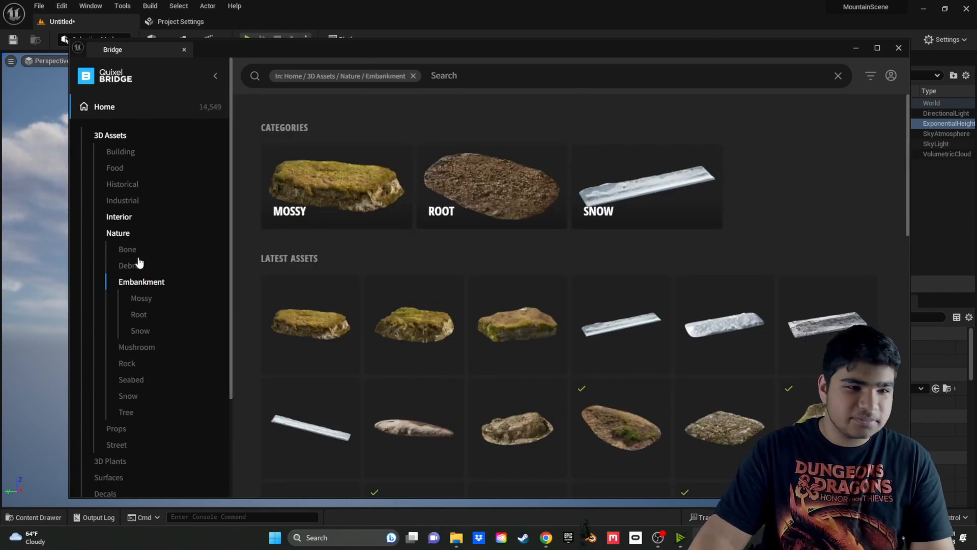
{"action": "left_click", "coordinate": [127, 363]}
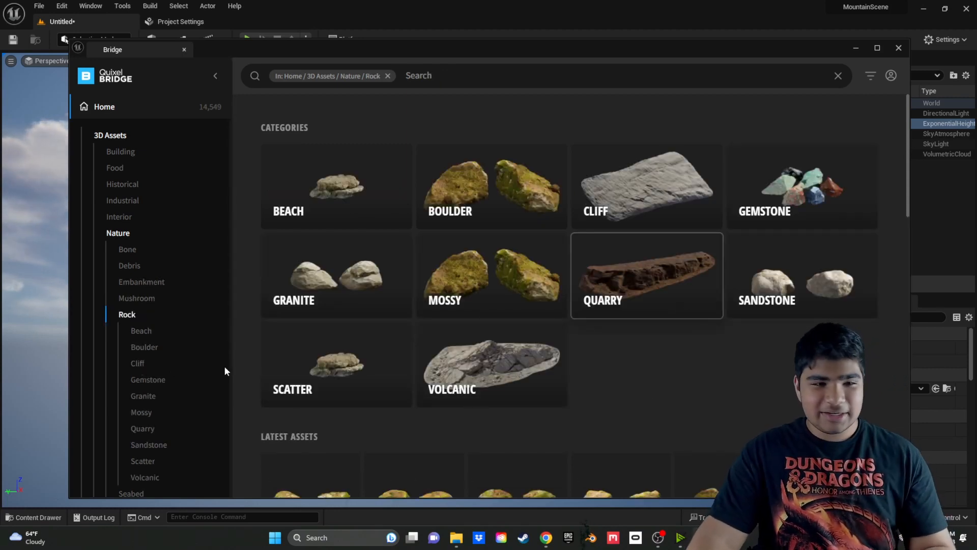
Look through the Rock assets in Bridge and switch to the Mossy category under Embankment.
{"action": "scroll", "coordinate": [667, 320], "scroll_direction": "down", "scroll_amount": 4}
{"action": "scroll", "coordinate": [677, 320], "scroll_direction": "down", "scroll_amount": 10}
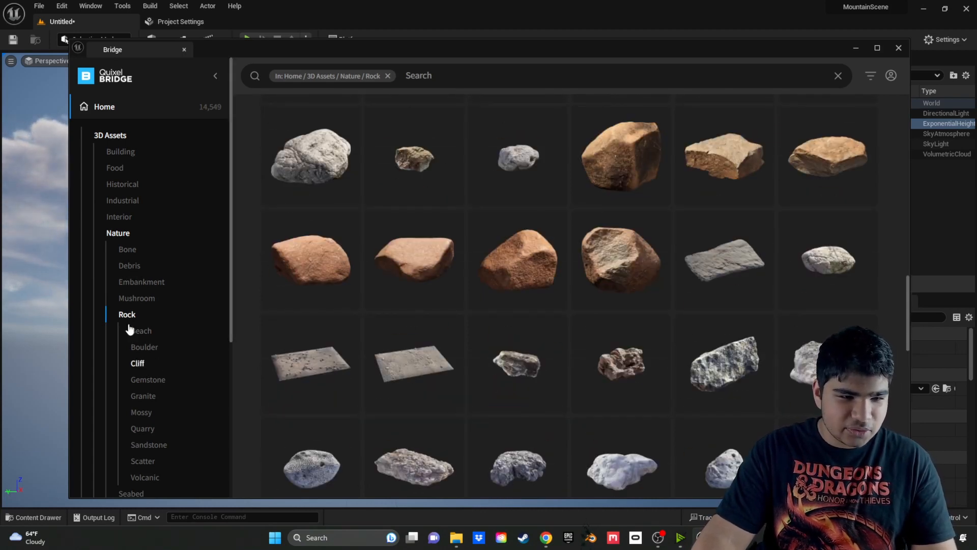
{"action": "left_click", "coordinate": [142, 285]}
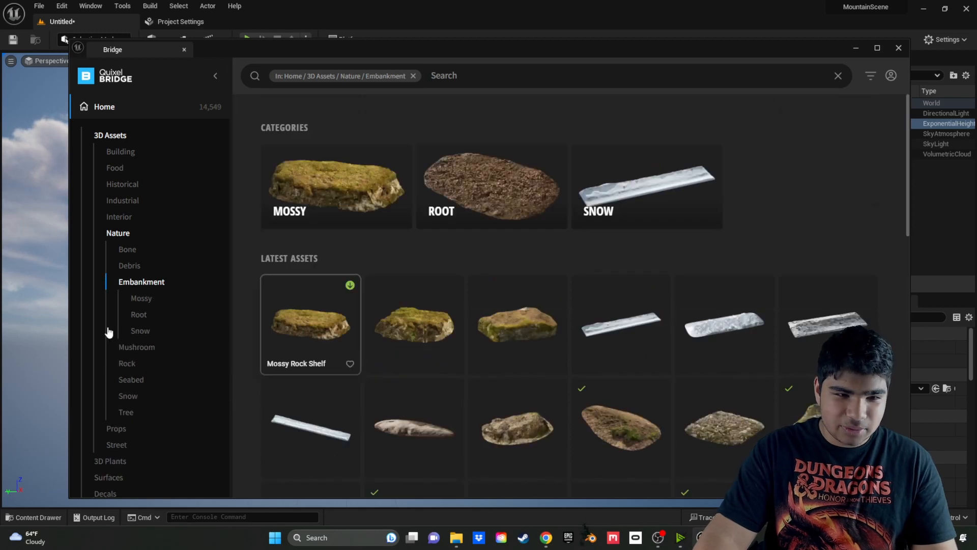
{"action": "left_click", "coordinate": [364, 203]}
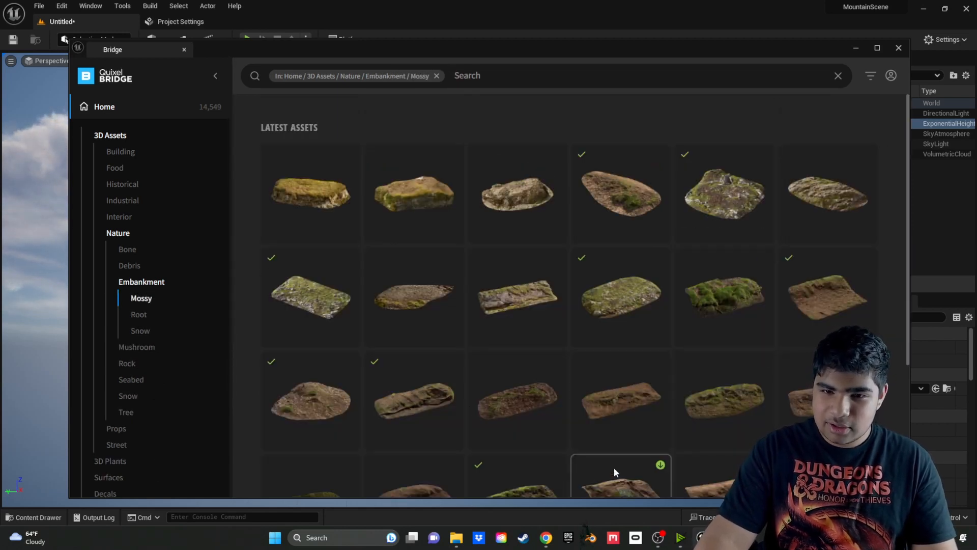
Open the Mossy Rock Shelf asset and download it at Nanite quality.
{"action": "left_click", "coordinate": [316, 189]}
{"action": "scroll", "coordinate": [767, 392], "scroll_direction": "down", "scroll_amount": 2}
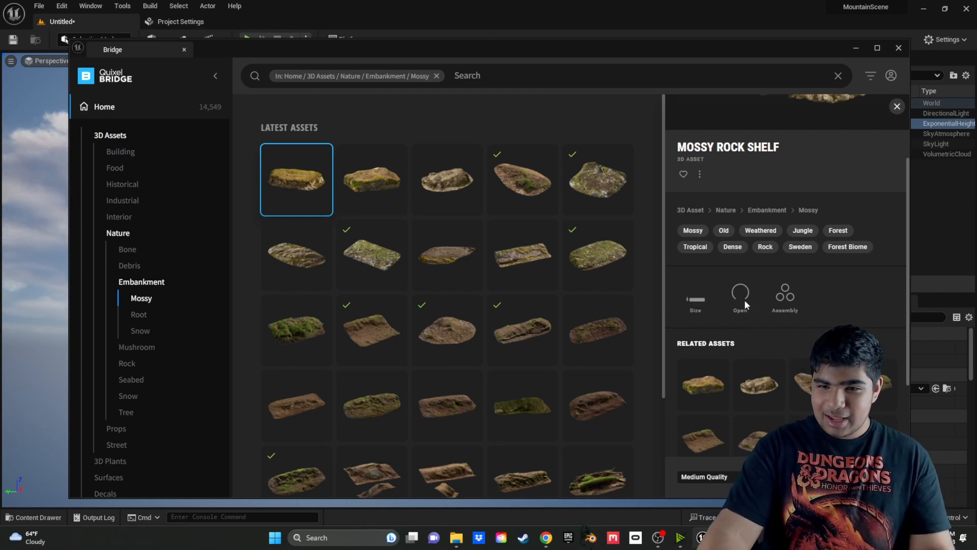
{"action": "scroll", "coordinate": [740, 361], "scroll_direction": "up", "scroll_amount": 2}
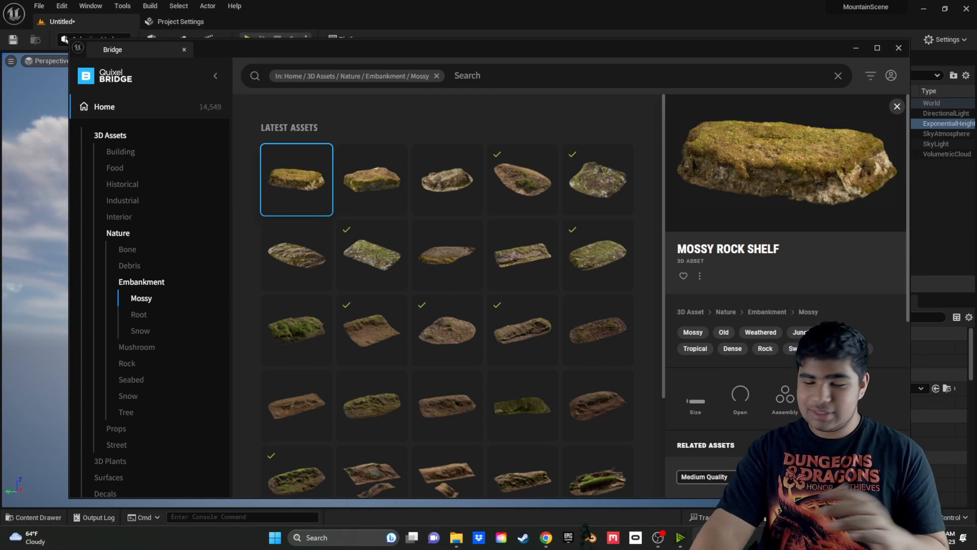
{"action": "left_click", "coordinate": [753, 477]}
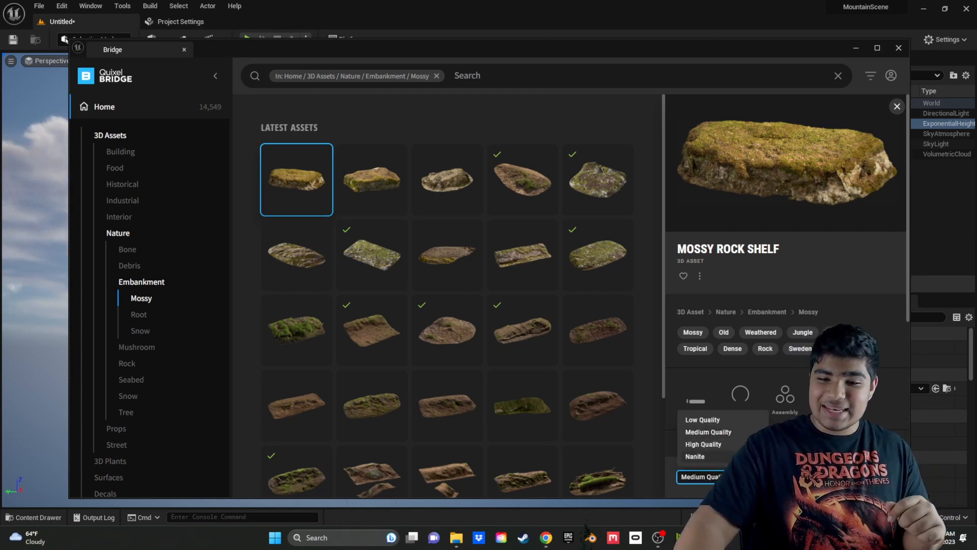
{"action": "left_click", "coordinate": [694, 458]}
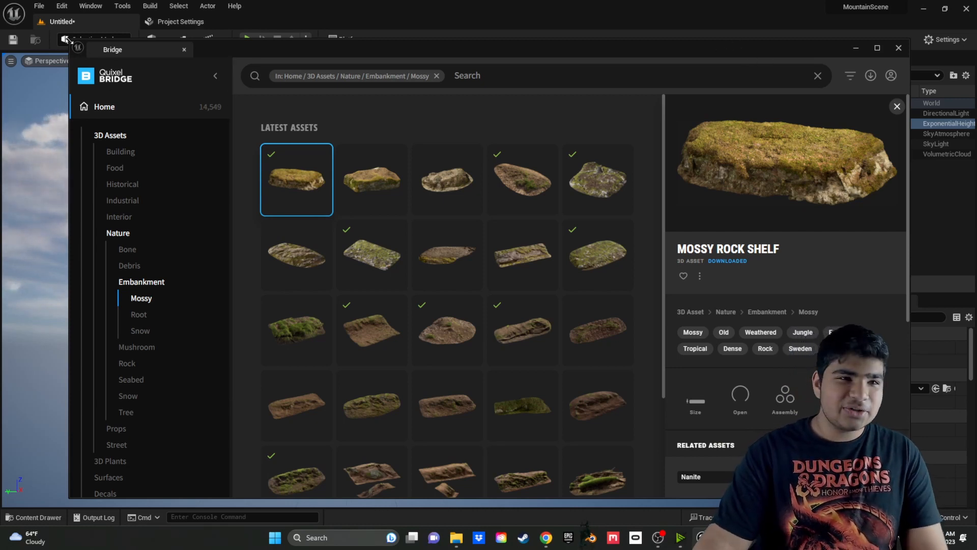
Shrink the Bridge window to uncover the level and place the downloaded Mossy Rock Shelf near the sky actors.
{"action": "left_click_drag", "start_coordinate": [70, 43], "coordinate": [595, 278]}
{"action": "right_click_drag", "start_coordinate": [341, 308], "coordinate": [399, 237]}
{"action": "key", "text": "w"}
{"action": "right_click_drag", "start_coordinate": [369, 342], "coordinate": [374, 470]}
{"action": "key", "text": "w"}
{"action": "key", "text": "s"}
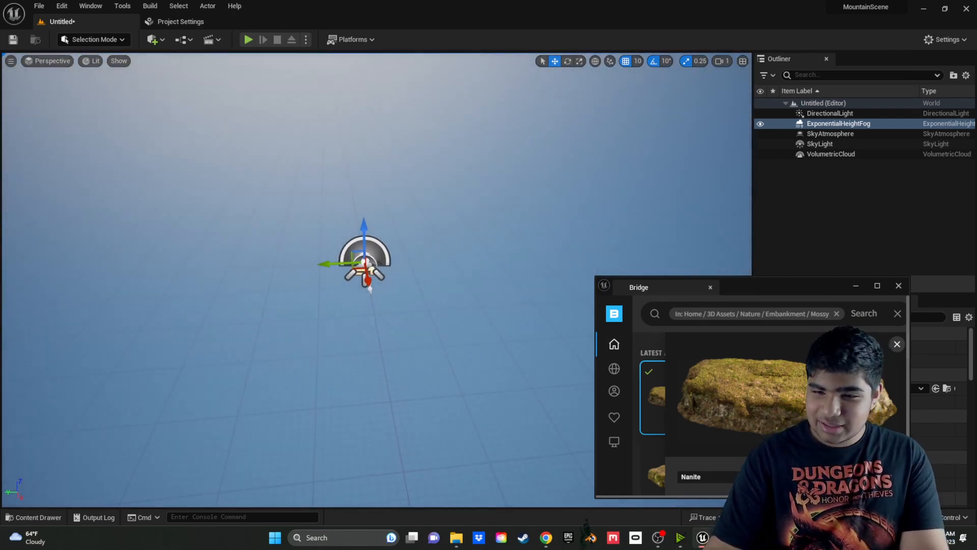
{"action": "left_click", "coordinate": [897, 344]}
{"action": "mouse_move", "coordinate": [686, 405]}
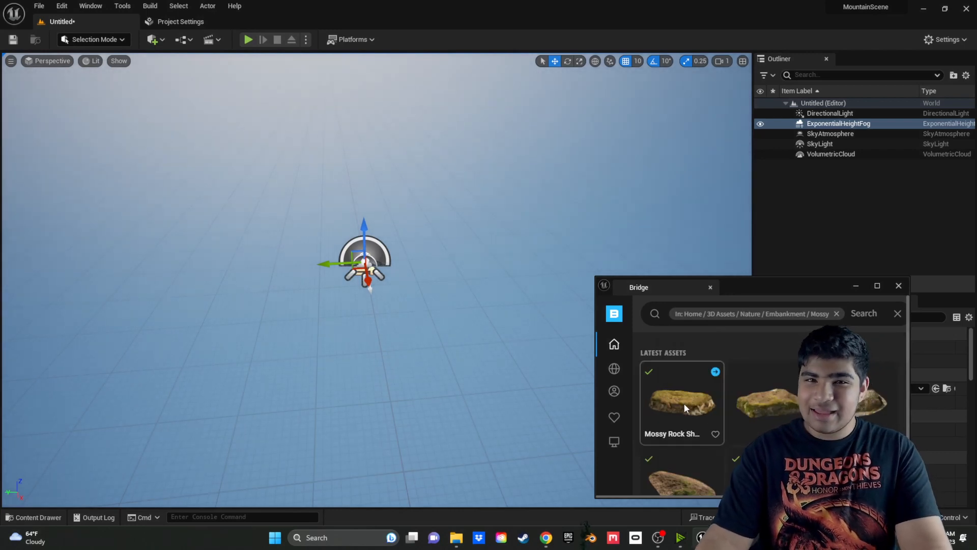
{"action": "left_click_drag", "start_coordinate": [688, 402], "coordinate": [374, 274]}
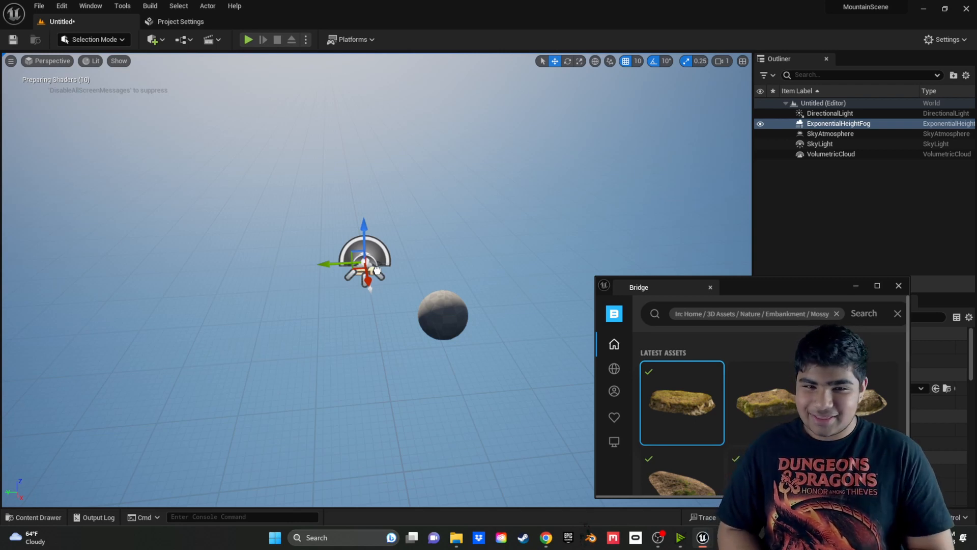
{"action": "left_click_drag", "start_coordinate": [377, 269], "coordinate": [378, 271]}
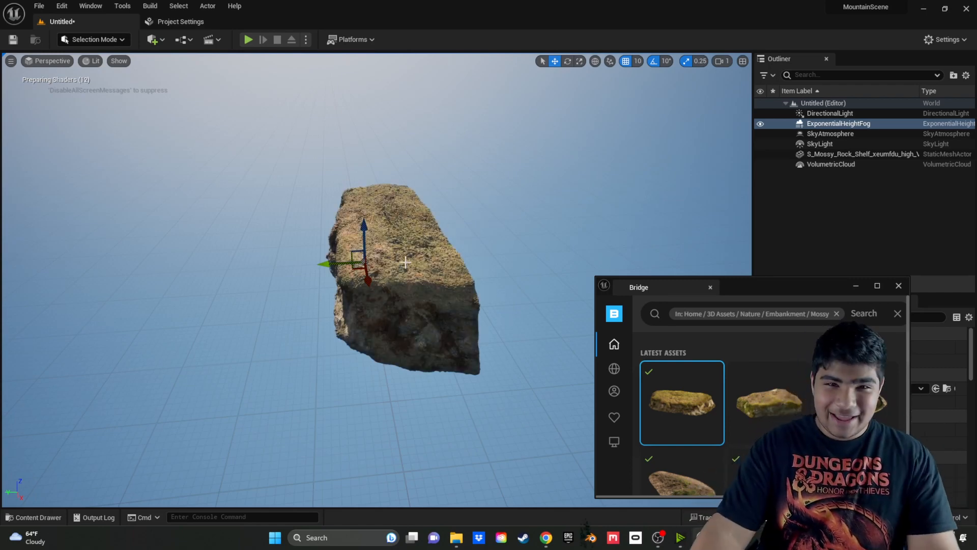
Examine the placed Mossy Rock Shelf from several angles and remove it from the level.
{"action": "key", "text": "a"}
{"action": "right_click_drag", "start_coordinate": [426, 298], "coordinate": [586, 290]}
{"action": "key", "text": "w"}
{"action": "key", "text": "s"}
{"action": "key", "text": "w"}
{"action": "key", "text": "s"}
{"action": "key", "text": "a"}
{"action": "key", "text": "w"}
{"action": "key", "text": "s"}
{"action": "key", "text": "d"}
{"action": "key", "text": "s"}
{"action": "key", "text": "w"}
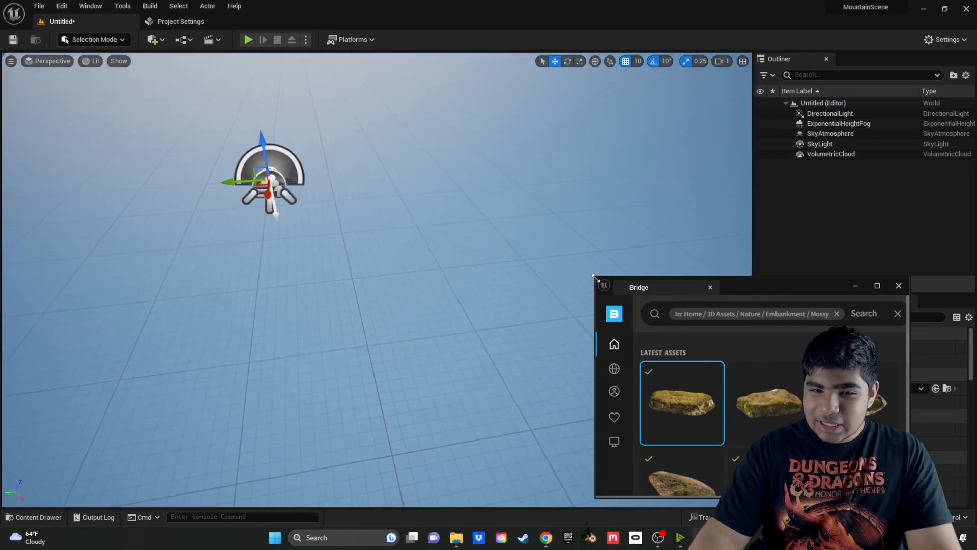
Enlarge the Bridge window, browse the Mossy embankment assets and select the mossy ground piece ending the first row.
{"action": "left_click_drag", "start_coordinate": [594, 276], "coordinate": [100, 66]}
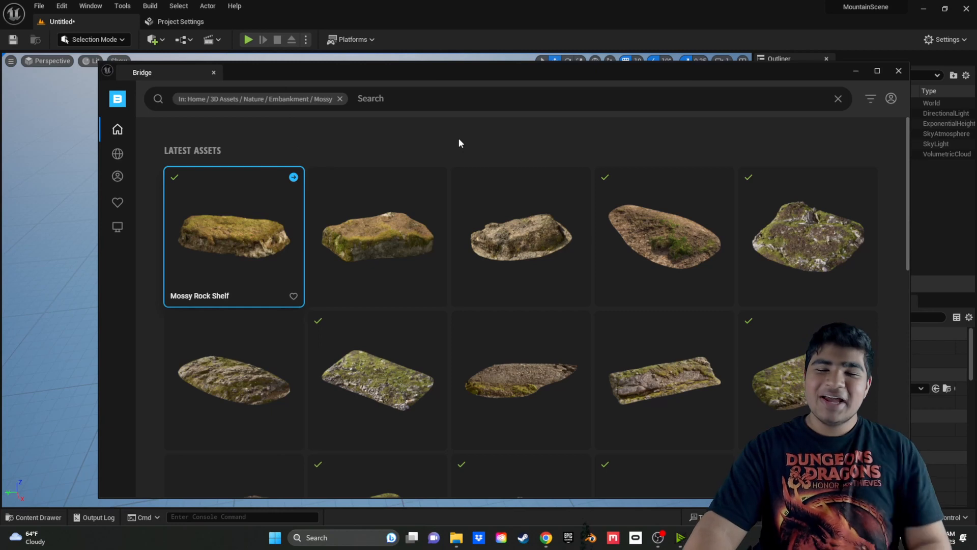
{"action": "scroll", "coordinate": [655, 331], "scroll_direction": "down", "scroll_amount": 5}
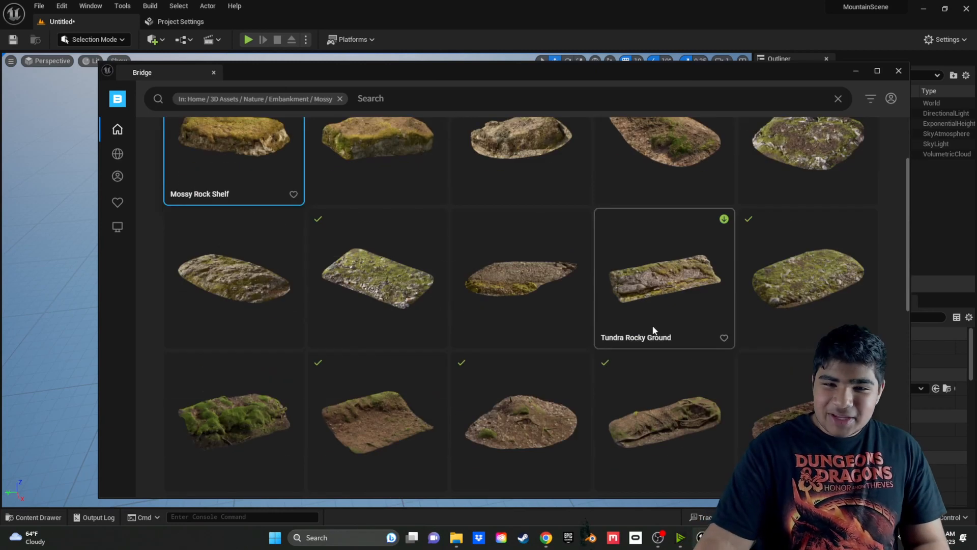
{"action": "scroll", "coordinate": [764, 279], "scroll_direction": "up", "scroll_amount": 5}
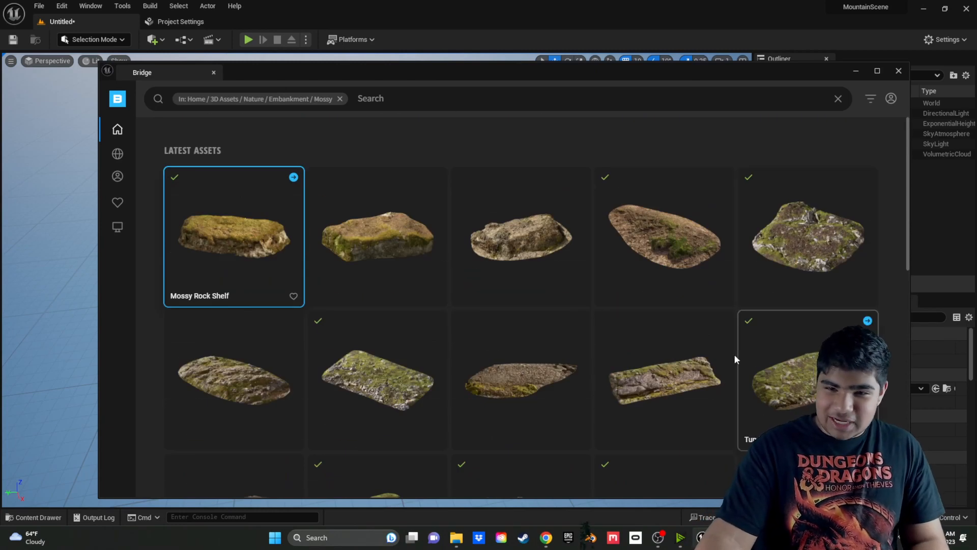
{"action": "left_click", "coordinate": [802, 240]}
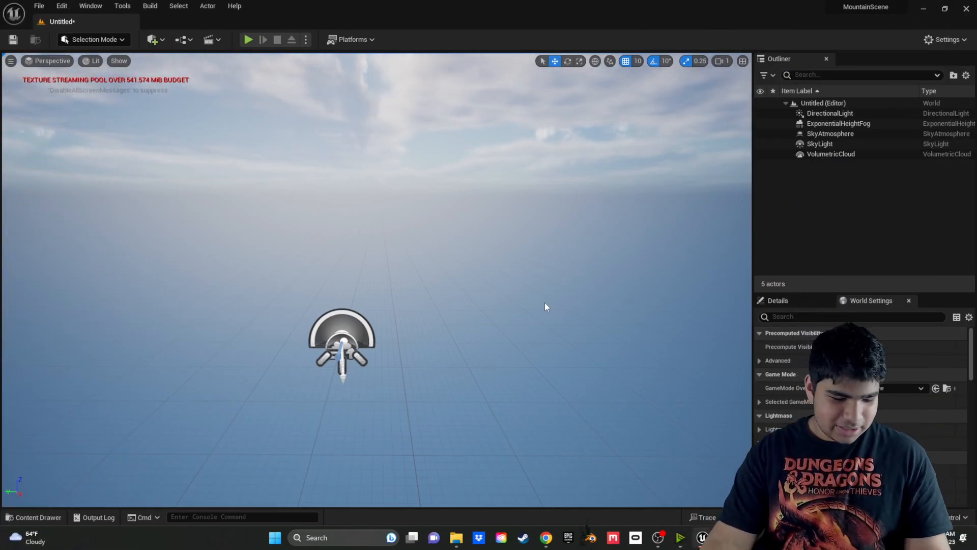
Open the Tundra_Rock_Formation_vi5gcbt folder inside the project's Megascans 3D_Assets content.
{"action": "key", "text": "ctrl+space"}
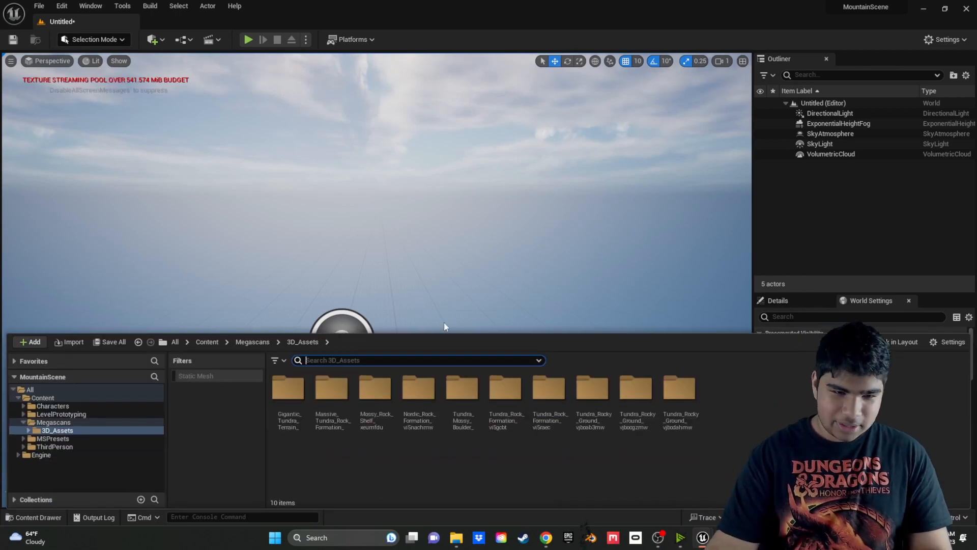
{"action": "left_click", "coordinate": [206, 342]}
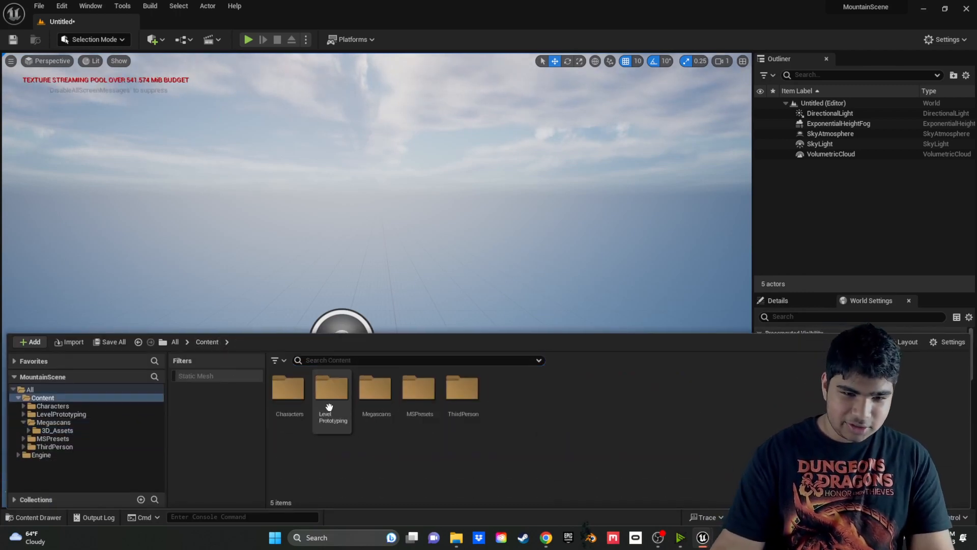
{"action": "double_click", "coordinate": [394, 403]}
{"action": "double_click", "coordinate": [274, 403]}
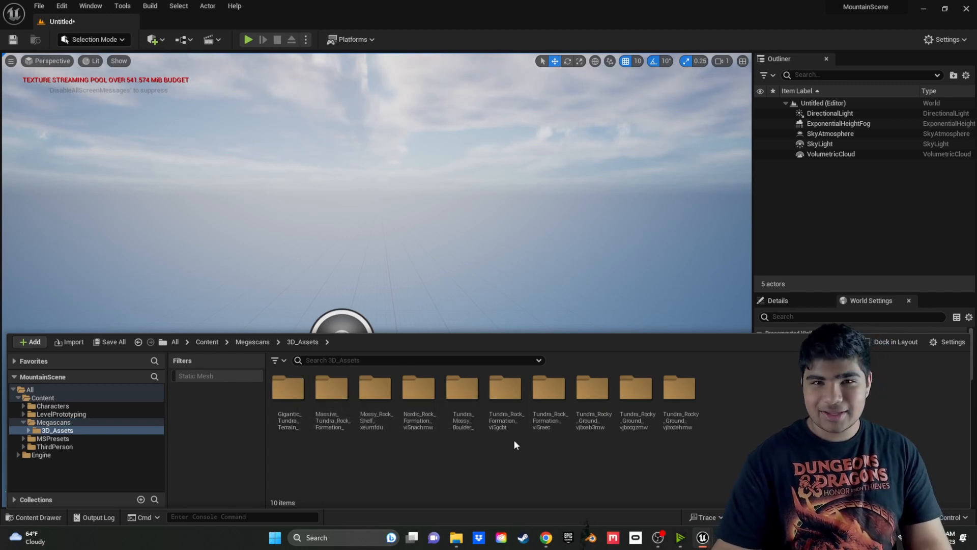
{"action": "double_click", "coordinate": [517, 407]}
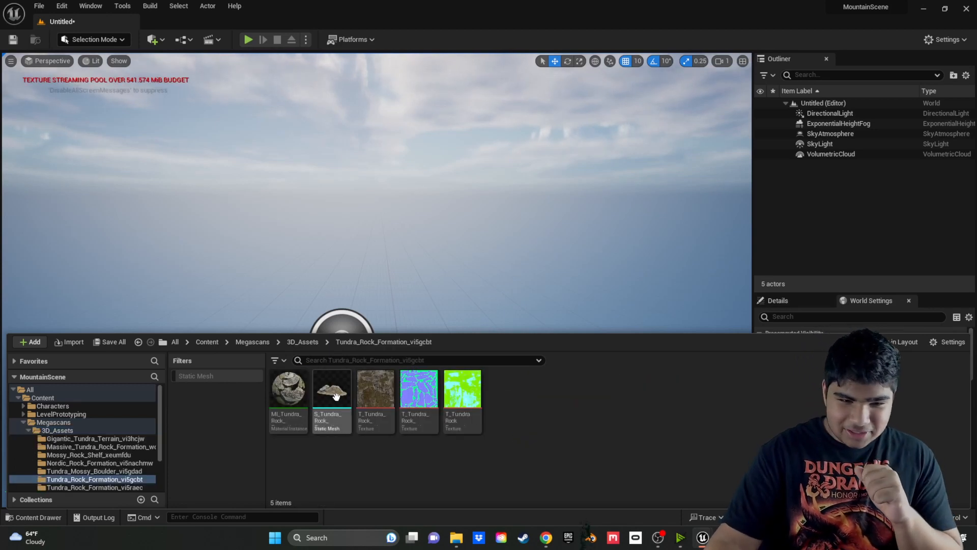
Open the Tundra rock formation static mesh, examine its surface detail up close, and close the mesh editor.
{"action": "double_click", "coordinate": [332, 392]}
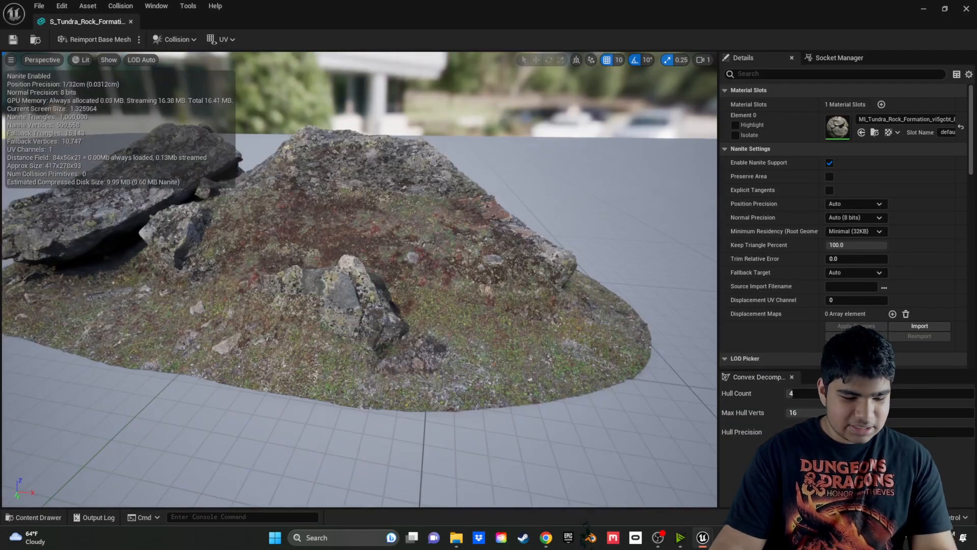
{"action": "key", "text": "s"}
{"action": "right_click_drag", "start_coordinate": [360, 279], "coordinate": [339, 227]}
{"action": "key", "text": "w"}
{"action": "key", "text": "s"}
{"action": "key", "text": "w"}
{"action": "key", "text": "s"}
{"action": "key", "text": "w"}
{"action": "key", "text": "q"}
{"action": "key", "text": "s"}
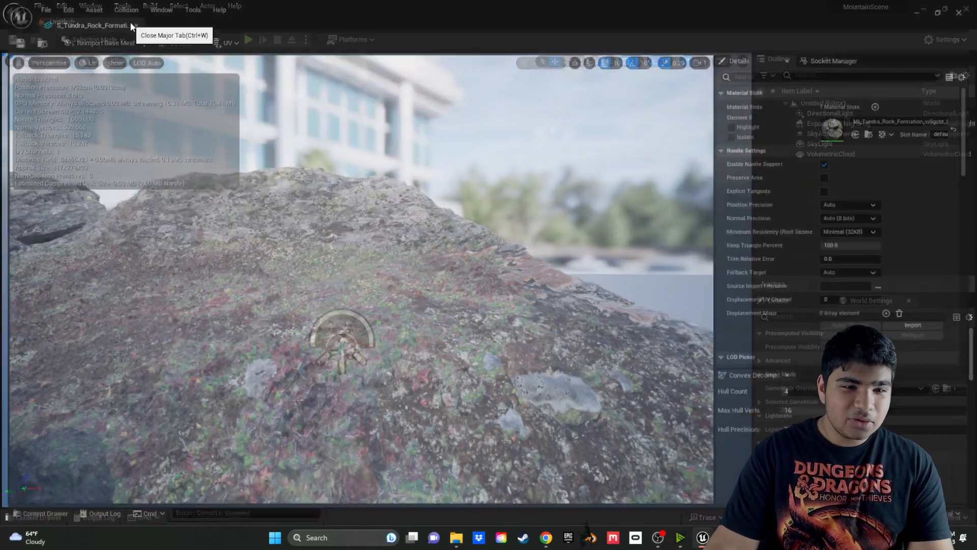
{"action": "left_click", "coordinate": [131, 21]}
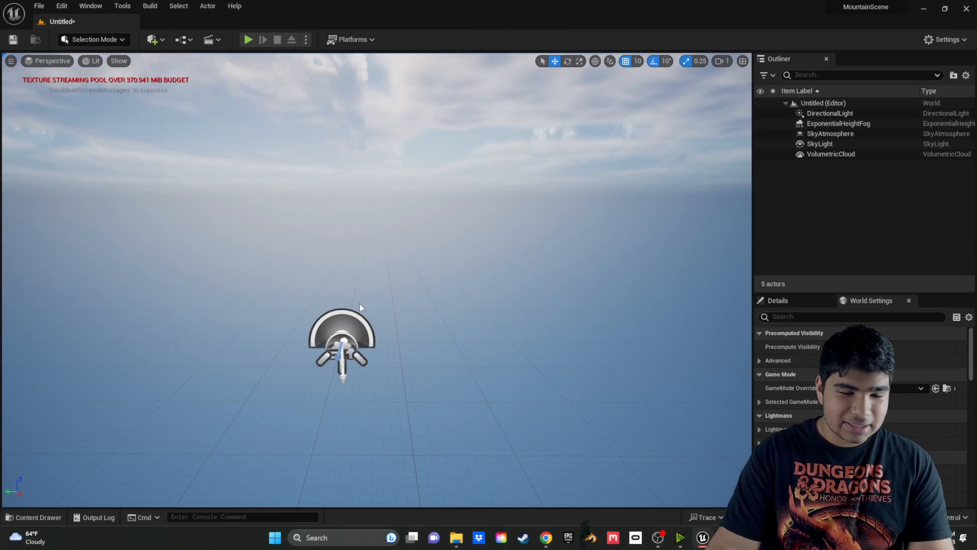
Try to place the Tundra rock formation mesh into the level from the project content.
{"action": "key", "text": "ctrl+space"}
{"action": "left_click_drag", "start_coordinate": [331, 399], "coordinate": [368, 389]}
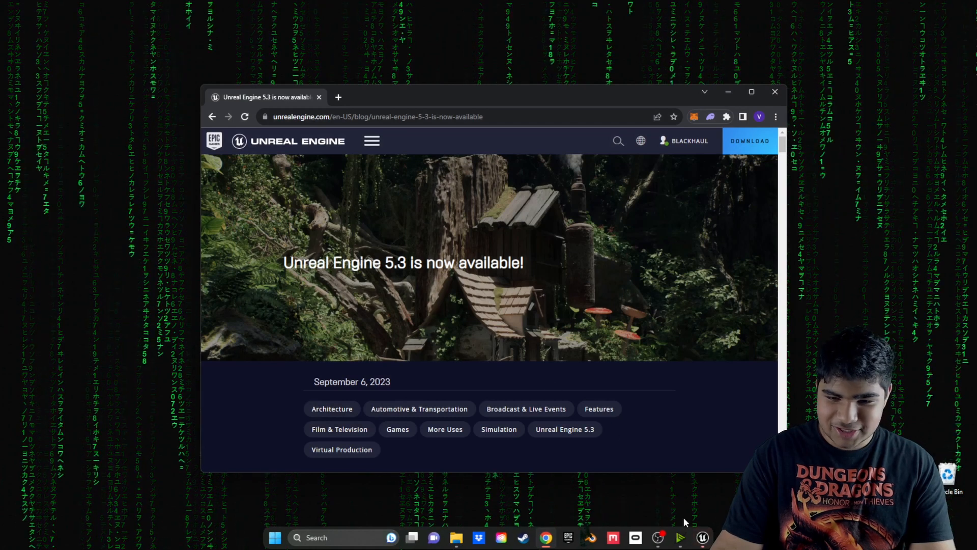
Switch to the MountainScene crash window, restart the editor and skip restoring the auto-saved packages.
{"action": "mouse_move", "coordinate": [704, 538]}
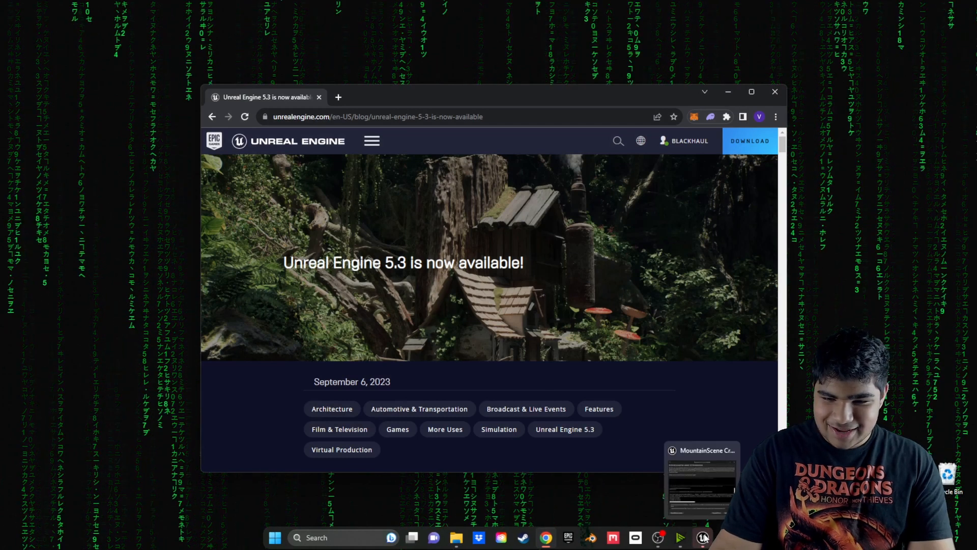
{"action": "left_click", "coordinate": [703, 489]}
{"action": "left_click", "coordinate": [629, 401]}
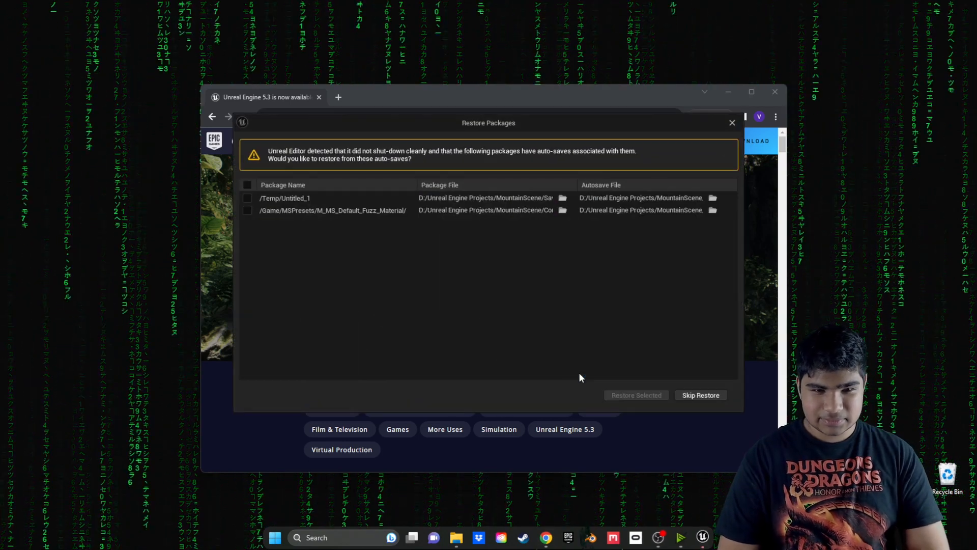
{"action": "left_click", "coordinate": [698, 393]}
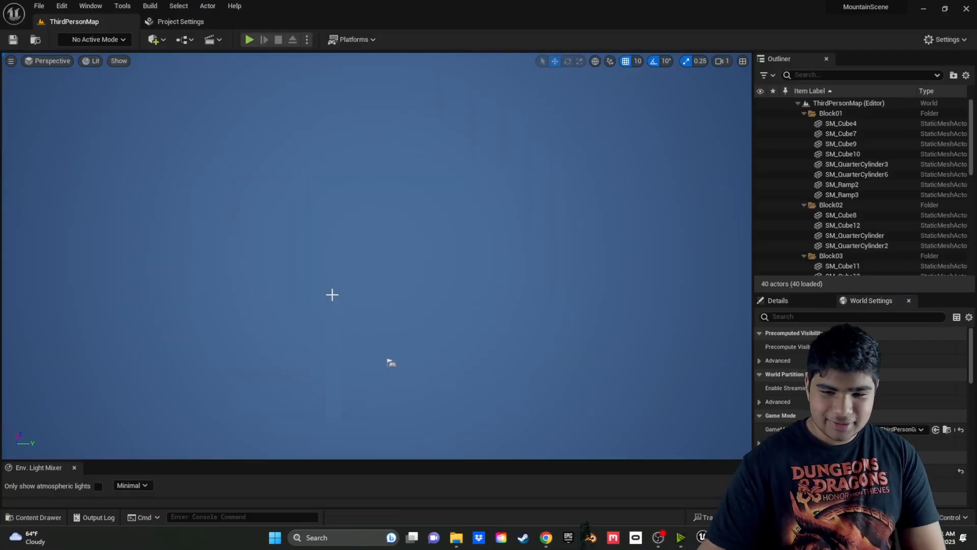
Close the Env. Light Mixer and check the imported asset folders in Megascans 3D_Assets.
{"action": "left_click", "coordinate": [74, 467]}
{"action": "key", "text": "ctrl+space"}
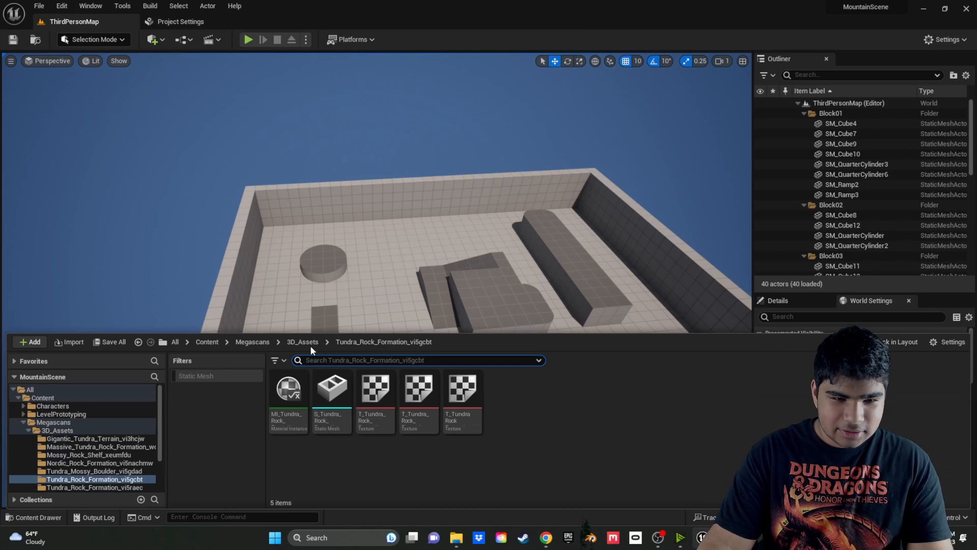
{"action": "left_click", "coordinate": [253, 343]}
{"action": "double_click", "coordinate": [279, 390]}
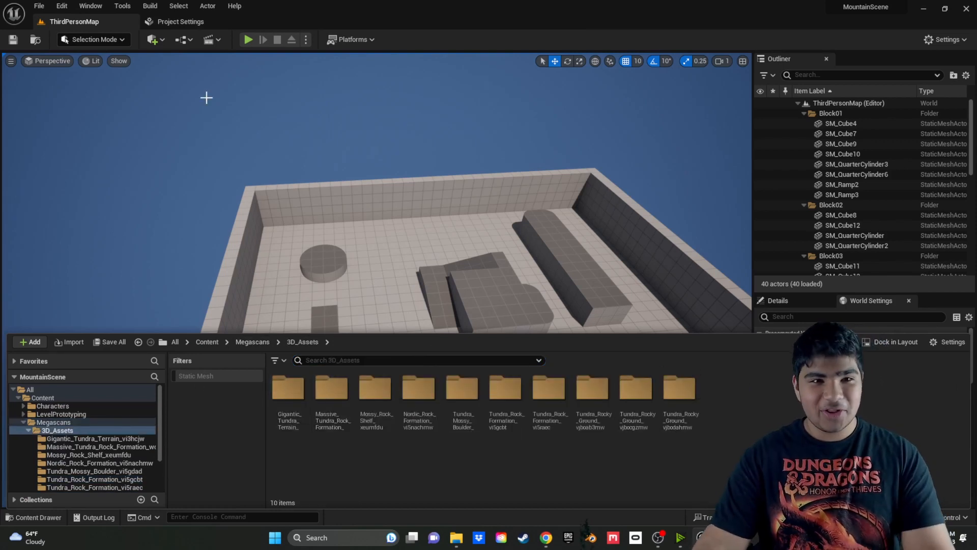
{"action": "left_click", "coordinate": [152, 153]}
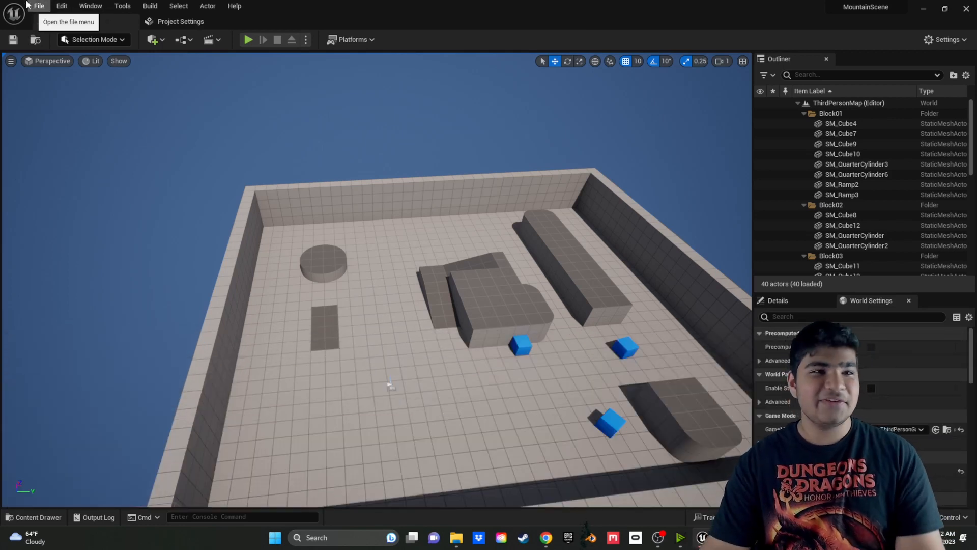
Create a new level from the Empty Level template.
{"action": "left_click", "coordinate": [45, 11]}
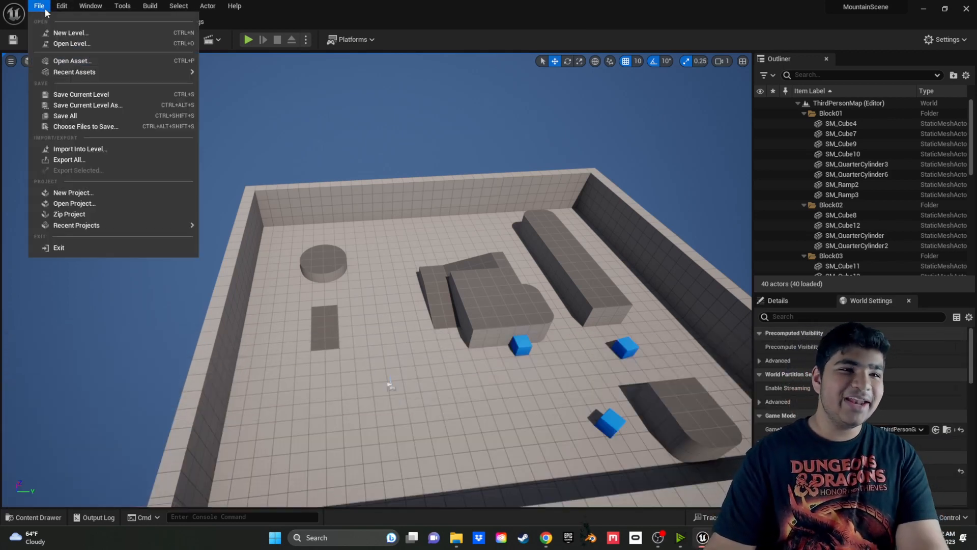
{"action": "left_click", "coordinate": [57, 33]}
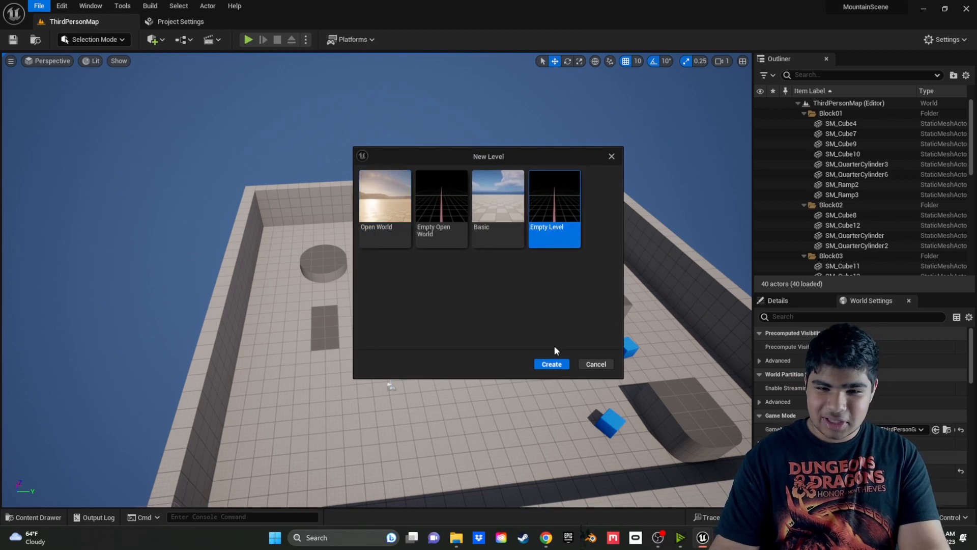
{"action": "left_click", "coordinate": [552, 365]}
Add a sky light, atmospheric light, sky atmosphere, volumetric cloud and height fog to the empty level with the Env. Light Mixer, and close the mixer.
{"action": "left_click", "coordinate": [91, 6]}
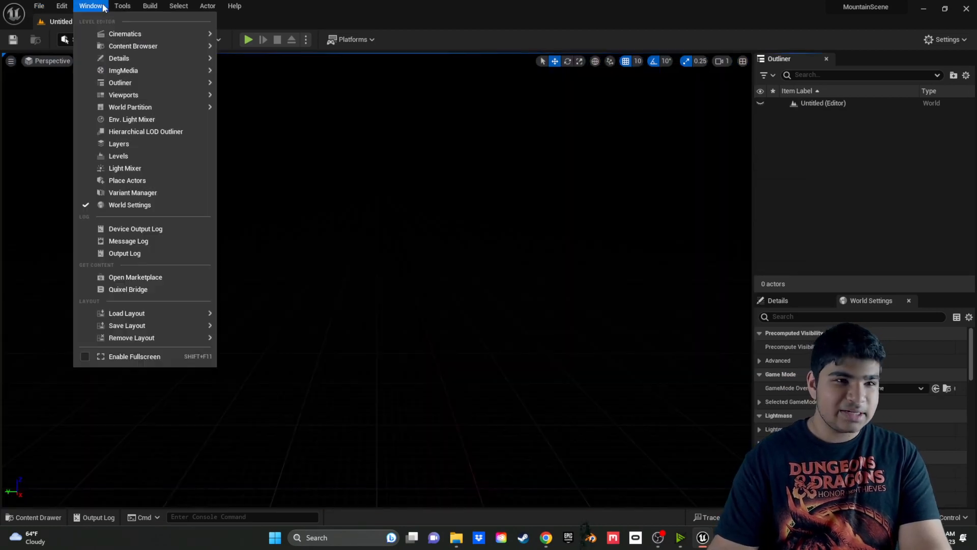
{"action": "left_click", "coordinate": [140, 117]}
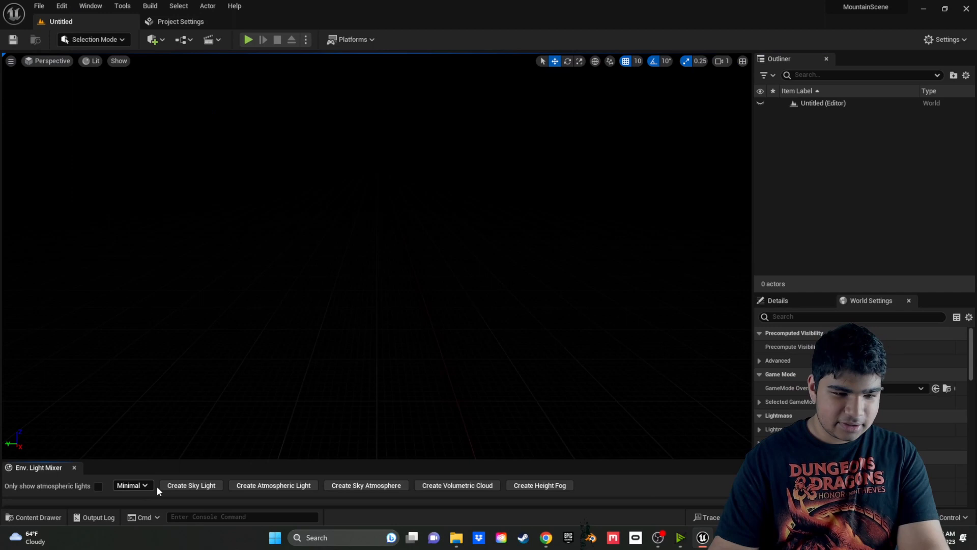
{"action": "left_click", "coordinate": [184, 486]}
{"action": "left_click", "coordinate": [186, 486]}
{"action": "left_click", "coordinate": [186, 486]}
{"action": "left_click", "coordinate": [185, 486]}
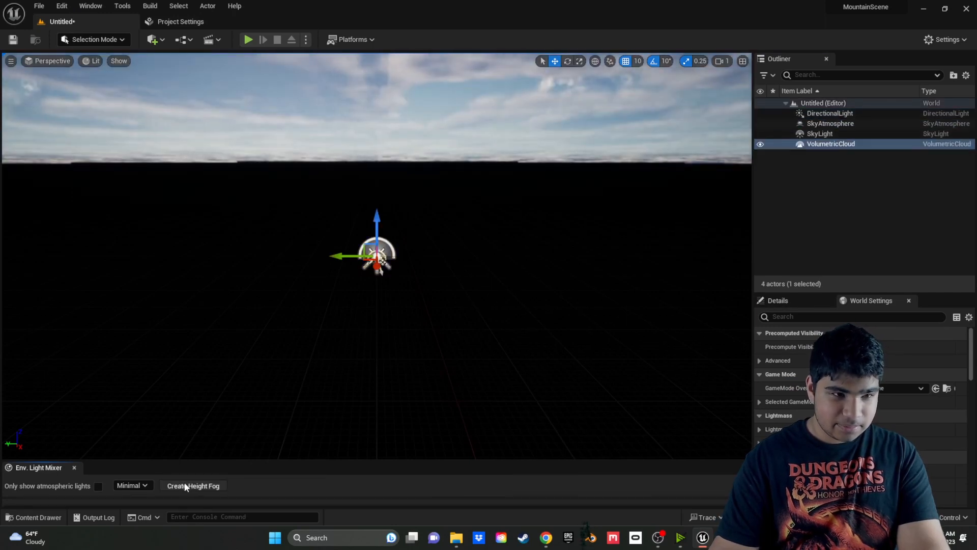
{"action": "left_click", "coordinate": [186, 486]}
{"action": "left_click", "coordinate": [74, 468]}
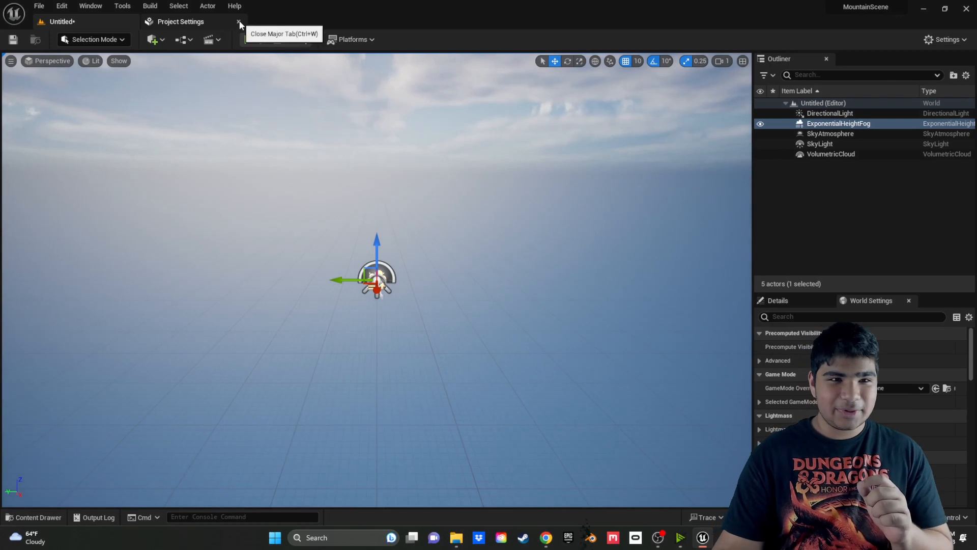
Disable Texture Streaming in the project settings and return to the level.
{"action": "left_click", "coordinate": [40, 7]}
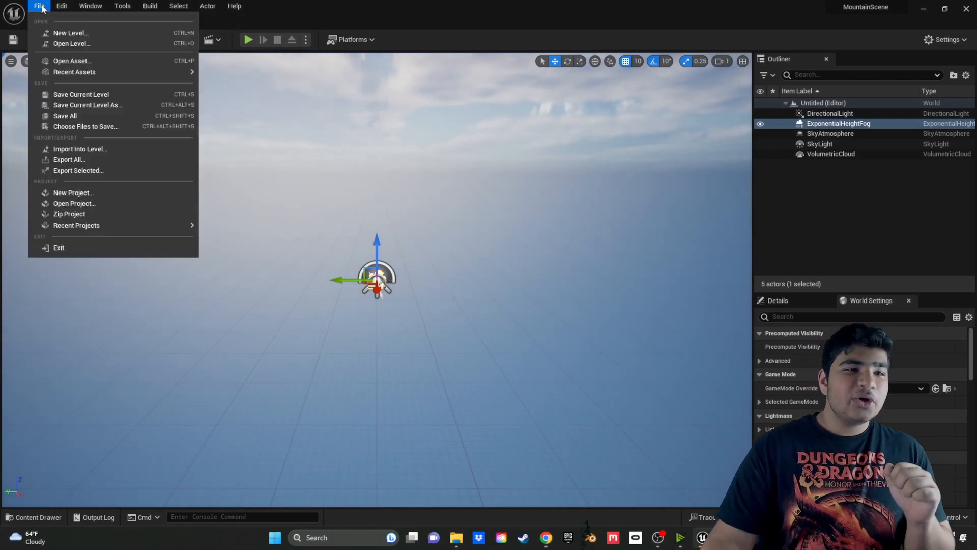
{"action": "left_click", "coordinate": [62, 6]}
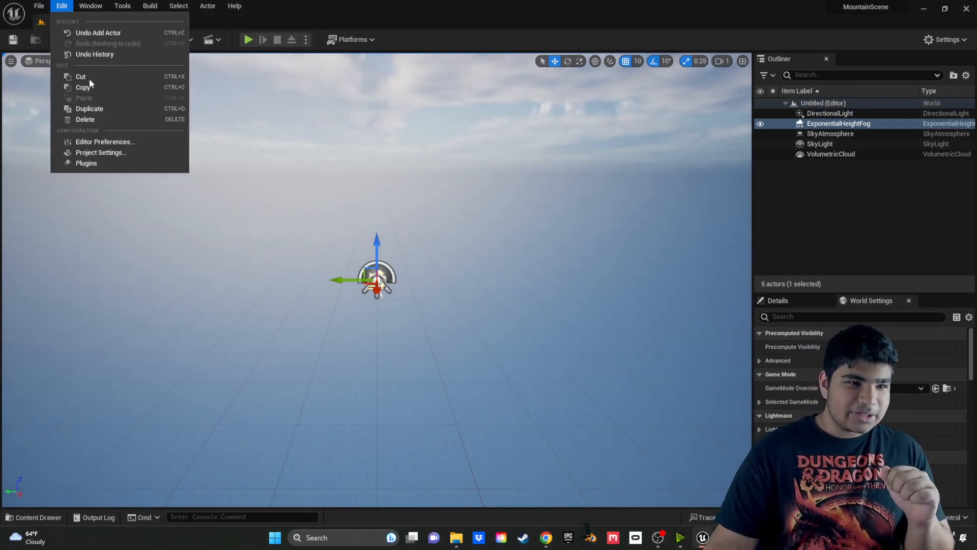
{"action": "left_click", "coordinate": [116, 154]}
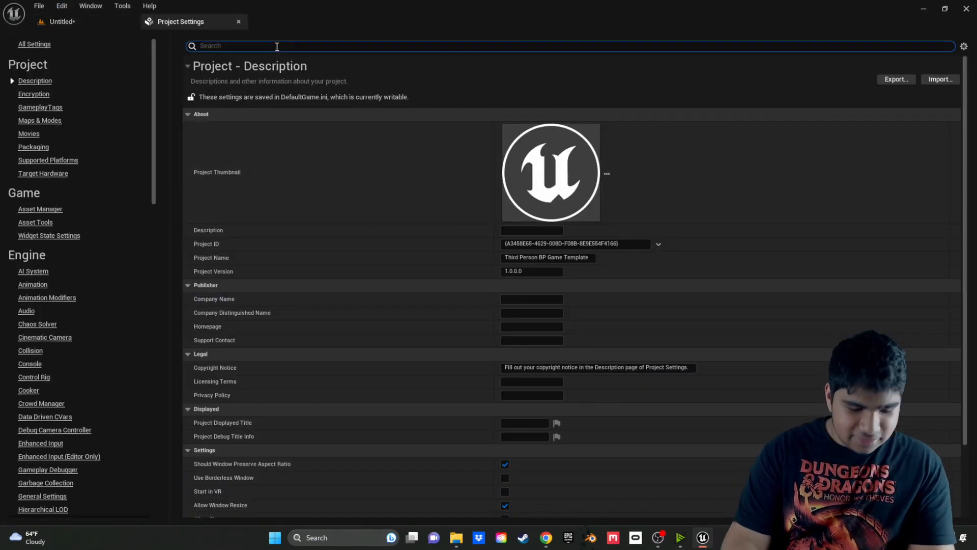
{"action": "left_click", "coordinate": [277, 47]}
{"action": "type", "text": "texture strea"}
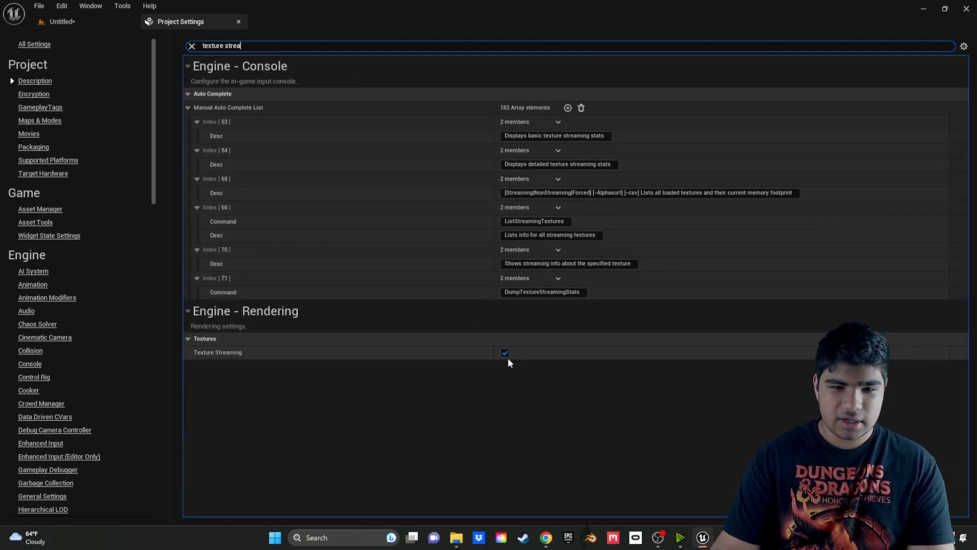
{"action": "left_click", "coordinate": [505, 353]}
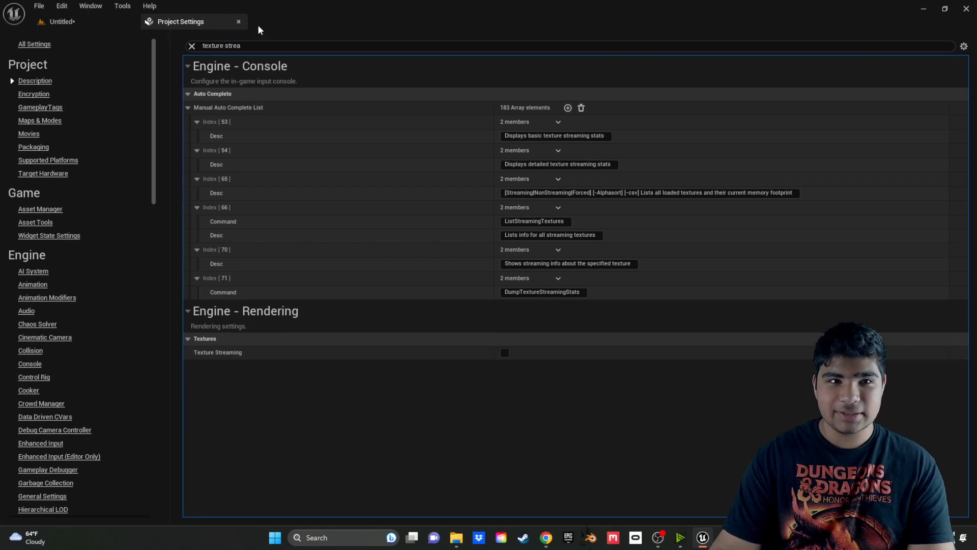
{"action": "left_click", "coordinate": [239, 23]}
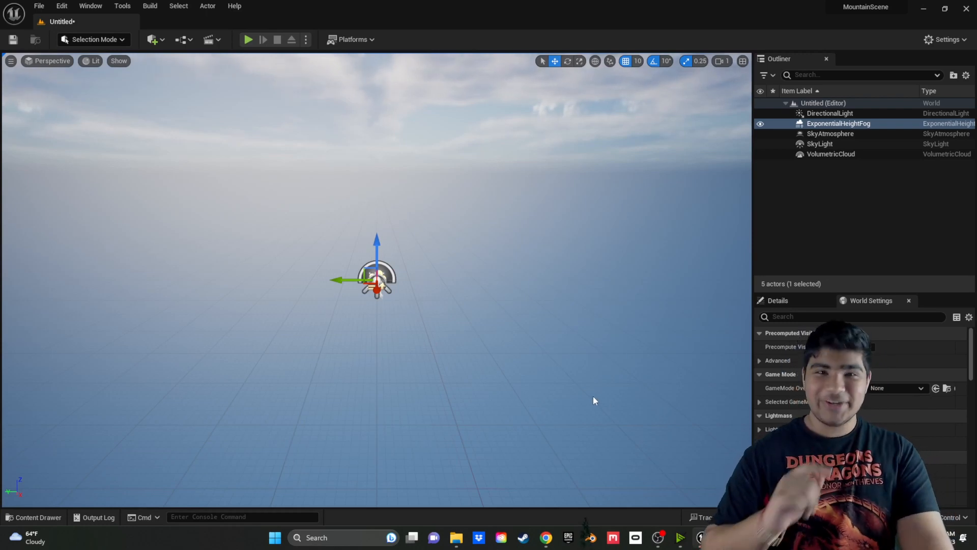
Place the S_Gigantic_Tundra_Terrain static mesh from Megascans 3D_Assets in the level as the ground.
{"action": "key", "text": "ctrl+space"}
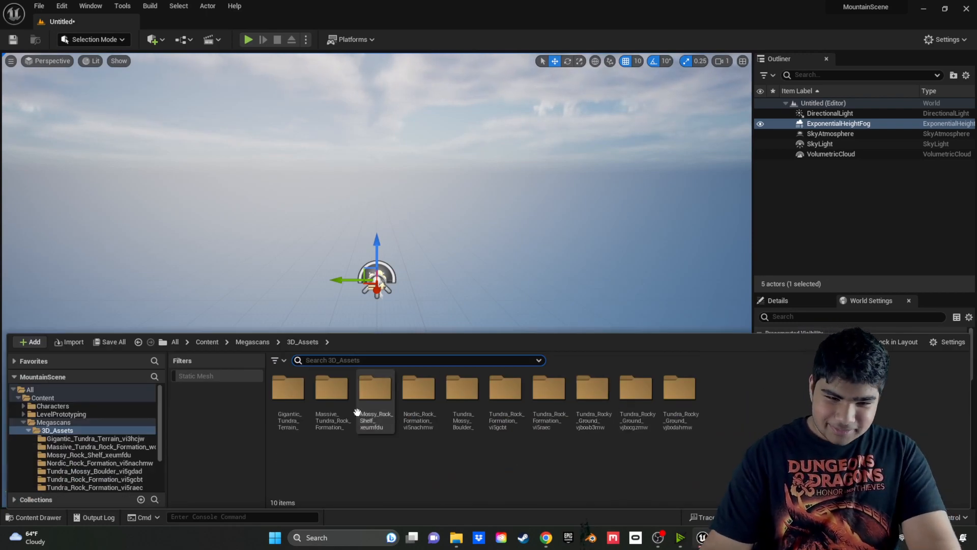
{"action": "double_click", "coordinate": [294, 406]}
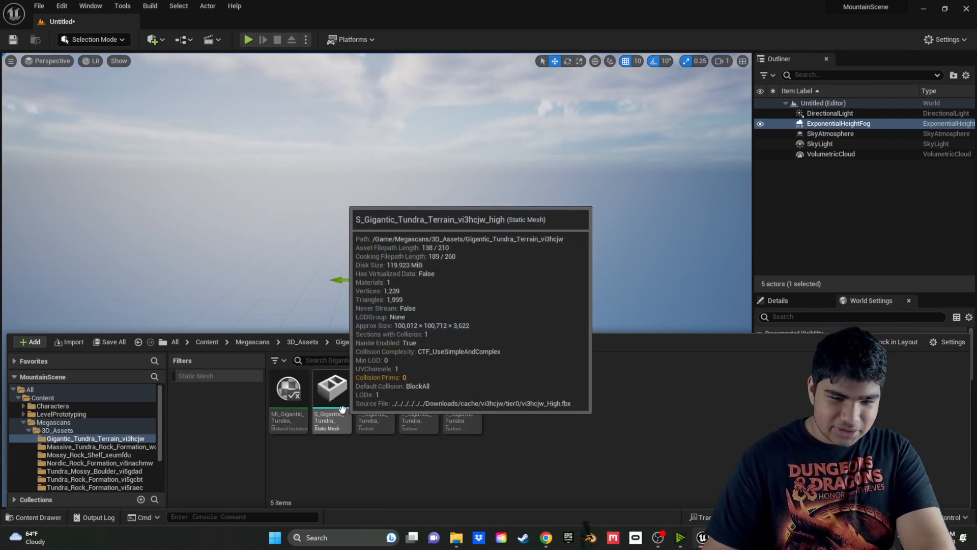
{"action": "left_click_drag", "start_coordinate": [342, 408], "coordinate": [377, 291]}
{"action": "right_click_drag", "start_coordinate": [377, 292], "coordinate": [416, 345]}
{"action": "key", "text": "s"}
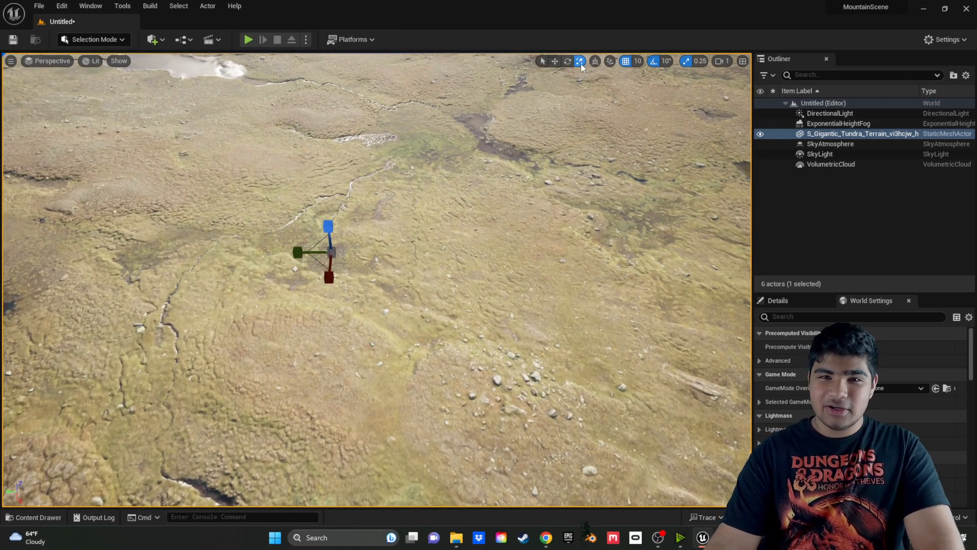
Turn off scale snapping and scale the Gigantic Tundra Terrain down uniformly.
{"action": "mouse_move", "coordinate": [334, 254]}
{"action": "left_mouse_down"}
{"action": "mouse_move", "coordinate": [307, 283]}
{"action": "mouse_move", "coordinate": [333, 253]}
{"action": "left_mouse_up"}
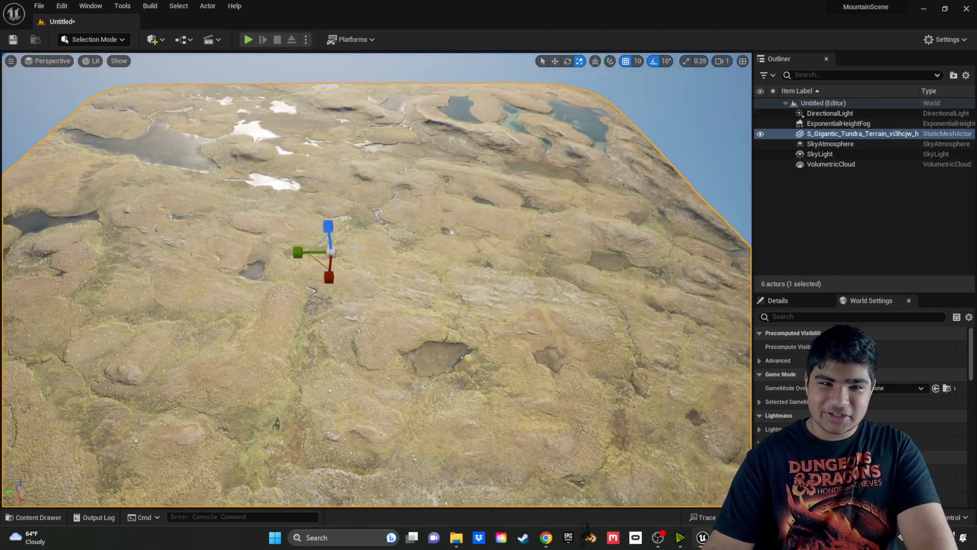
{"action": "left_click_drag", "start_coordinate": [333, 254], "coordinate": [318, 269]}
{"action": "right_click_drag", "start_coordinate": [334, 254], "coordinate": [303, 290]}
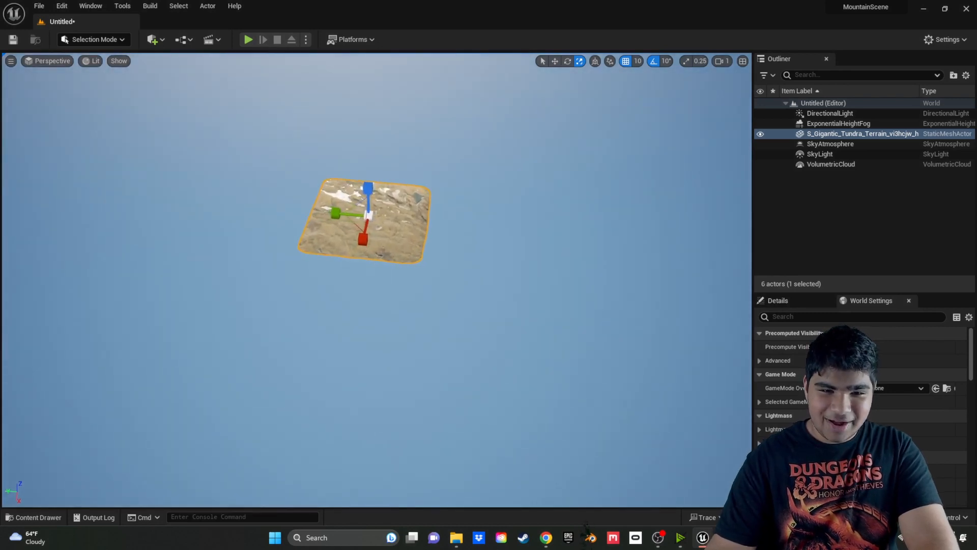
Lower the Gigantic Tundra Terrain slightly so the light actors sit above its surface.
{"action": "key", "text": "w"}
{"action": "right_click_drag", "start_coordinate": [334, 254], "coordinate": [326, 194]}
{"action": "key", "text": "s"}
{"action": "key", "text": "w"}
{"action": "key", "text": "w"}
{"action": "left_click_drag", "start_coordinate": [369, 276], "coordinate": [369, 310]}
{"action": "key", "text": "w"}
{"action": "mouse_move", "coordinate": [369, 310]}
{"action": "right_mouse_down"}
{"action": "mouse_move", "coordinate": [374, 364]}
{"action": "mouse_move", "coordinate": [369, 315]}
{"action": "right_mouse_up"}
{"action": "key", "text": "s"}
Place the Tundra_Rock_Formation_vi5gcbt static mesh on the terrain and adjust its height.
{"action": "key", "text": "ctrl+space"}
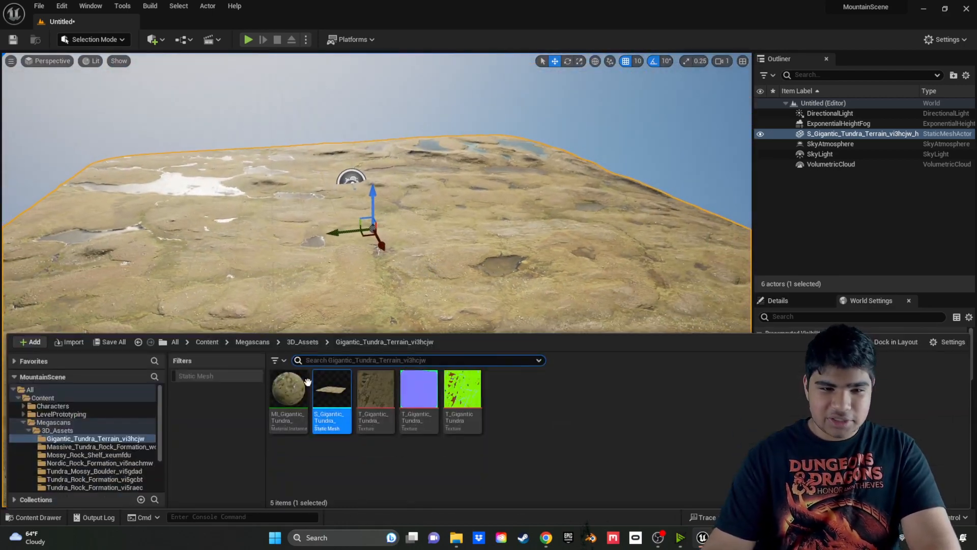
{"action": "left_click", "coordinate": [301, 342]}
{"action": "double_click", "coordinate": [509, 397]}
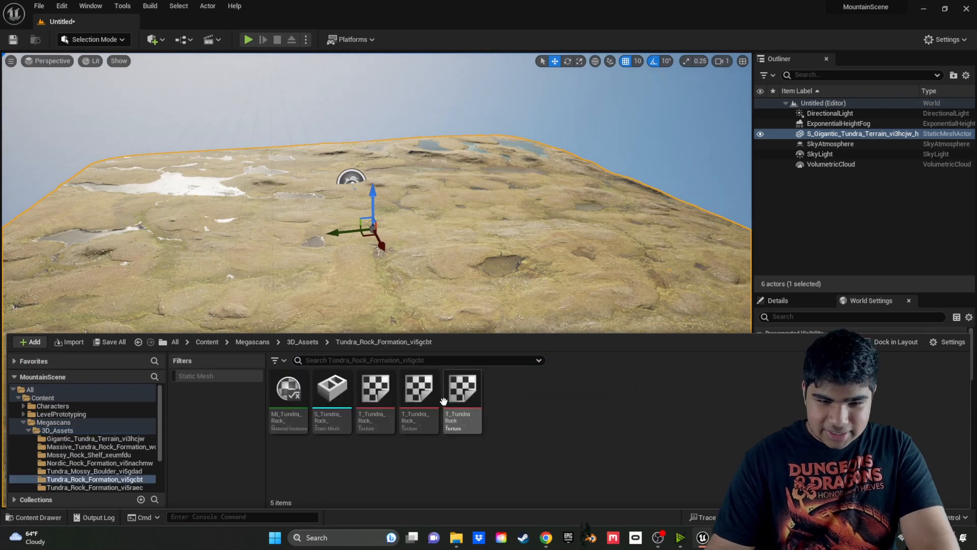
{"action": "left_click_drag", "start_coordinate": [327, 392], "coordinate": [483, 219]}
{"action": "key", "text": "f"}
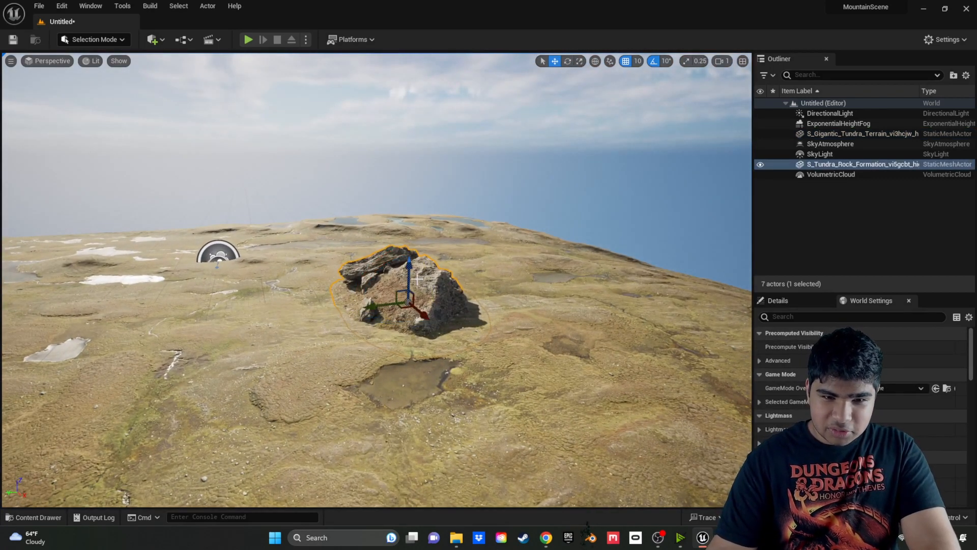
{"action": "left_click_drag", "start_coordinate": [418, 279], "coordinate": [418, 262]}
Scale the placed Tundra rock formation up uniformly.
{"action": "right_click_drag", "start_coordinate": [410, 274], "coordinate": [374, 285]}
{"action": "key", "text": "e"}
{"action": "left_click_drag", "start_coordinate": [409, 303], "coordinate": [437, 281]}
{"action": "right_click_drag", "start_coordinate": [484, 335], "coordinate": [491, 358]}
Place the Massive_Tundra_Rock_Formation static mesh from 3D_Assets in the level.
{"action": "key", "text": "ctrl+space"}
{"action": "left_click", "coordinate": [309, 345]}
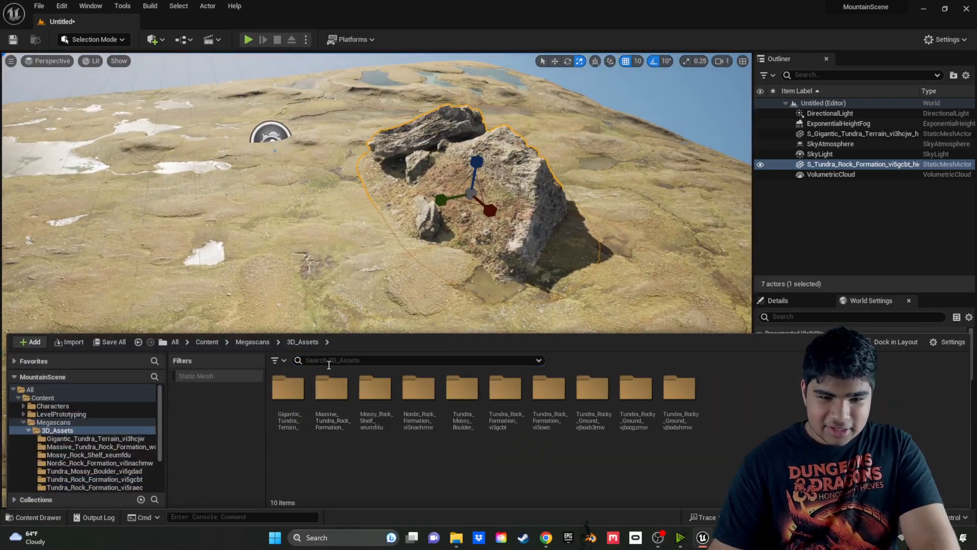
{"action": "left_click", "coordinate": [331, 389]}
{"action": "double_click", "coordinate": [332, 389]}
{"action": "left_click", "coordinate": [331, 389]}
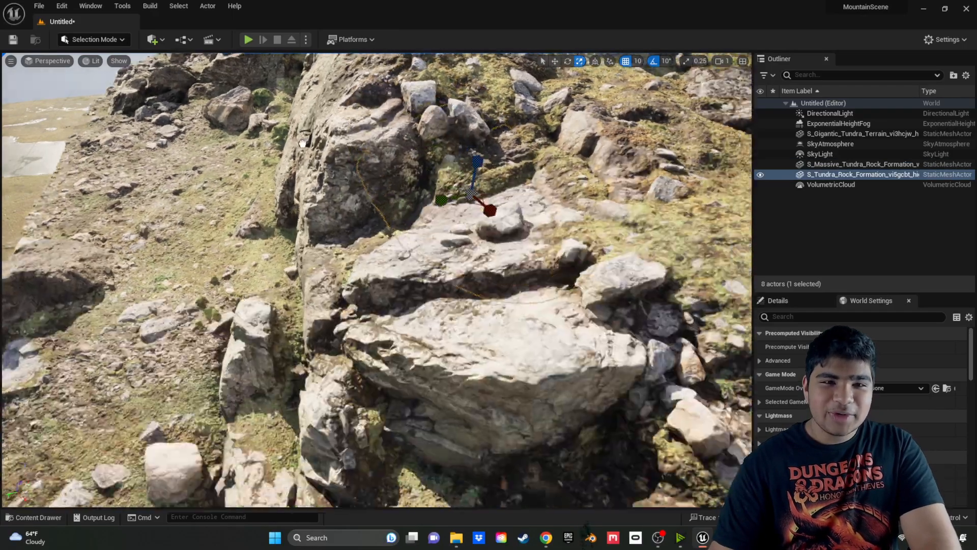
Move the massive rock formation to the terrain's edge behind the smaller rock and sink its base into the ground.
{"action": "right_click_drag", "start_coordinate": [395, 407], "coordinate": [420, 395]}
{"action": "left_click", "coordinate": [395, 421]}
{"action": "key", "text": "s"}
{"action": "key", "text": "e"}
{"action": "left_click_drag", "start_coordinate": [326, 275], "coordinate": [229, 285]}
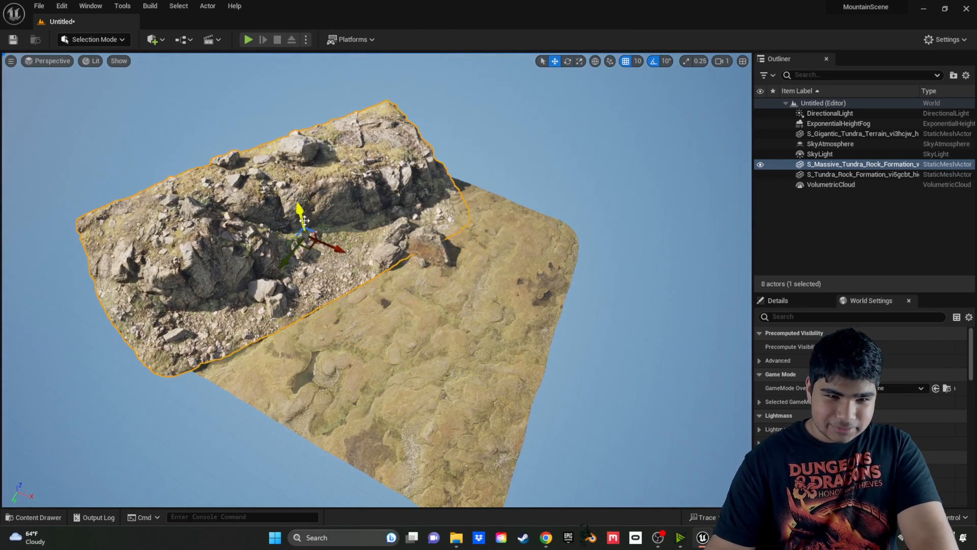
{"action": "left_click_drag", "start_coordinate": [306, 250], "coordinate": [317, 209]}
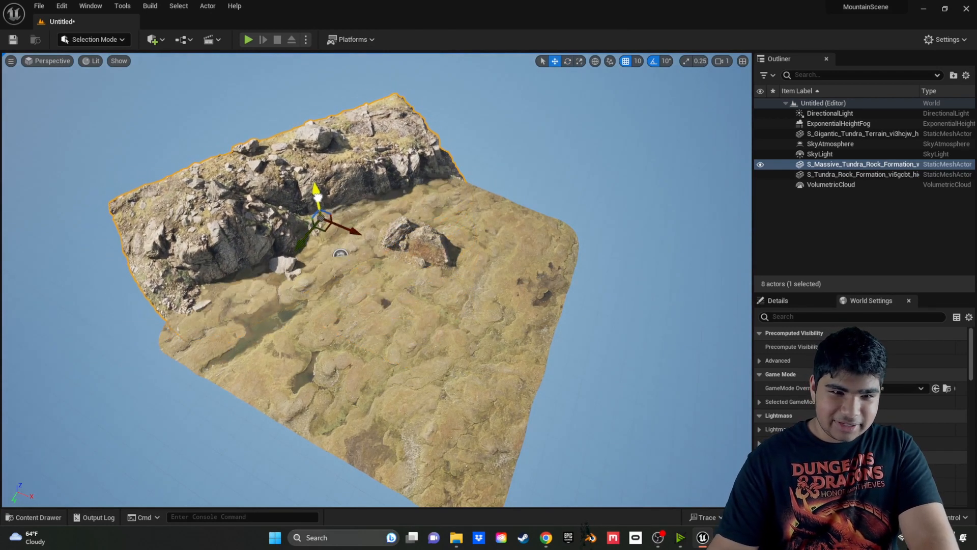
Turn off grid and rotation snapping, tilt the massive rock formation slightly and lower it to blend with the terrain.
{"action": "right_click_drag", "start_coordinate": [319, 190], "coordinate": [352, 198]}
{"action": "key", "text": "w"}
{"action": "right_click_drag", "start_coordinate": [377, 280], "coordinate": [349, 270]}
{"action": "key", "text": "e"}
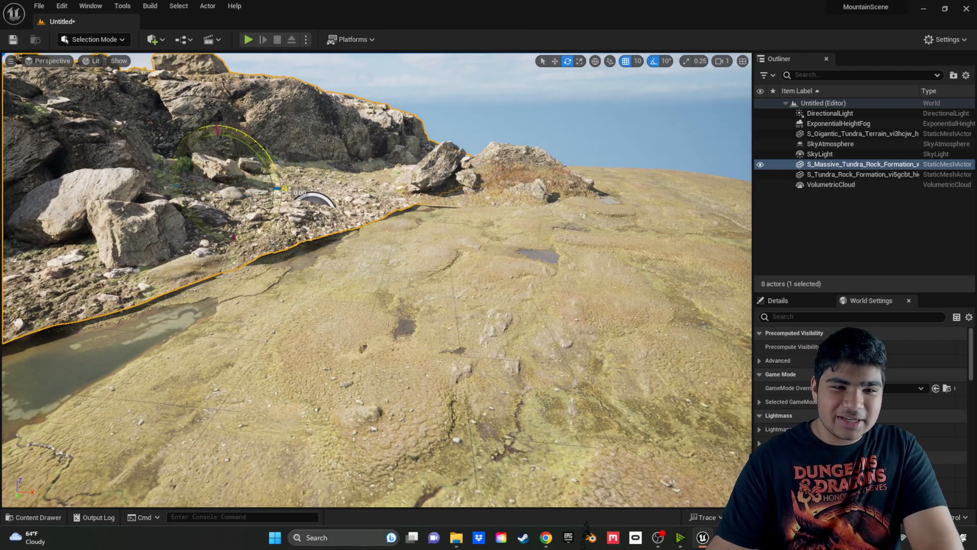
{"action": "left_click", "coordinate": [654, 62]}
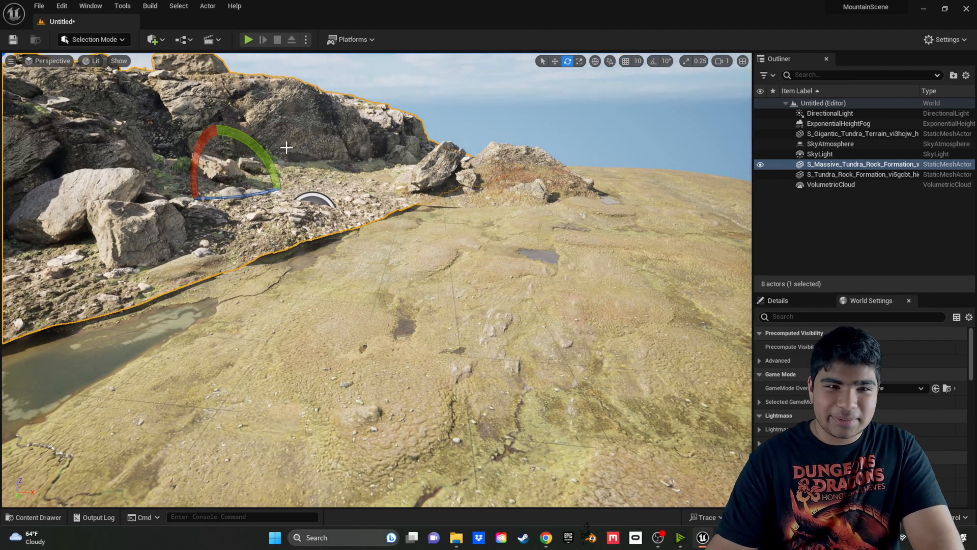
{"action": "left_click_drag", "start_coordinate": [262, 152], "coordinate": [277, 184]}
{"action": "right_click_drag", "start_coordinate": [391, 198], "coordinate": [309, 196]}
{"action": "key", "text": "w"}
{"action": "left_click_drag", "start_coordinate": [412, 180], "coordinate": [412, 188]}
Examine from ground level how the massive rock formation meets the terrain and pond.
{"action": "right_click_drag", "start_coordinate": [412, 187], "coordinate": [448, 209]}
{"action": "key", "text": "w"}
{"action": "key", "text": "a"}
{"action": "right_click_drag", "start_coordinate": [448, 359], "coordinate": [471, 348]}
{"action": "key", "text": "s"}
{"action": "key", "text": "w"}
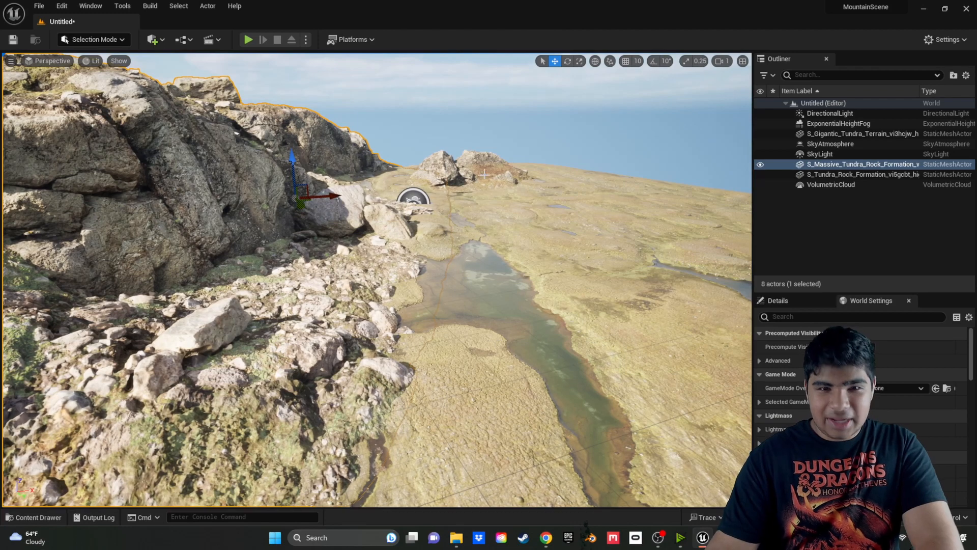
{"action": "right_click_drag", "start_coordinate": [436, 446], "coordinate": [536, 277]}
{"action": "key", "text": "d"}
{"action": "key", "text": "w"}
Place the Tundra_Rocky_Ground_vjbocgzmw static mesh on the terrain in front of the massive rock formation.
{"action": "key", "text": "ctrl+b"}
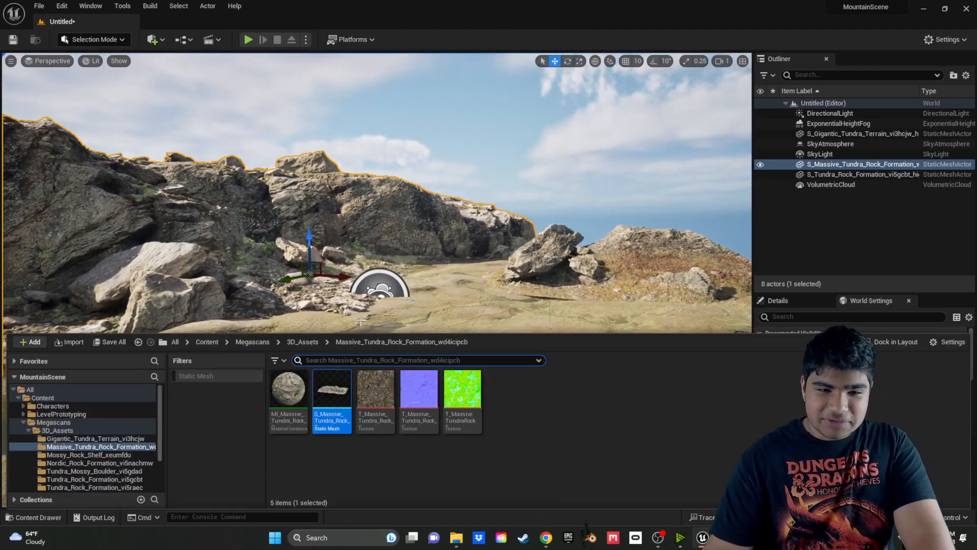
{"action": "left_click", "coordinate": [287, 342]}
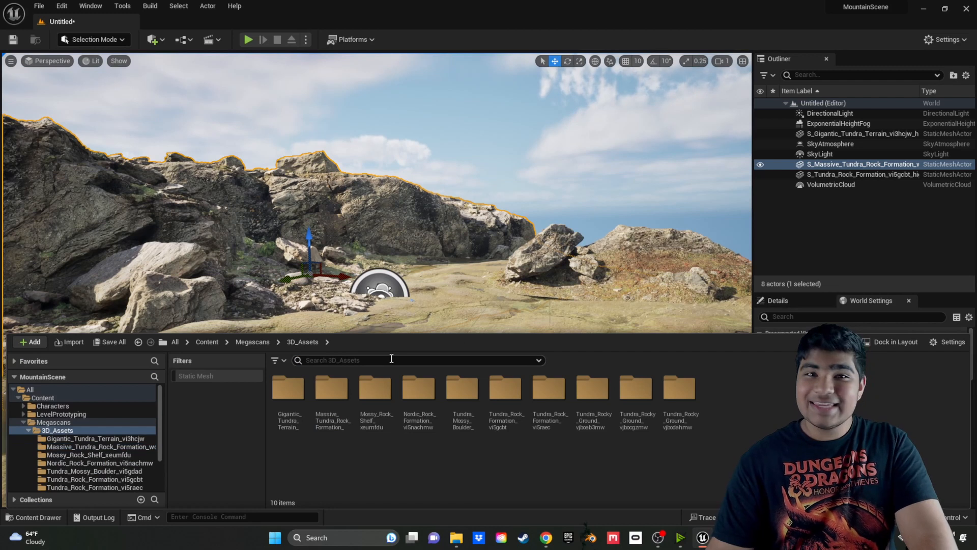
{"action": "double_click", "coordinate": [644, 402]}
{"action": "mouse_move", "coordinate": [325, 392]}
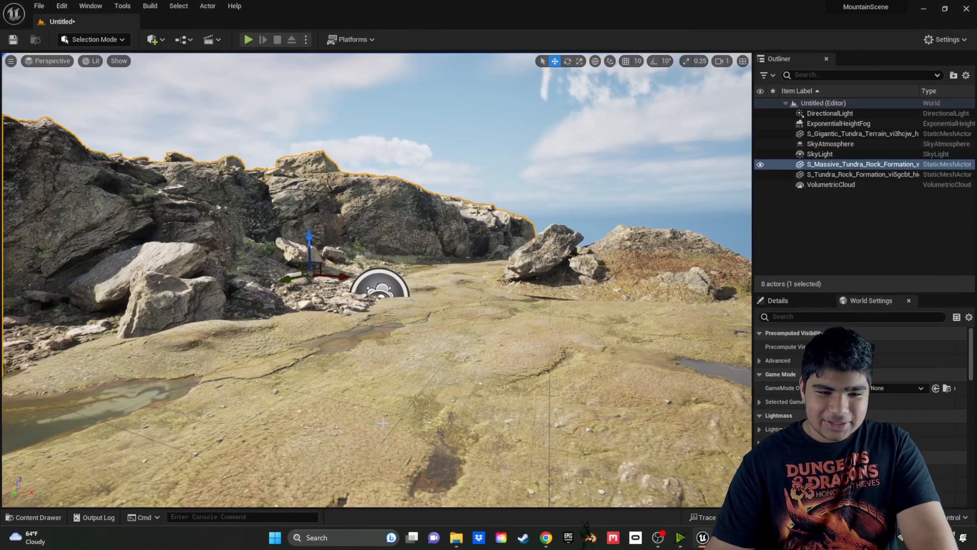
{"action": "key", "text": "ctrl+space"}
{"action": "left_click_drag", "start_coordinate": [387, 303], "coordinate": [383, 285]}
{"action": "key", "text": "f"}
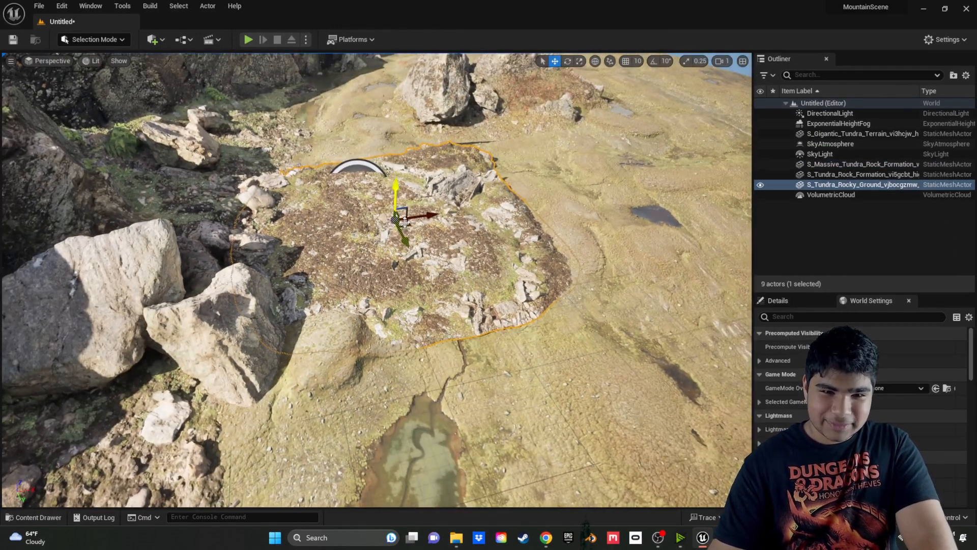
Reposition the rocky ground patch so it blends into the terrain beside the boulders.
{"action": "left_click_drag", "start_coordinate": [404, 224], "coordinate": [447, 266]}
{"action": "right_click_drag", "start_coordinate": [447, 266], "coordinate": [539, 178]}
{"action": "right_click_drag", "start_coordinate": [474, 273], "coordinate": [527, 273]}
{"action": "right_click_drag", "start_coordinate": [313, 400], "coordinate": [332, 405]}
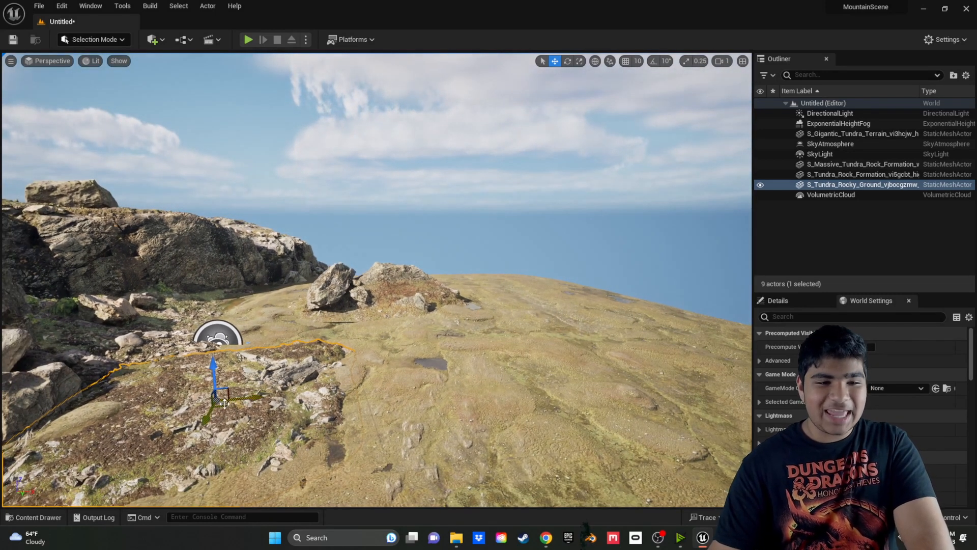
Duplicate the rocky ground patch toward the smaller rock formation and rotate the copy to vary it.
{"action": "left_click_drag", "start_coordinate": [225, 404], "coordinate": [290, 336], "text": "alt"}
{"action": "right_click_drag", "start_coordinate": [285, 329], "coordinate": [214, 317]}
{"action": "key", "text": "e"}
{"action": "left_click_drag", "start_coordinate": [362, 344], "coordinate": [365, 351]}
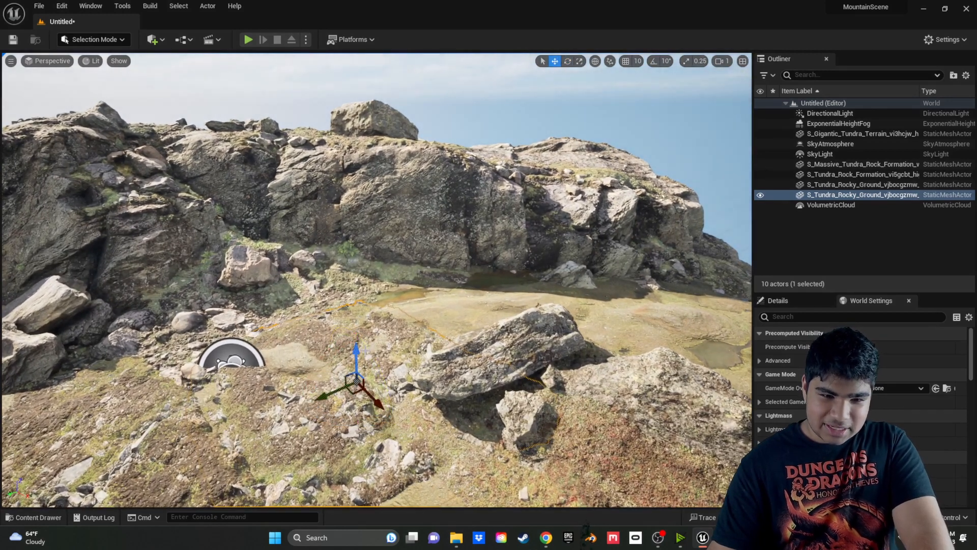
{"action": "key", "text": "e"}
{"action": "left_click_drag", "start_coordinate": [357, 402], "coordinate": [409, 364]}
{"action": "key", "text": "alt+Tab"}
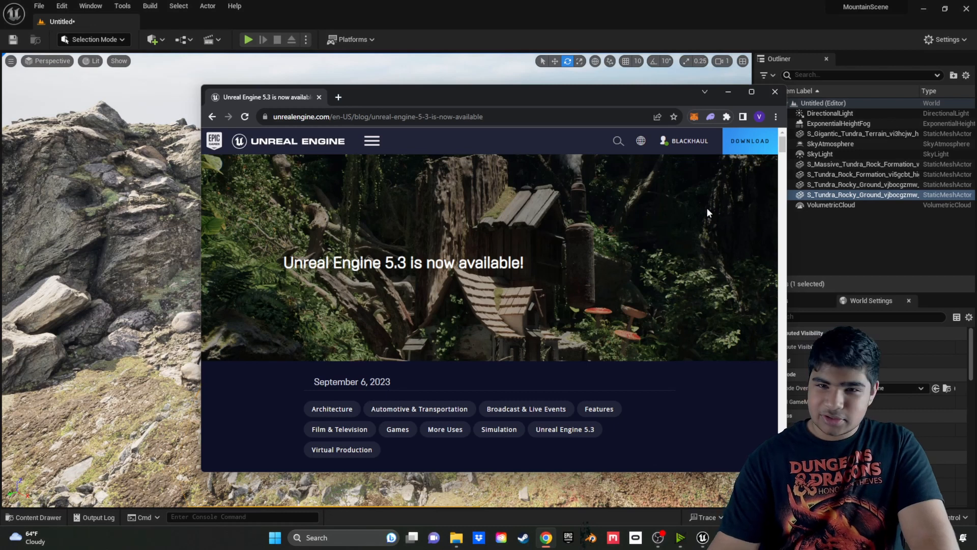
{"action": "left_click", "coordinate": [619, 40]}
Try the Tundra_Rock_Formation_vi5raec static mesh on the terrain behind the smaller rock, and delete it.
{"action": "key", "text": "ctrl+space"}
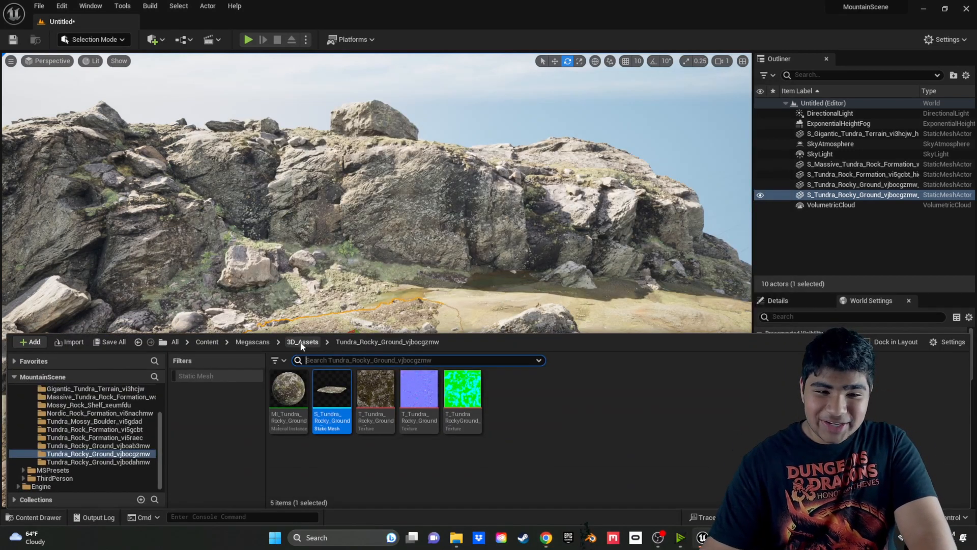
{"action": "left_click", "coordinate": [301, 346]}
{"action": "double_click", "coordinate": [550, 389]}
{"action": "left_click_drag", "start_coordinate": [373, 373], "coordinate": [512, 333]}
{"action": "right_click_drag", "start_coordinate": [512, 334], "coordinate": [580, 338]}
{"action": "key", "text": "w"}
{"action": "left_click_drag", "start_coordinate": [301, 249], "coordinate": [303, 258]}
{"action": "right_click_drag", "start_coordinate": [303, 259], "coordinate": [163, 277]}
{"action": "right_click_drag", "start_coordinate": [255, 310], "coordinate": [347, 331]}
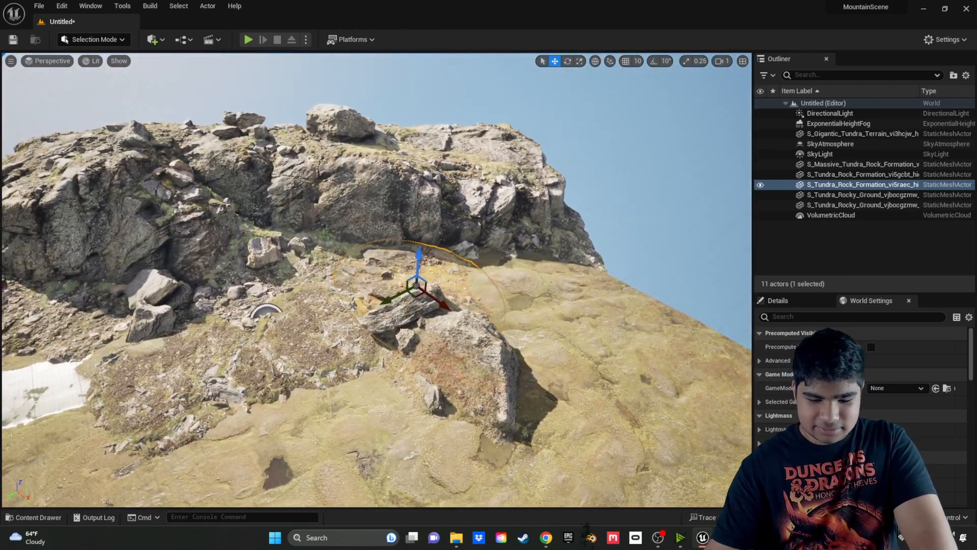
{"action": "key", "text": "Delete"}
Open the Tundra_Rocky_Ground_vjboab3mw static mesh for inspection and examine its overall shape.
{"action": "key", "text": "ctrl+space"}
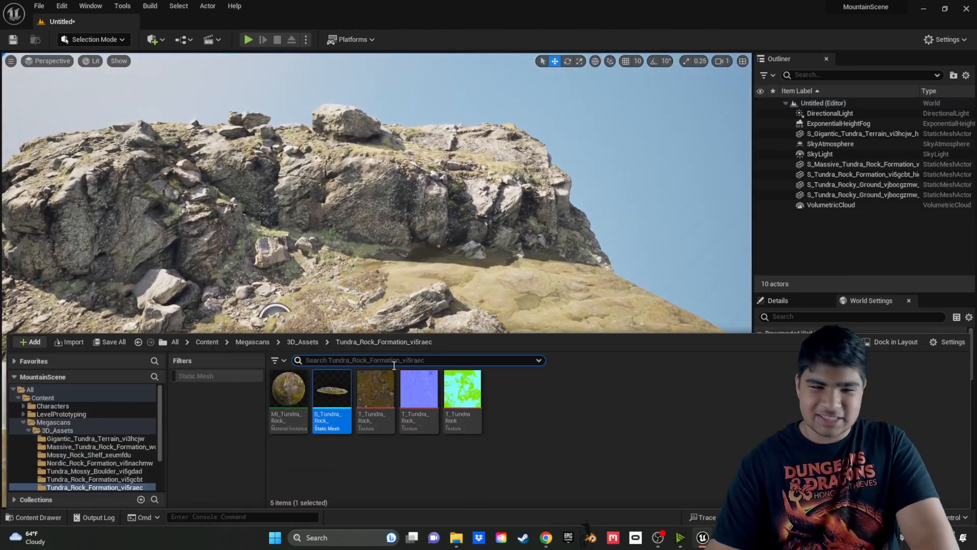
{"action": "left_click", "coordinate": [303, 342]}
{"action": "double_click", "coordinate": [595, 389]}
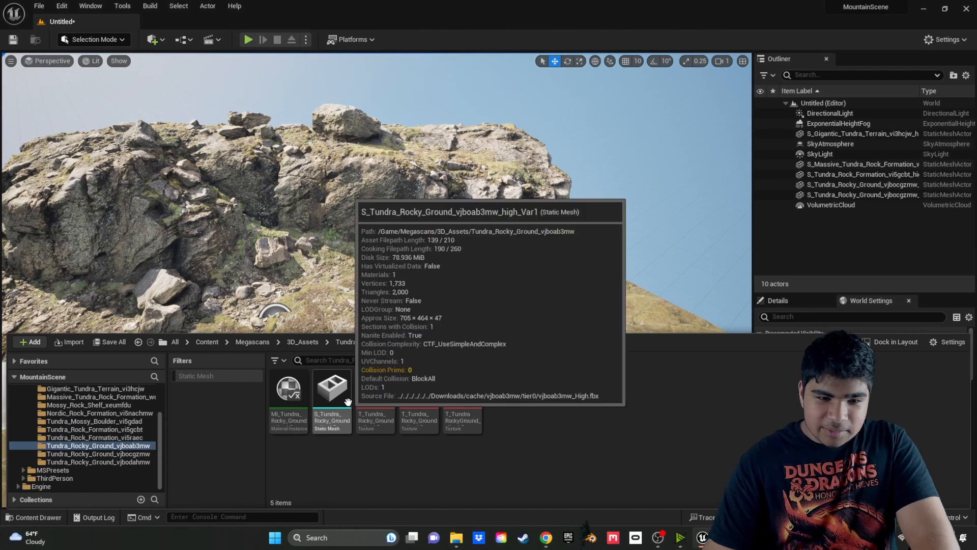
{"action": "double_click", "coordinate": [332, 390]}
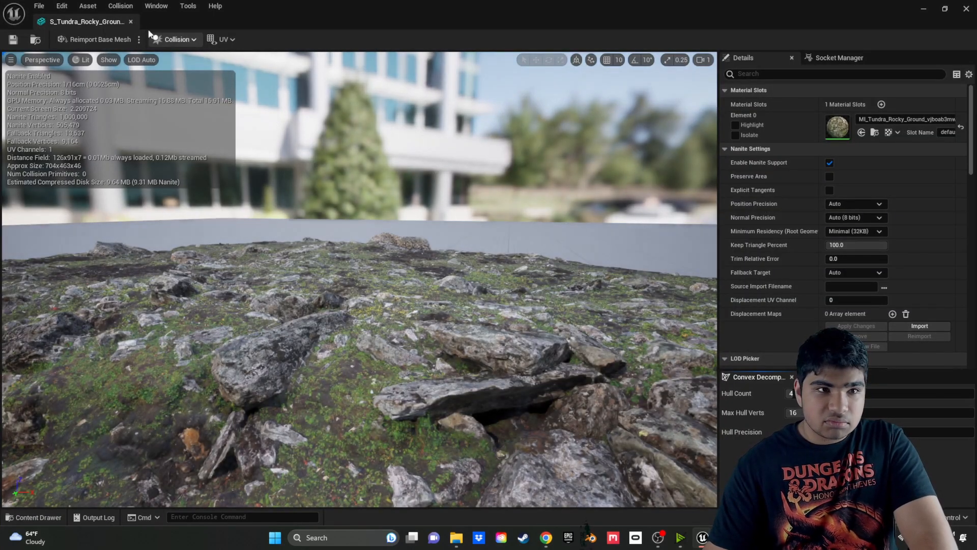
{"action": "key", "text": "s"}
{"action": "right_click_drag", "start_coordinate": [335, 263], "coordinate": [326, 300]}
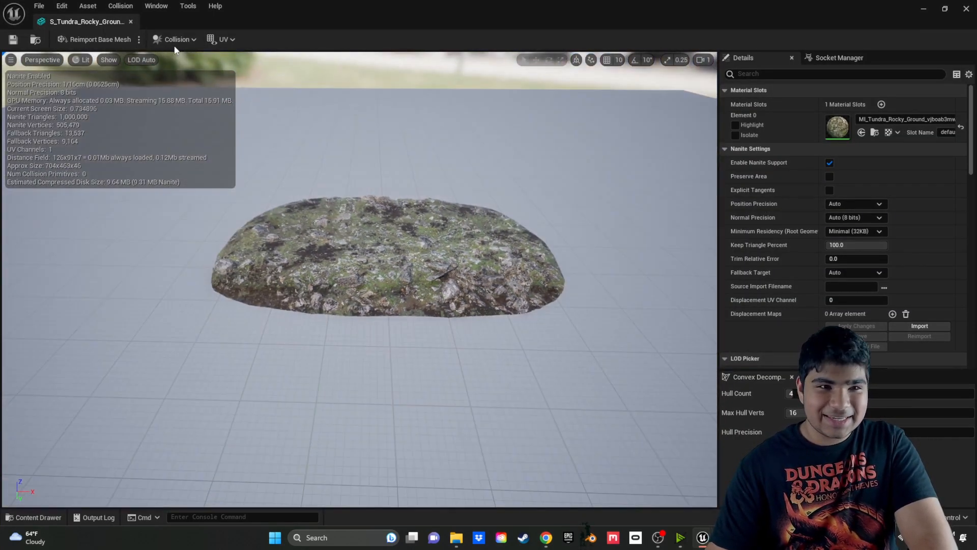
{"action": "left_click", "coordinate": [131, 22]}
Try the Tundra_Rocky_Ground_vjboab3mw static mesh on the terrain behind the smaller rock, and delete it.
{"action": "key", "text": "ctrl+space"}
{"action": "left_click_drag", "start_coordinate": [338, 391], "coordinate": [419, 290]}
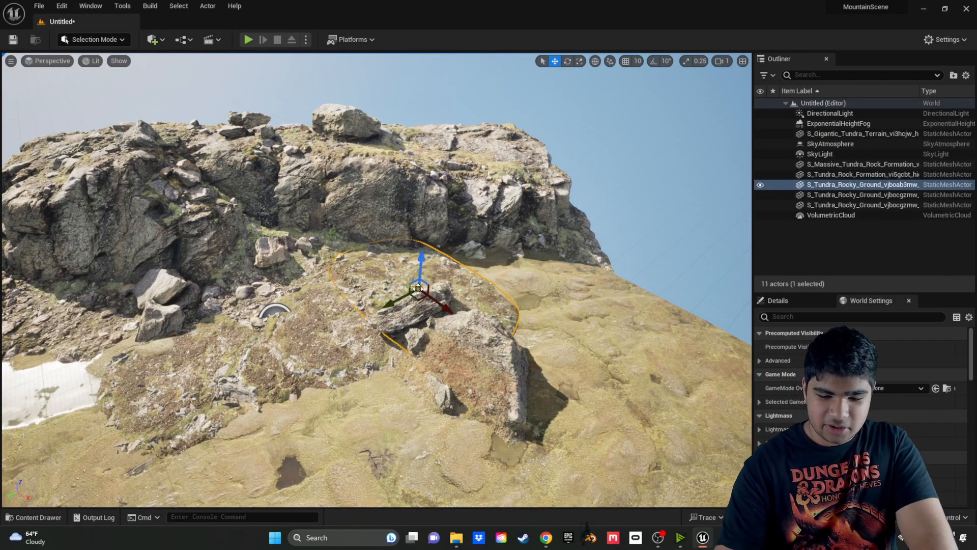
{"action": "key", "text": "Delete"}
Place another Tundra_Rocky_Ground_vjbocgzmw static mesh on the bare terrain behind the smaller rock formation.
{"action": "key", "text": "ctrl+space"}
{"action": "left_click", "coordinate": [298, 342]}
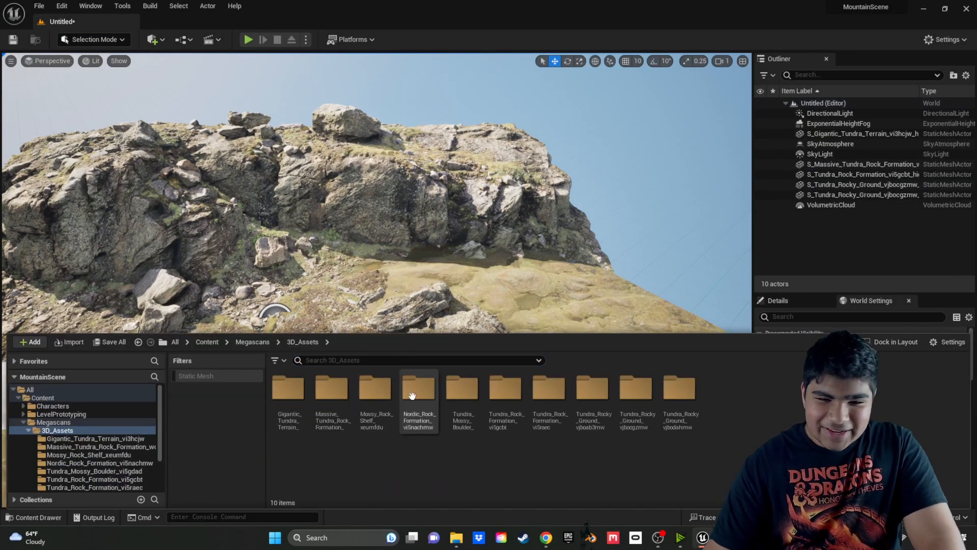
{"action": "double_click", "coordinate": [626, 399]}
{"action": "left_click_drag", "start_coordinate": [342, 387], "coordinate": [376, 255]}
{"action": "key", "text": "w"}
{"action": "right_click_drag", "start_coordinate": [466, 308], "coordinate": [443, 339]}
Rotate the new rocky ground patch and adjust its height so it blends into the slope around the smaller rock.
{"action": "key", "text": "e"}
{"action": "left_click_drag", "start_coordinate": [503, 219], "coordinate": [468, 187]}
{"action": "key", "text": "w"}
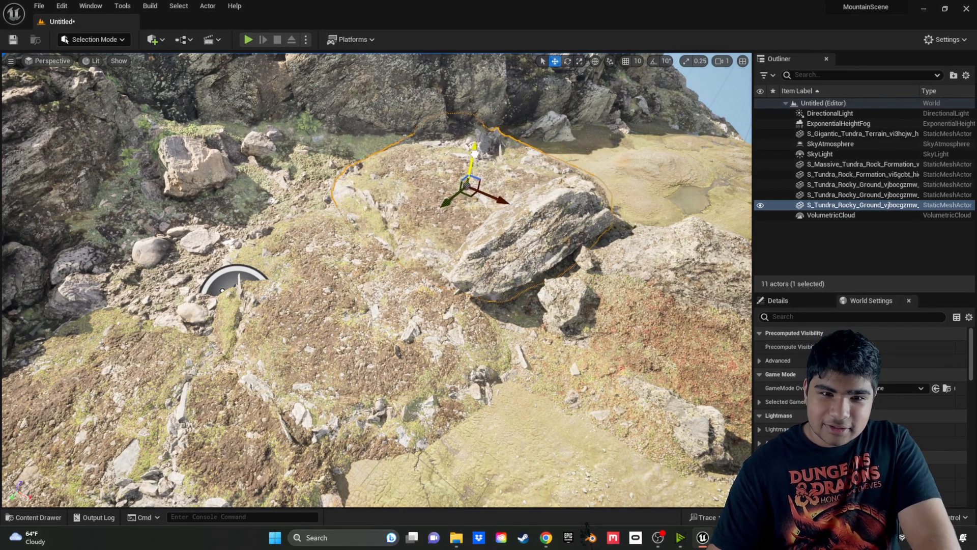
{"action": "scroll", "coordinate": [475, 152], "scroll_direction": "down", "scroll_amount": 10}
{"action": "right_click_drag", "start_coordinate": [433, 183], "coordinate": [489, 184]}
Duplicate the massive tundra rock formation to the other side of the terrain and rotate the copy to vary the cliff.
{"action": "left_click", "coordinate": [407, 188]}
{"action": "mouse_move", "coordinate": [423, 250]}
{"action": "right_mouse_down"}
{"action": "mouse_move", "coordinate": [453, 224]}
{"action": "mouse_move", "coordinate": [424, 249]}
{"action": "right_mouse_up"}
{"action": "left_click_drag", "start_coordinate": [262, 297], "coordinate": [502, 384], "text": "alt"}
{"action": "right_click_drag", "start_coordinate": [489, 366], "coordinate": [448, 377]}
{"action": "key", "text": "w"}
{"action": "key", "text": "s"}
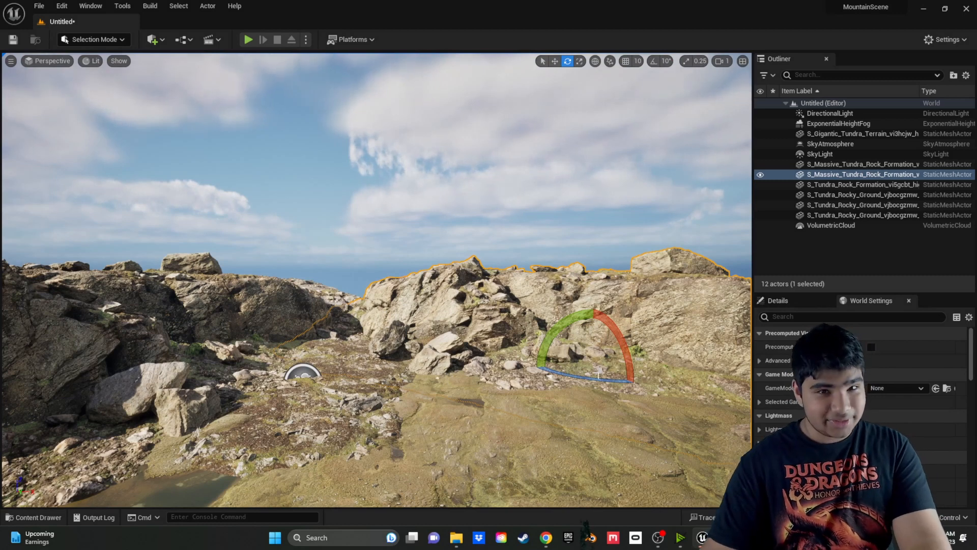
{"action": "left_click_drag", "start_coordinate": [587, 377], "coordinate": [601, 378]}
{"action": "right_click_drag", "start_coordinate": [600, 377], "coordinate": [609, 402]}
{"action": "key", "text": "w"}
Place the Tundra_Rocky_Ground_vjbodahmw static mesh on the terrain and move it to the foot of the duplicated rock formation.
{"action": "key", "text": "ctrl+space"}
{"action": "left_click", "coordinate": [305, 344]}
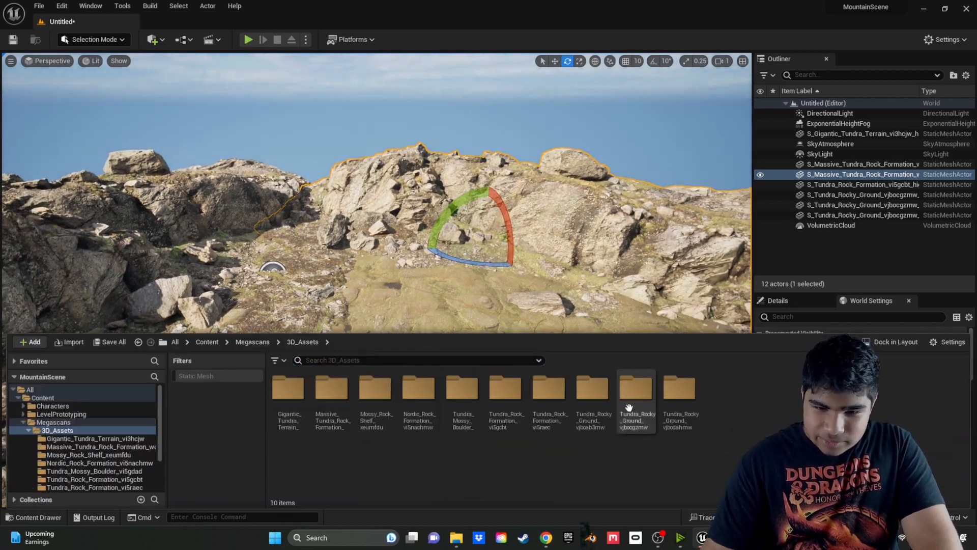
{"action": "double_click", "coordinate": [677, 399]}
{"action": "left_click_drag", "start_coordinate": [341, 393], "coordinate": [265, 368]}
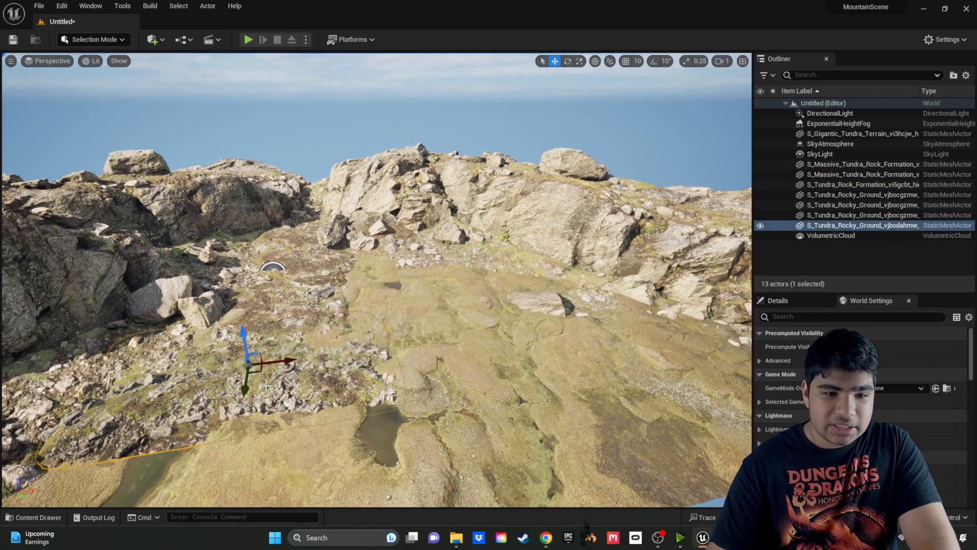
{"action": "left_click_drag", "start_coordinate": [260, 374], "coordinate": [443, 270]}
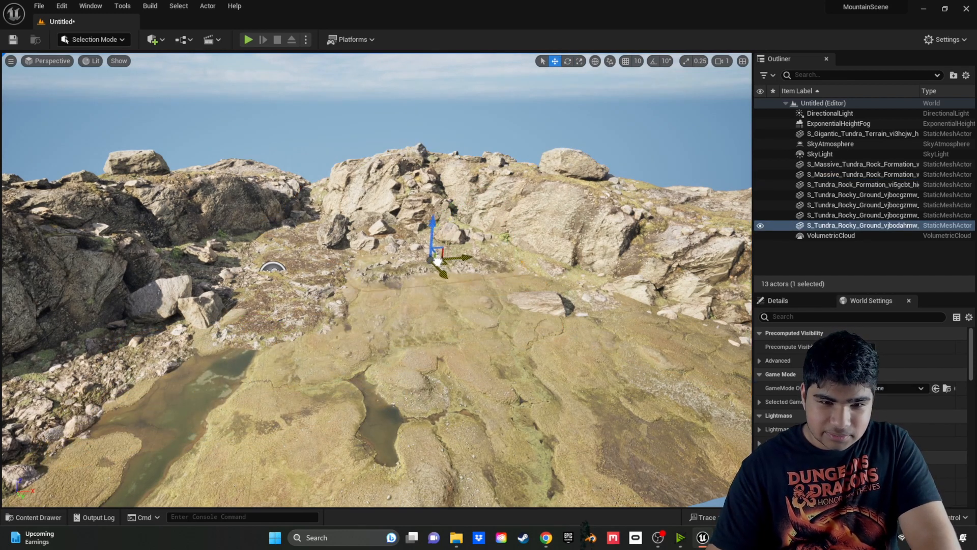
Rotate the vjbodahmw ground patch and adjust its height so it merges with the surrounding rocks and terrain.
{"action": "right_click_drag", "start_coordinate": [416, 260], "coordinate": [611, 346]}
{"action": "right_click_drag", "start_coordinate": [360, 391], "coordinate": [364, 438]}
{"action": "key", "text": "e"}
{"action": "left_click_drag", "start_coordinate": [301, 316], "coordinate": [304, 316]}
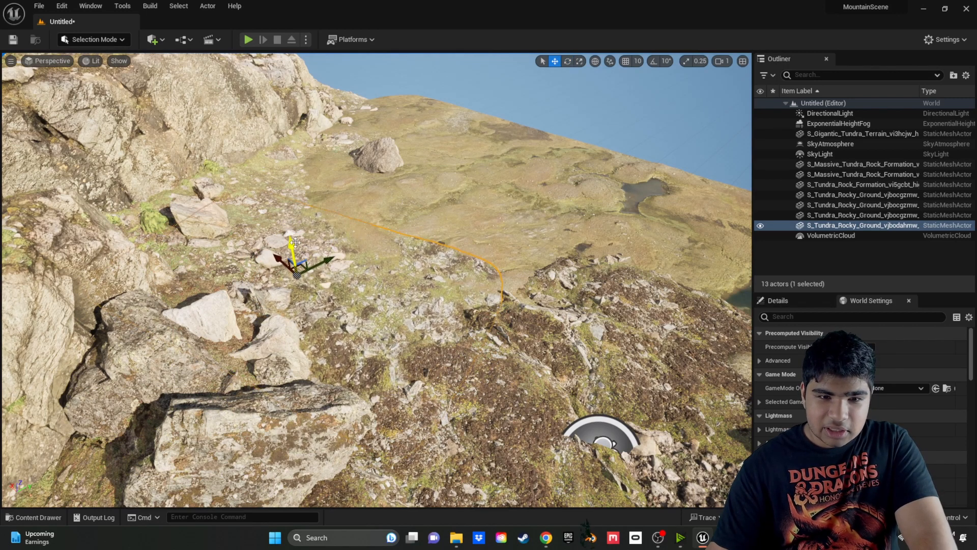
{"action": "right_click_drag", "start_coordinate": [291, 244], "coordinate": [102, 198]}
{"action": "right_click_drag", "start_coordinate": [377, 280], "coordinate": [503, 324]}
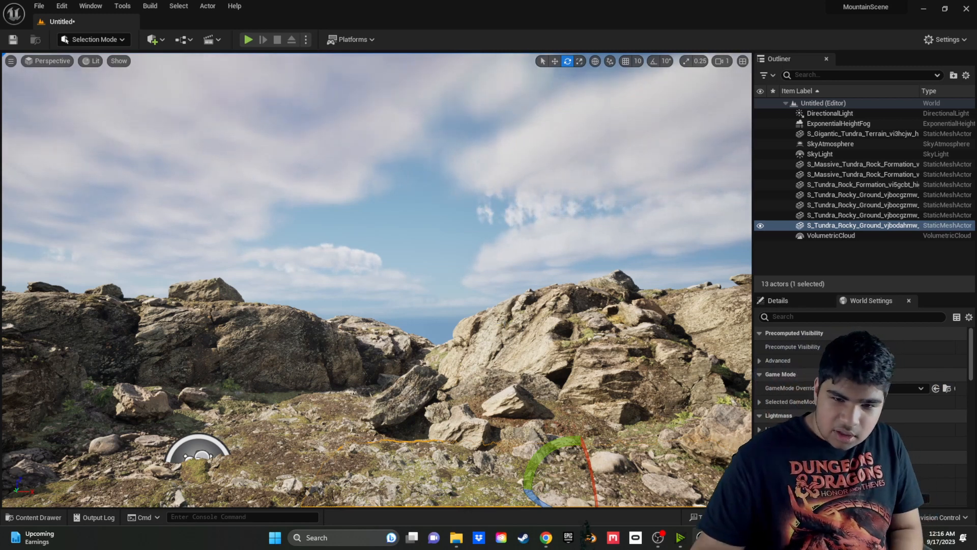
Reposition the duplicated massive rock formation so it sits naturally behind the new ground patch.
{"action": "left_click", "coordinate": [634, 345]}
{"action": "right_click_drag", "start_coordinate": [578, 398], "coordinate": [639, 420]}
{"action": "key", "text": "w"}
{"action": "left_click_drag", "start_coordinate": [545, 311], "coordinate": [591, 389]}
{"action": "key", "text": "e"}
{"action": "mouse_move", "coordinate": [591, 389]}
{"action": "right_mouse_down"}
{"action": "mouse_move", "coordinate": [575, 412]}
{"action": "mouse_move", "coordinate": [458, 399]}
{"action": "mouse_move", "coordinate": [583, 392]}
{"action": "right_mouse_up"}
{"action": "key", "text": "w"}
{"action": "right_click_drag", "start_coordinate": [376, 331], "coordinate": [499, 318]}
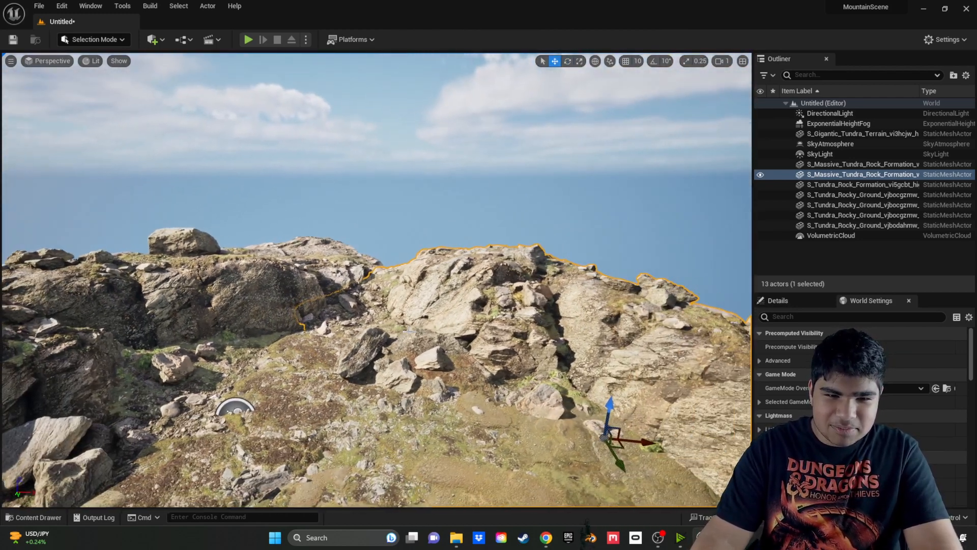
Place the Nordic_Rock_Formation_vi5nachmw static mesh in the gap between the two massive rock formations and adjust its height.
{"action": "key", "text": "ctrl+space"}
{"action": "left_click", "coordinate": [254, 342]}
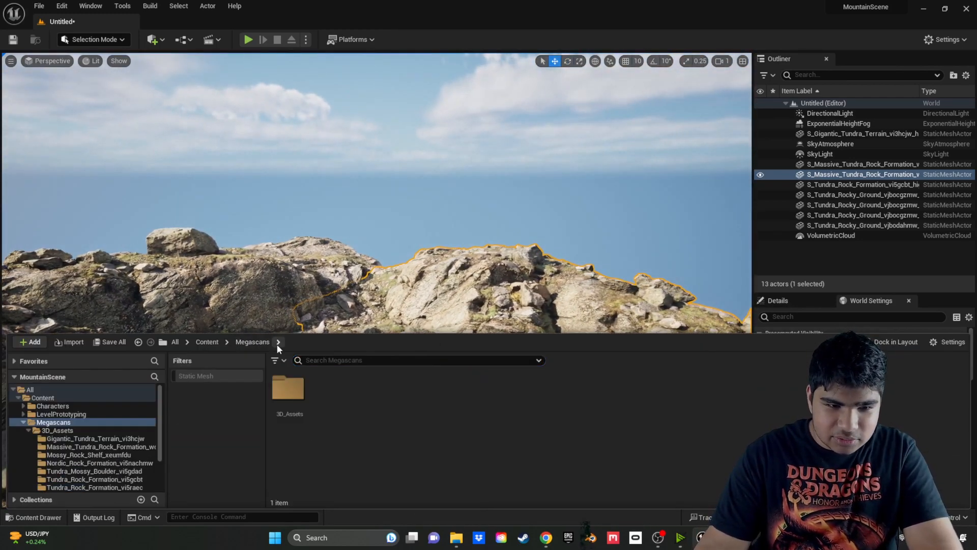
{"action": "double_click", "coordinate": [288, 388]}
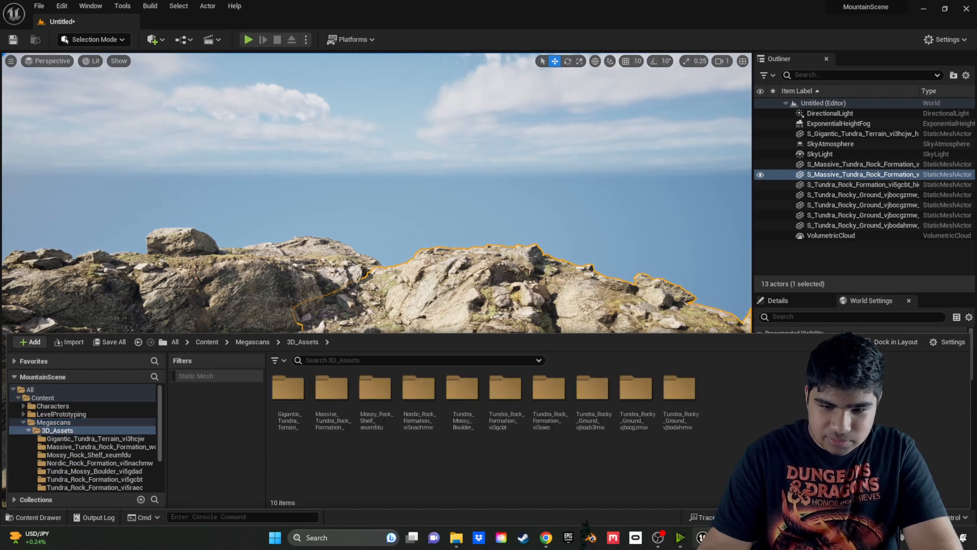
{"action": "double_click", "coordinate": [419, 389]}
{"action": "left_click_drag", "start_coordinate": [330, 389], "coordinate": [370, 331]}
{"action": "left_click_drag", "start_coordinate": [373, 281], "coordinate": [373, 293]}
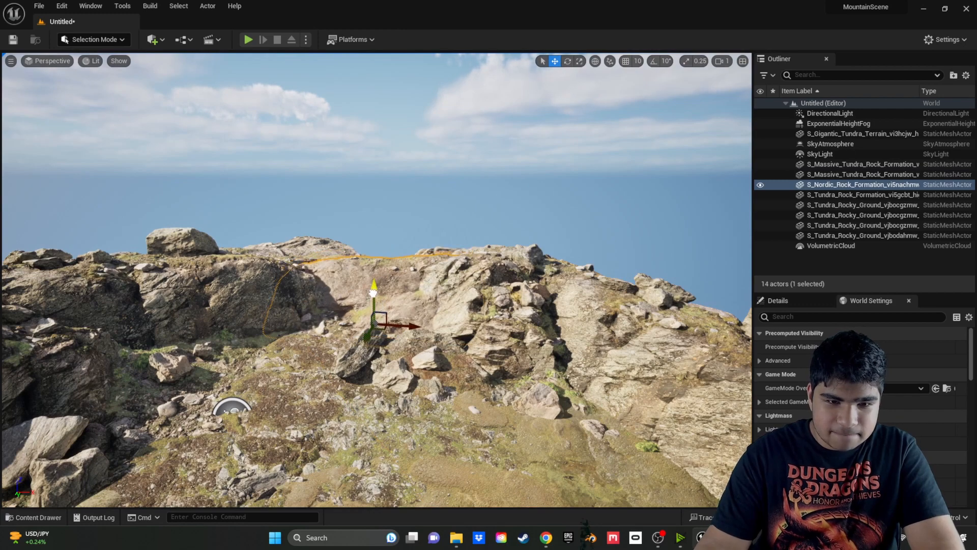
{"action": "left_click", "coordinate": [444, 229]}
{"action": "right_click_drag", "start_coordinate": [445, 229], "coordinate": [452, 281]}
{"action": "key", "text": "w"}
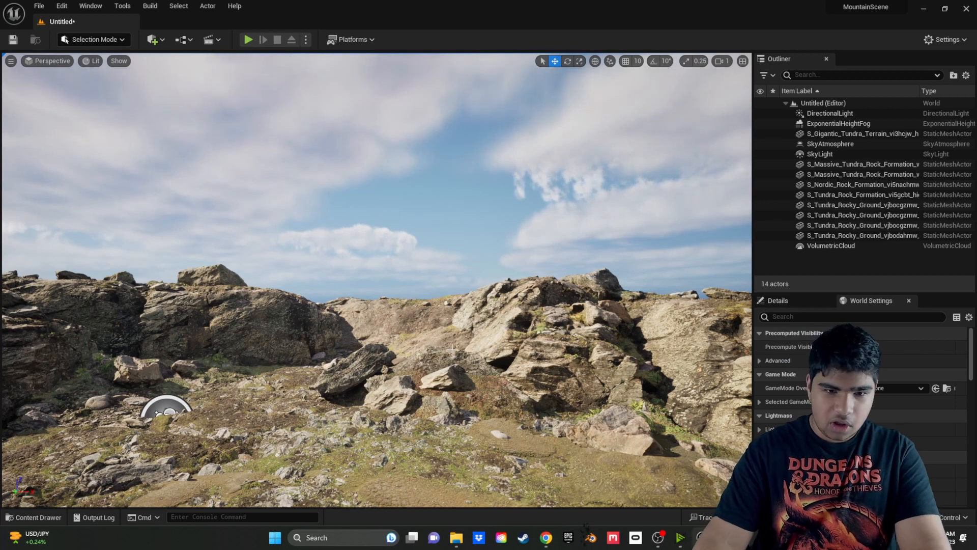
Add the Gigantic Sandstone Terrain asset to the project from the local Megascans in Quixel Bridge.
{"action": "key", "text": "ctrl+space"}
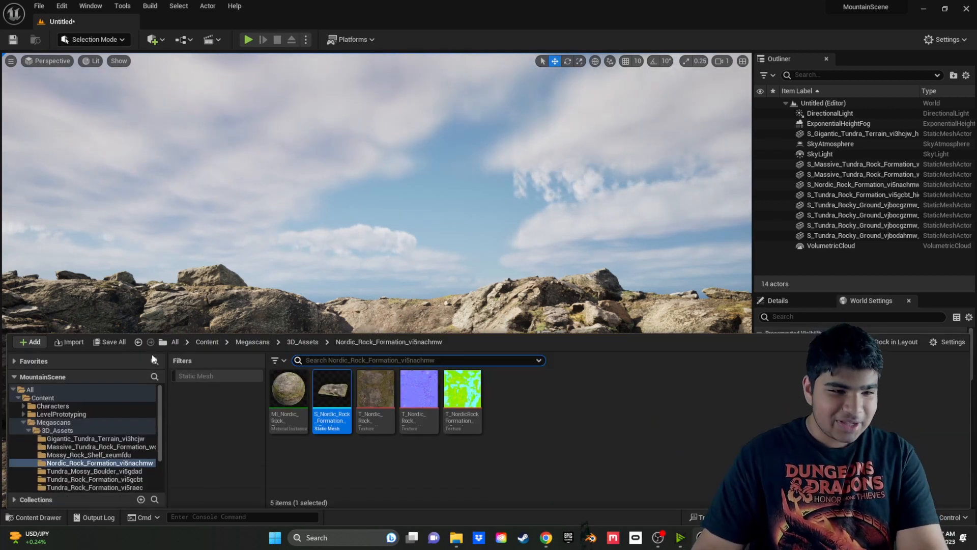
{"action": "left_click", "coordinate": [42, 343]}
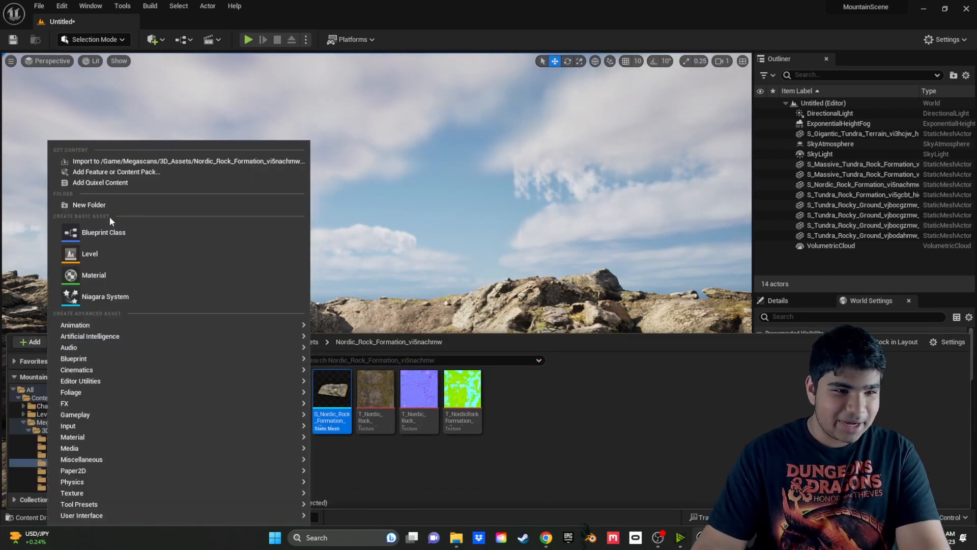
{"action": "left_click", "coordinate": [103, 183]}
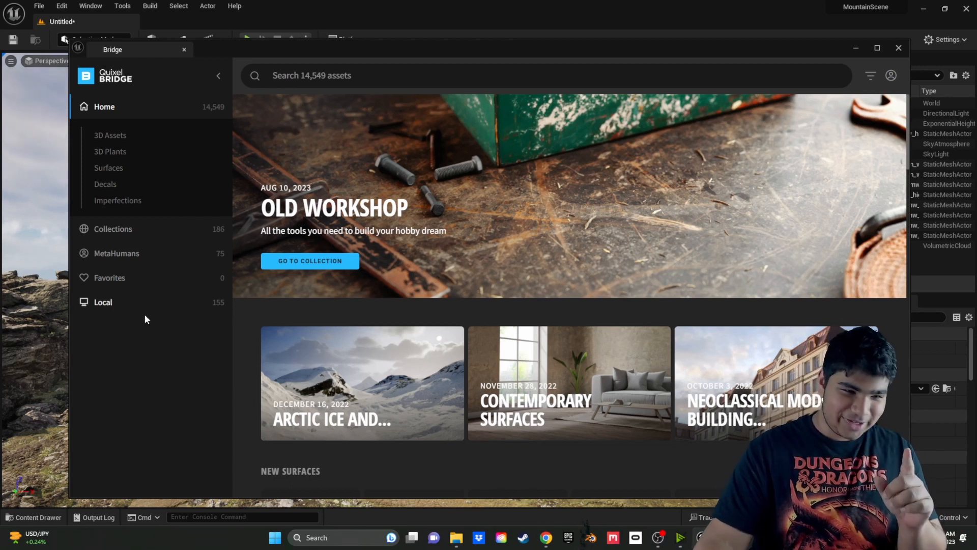
{"action": "left_click", "coordinate": [133, 305]}
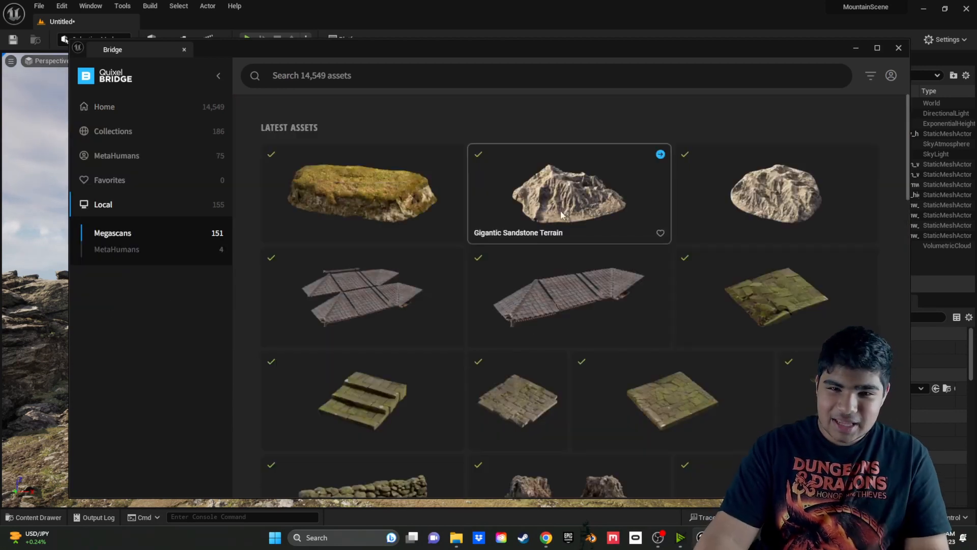
{"action": "left_click", "coordinate": [508, 200]}
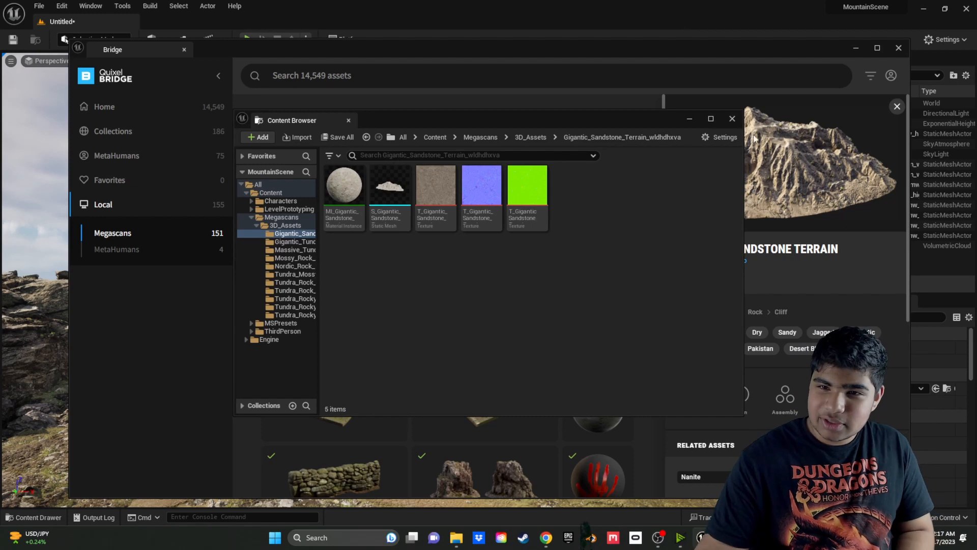
{"action": "left_click", "coordinate": [733, 119]}
{"action": "left_click", "coordinate": [855, 49]}
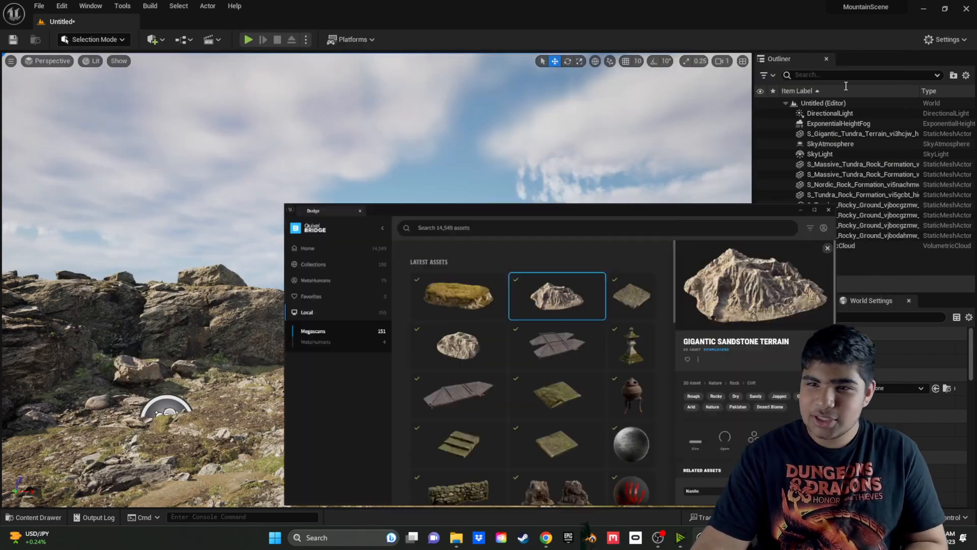
Place the Gigantic_Sandstone_Terrain_wldhdhxva static mesh in the open area beyond the rock formations.
{"action": "right_click_drag", "start_coordinate": [357, 285], "coordinate": [422, 290]}
{"action": "key", "text": "ctrl+space"}
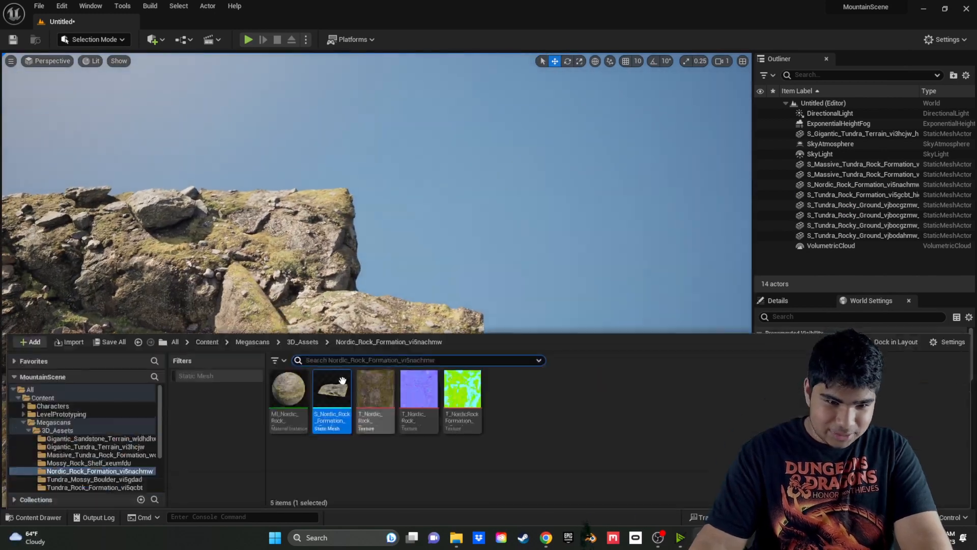
{"action": "left_click", "coordinate": [244, 342]}
{"action": "left_click", "coordinate": [286, 392]}
{"action": "double_click", "coordinate": [286, 392]}
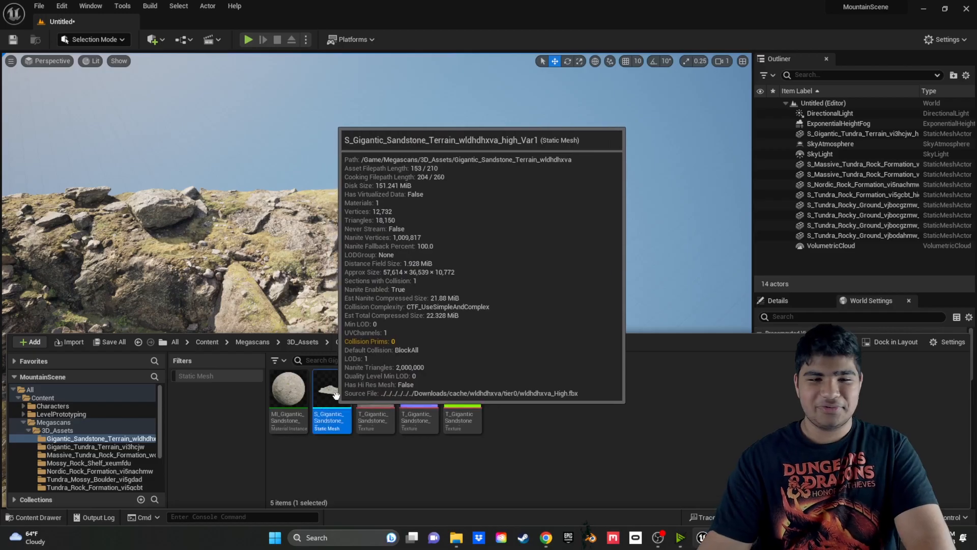
{"action": "left_click_drag", "start_coordinate": [335, 395], "coordinate": [515, 244]}
Move the sandstone terrain into the distance behind the rock formations and adjust it as a background mountain.
{"action": "mouse_move", "coordinate": [196, 284]}
{"action": "right_mouse_down"}
{"action": "mouse_move", "coordinate": [191, 219]}
{"action": "mouse_move", "coordinate": [196, 283]}
{"action": "right_mouse_up"}
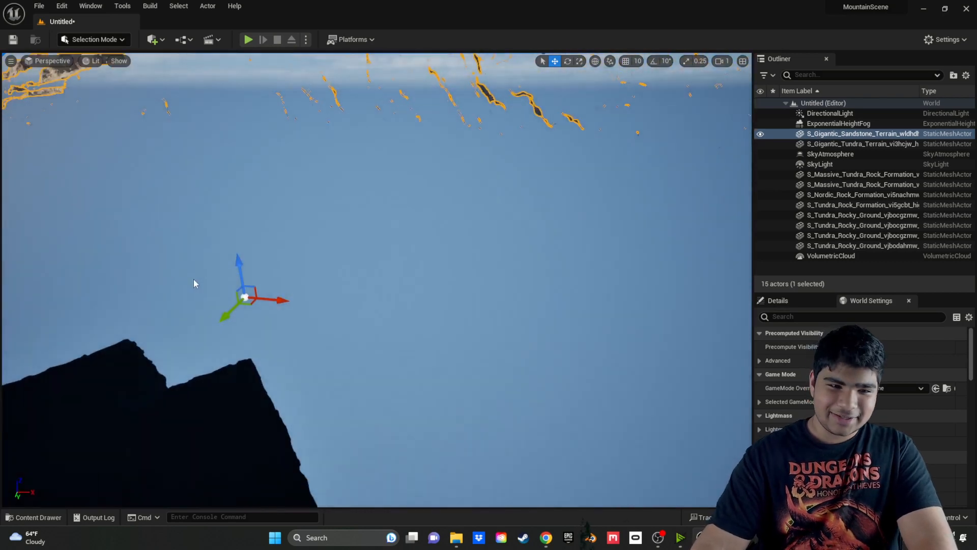
{"action": "left_click_drag", "start_coordinate": [224, 312], "coordinate": [428, 116]}
{"action": "right_click_drag", "start_coordinate": [420, 127], "coordinate": [347, 131]}
{"action": "key", "text": "w"}
{"action": "key", "text": "d"}
{"action": "left_click_drag", "start_coordinate": [356, 294], "coordinate": [355, 328]}
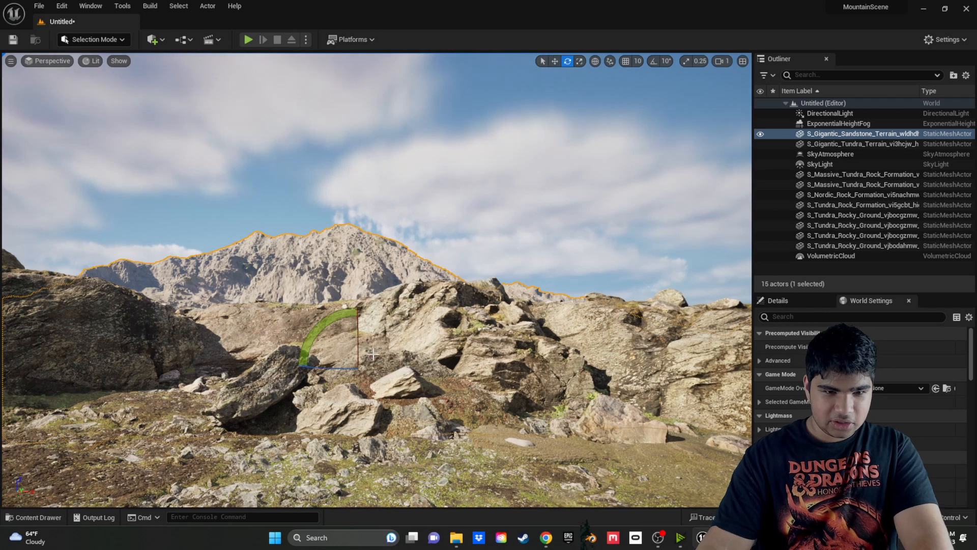
Adjust the sandstone mountain's scale and shift it sideways so its peak rises behind the duplicated rock formation.
{"action": "key", "text": "r"}
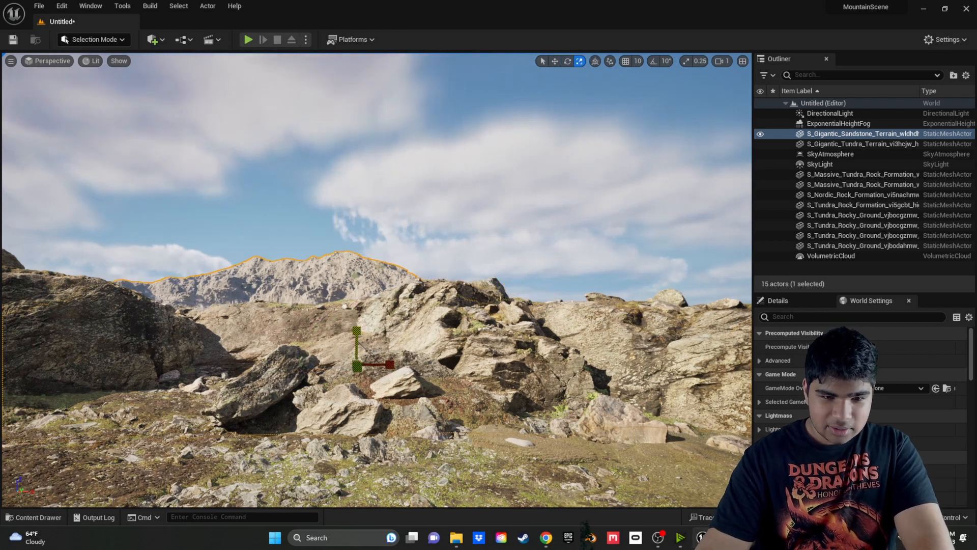
{"action": "left_click_drag", "start_coordinate": [355, 362], "coordinate": [687, 335]}
{"action": "key", "text": "w"}
{"action": "key", "text": "e"}
Examine the mountain backdrop and rock composition from above and from ground level among the boulders.
{"action": "right_click_drag", "start_coordinate": [655, 334], "coordinate": [723, 387]}
{"action": "key", "text": "s"}
{"action": "right_click_drag", "start_coordinate": [459, 410], "coordinate": [458, 306]}
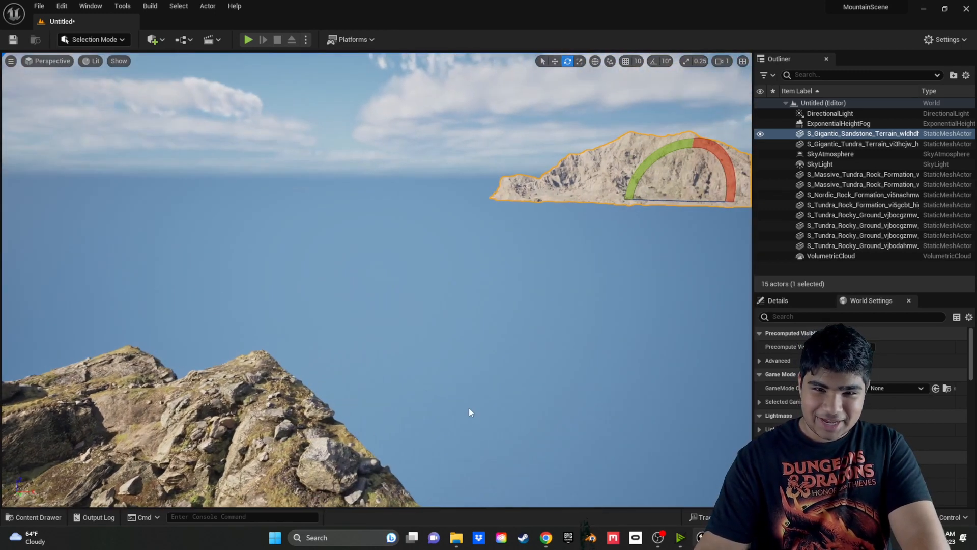
{"action": "right_click_drag", "start_coordinate": [334, 304], "coordinate": [336, 331]}
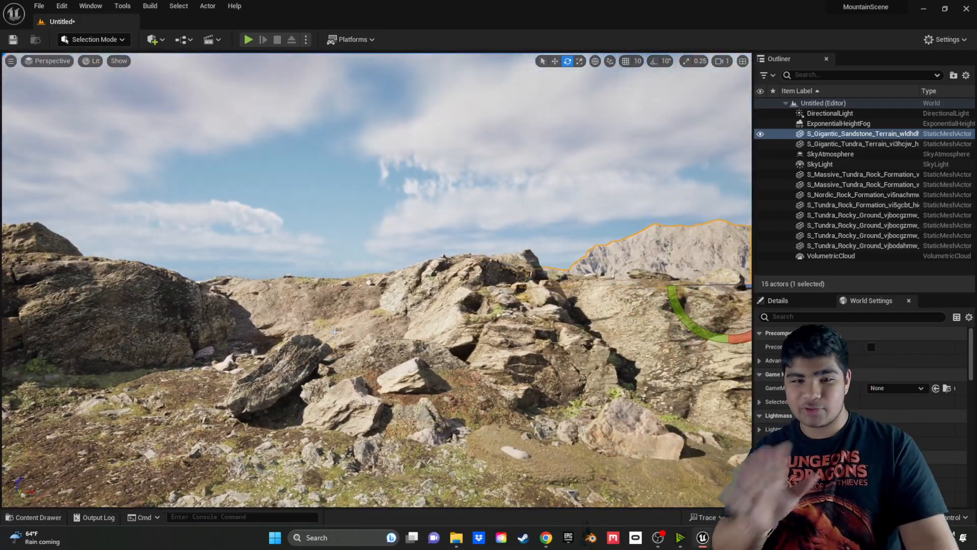
{"action": "mouse_move", "coordinate": [295, 298]}
{"action": "right_mouse_down"}
{"action": "mouse_move", "coordinate": [297, 352]}
{"action": "mouse_move", "coordinate": [290, 285]}
{"action": "right_mouse_up"}
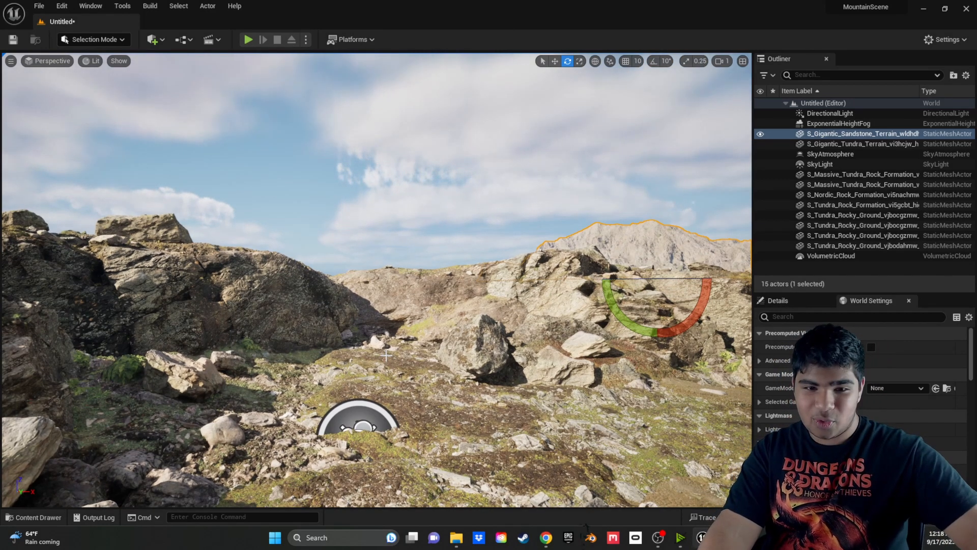
{"action": "key", "text": "s"}
{"action": "right_click_drag", "start_coordinate": [397, 353], "coordinate": [427, 348]}
{"action": "key", "text": "w"}
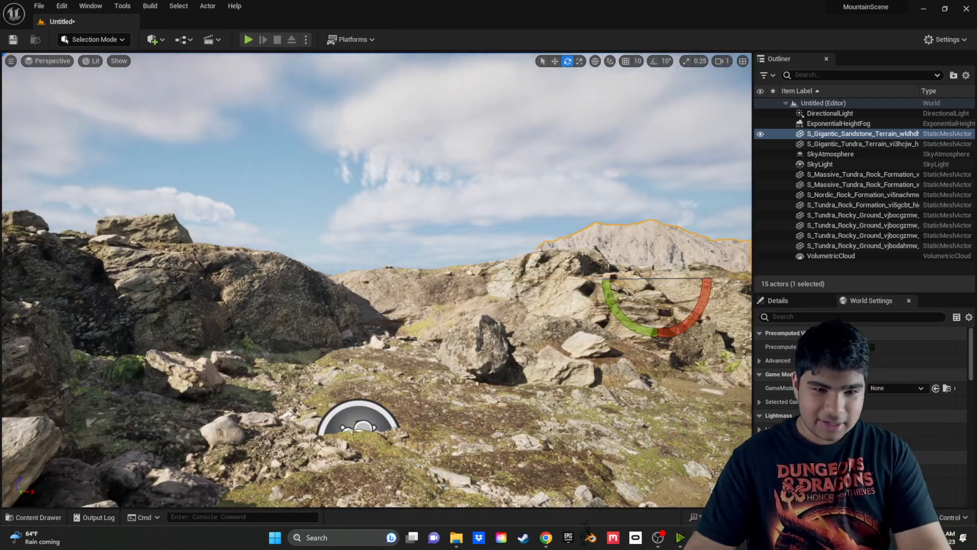
{"action": "mouse_move", "coordinate": [531, 346]}
{"action": "right_mouse_down"}
{"action": "mouse_move", "coordinate": [589, 326]}
{"action": "mouse_move", "coordinate": [507, 360]}
{"action": "mouse_move", "coordinate": [523, 348]}
{"action": "right_mouse_up"}
{"action": "key", "text": "w"}
{"action": "key", "text": "s"}
{"action": "key", "text": "a"}
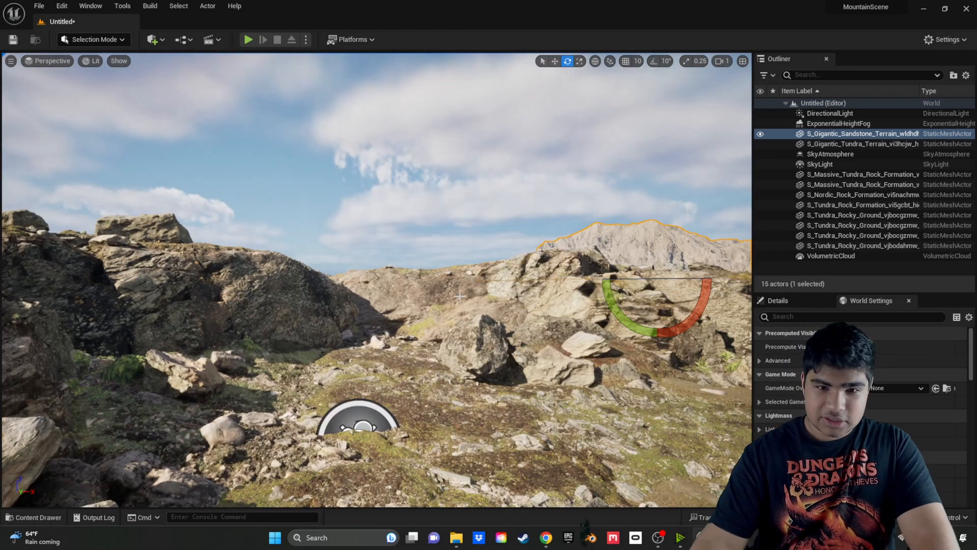
Rotate the background sandstone mountain to change its skyline behind the rock formations.
{"action": "key", "text": "w"}
{"action": "key", "text": "e"}
{"action": "left_click_drag", "start_coordinate": [679, 275], "coordinate": [681, 281]}
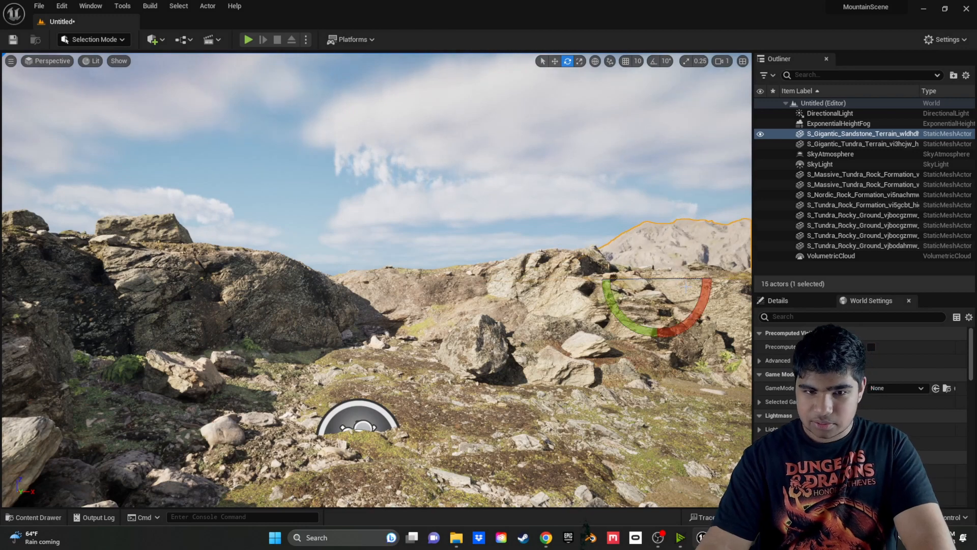
Duplicate the background sandstone mountain sideways, position the copy behind the central rocks and rotate it to vary its silhouette.
{"action": "key", "text": "w"}
{"action": "right_click_drag", "start_coordinate": [700, 286], "coordinate": [661, 377]}
{"action": "key", "text": "d"}
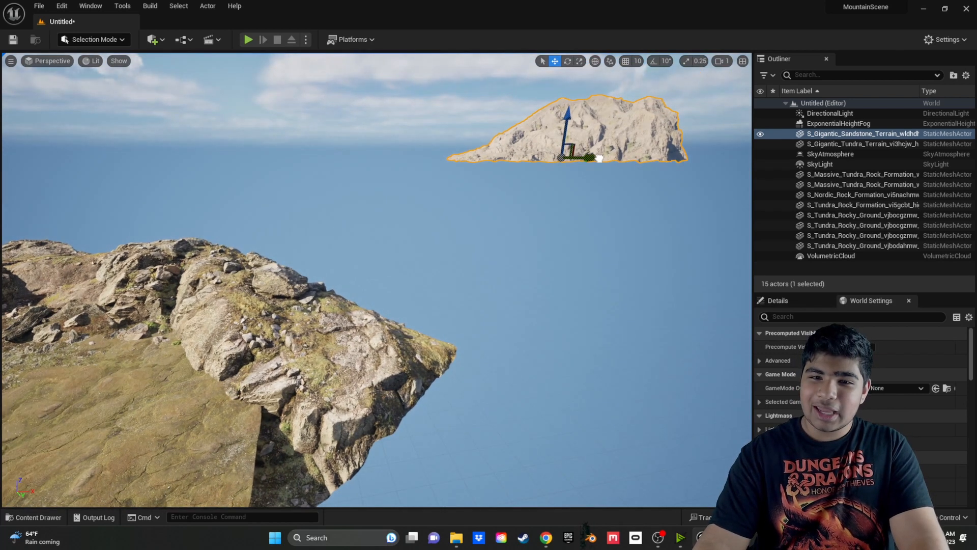
{"action": "left_click_drag", "start_coordinate": [600, 158], "coordinate": [224, 172], "text": "alt"}
{"action": "key", "text": "a"}
{"action": "right_click_drag", "start_coordinate": [224, 172], "coordinate": [142, 181]}
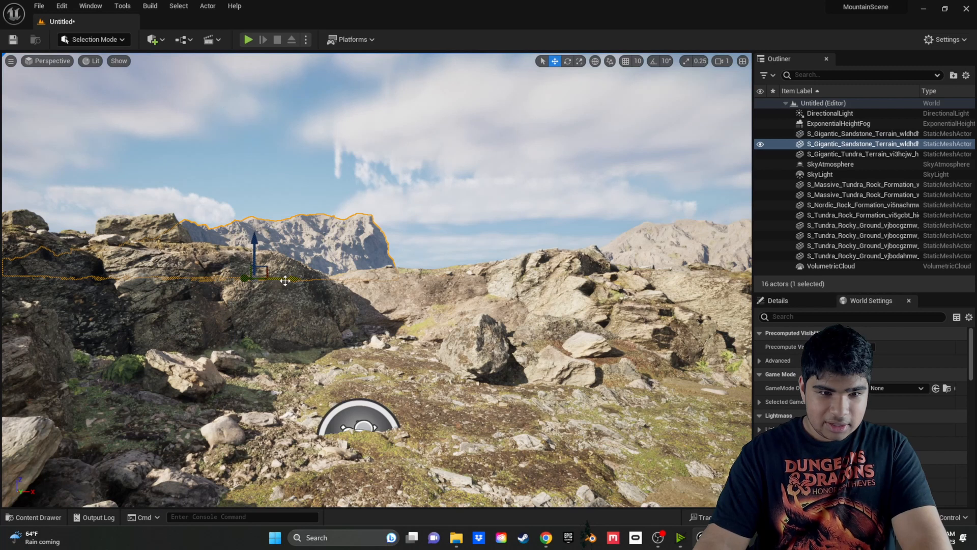
{"action": "mouse_move", "coordinate": [285, 280]}
{"action": "left_mouse_down"}
{"action": "mouse_move", "coordinate": [359, 285]}
{"action": "mouse_move", "coordinate": [278, 281]}
{"action": "left_mouse_up"}
{"action": "key", "text": "e"}
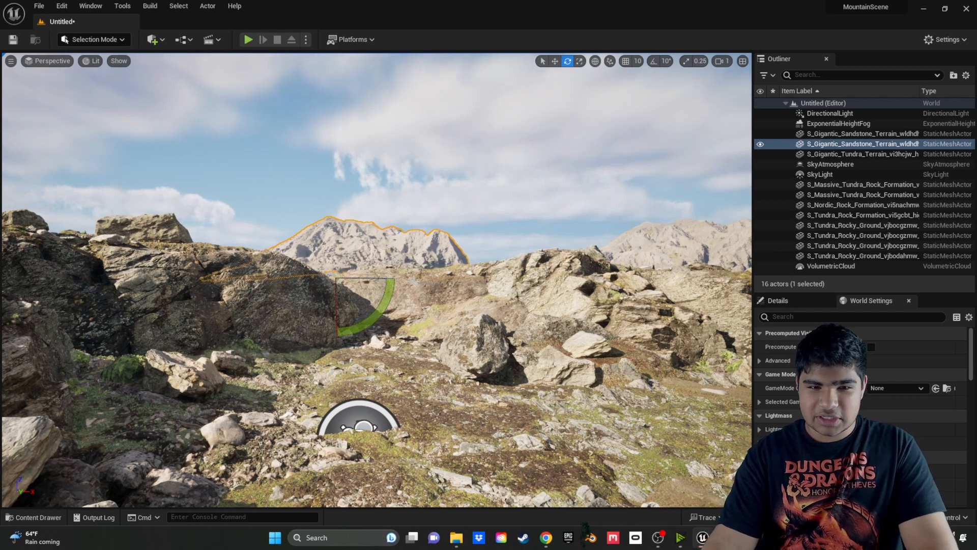
Switch to Quixel Bridge and browse the surface library to the Forest category under Ground.
{"action": "mouse_move", "coordinate": [702, 537]}
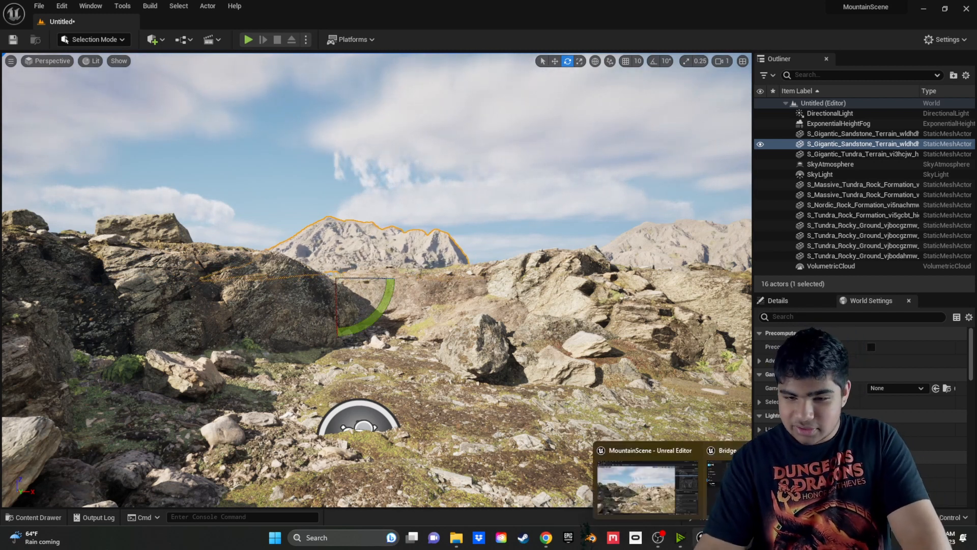
{"action": "left_click", "coordinate": [719, 483]}
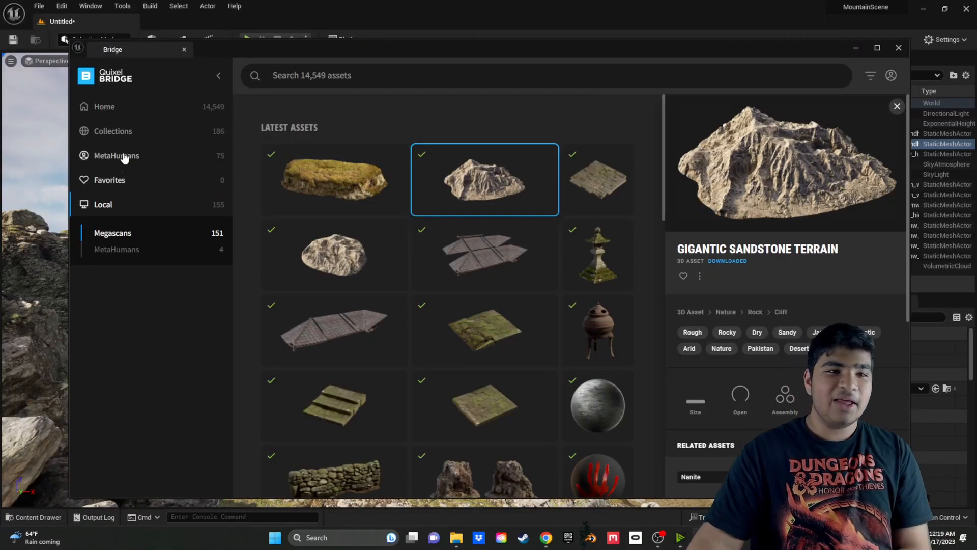
{"action": "left_click", "coordinate": [105, 107]}
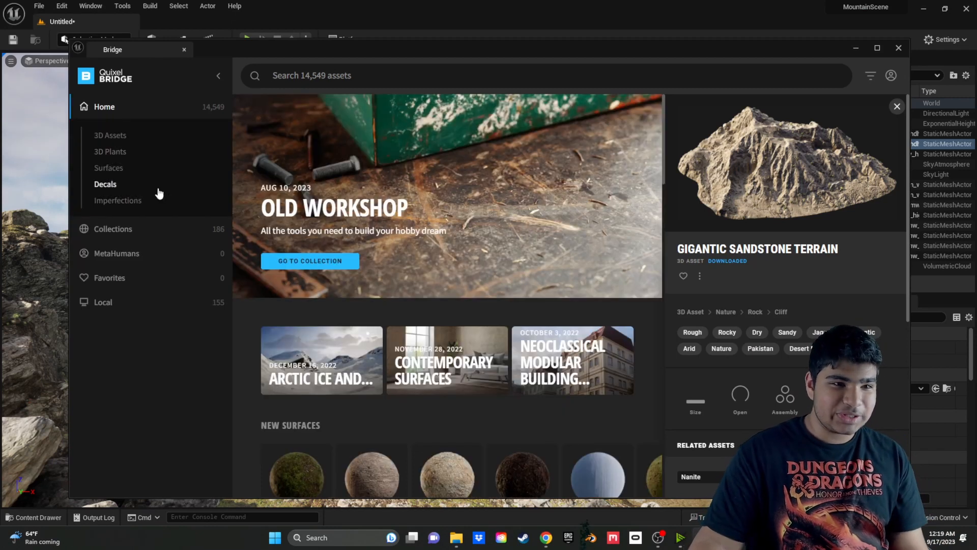
{"action": "left_click", "coordinate": [119, 171]}
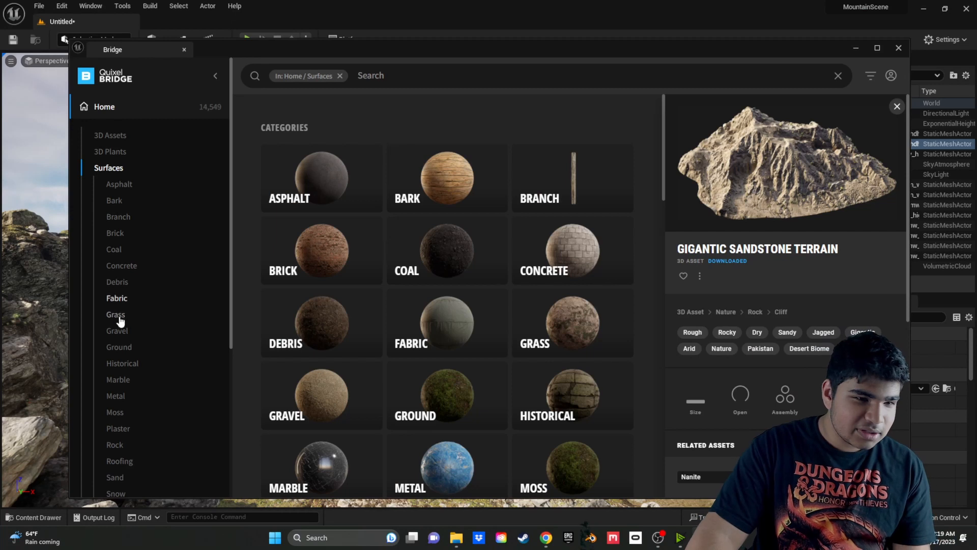
{"action": "left_click", "coordinate": [127, 350]}
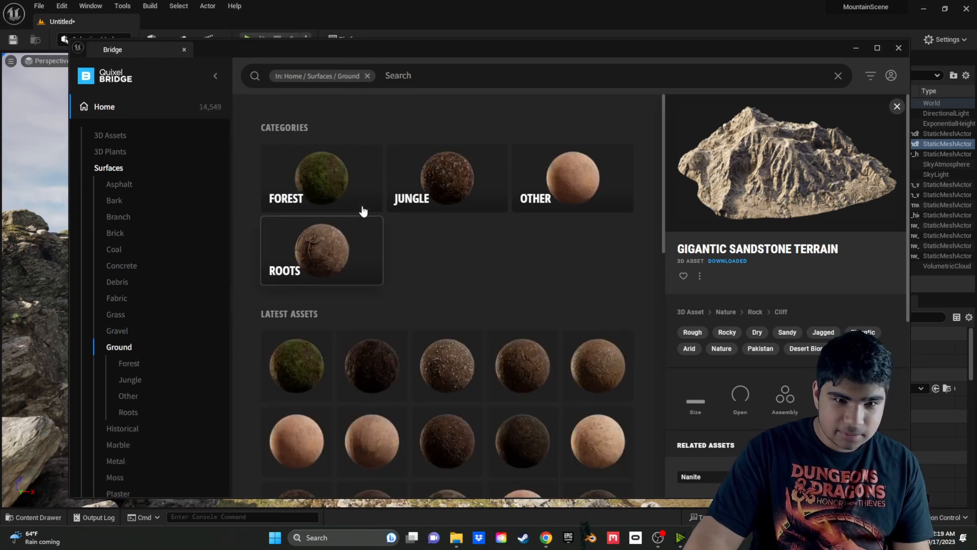
{"action": "left_click", "coordinate": [356, 196]}
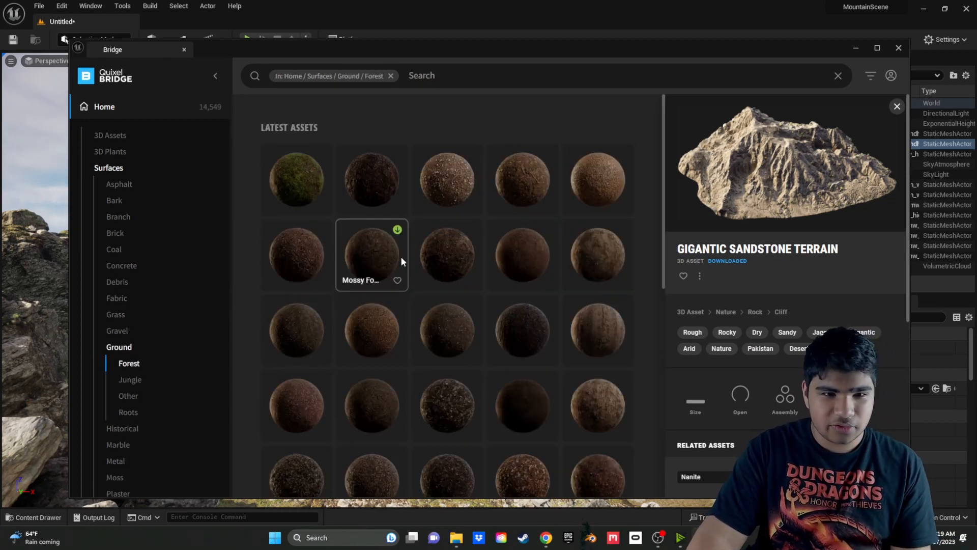
Import the brown Forest Ground surface into the project and return to the level.
{"action": "left_click", "coordinate": [310, 189]}
{"action": "scroll", "coordinate": [468, 314], "scroll_direction": "down", "scroll_amount": 5}
{"action": "left_click", "coordinate": [371, 297]}
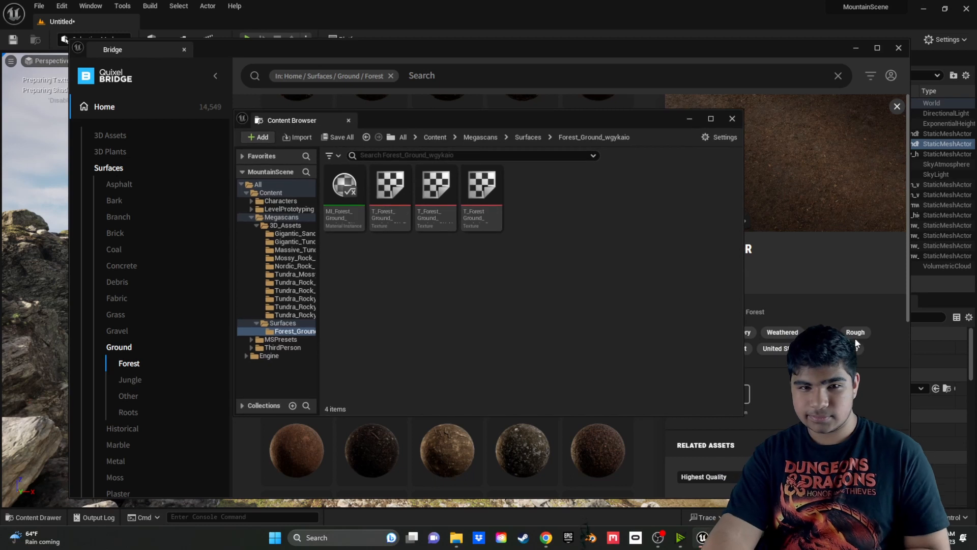
{"action": "left_click", "coordinate": [732, 119]}
{"action": "left_click", "coordinate": [856, 49]}
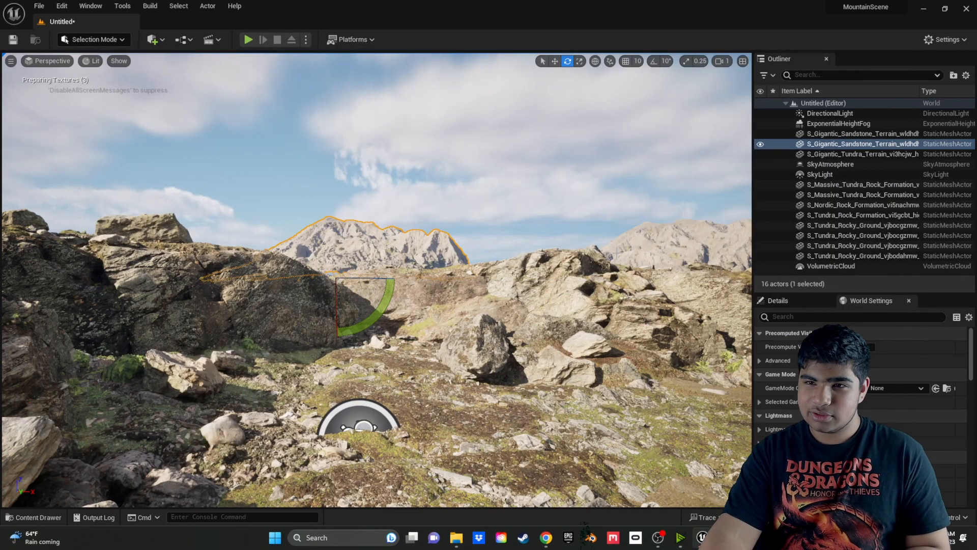
Apply the MI_Forest_Ground_wgykaio_8K material to both sandstone mountains and the slope between the rock formations, lowering the duplicated mountain slightly.
{"action": "key", "text": "ctrl+b"}
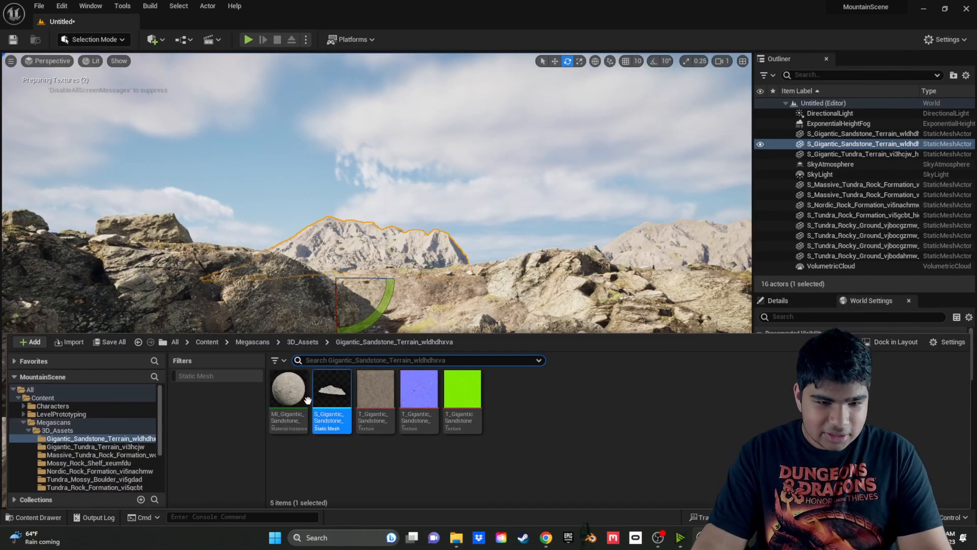
{"action": "left_click", "coordinate": [253, 344]}
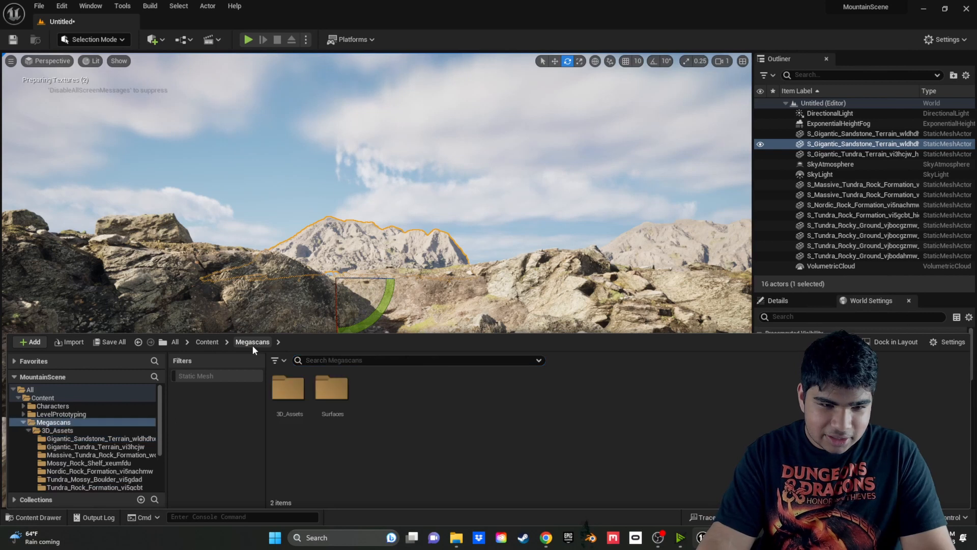
{"action": "double_click", "coordinate": [337, 393]}
{"action": "double_click", "coordinate": [289, 393]}
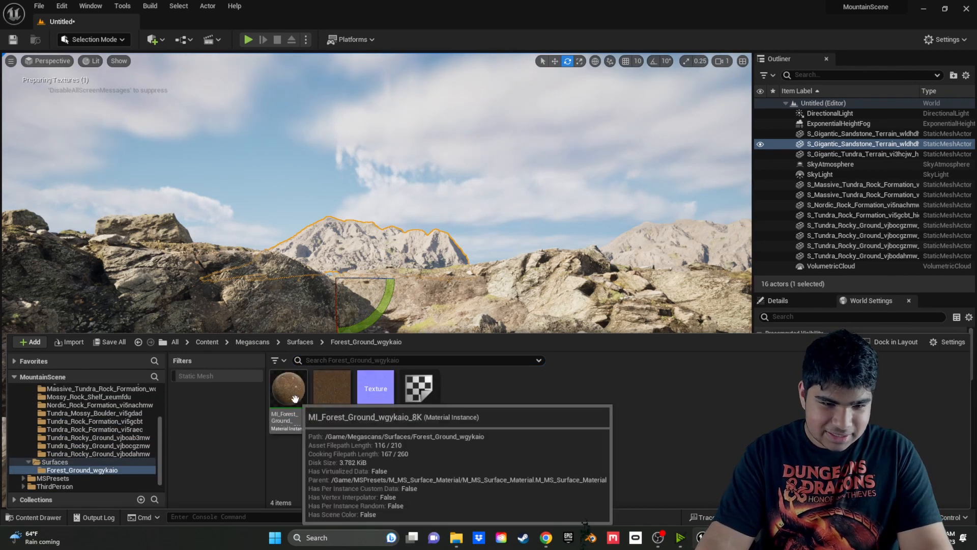
{"action": "left_click_drag", "start_coordinate": [297, 397], "coordinate": [355, 246]}
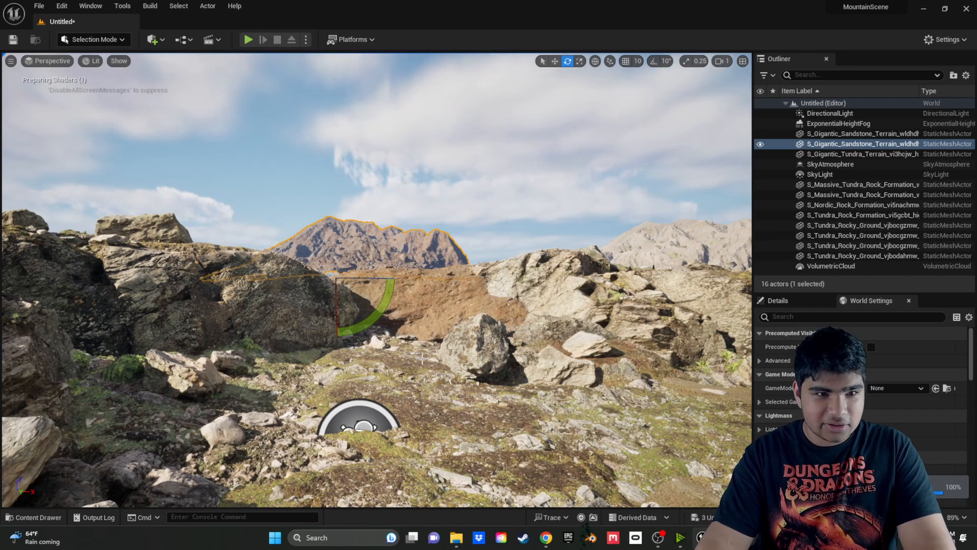
{"action": "key", "text": "w"}
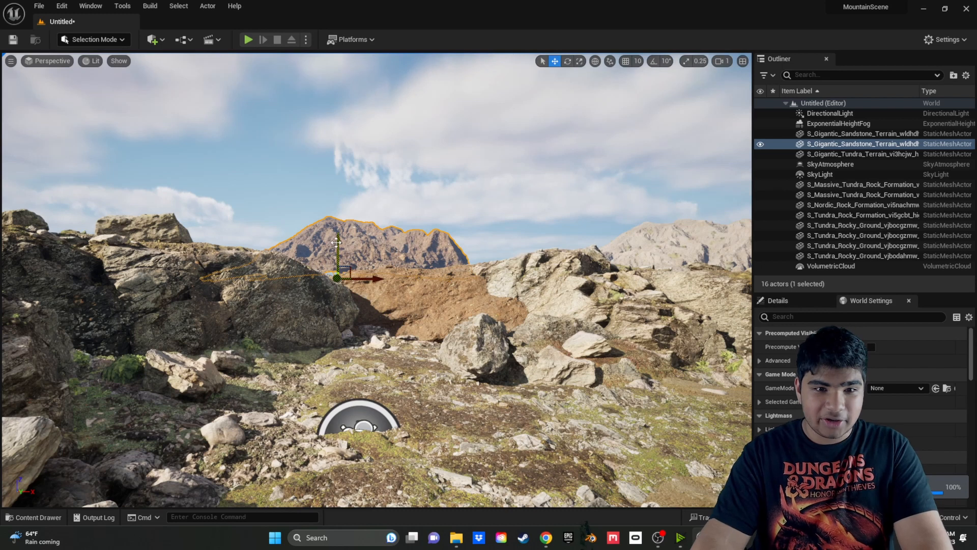
{"action": "key", "text": "ctrl+space"}
{"action": "left_click_drag", "start_coordinate": [308, 397], "coordinate": [653, 247]}
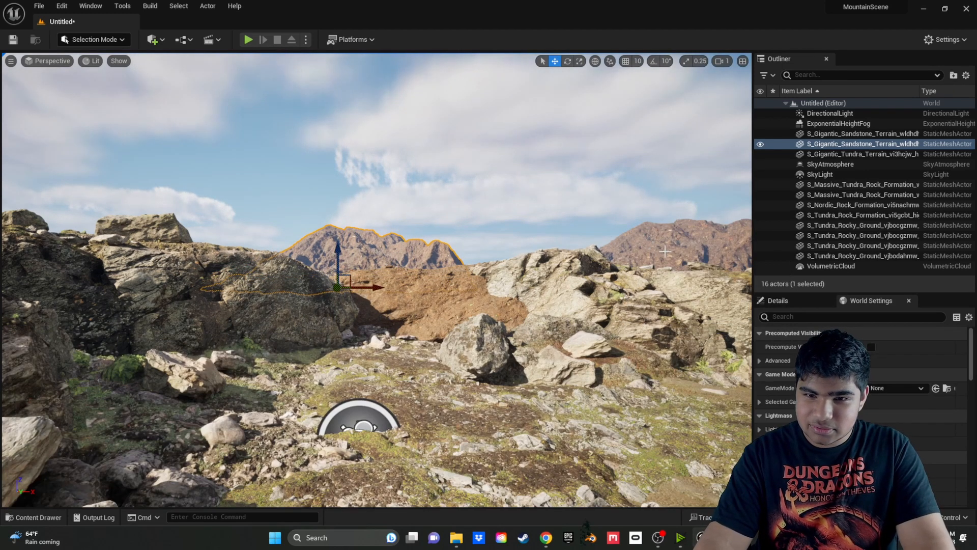
Move the original sandstone mountain farther into the distance and adjust its height so its peak shows above the rocks.
{"action": "left_click", "coordinate": [686, 249]}
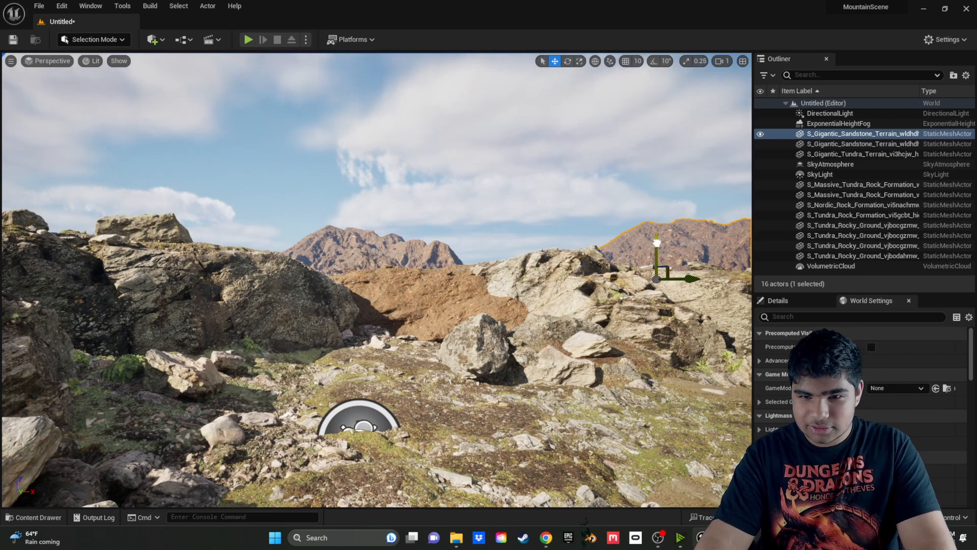
{"action": "left_click_drag", "start_coordinate": [657, 243], "coordinate": [658, 246]}
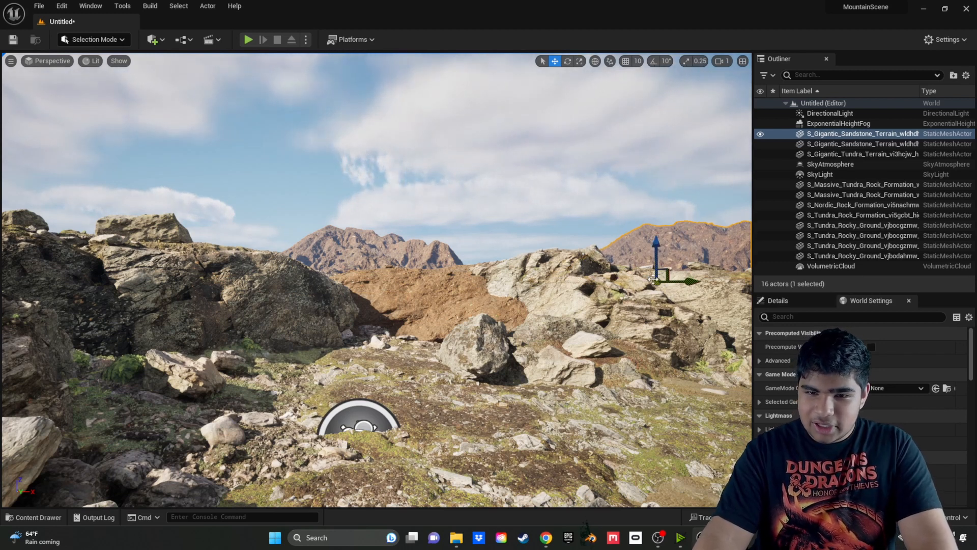
{"action": "left_click_drag", "start_coordinate": [687, 282], "coordinate": [457, 316]}
{"action": "left_click_drag", "start_coordinate": [485, 287], "coordinate": [664, 281]}
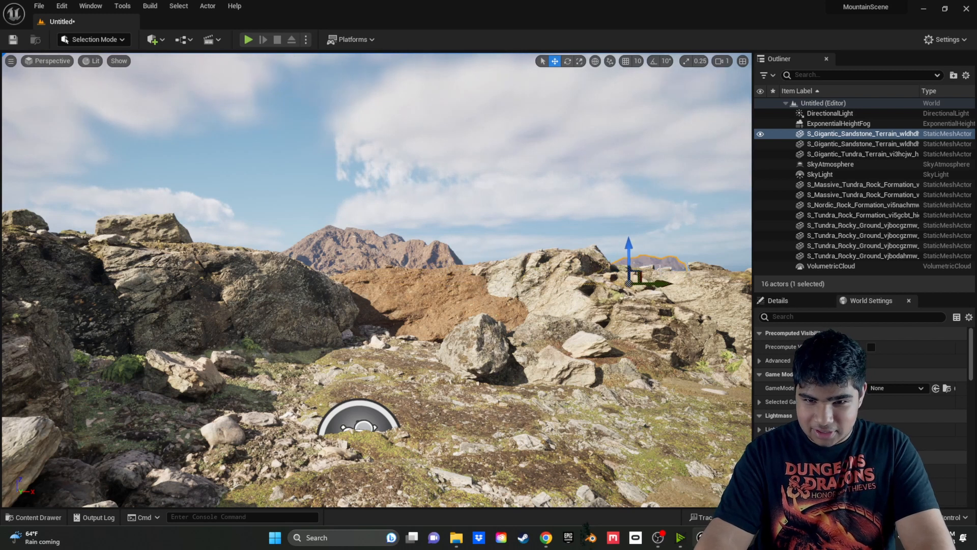
{"action": "left_click_drag", "start_coordinate": [633, 248], "coordinate": [637, 238]}
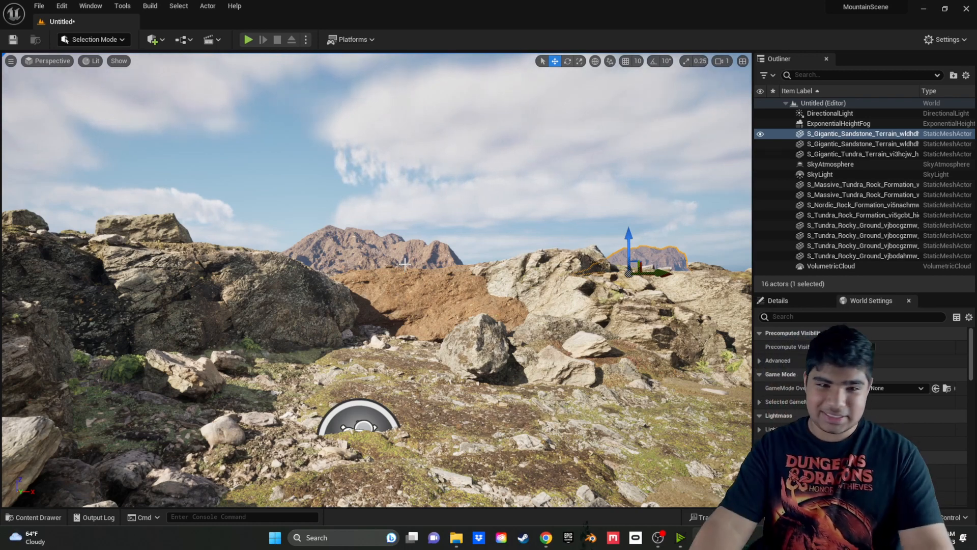
Check the two background sandstone mountains from outside and from ground level, and delete both.
{"action": "mouse_move", "coordinate": [529, 417]}
{"action": "right_mouse_down"}
{"action": "mouse_move", "coordinate": [570, 425]}
{"action": "mouse_move", "coordinate": [550, 484]}
{"action": "mouse_move", "coordinate": [530, 433]}
{"action": "mouse_move", "coordinate": [585, 417]}
{"action": "mouse_move", "coordinate": [544, 424]}
{"action": "right_mouse_up"}
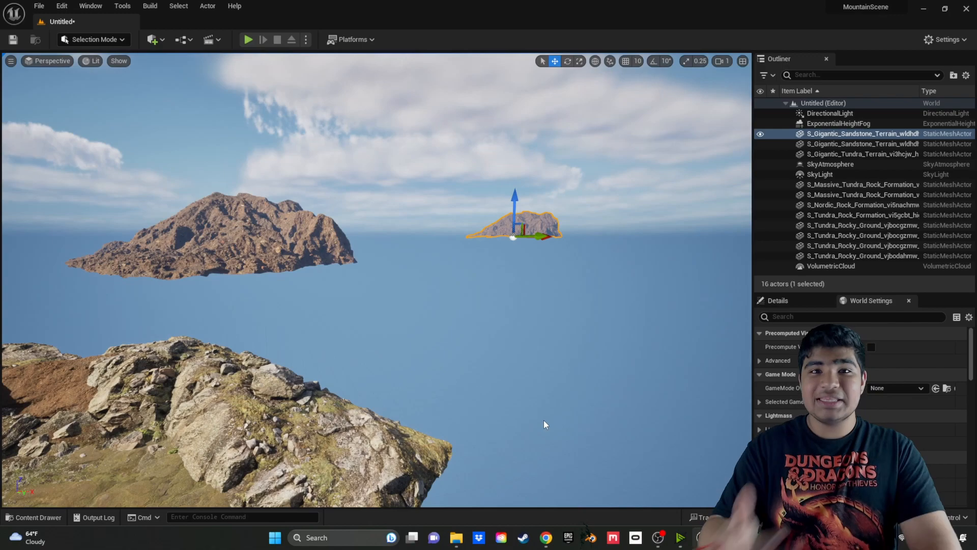
{"action": "mouse_move", "coordinate": [438, 361]}
{"action": "right_mouse_down"}
{"action": "mouse_move", "coordinate": [438, 408]}
{"action": "mouse_move", "coordinate": [443, 311]}
{"action": "mouse_move", "coordinate": [435, 363]}
{"action": "right_mouse_up"}
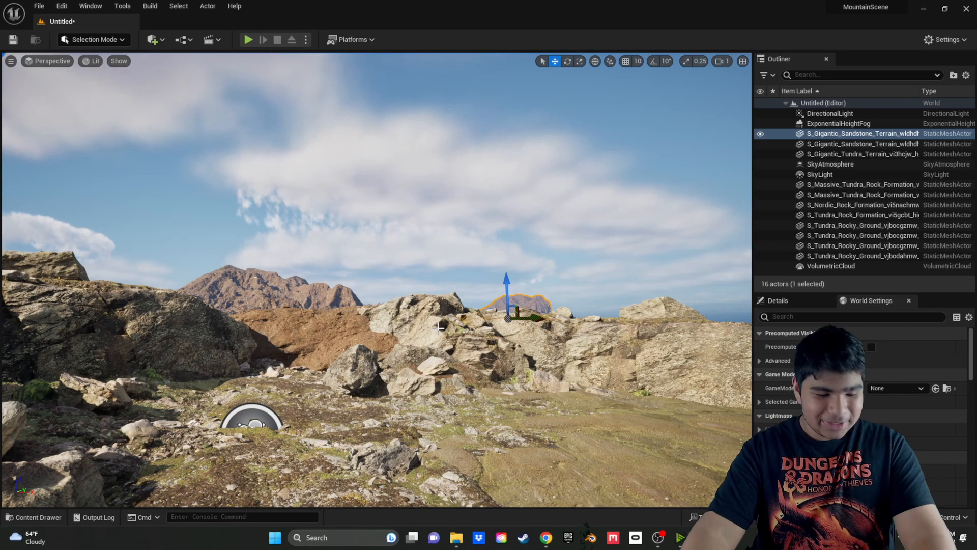
{"action": "right_click_drag", "start_coordinate": [494, 330], "coordinate": [494, 336]}
{"action": "key", "text": "d"}
{"action": "right_click_drag", "start_coordinate": [377, 280], "coordinate": [493, 229]}
{"action": "key", "text": "a"}
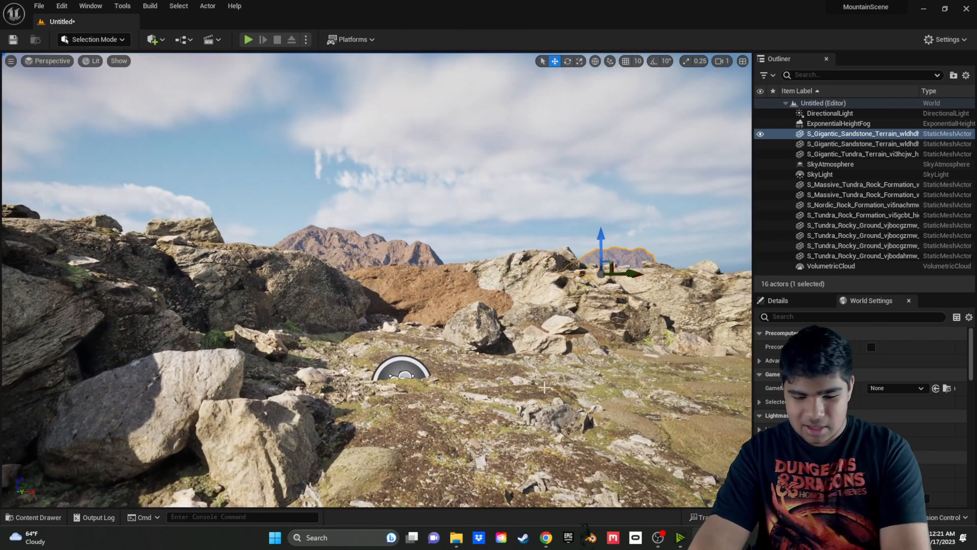
{"action": "key", "text": "Delete"}
{"action": "left_click", "coordinate": [392, 261]}
{"action": "key", "text": "Delete"}
Examine the remaining rock formations and brown slope from low viewpoints to find a ground-level composition.
{"action": "right_click_drag", "start_coordinate": [504, 367], "coordinate": [391, 338]}
{"action": "key", "text": "d"}
{"action": "key", "text": "w"}
{"action": "right_click_drag", "start_coordinate": [532, 360], "coordinate": [520, 408]}
{"action": "key", "text": "d"}
{"action": "key", "text": "a"}
{"action": "right_click_drag", "start_coordinate": [532, 361], "coordinate": [505, 337]}
{"action": "key", "text": "w"}
{"action": "key", "text": "d"}
{"action": "key", "text": "s"}
{"action": "key", "text": "a"}
{"action": "key", "text": "q"}
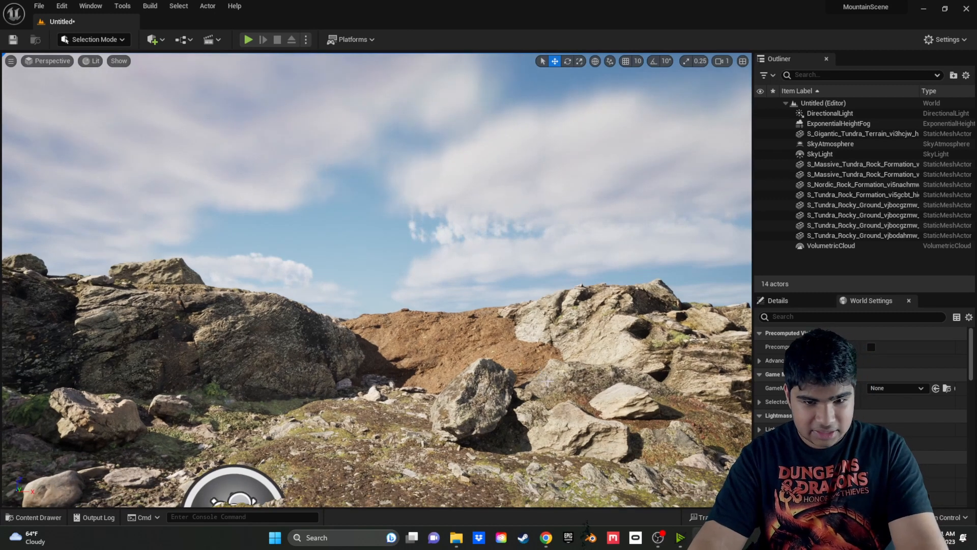
{"action": "mouse_move", "coordinate": [398, 412]}
{"action": "right_mouse_down"}
{"action": "mouse_move", "coordinate": [448, 437]}
{"action": "mouse_move", "coordinate": [398, 412]}
{"action": "right_mouse_up"}
{"action": "key", "text": "s"}
{"action": "key", "text": "a"}
{"action": "key", "text": "w"}
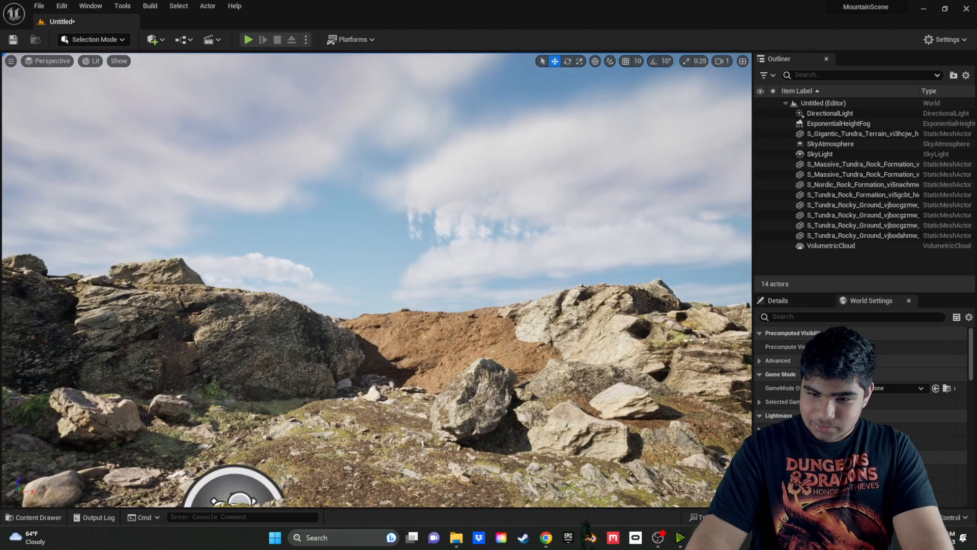
Enable Volumetric Fog on the ExponentialHeightFog actor and adjust its fog settings to thicken the atmospheric haze.
{"action": "left_click", "coordinate": [864, 124]}
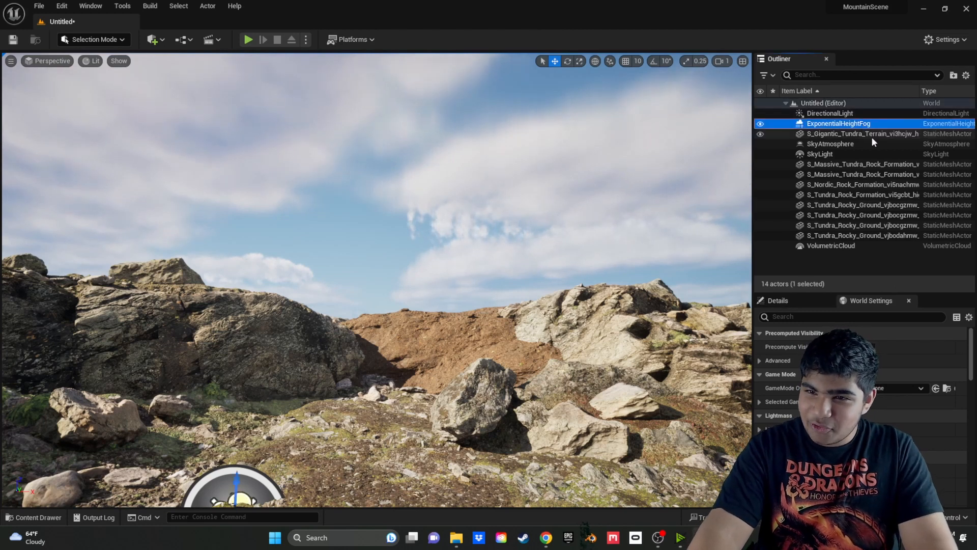
{"action": "left_click", "coordinate": [863, 316]}
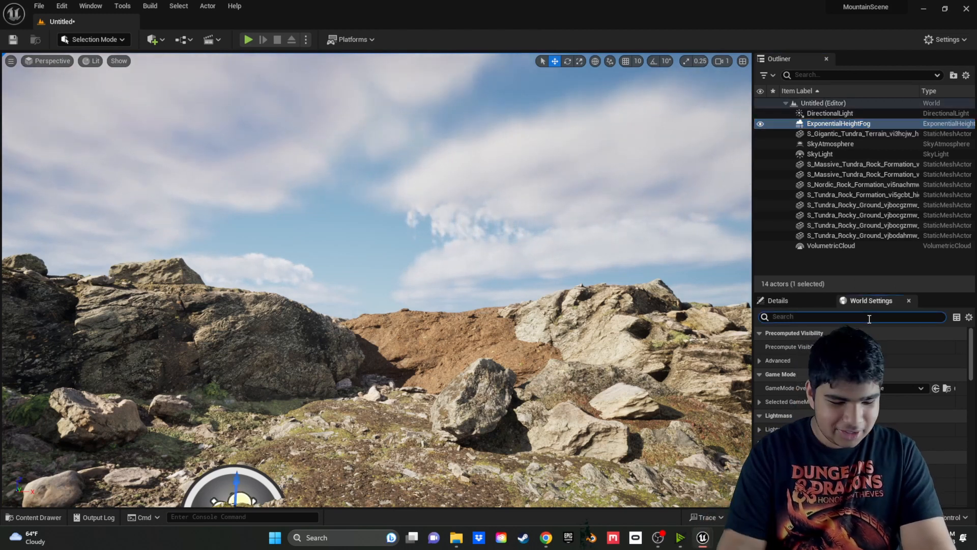
{"action": "left_click", "coordinate": [777, 301]}
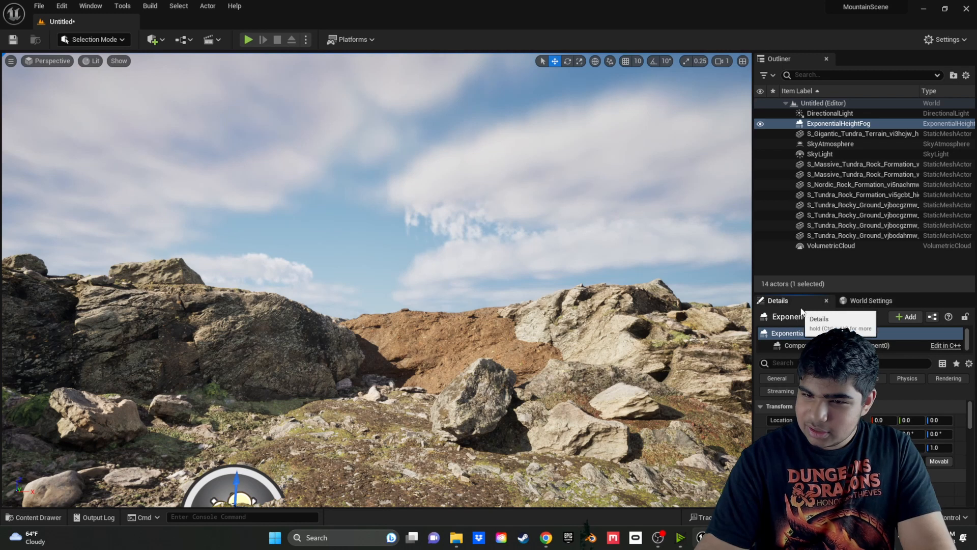
{"action": "type", "text": "volui"}
{"action": "key", "text": "BackSpace"}
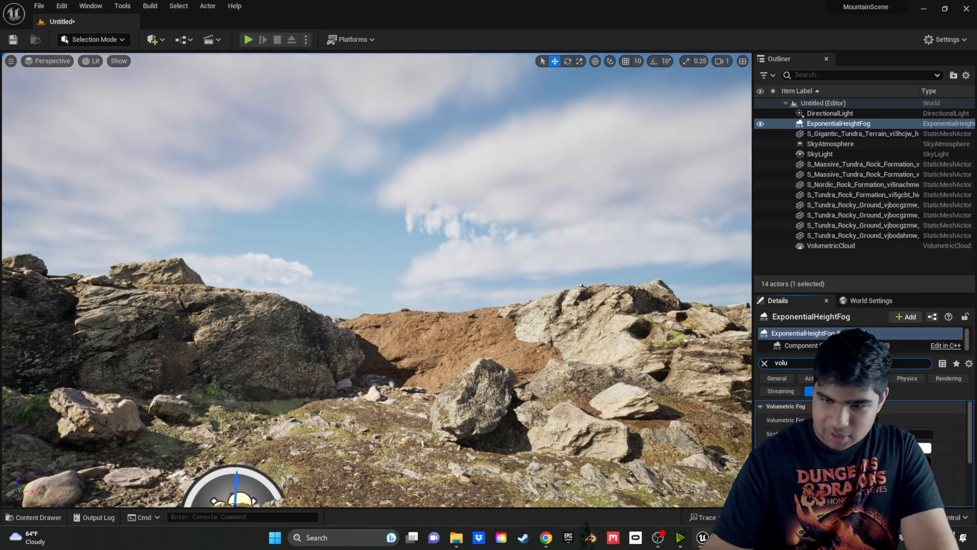
{"action": "left_click", "coordinate": [875, 420]}
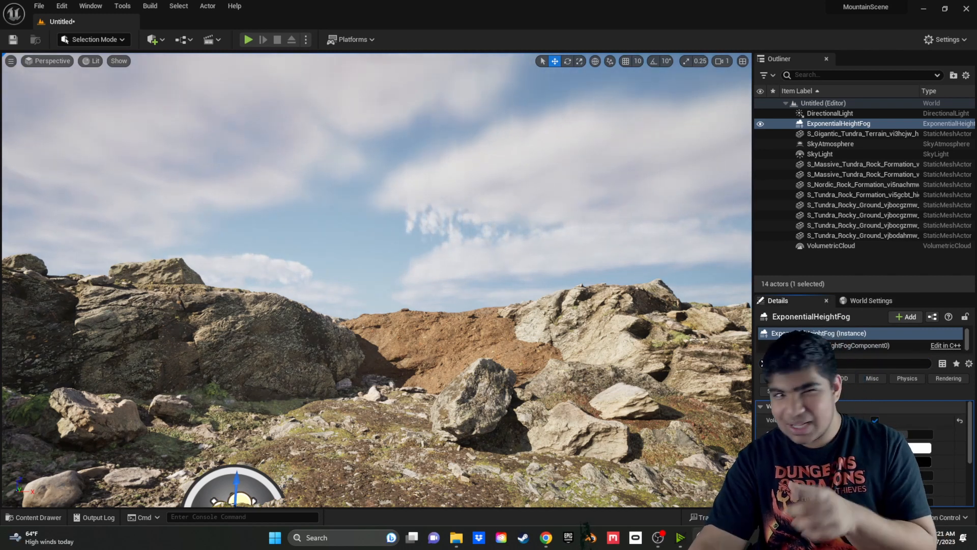
{"action": "left_click", "coordinate": [764, 364]}
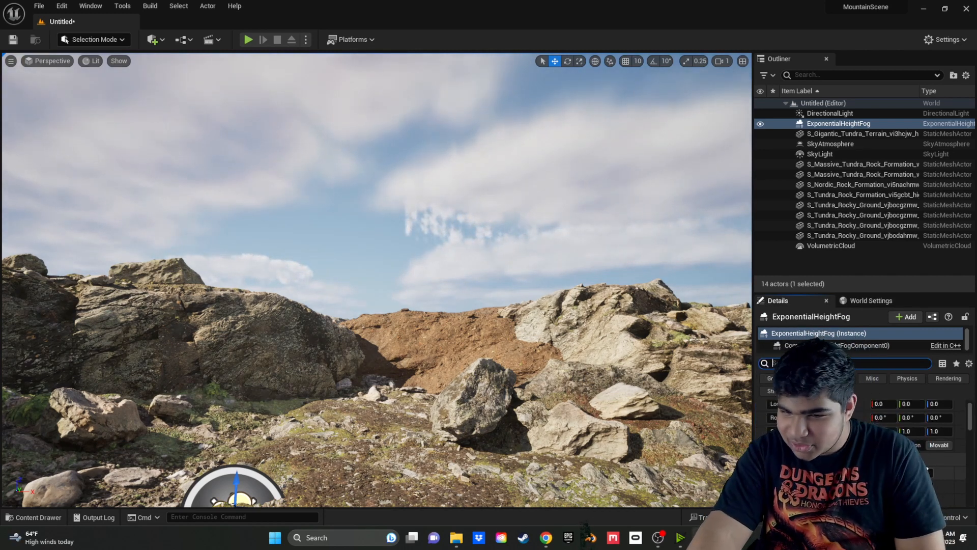
{"action": "key", "text": "Return"}
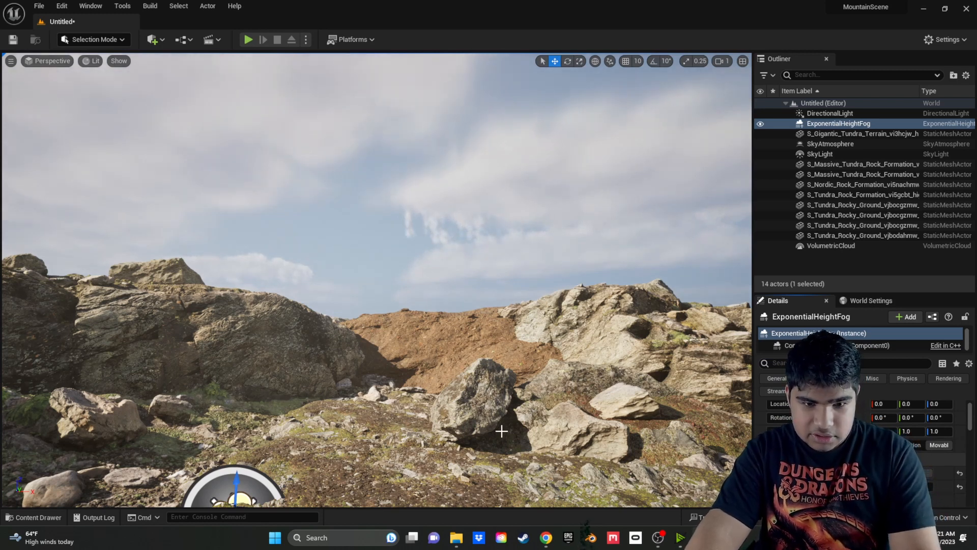
Rotate the sun direction so the rock formations are backlit with a hazy, low-angle glow.
{"action": "right_click_drag", "start_coordinate": [517, 377], "coordinate": [623, 410]}
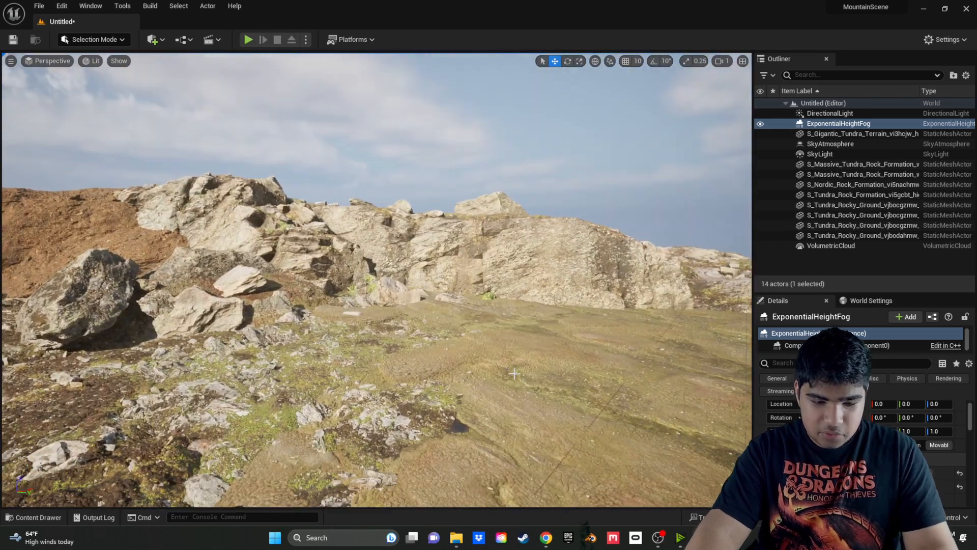
{"action": "key", "text": "f"}
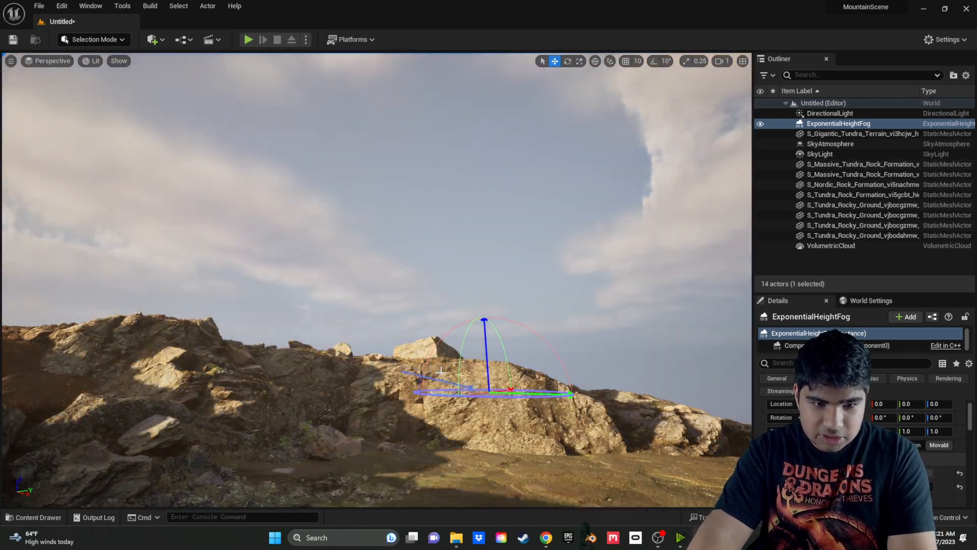
{"action": "key", "text": "ctrl+l"}
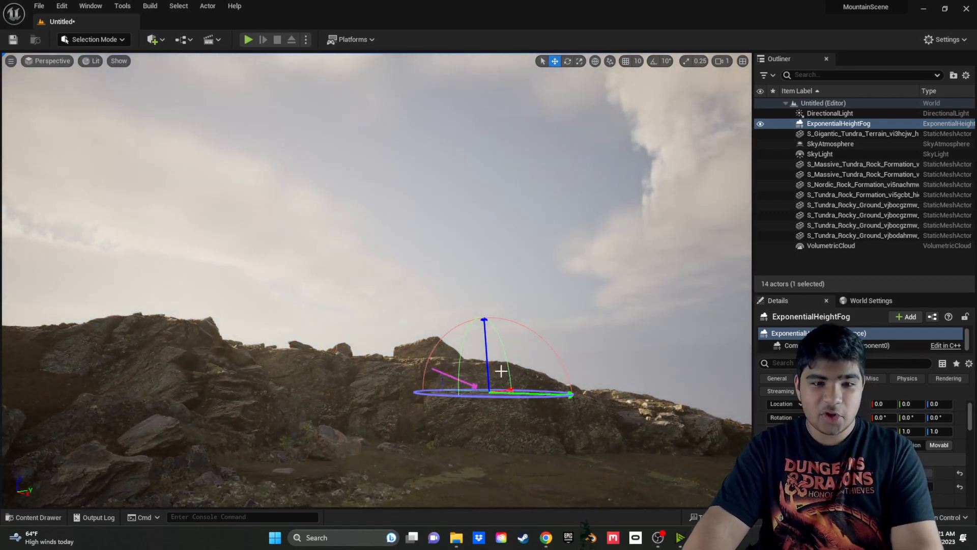
{"action": "mouse_move", "coordinate": [472, 364]}
{"action": "right_mouse_down"}
{"action": "mouse_move", "coordinate": [519, 412]}
{"action": "mouse_move", "coordinate": [473, 364]}
{"action": "right_mouse_up"}
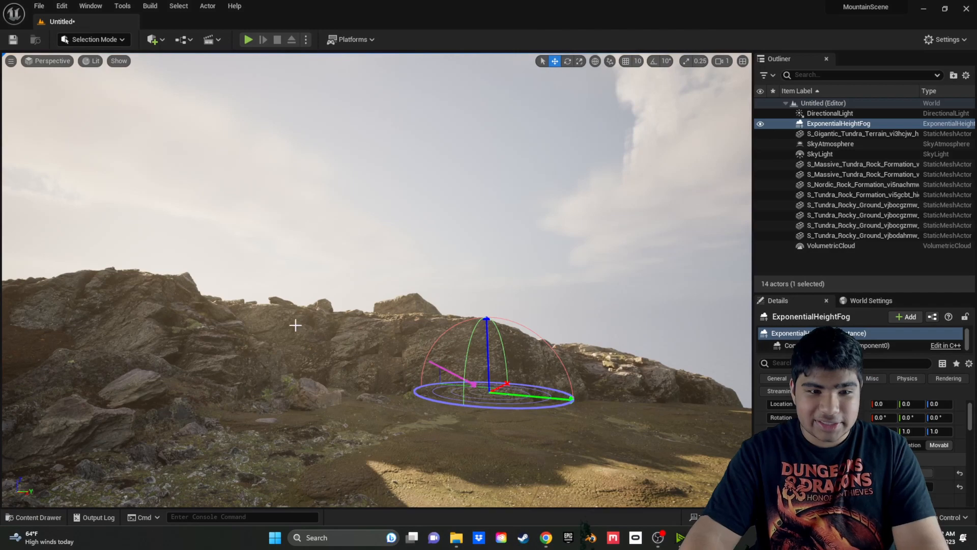
Frame a ground-level view toward the brown slope and refine the sun direction for warm light raking over the rocks.
{"action": "right_click_drag", "start_coordinate": [462, 423], "coordinate": [356, 431]}
{"action": "key", "text": "w"}
{"action": "key", "text": "s"}
{"action": "key", "text": "s"}
{"action": "key", "text": "w"}
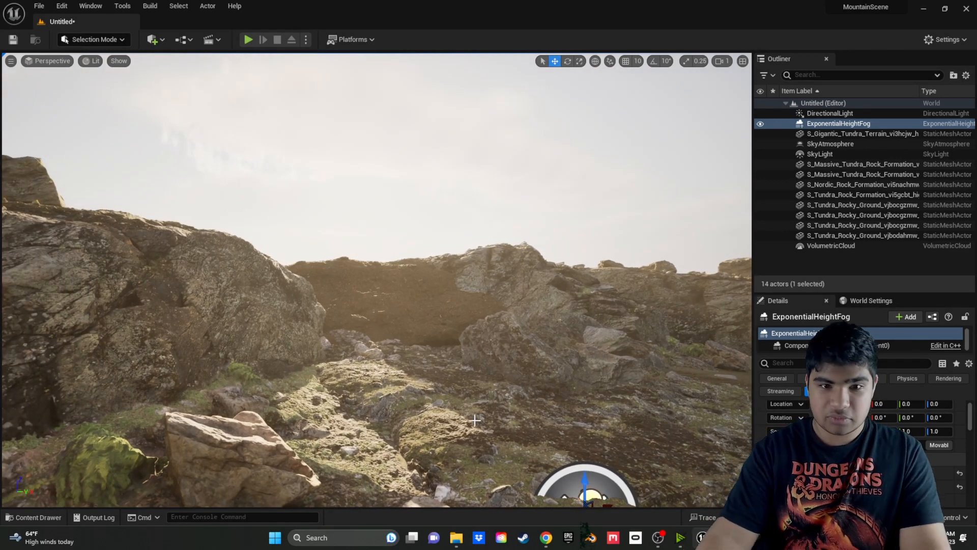
{"action": "key", "text": "ctrl+l"}
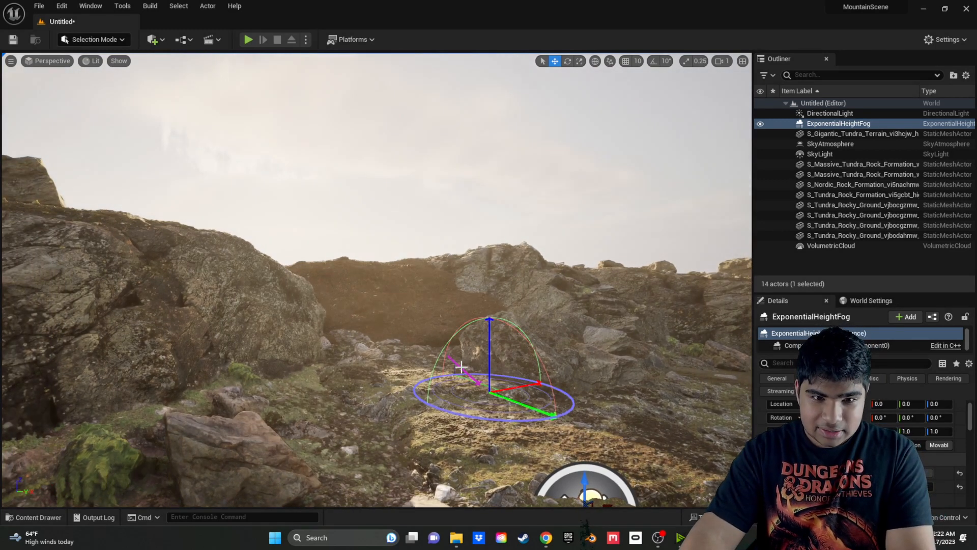
{"action": "key", "text": "ctrl+l"}
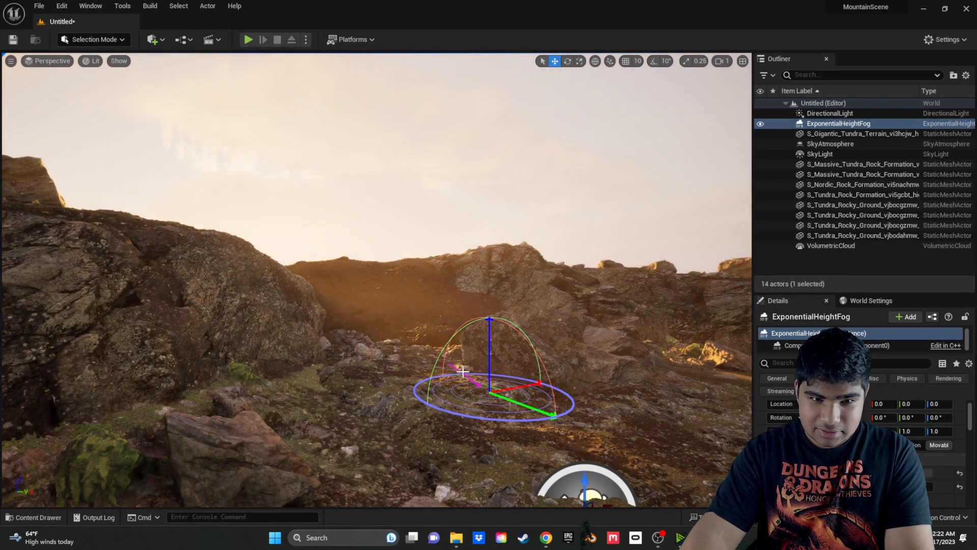
{"action": "key", "text": "ctrl+l"}
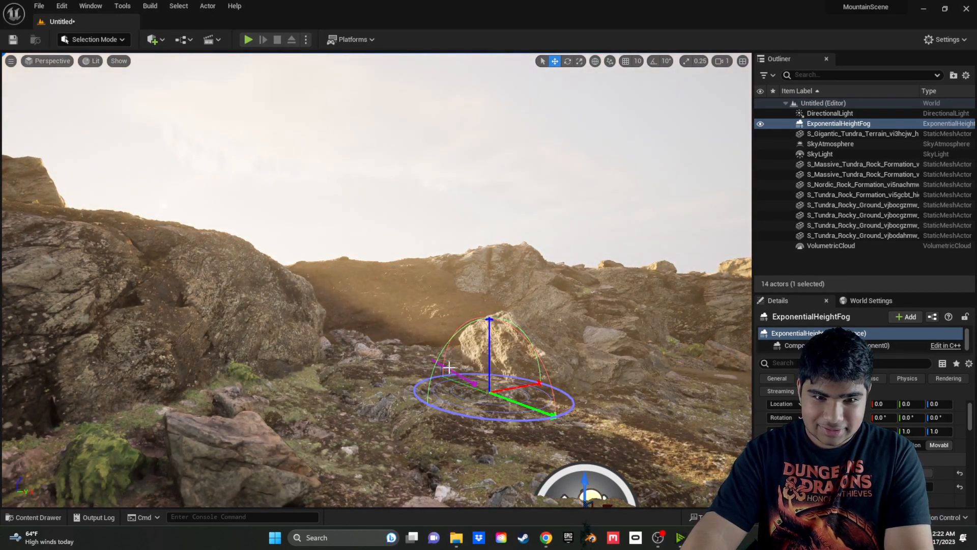
{"action": "key", "text": "ctrl+l"}
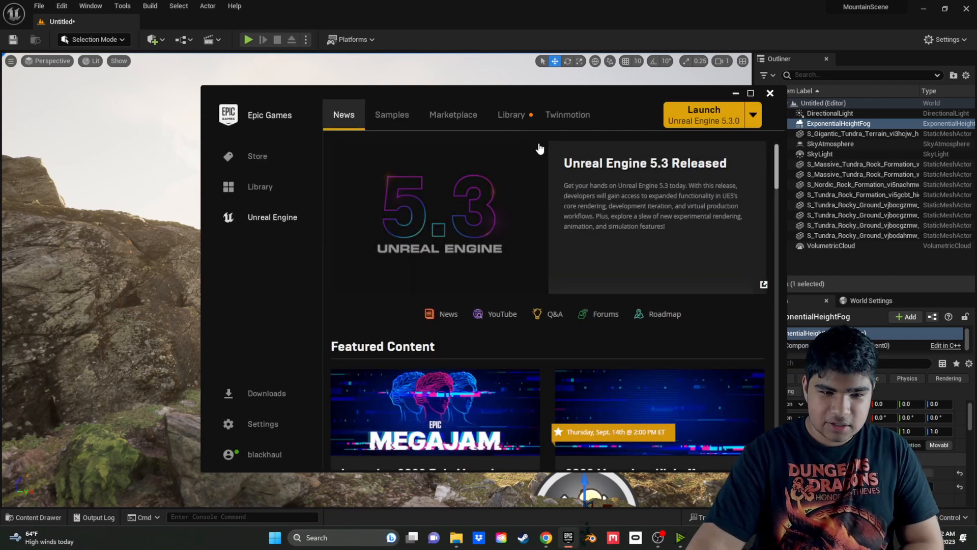
Search the Unreal Engine Marketplace in the Epic Games Launcher for "megascan trees" and browse the tree packs.
{"action": "left_click", "coordinate": [469, 120]}
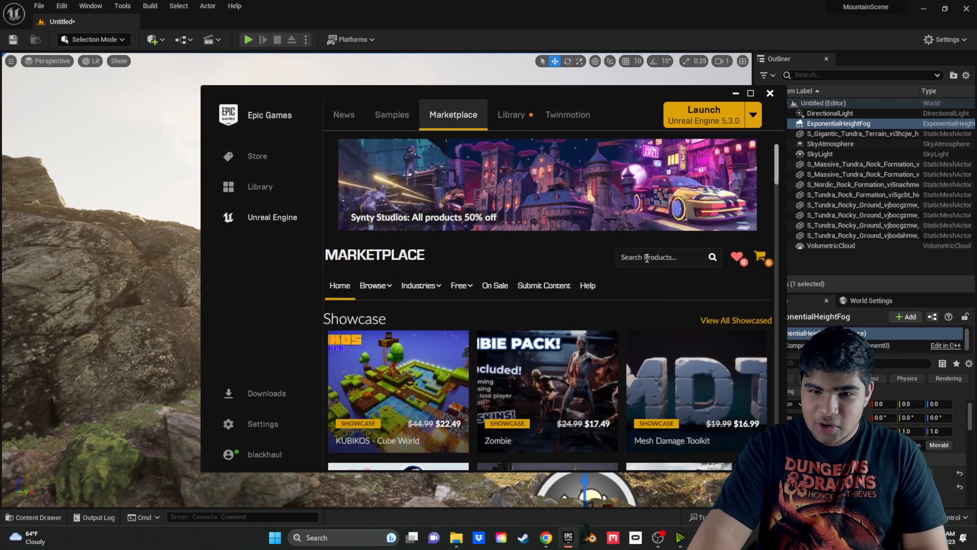
{"action": "left_click", "coordinate": [646, 256]}
{"action": "type", "text": "megascan trees"}
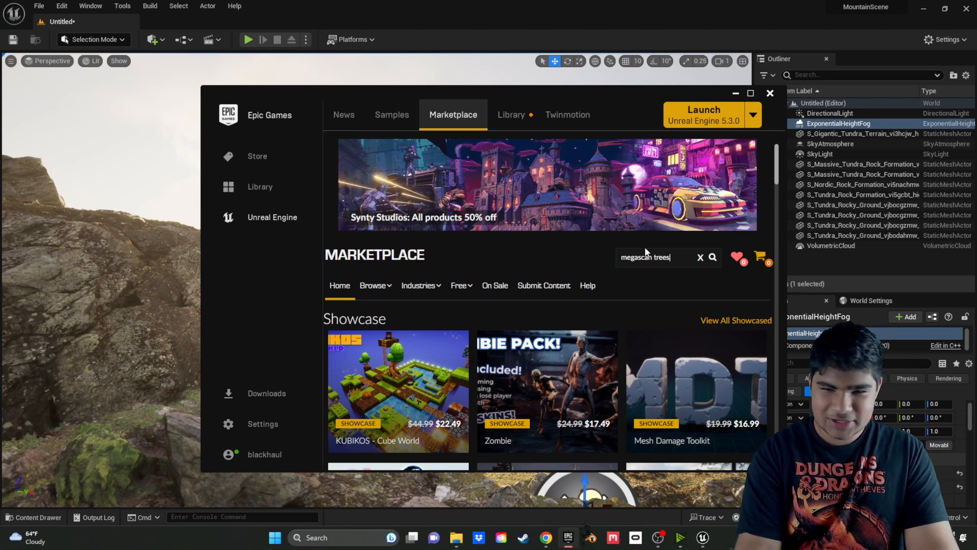
{"action": "key", "text": "Return"}
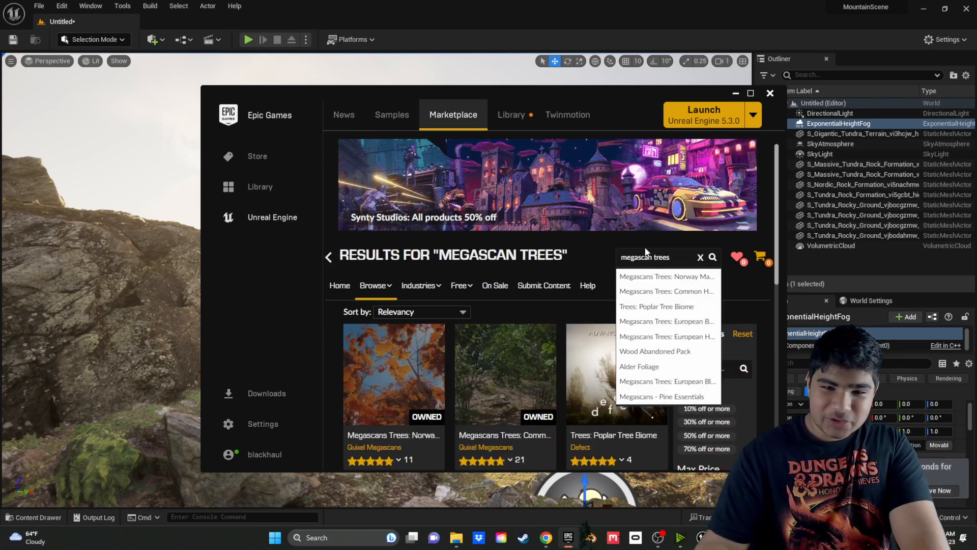
{"action": "scroll", "coordinate": [581, 309], "scroll_direction": "down", "scroll_amount": 3}
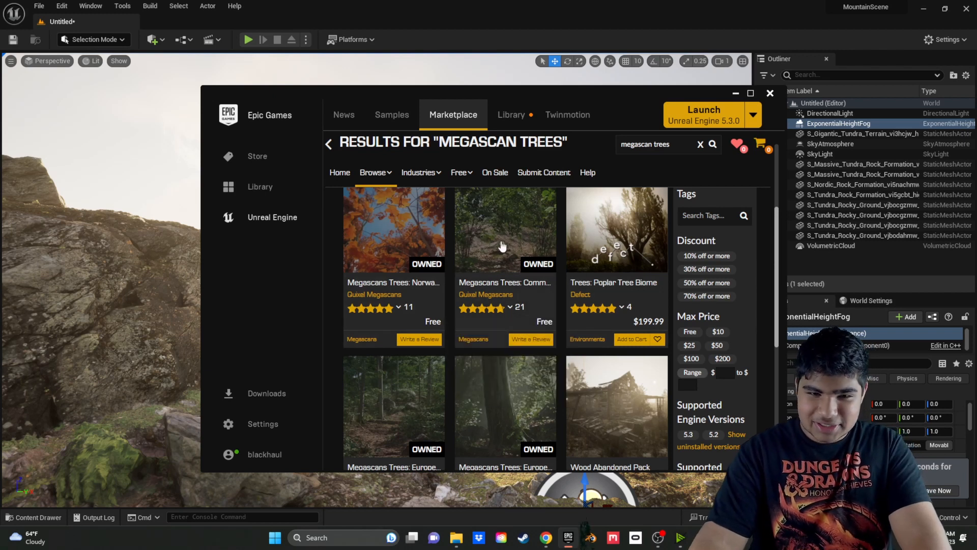
{"action": "scroll", "coordinate": [447, 402], "scroll_direction": "down", "scroll_amount": 1}
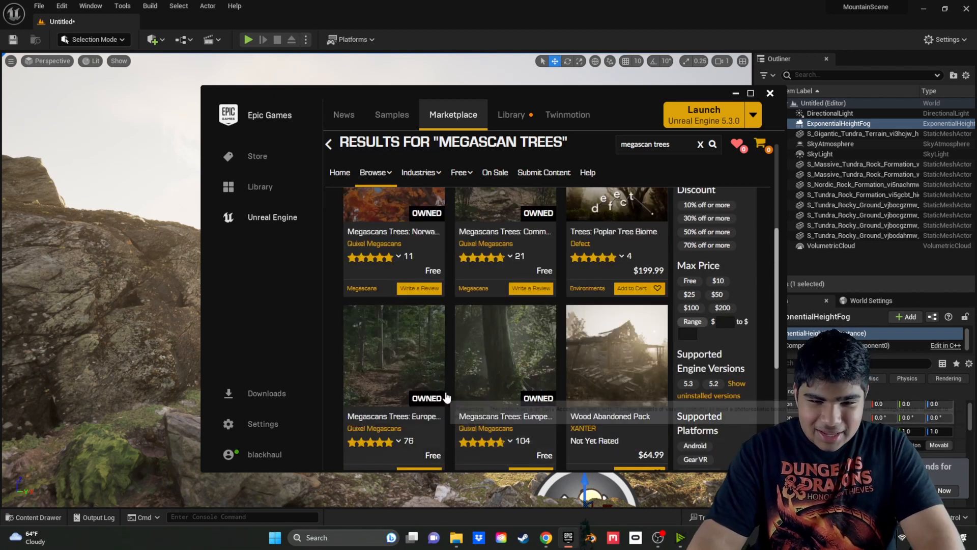
{"action": "mouse_move", "coordinate": [482, 257]}
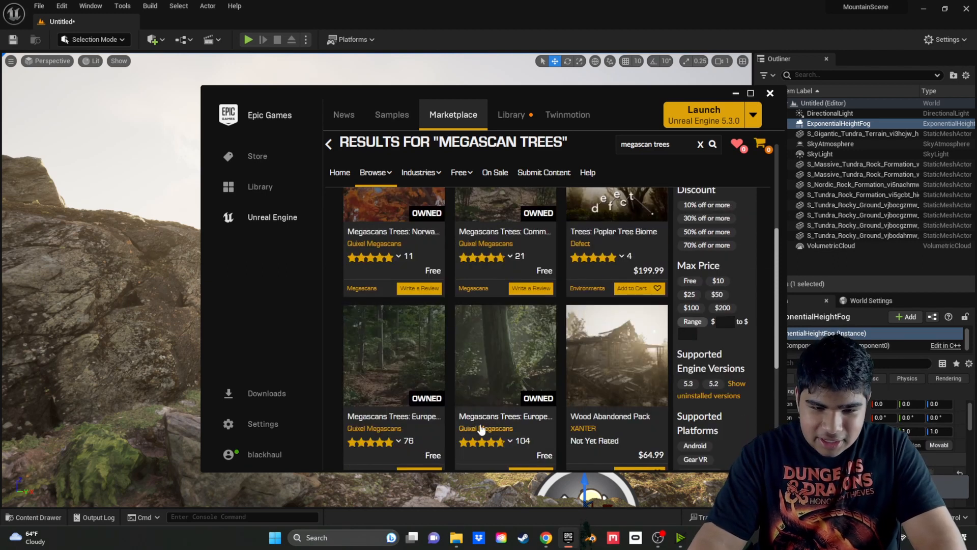
Check the European Beech pack, and add the Megascans Trees: European Hornbeam (Early Access) pack to the MountainScene project.
{"action": "left_click", "coordinate": [393, 351]}
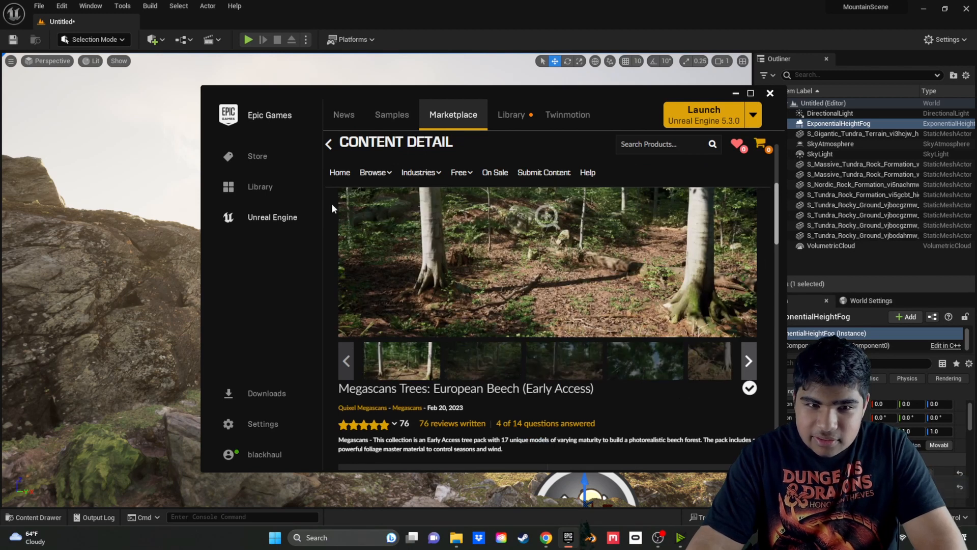
{"action": "left_click", "coordinate": [329, 144]}
{"action": "left_click", "coordinate": [496, 365]}
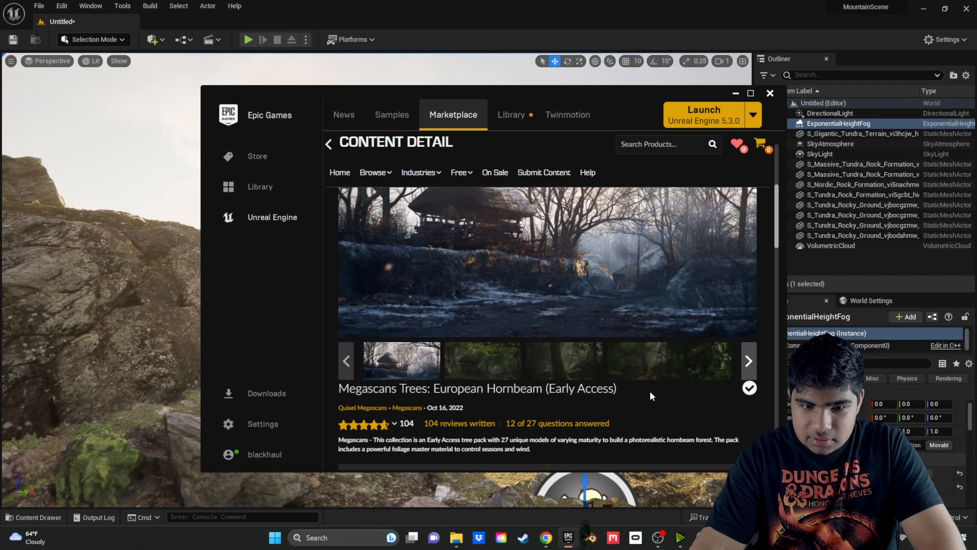
{"action": "scroll", "coordinate": [649, 392], "scroll_direction": "down", "scroll_amount": 3}
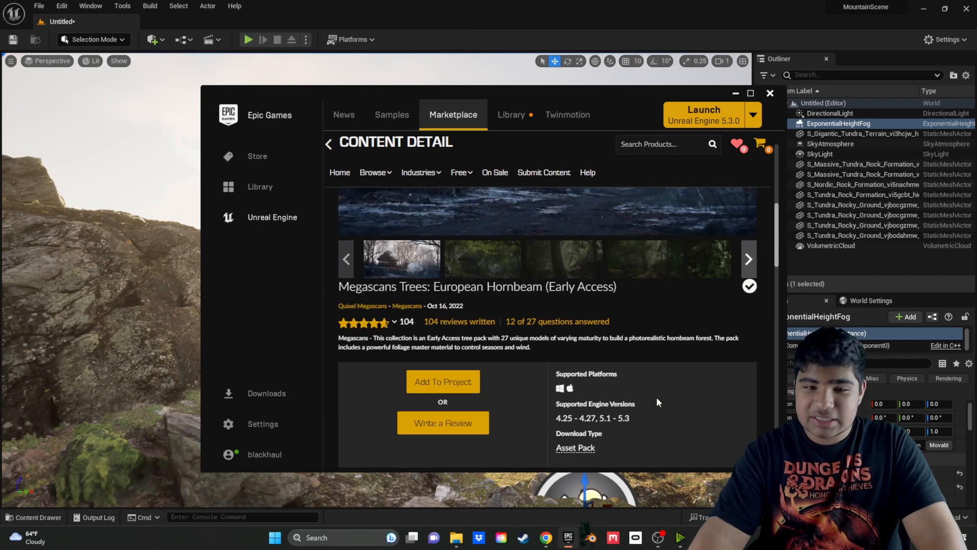
{"action": "left_click", "coordinate": [445, 387]}
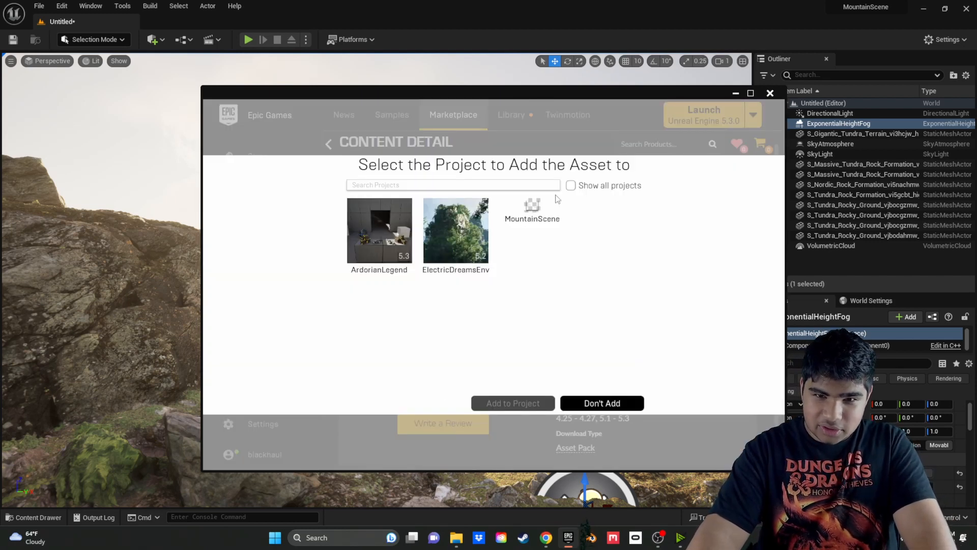
{"action": "left_click", "coordinate": [542, 215]}
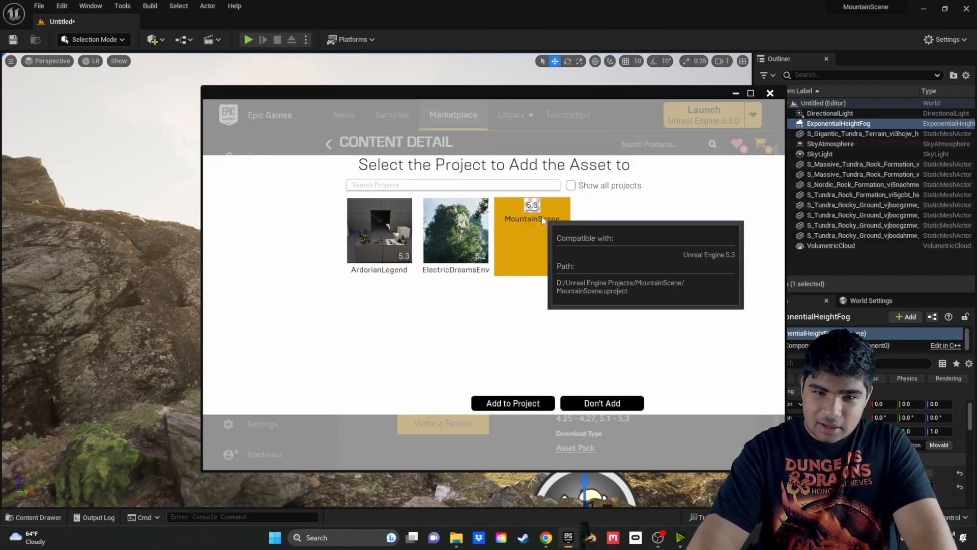
{"action": "left_click", "coordinate": [524, 402]}
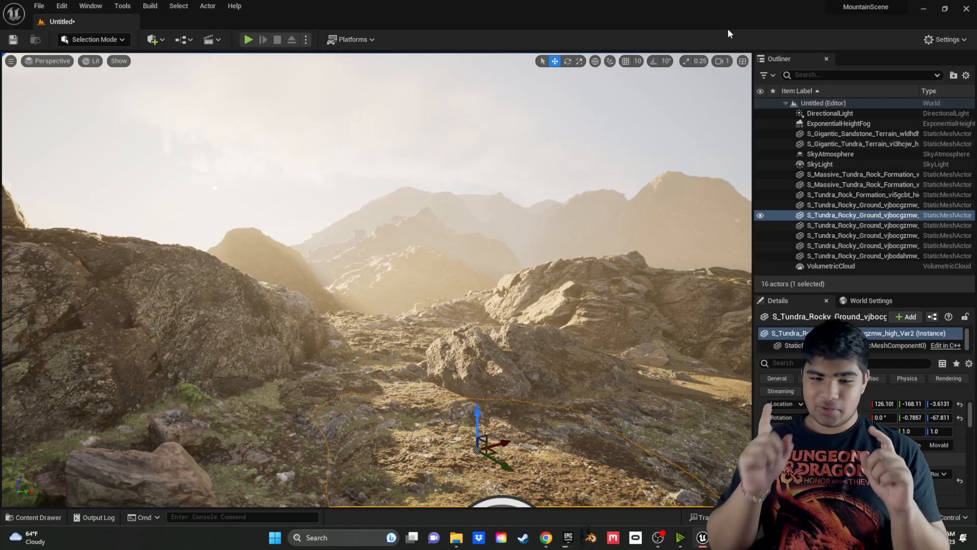
Check the European Hornbeam pack's download progress in the Epic Games Launcher and return to the Unreal Editor.
{"action": "left_click", "coordinate": [568, 537]}
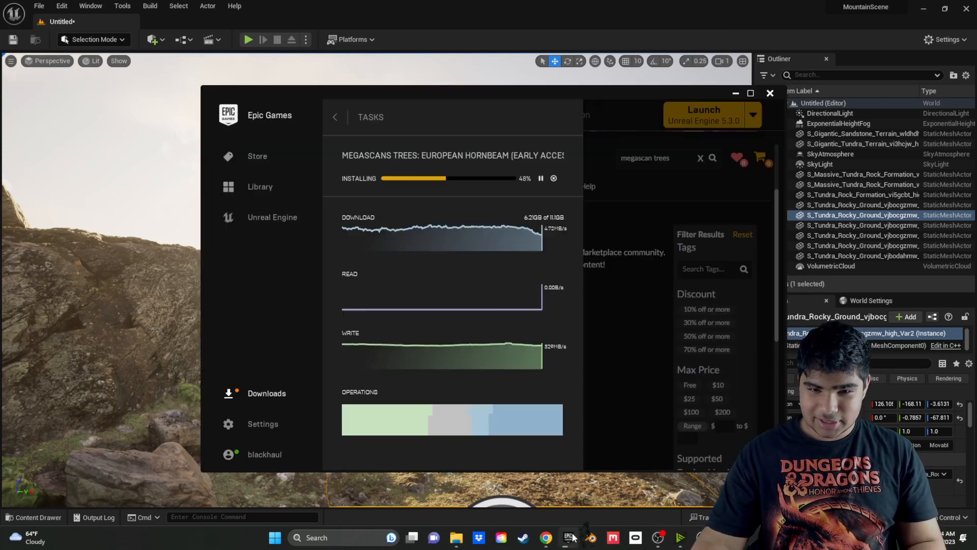
{"action": "left_click", "coordinate": [638, 31]}
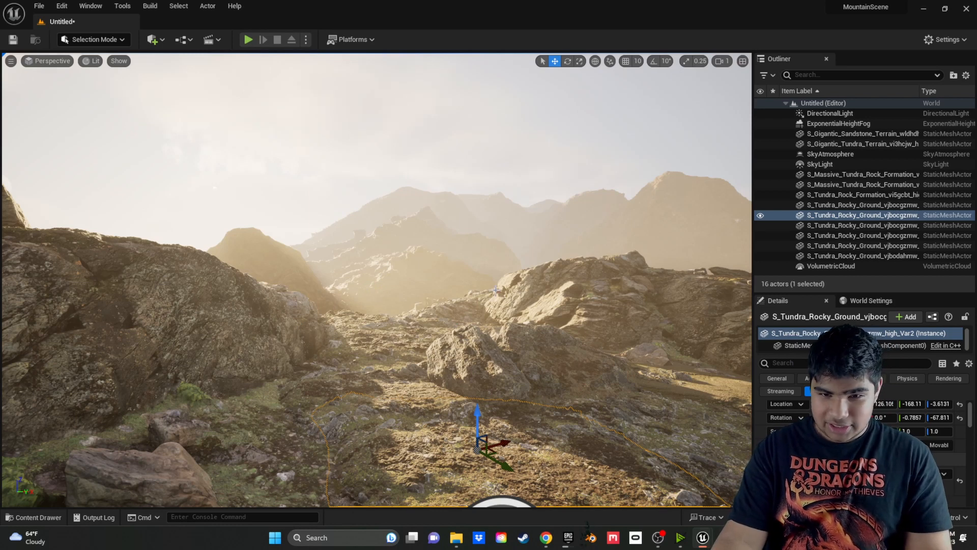
Inspect the rock formation, ground pieces and gigantic sandstone terrain, view the layout from outside, and return to the saved camera view.
{"action": "left_click", "coordinate": [604, 297]}
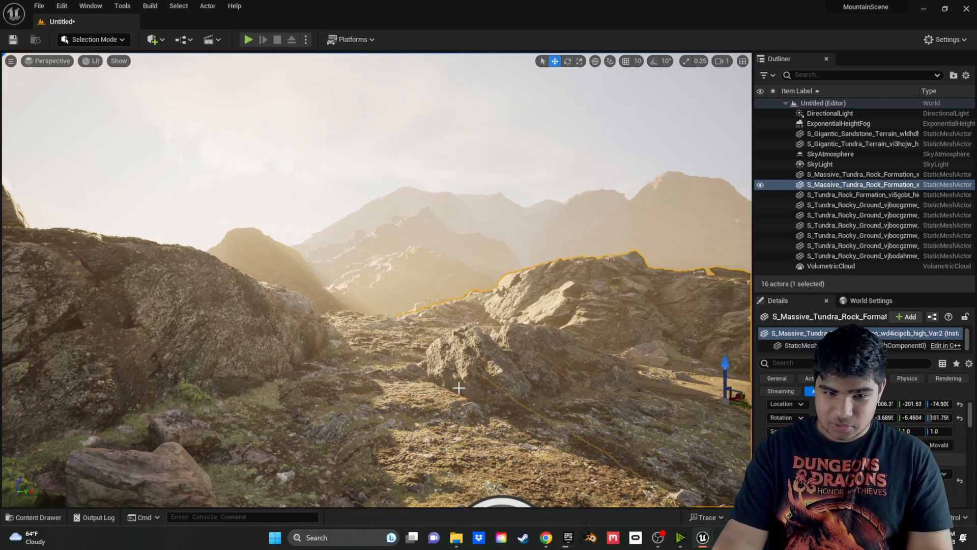
{"action": "left_click", "coordinate": [445, 394]}
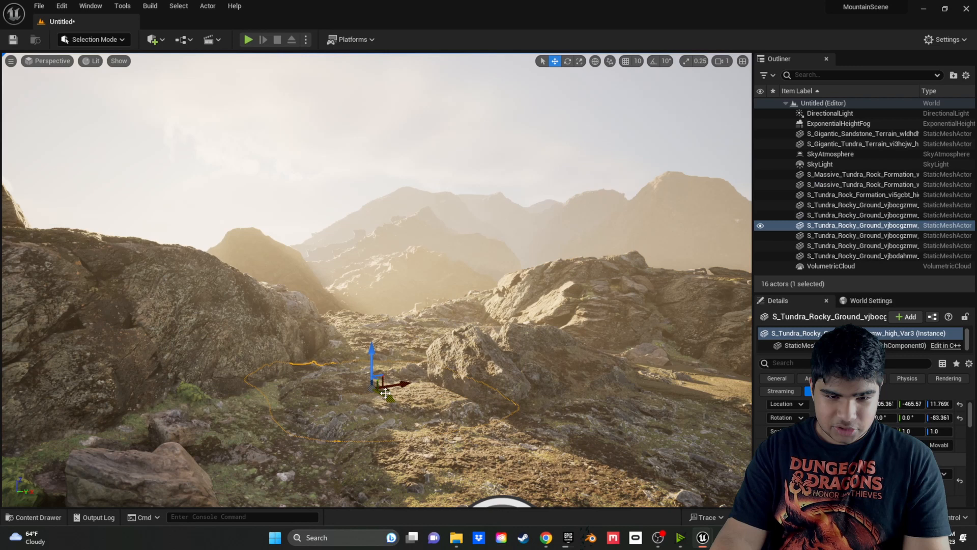
{"action": "left_click", "coordinate": [383, 330]}
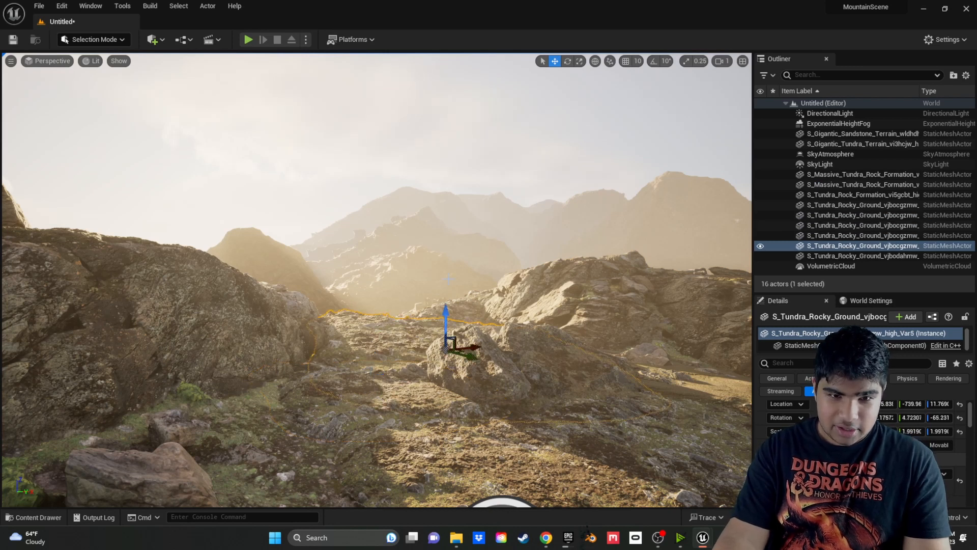
{"action": "left_click", "coordinate": [407, 278]}
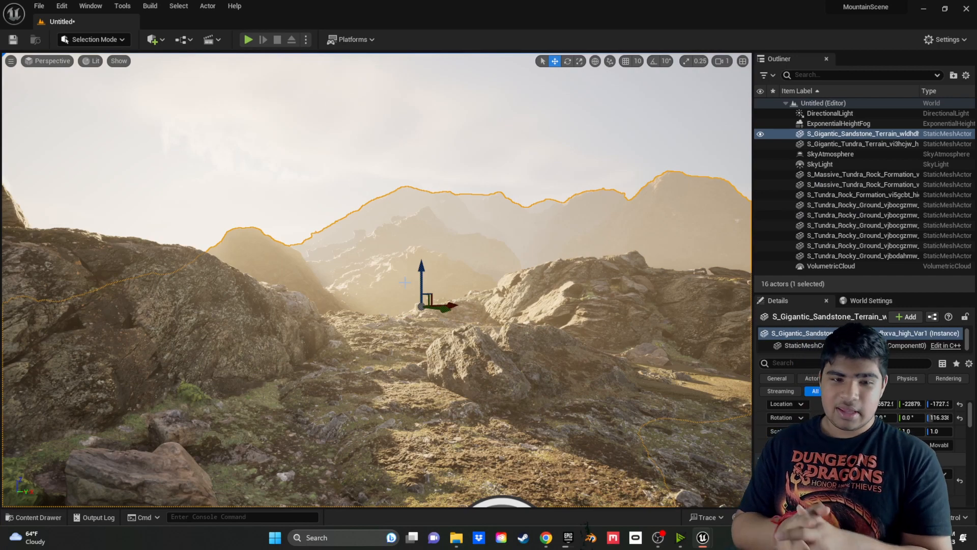
{"action": "key", "text": "f"}
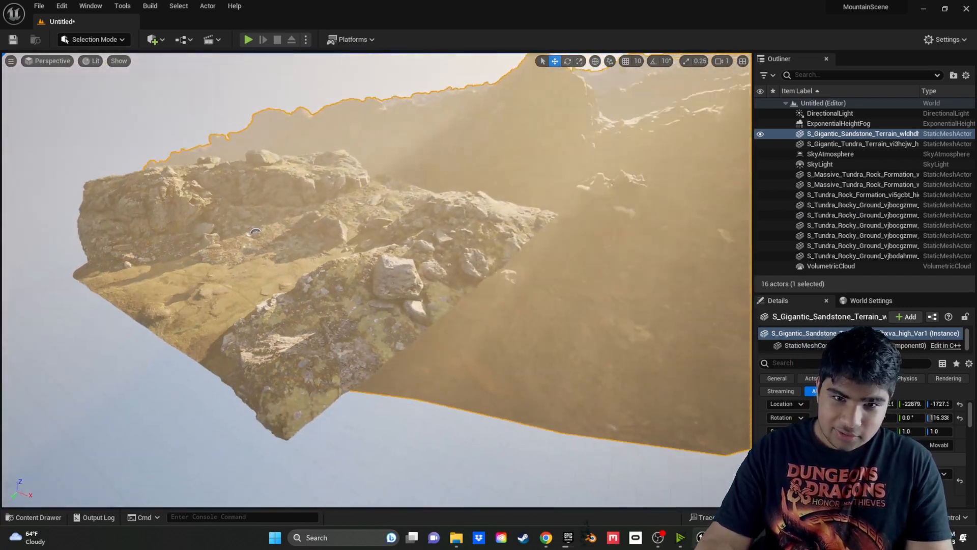
{"action": "right_click_drag", "start_coordinate": [448, 289], "coordinate": [473, 257]}
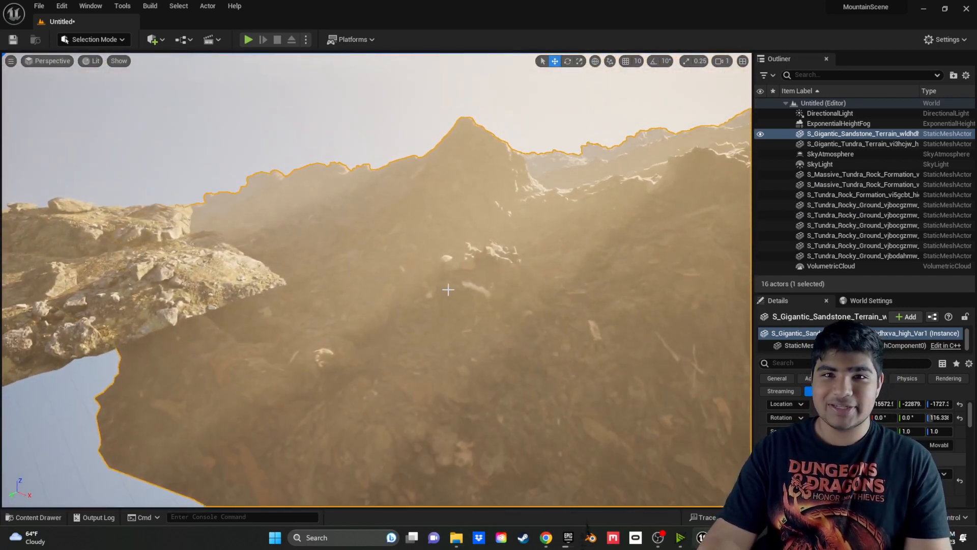
{"action": "right_click_drag", "start_coordinate": [474, 257], "coordinate": [626, 257]}
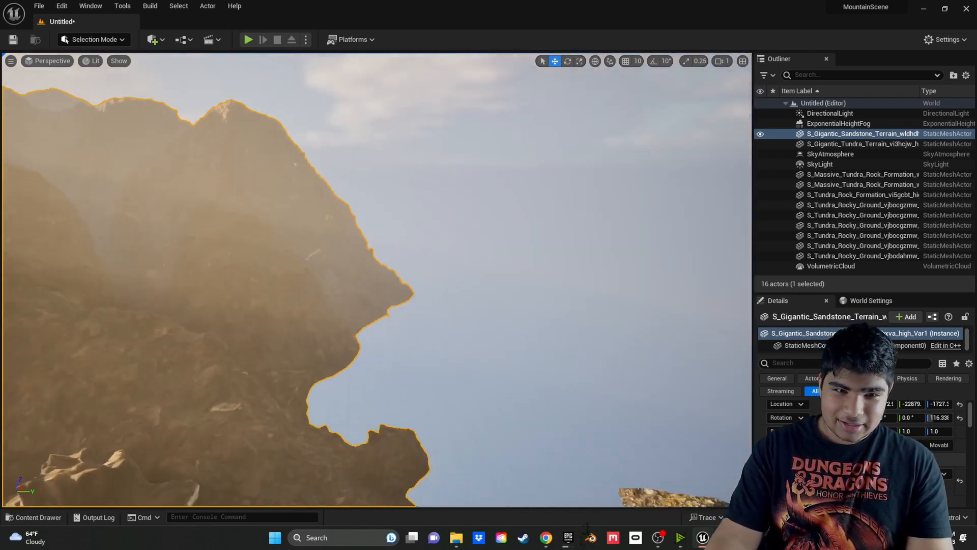
{"action": "right_click_drag", "start_coordinate": [450, 297], "coordinate": [466, 313]}
{"action": "key", "text": "1"}
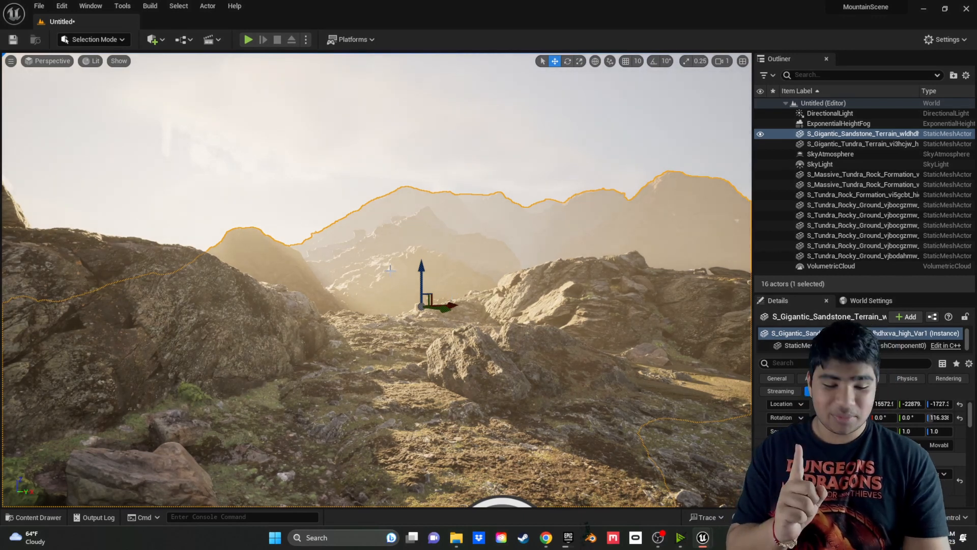
Save the level in the Content folder under the name Level.
{"action": "key", "text": "ctrl+s"}
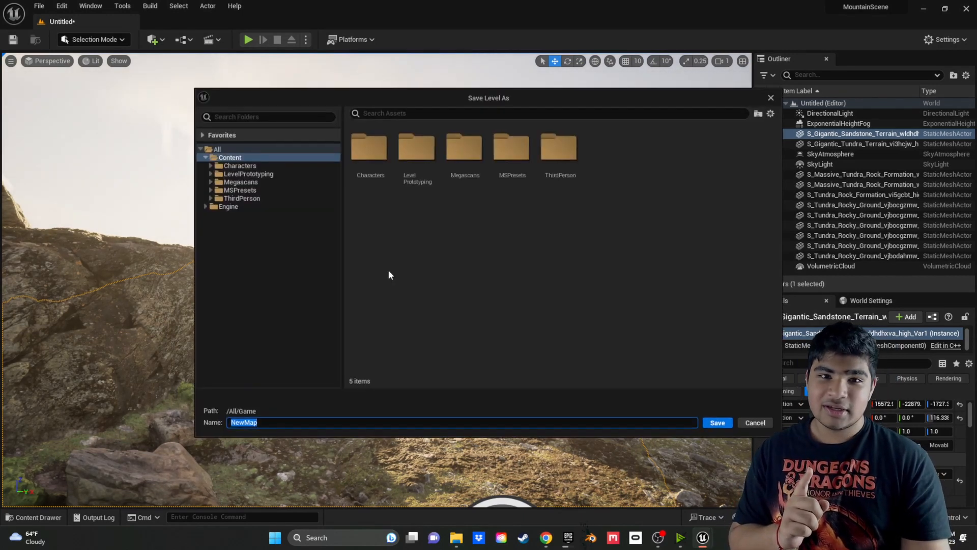
{"action": "type", "text": "Level"}
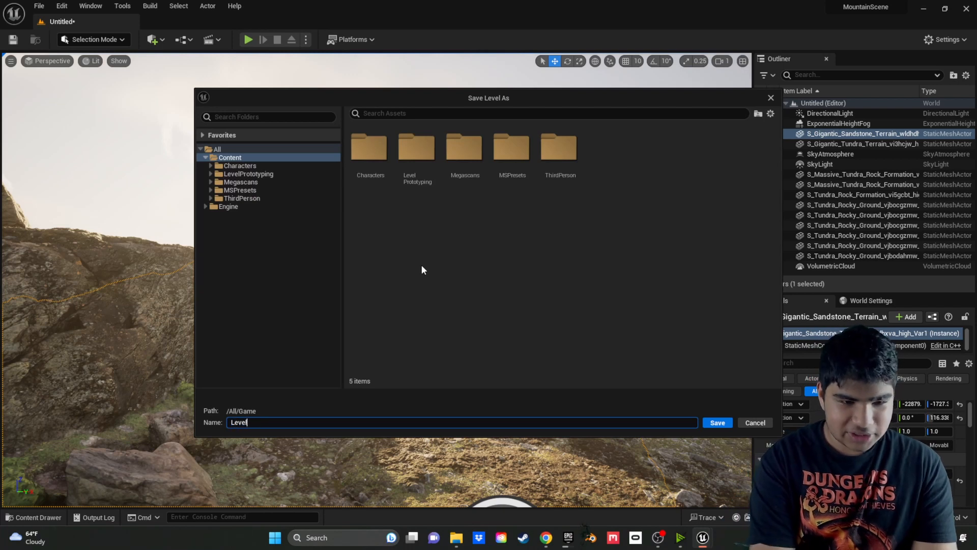
{"action": "key", "text": "Return"}
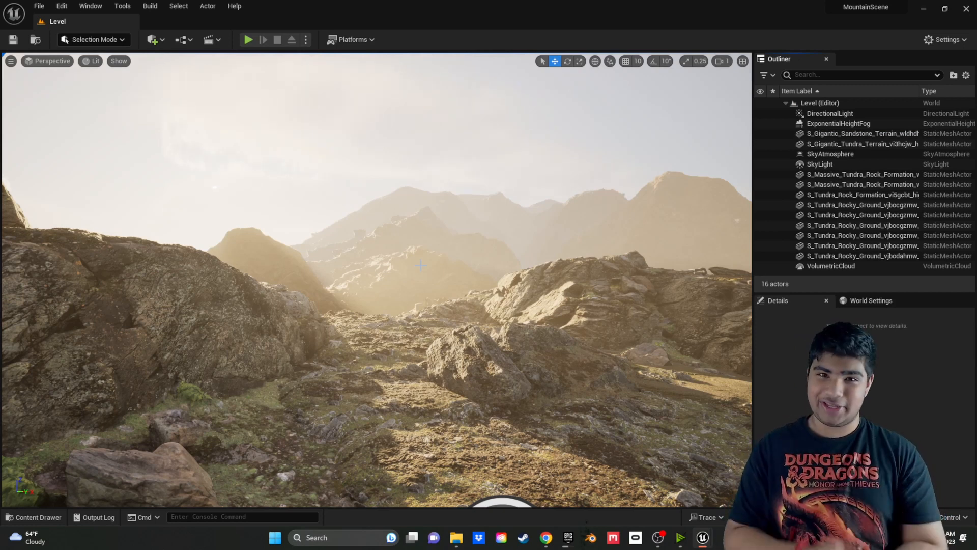
Check in the Epic Games Launcher's downloads whether the European Hornbeam pack is still installing.
{"action": "left_click", "coordinate": [568, 538]}
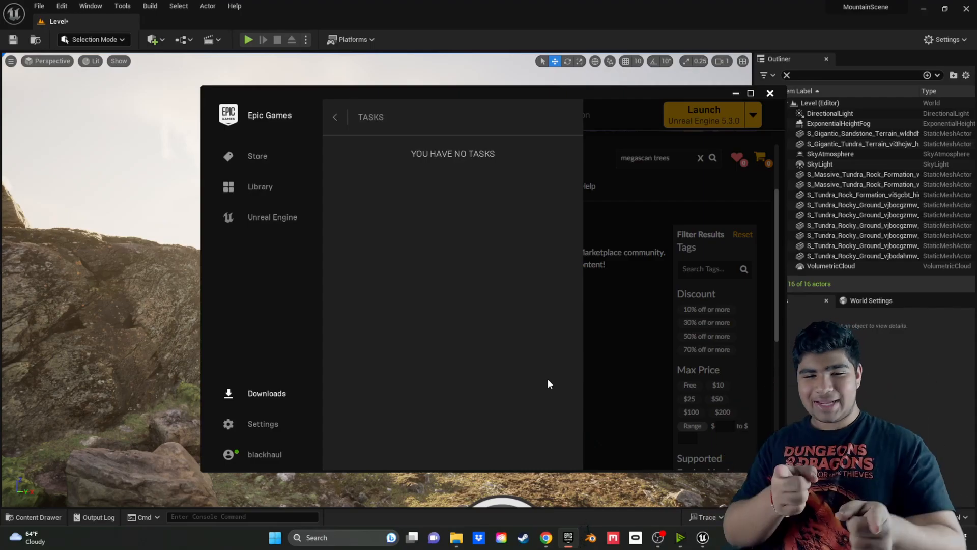
Recheck the Epic Games Launcher's downloads for remaining tasks and return to the Unreal Editor.
{"action": "left_click", "coordinate": [387, 125]}
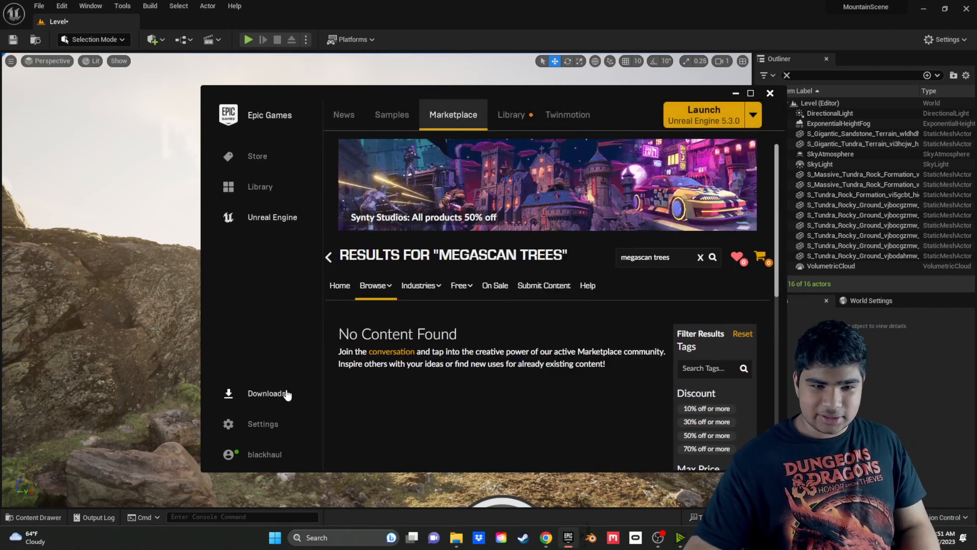
{"action": "left_click", "coordinate": [284, 391]}
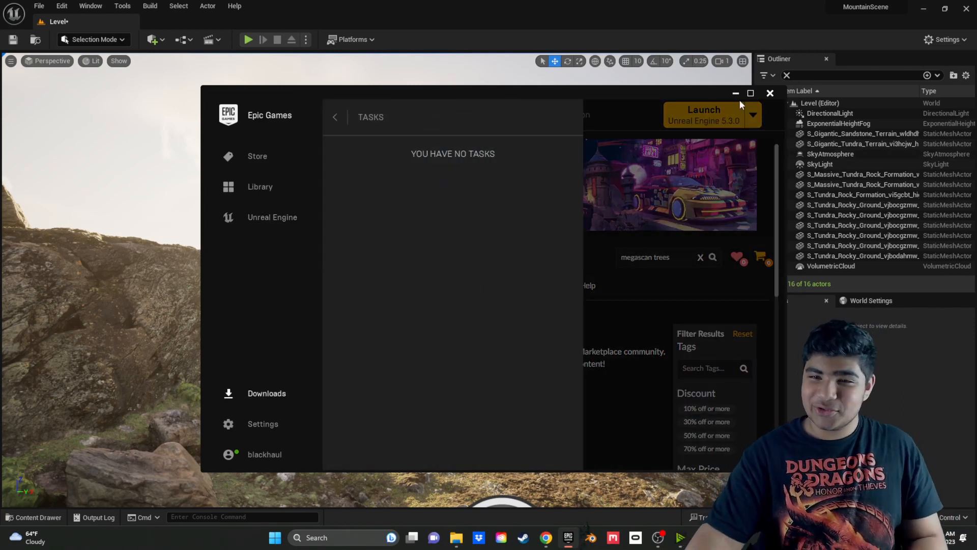
{"action": "left_click", "coordinate": [735, 93]}
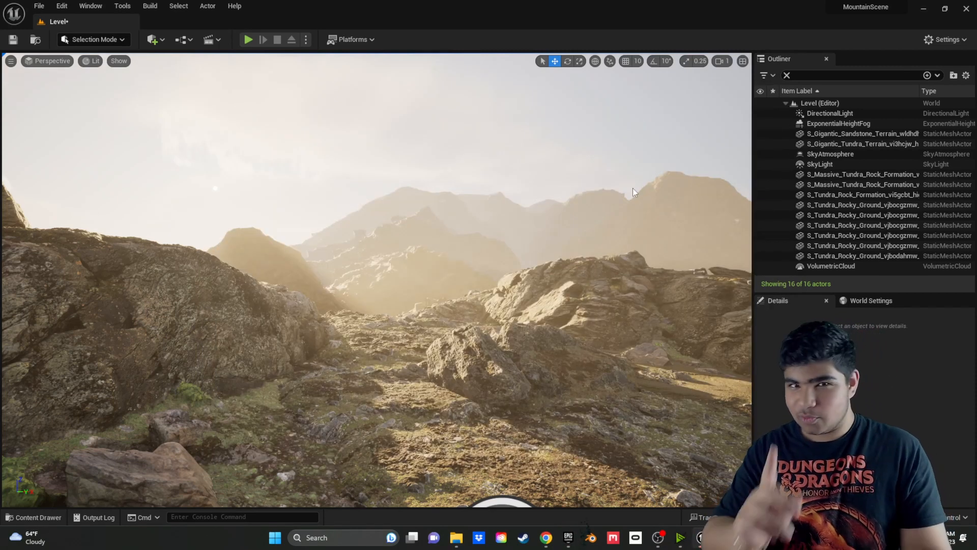
{"action": "key", "text": "super"}
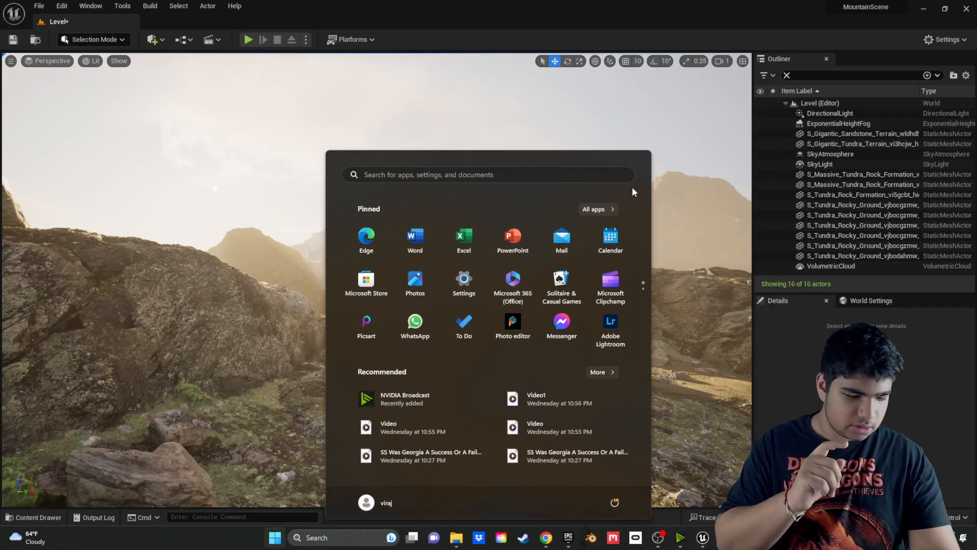
{"action": "left_click", "coordinate": [792, 359]}
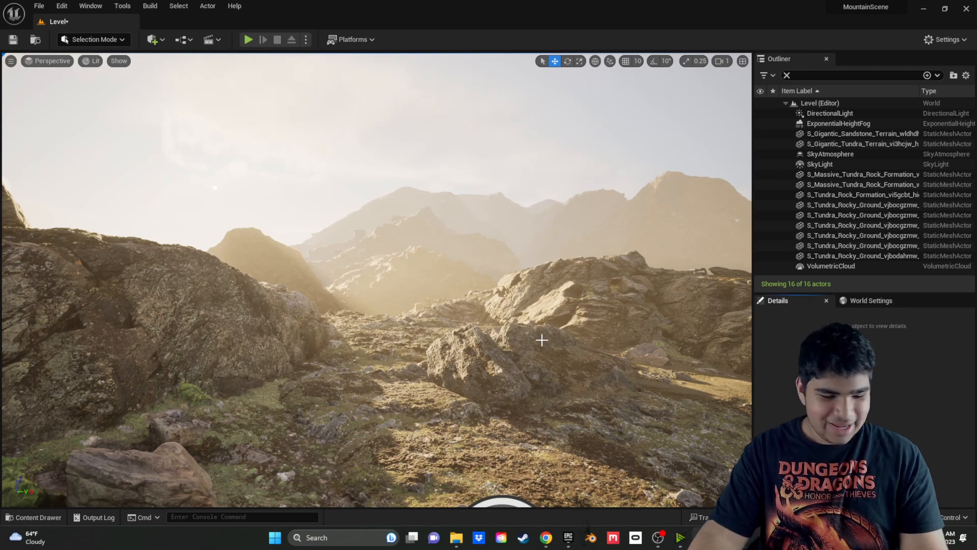
Place SM_EuropeanHornbeam_Field_03 from EuropeanHornbeam/Geometry/SimpleWind on the ground beside the large rock at the scene's left.
{"action": "key", "text": "ctrl+space"}
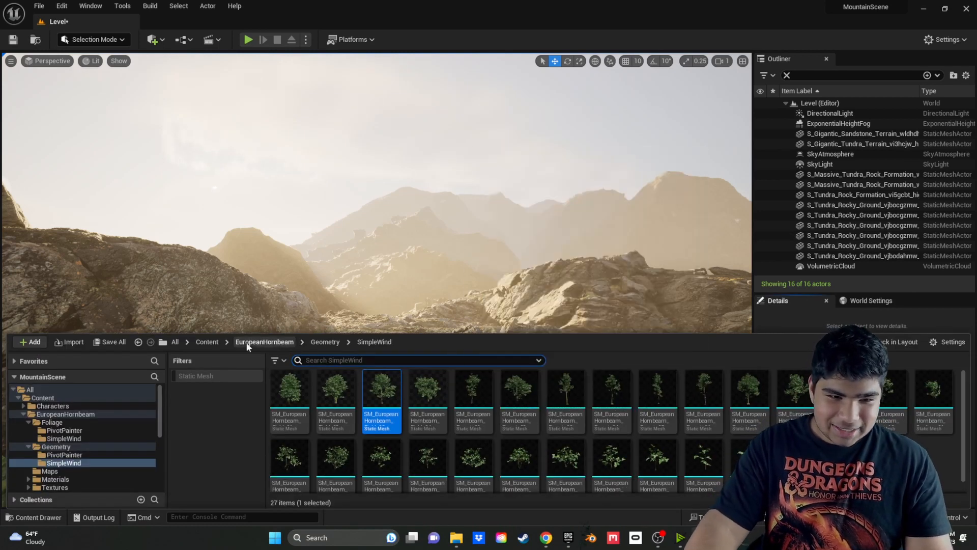
{"action": "left_click", "coordinate": [214, 343]}
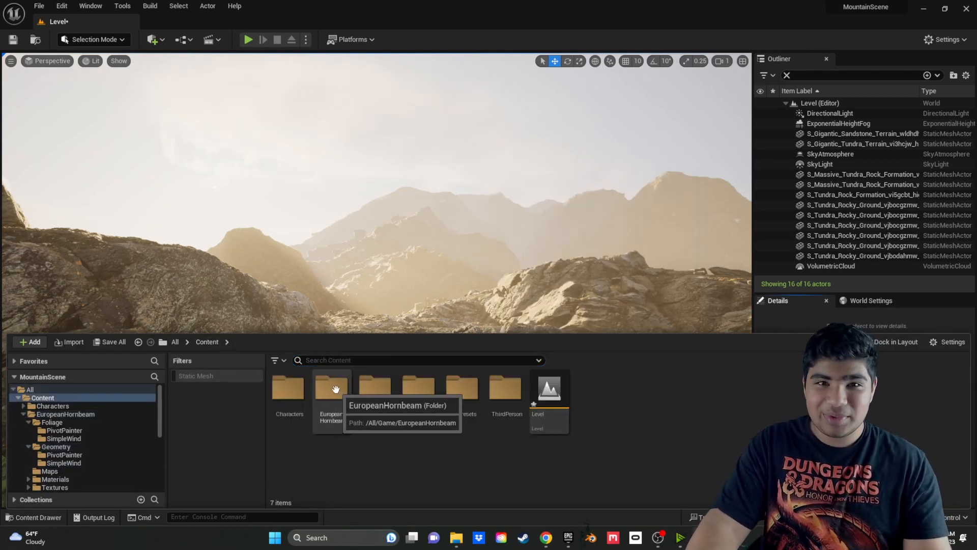
{"action": "double_click", "coordinate": [331, 389]}
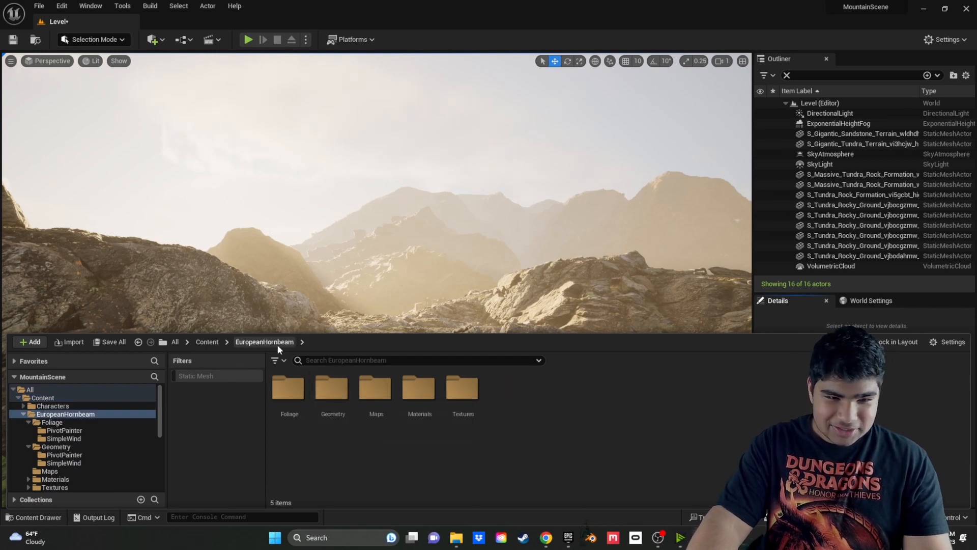
{"action": "double_click", "coordinate": [332, 390]}
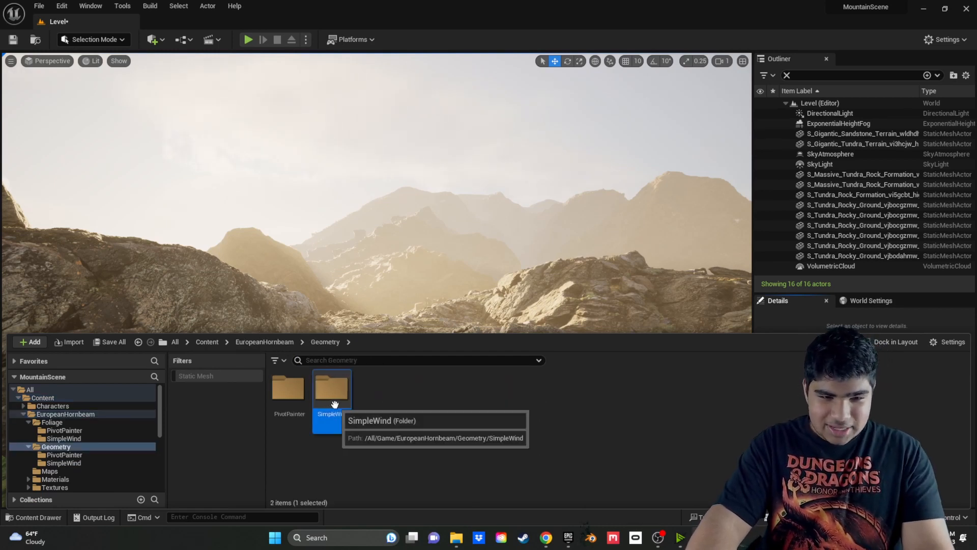
{"action": "double_click", "coordinate": [332, 390]}
{"action": "left_click_drag", "start_coordinate": [382, 392], "coordinate": [261, 404]}
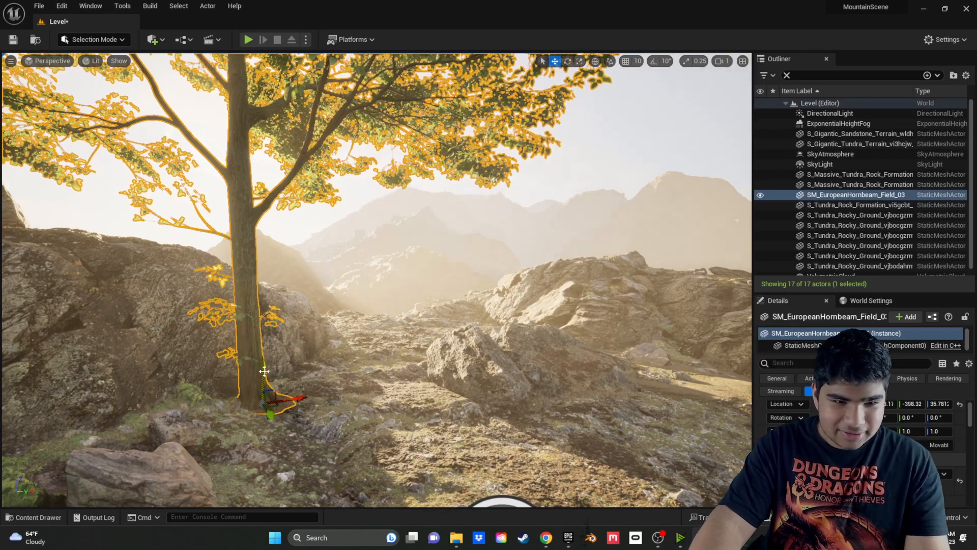
Tilt the Field_03 hornbeam about -4.5° on Y and lower it to a Z location of about 28.4.
{"action": "key", "text": "e"}
{"action": "mouse_move", "coordinate": [253, 361]}
{"action": "left_mouse_down"}
{"action": "mouse_move", "coordinate": [312, 399]}
{"action": "mouse_move", "coordinate": [259, 363]}
{"action": "mouse_move", "coordinate": [266, 370]}
{"action": "left_mouse_up"}
{"action": "key", "text": "w"}
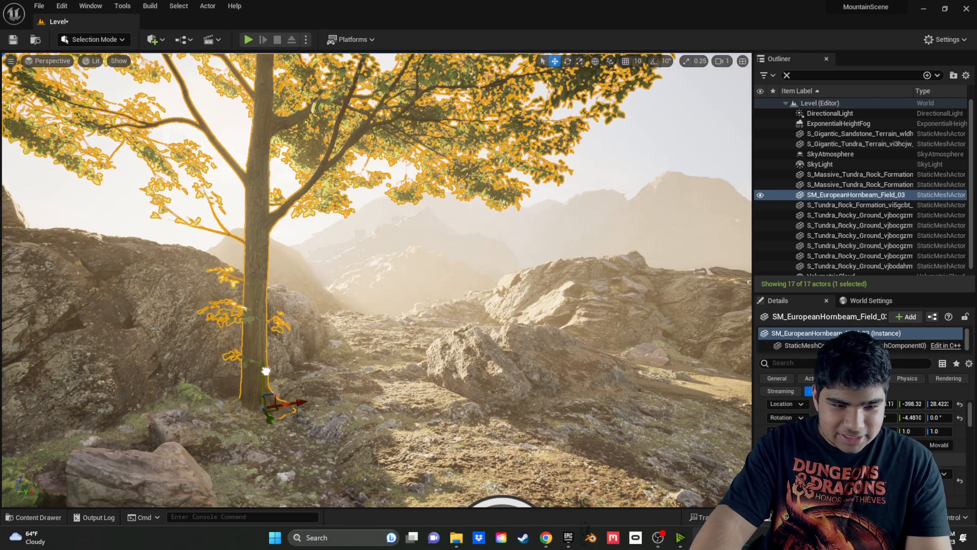
{"action": "left_click", "coordinate": [367, 316]}
{"action": "left_click", "coordinate": [270, 235]}
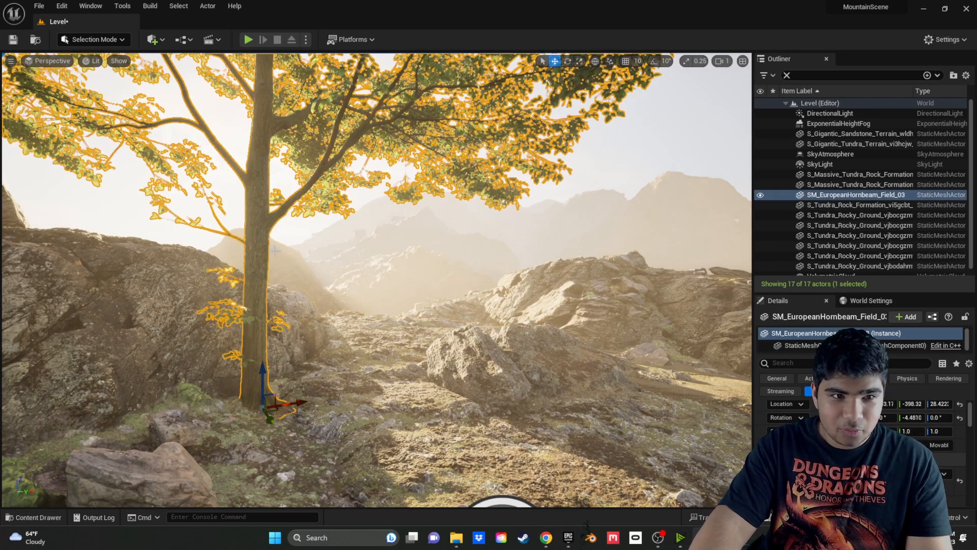
Try adding SM_EuropeanHornbeam_Forest_07 on the rocks opposite the first tree and inspect its base up close.
{"action": "key", "text": "ctrl+space"}
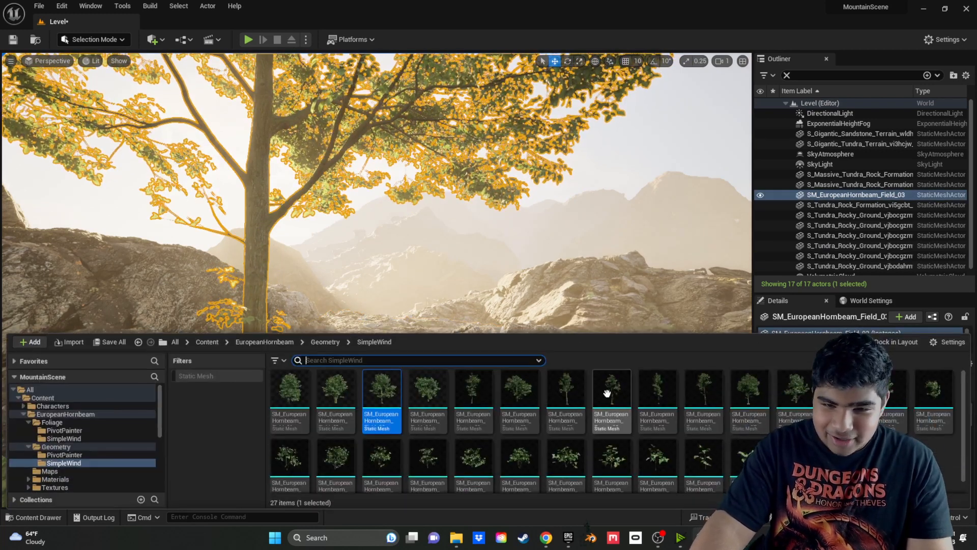
{"action": "left_click", "coordinate": [752, 390]}
{"action": "left_click_drag", "start_coordinate": [752, 390], "coordinate": [577, 291]}
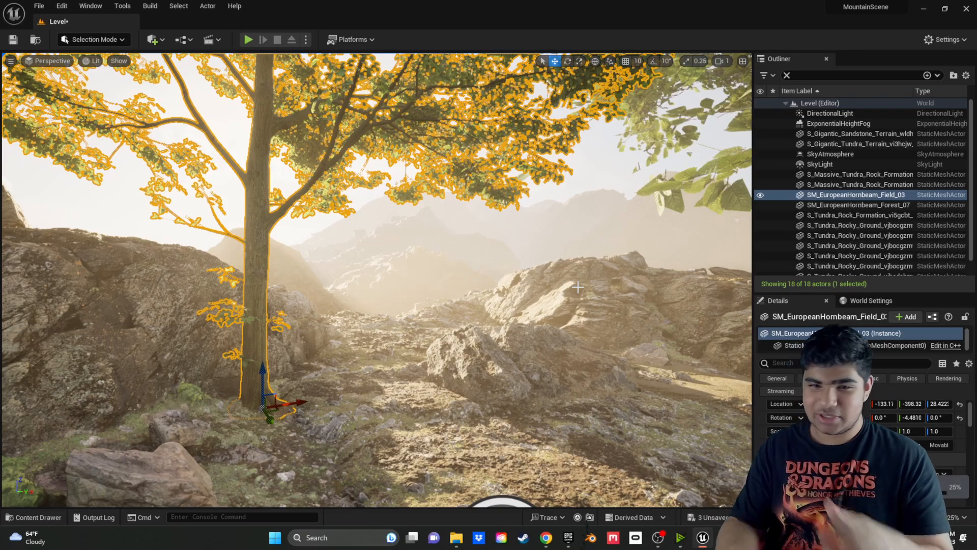
{"action": "right_click_drag", "start_coordinate": [580, 323], "coordinate": [529, 320]}
{"action": "key", "text": "w"}
{"action": "key", "text": "d"}
{"action": "key", "text": "w"}
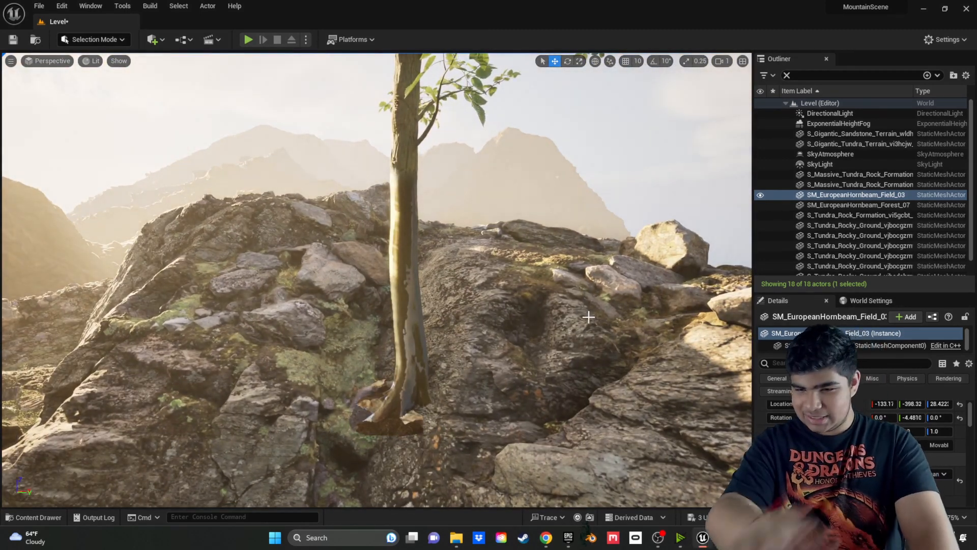
{"action": "key", "text": "s"}
{"action": "right_click_drag", "start_coordinate": [529, 321], "coordinate": [491, 330]}
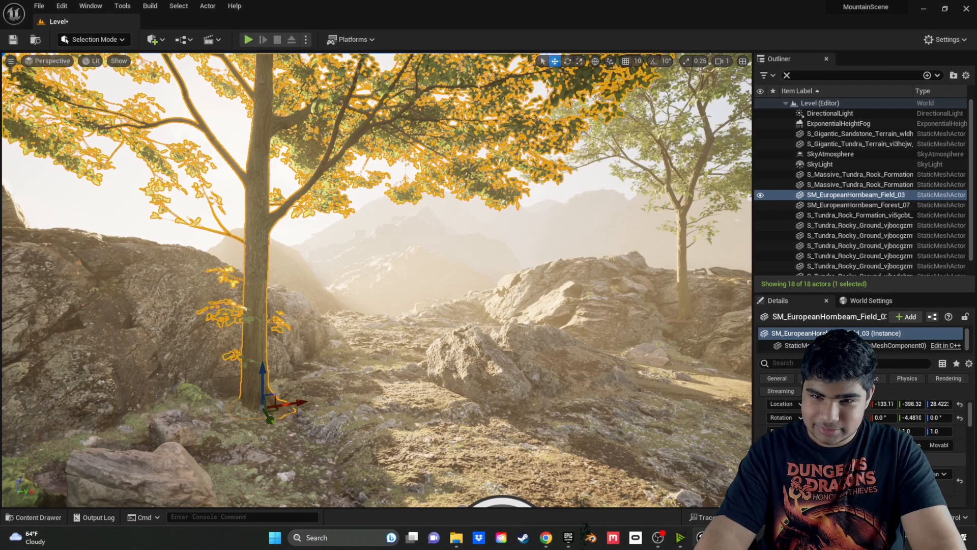
Try moving the Forest_07 hornbeam off the rock onto the ground, about -251.5 on Y and 8 on Z, and return to the saved view.
{"action": "left_click", "coordinate": [687, 240]}
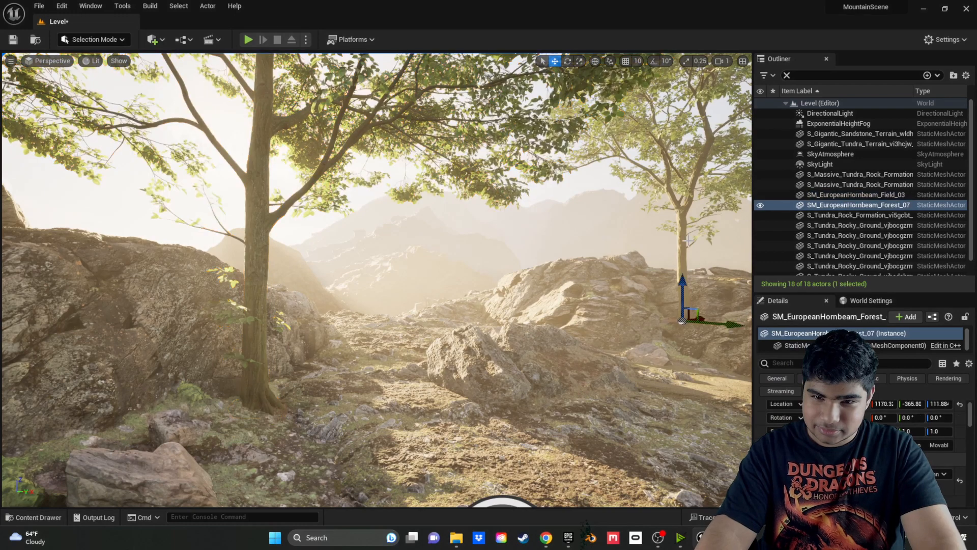
{"action": "left_click_drag", "start_coordinate": [685, 288], "coordinate": [688, 321]}
{"action": "right_click_drag", "start_coordinate": [688, 321], "coordinate": [700, 369]}
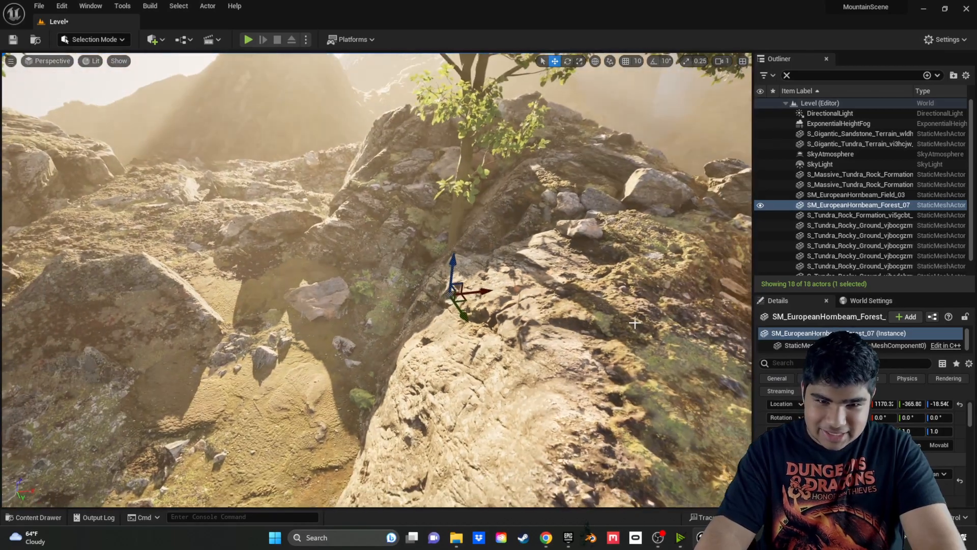
{"action": "left_click_drag", "start_coordinate": [460, 301], "coordinate": [347, 340]}
{"action": "right_click_drag", "start_coordinate": [347, 341], "coordinate": [385, 318]}
{"action": "left_click_drag", "start_coordinate": [385, 318], "coordinate": [406, 297]}
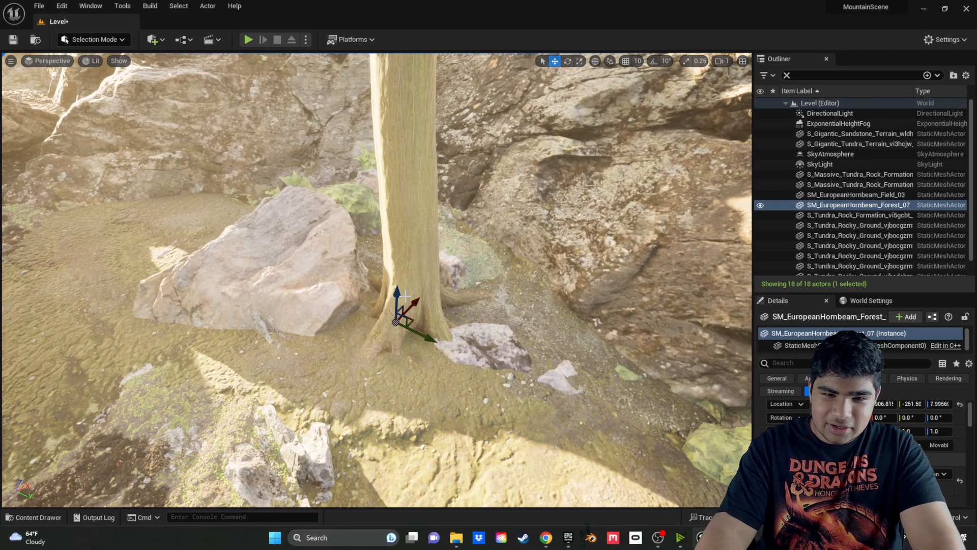
{"action": "key", "text": "1"}
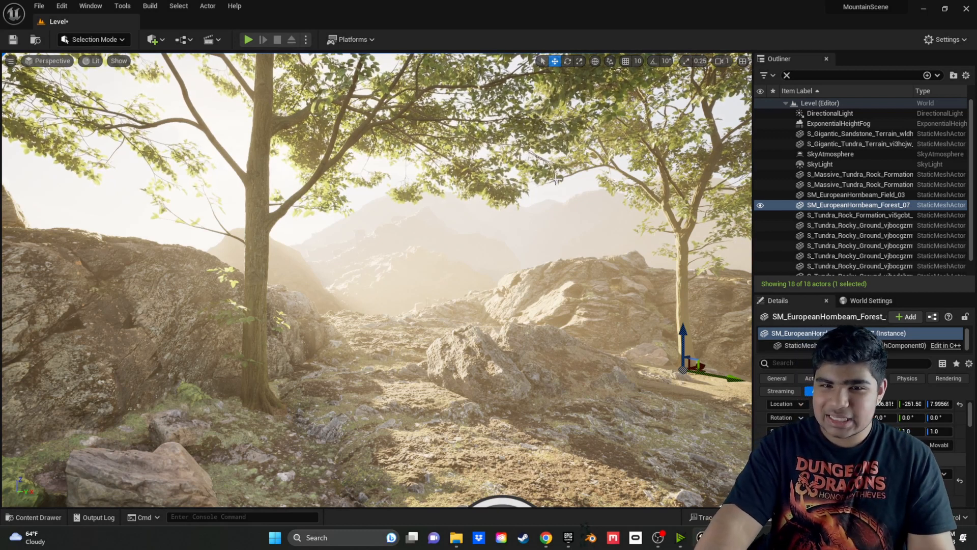
Place SM_EuropeanHornbeam_Sapling_08 at the foot of the Field_03 tree and scale it uniformly to about 2.47.
{"action": "key", "text": "ctrl+space"}
{"action": "left_click_drag", "start_coordinate": [561, 463], "coordinate": [313, 397]}
{"action": "key", "text": "e"}
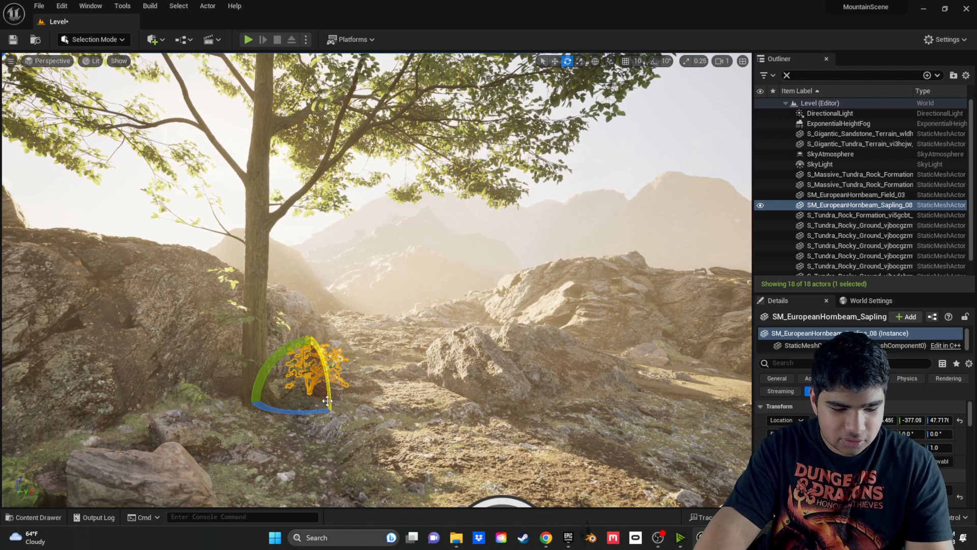
{"action": "key", "text": "r"}
{"action": "left_click_drag", "start_coordinate": [313, 397], "coordinate": [317, 397]}
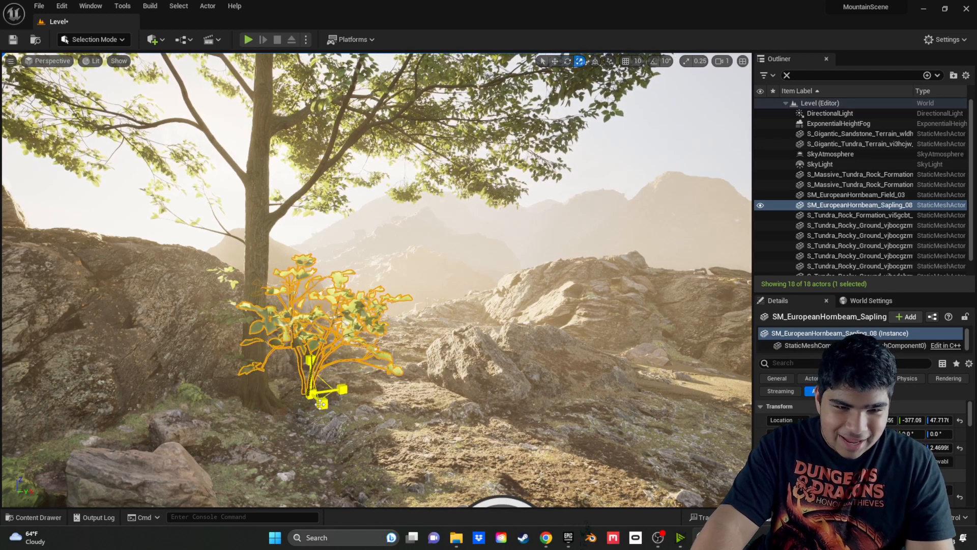
Move the Sapling_08 bush in front of the Field_03 trunk, to about -273.4 on Y.
{"action": "left_click", "coordinate": [400, 463]}
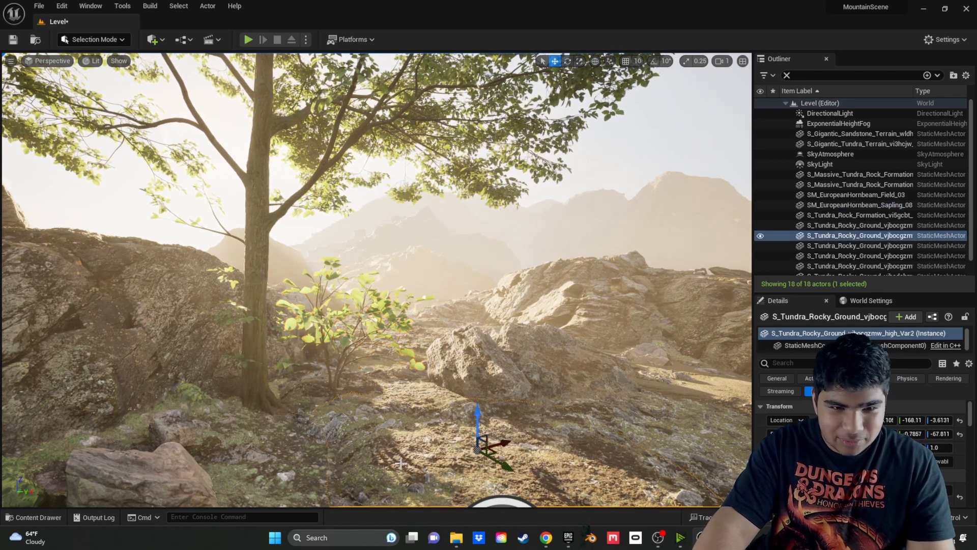
{"action": "left_click", "coordinate": [315, 327]}
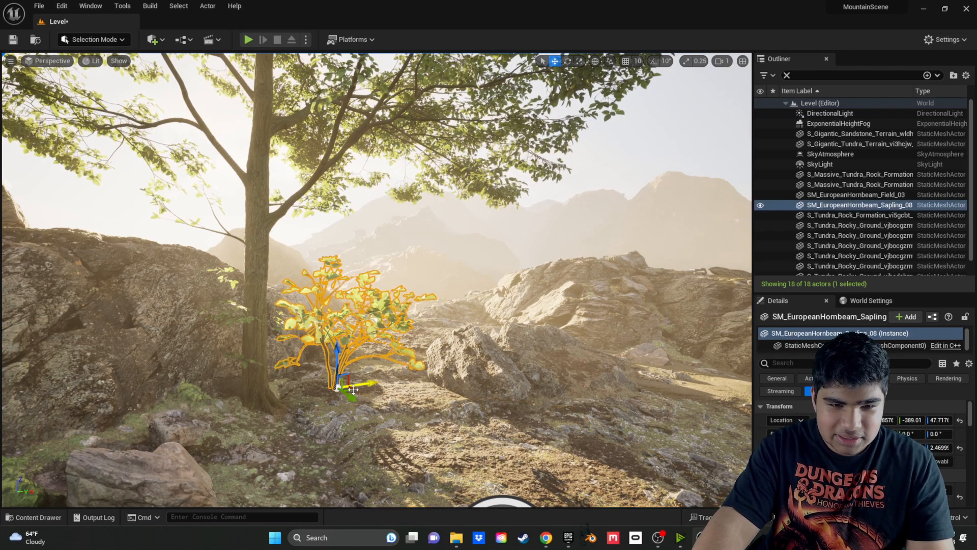
{"action": "left_click_drag", "start_coordinate": [351, 391], "coordinate": [245, 435]}
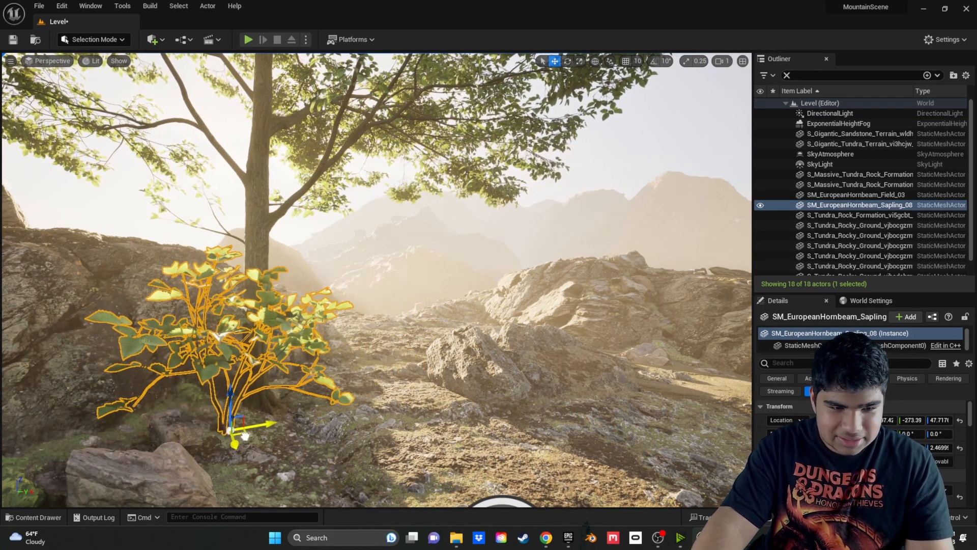
Undo the recent edits back to before the European hornbeam sapling was added to the level.
{"action": "left_click", "coordinate": [405, 466]}
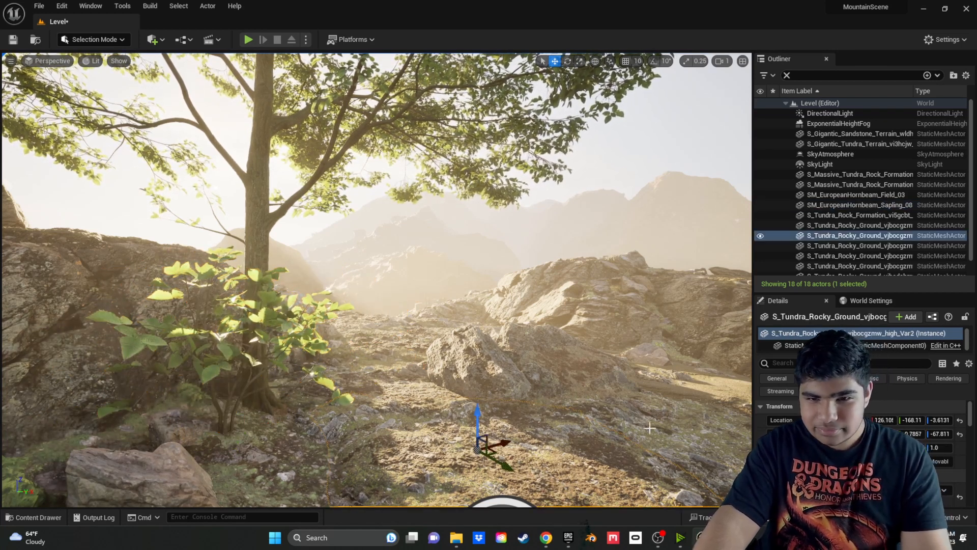
{"action": "key", "text": "ctrl+z"}
{"action": "key", "text": "ctrl+z"}
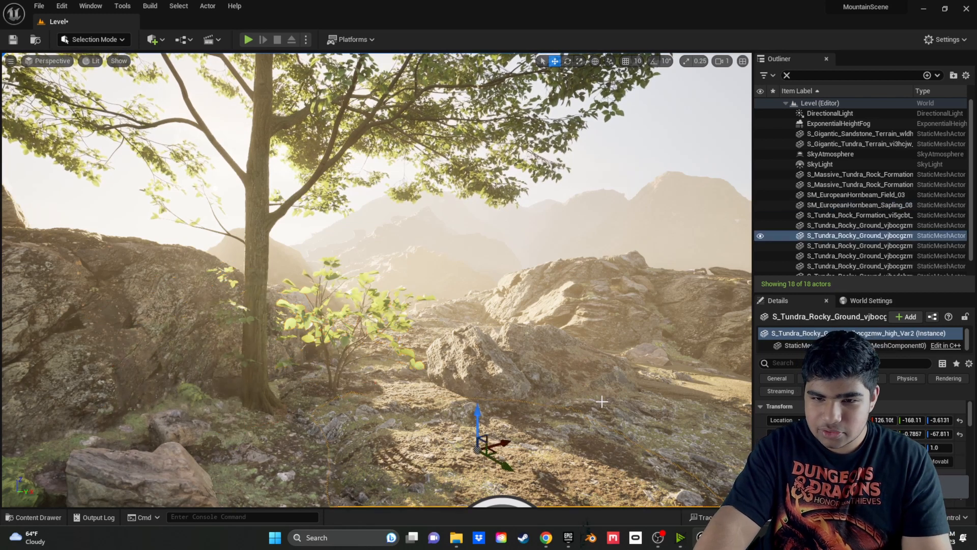
{"action": "key", "text": "ctrl+z"}
{"action": "key", "text": "ctrl+z"}
{"action": "key", "text": "ctrl+z"}
{"action": "key", "text": "ctrl+z"}
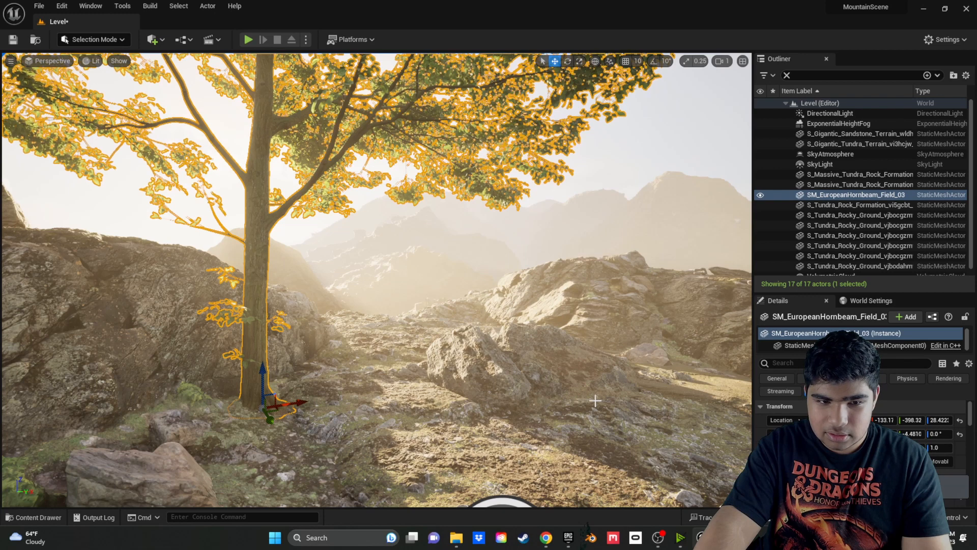
Add the SM_EuropeanHornbeam_Forest_06 tree to the level from the SimpleWind geometry folder.
{"action": "right_click_drag", "start_coordinate": [595, 401], "coordinate": [595, 357]}
{"action": "key", "text": "ctrl+space"}
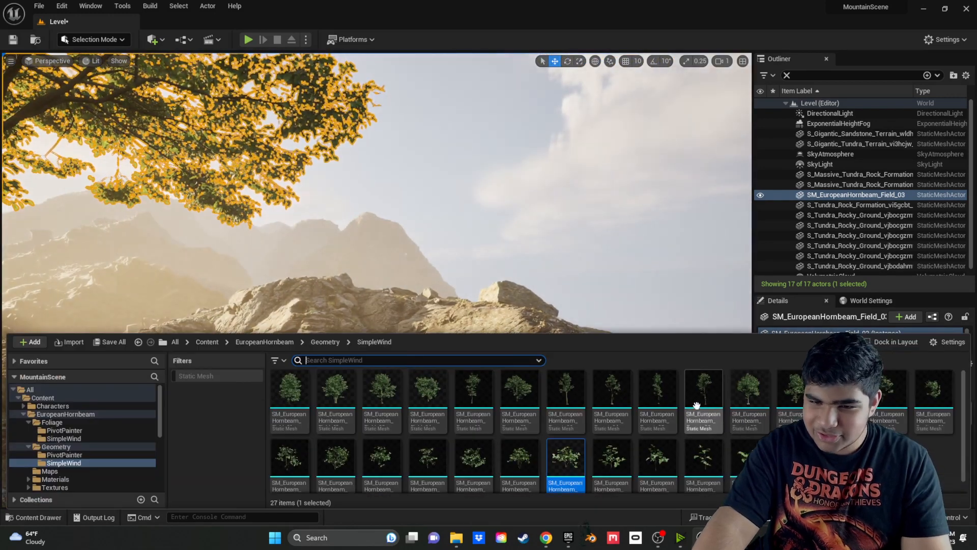
{"action": "left_click", "coordinate": [697, 406]}
{"action": "left_click_drag", "start_coordinate": [382, 315], "coordinate": [383, 314]}
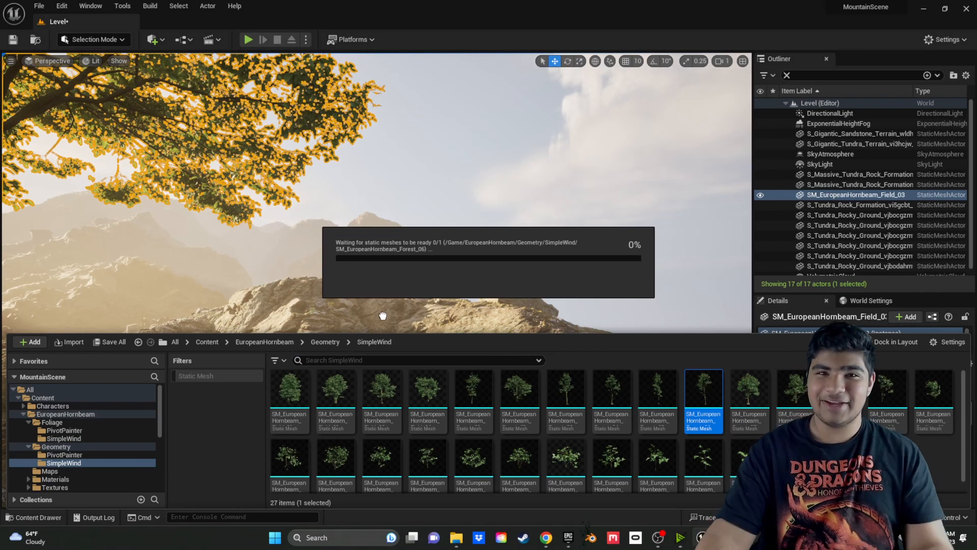
{"action": "left_click_drag", "start_coordinate": [383, 315], "coordinate": [375, 363]}
Reposition the Forest_06 tree slightly on the rocky ground and check it from the saved camera view.
{"action": "key", "text": "w"}
{"action": "right_click_drag", "start_coordinate": [375, 364], "coordinate": [373, 405]}
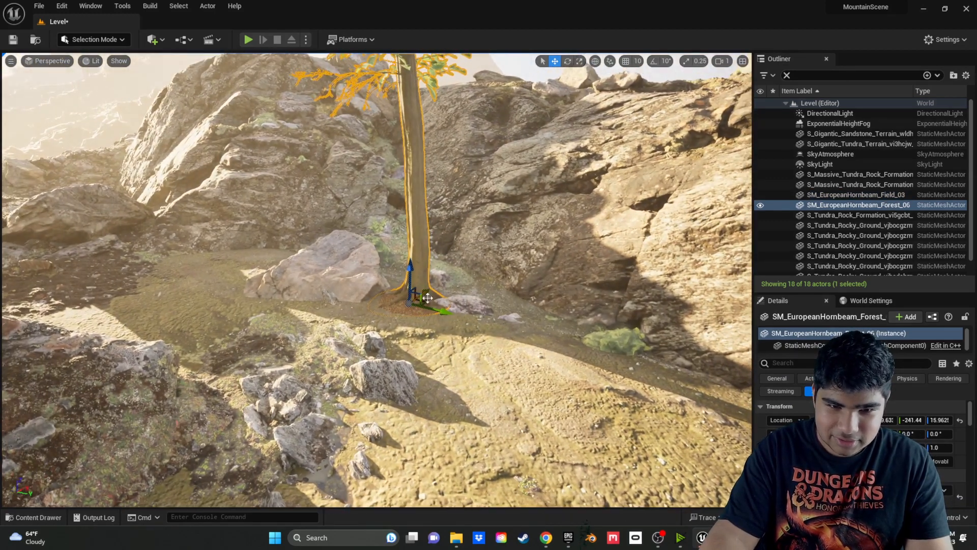
{"action": "left_click_drag", "start_coordinate": [415, 294], "coordinate": [404, 297]}
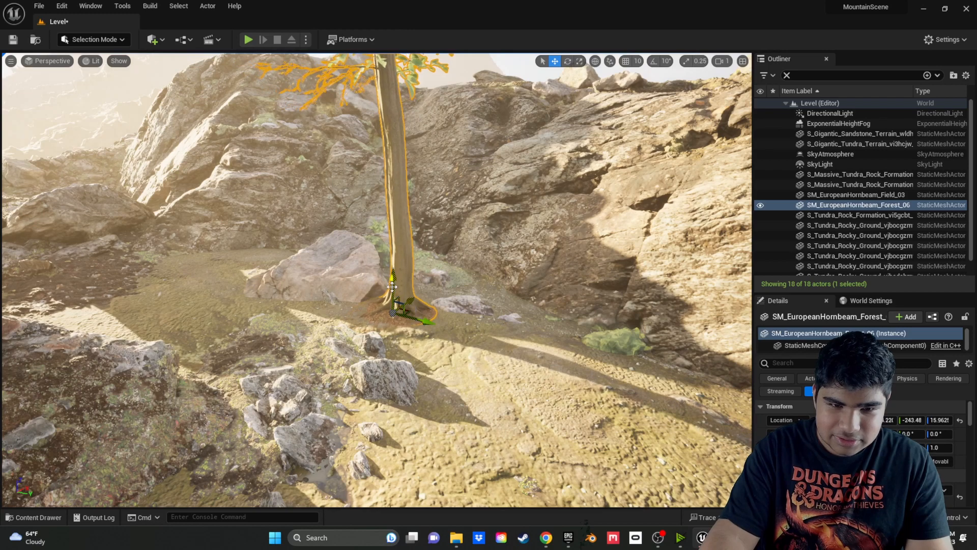
{"action": "left_click", "coordinate": [484, 338]}
{"action": "right_click_drag", "start_coordinate": [484, 338], "coordinate": [476, 264]}
{"action": "key", "text": "1"}
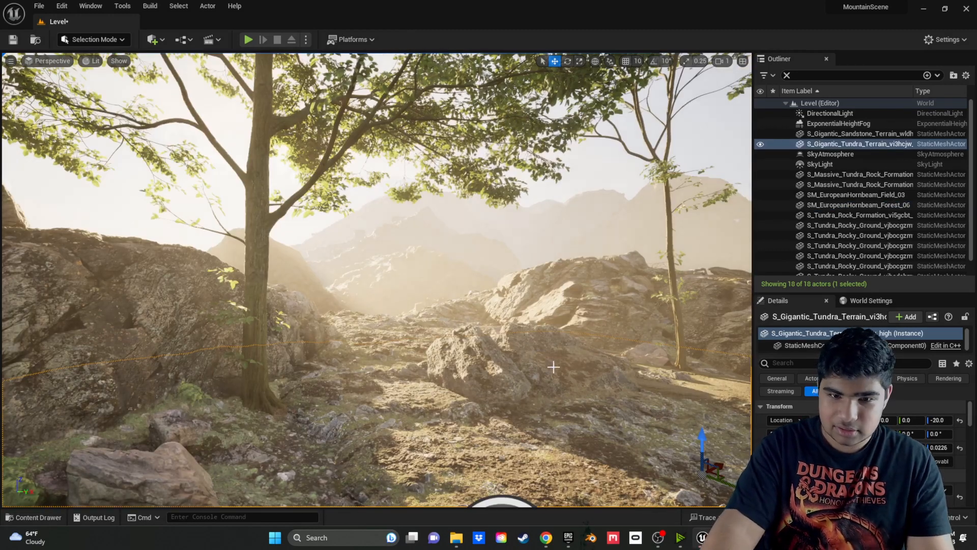
Place the SM_EuropeanHornbeam_Forest_07 tree on top of the large left rock and tilt it about 4.7 degrees.
{"action": "key", "text": "ctrl+space"}
{"action": "left_click_drag", "start_coordinate": [750, 392], "coordinate": [60, 218]}
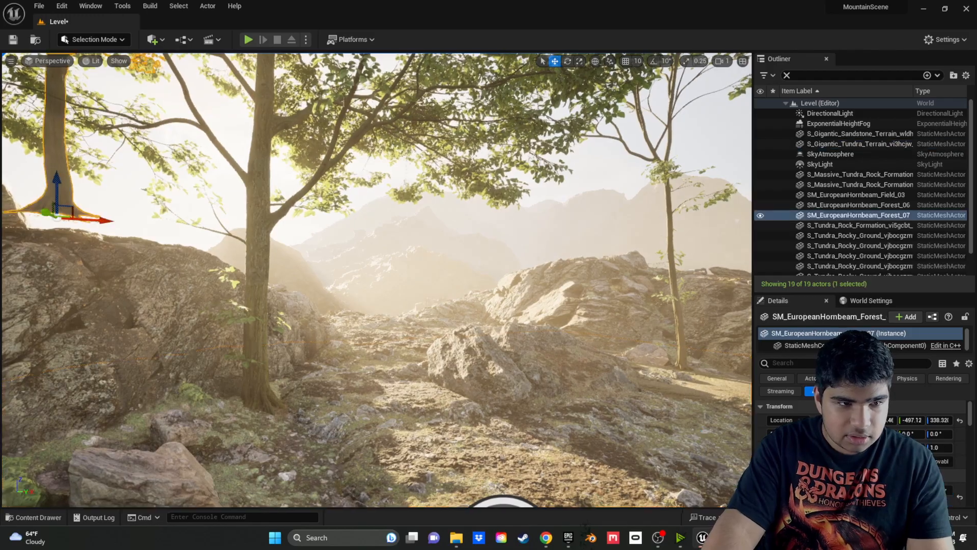
{"action": "key", "text": "f"}
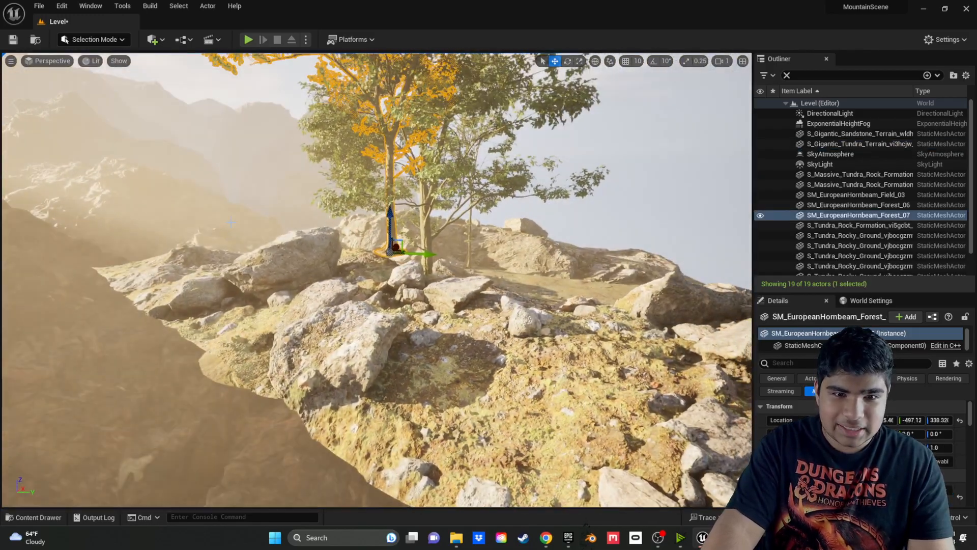
{"action": "right_click_drag", "start_coordinate": [461, 276], "coordinate": [364, 285]}
{"action": "key", "text": "w"}
{"action": "left_click_drag", "start_coordinate": [390, 280], "coordinate": [275, 352]}
{"action": "key", "text": "e"}
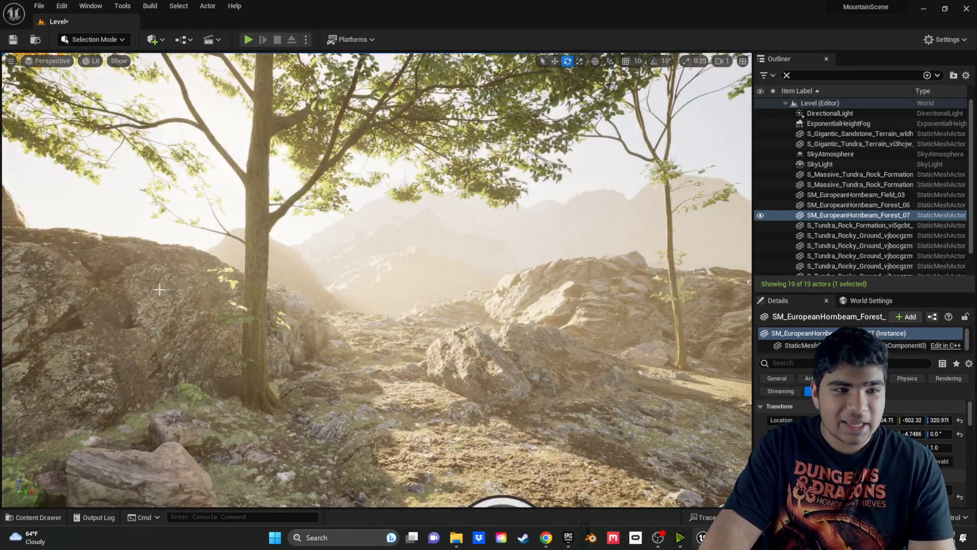
Move the Forest_07 tree farther back along the rock ridge, sink its base into the ground and check the saved camera view.
{"action": "right_click_drag", "start_coordinate": [160, 290], "coordinate": [213, 327]}
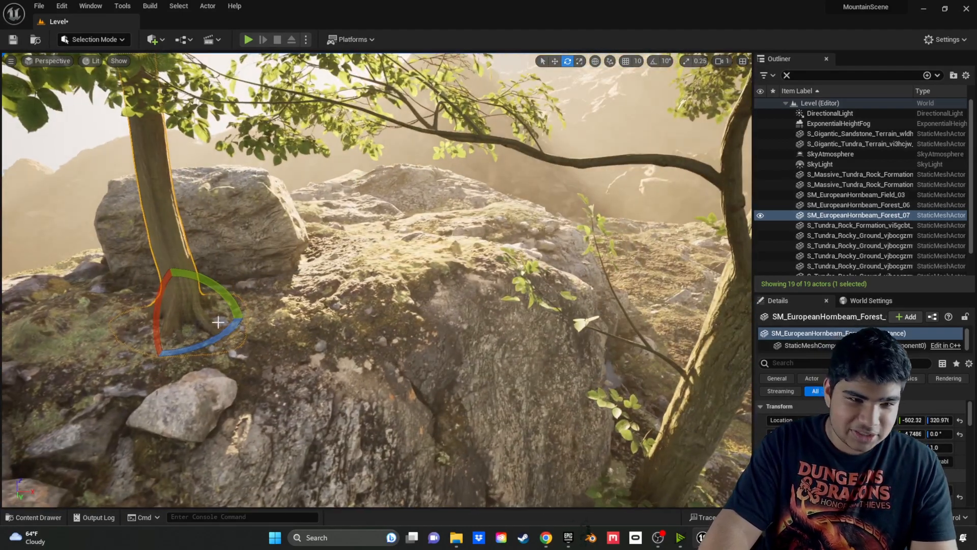
{"action": "key", "text": "w"}
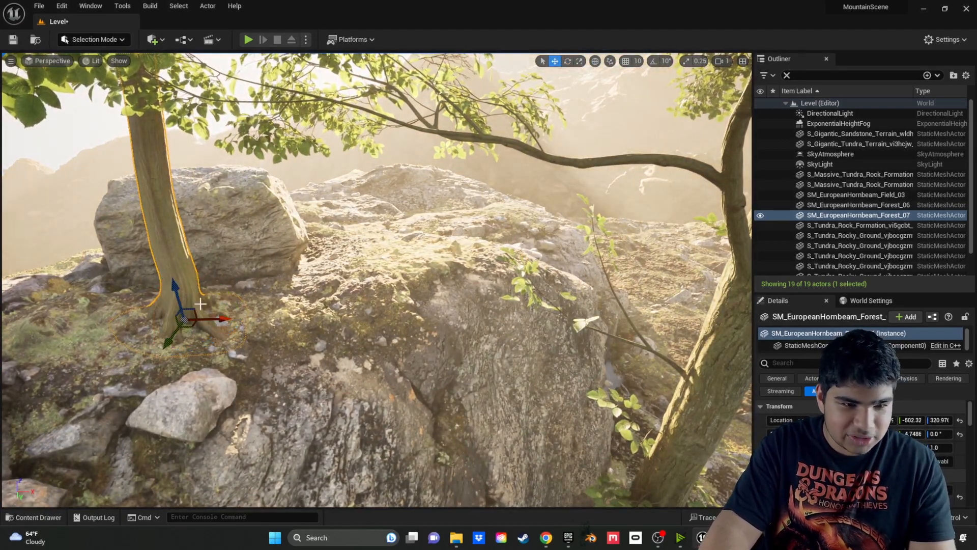
{"action": "left_click_drag", "start_coordinate": [195, 324], "coordinate": [390, 246]}
{"action": "left_click_drag", "start_coordinate": [385, 210], "coordinate": [385, 217]}
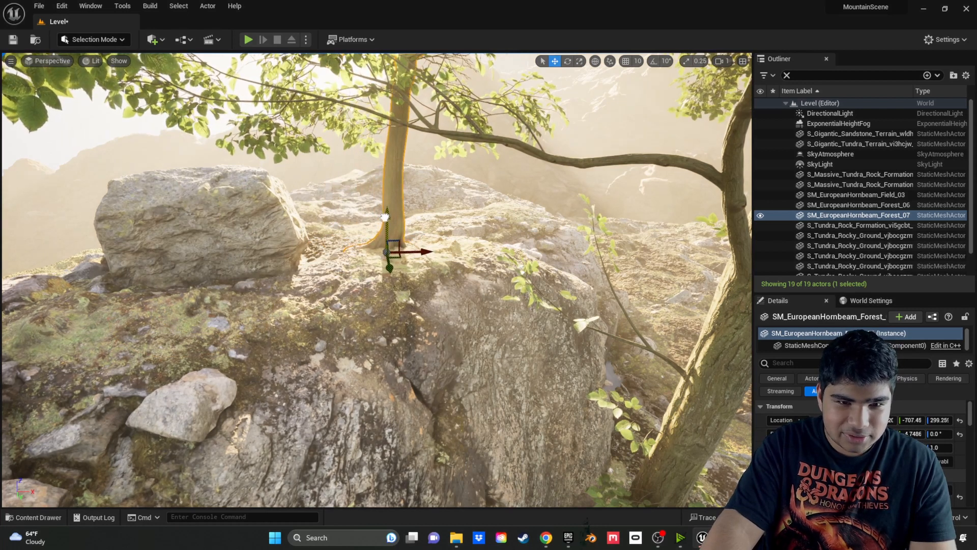
{"action": "key", "text": "1"}
{"action": "left_click", "coordinate": [382, 304]}
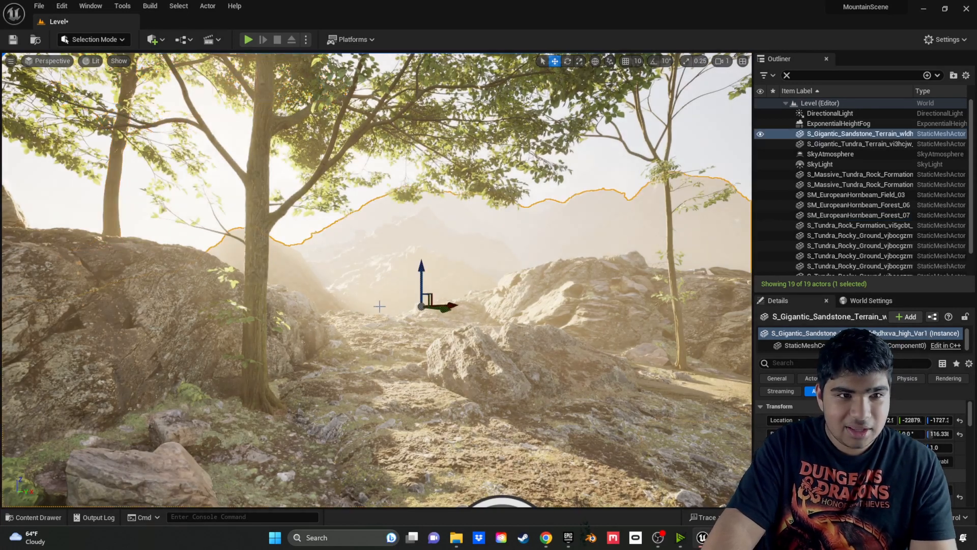
Place the SM_EuropeanHornbeam_Seedling_01 plant on the ground beside the thin tree on the right.
{"action": "key", "text": "ctrl+space"}
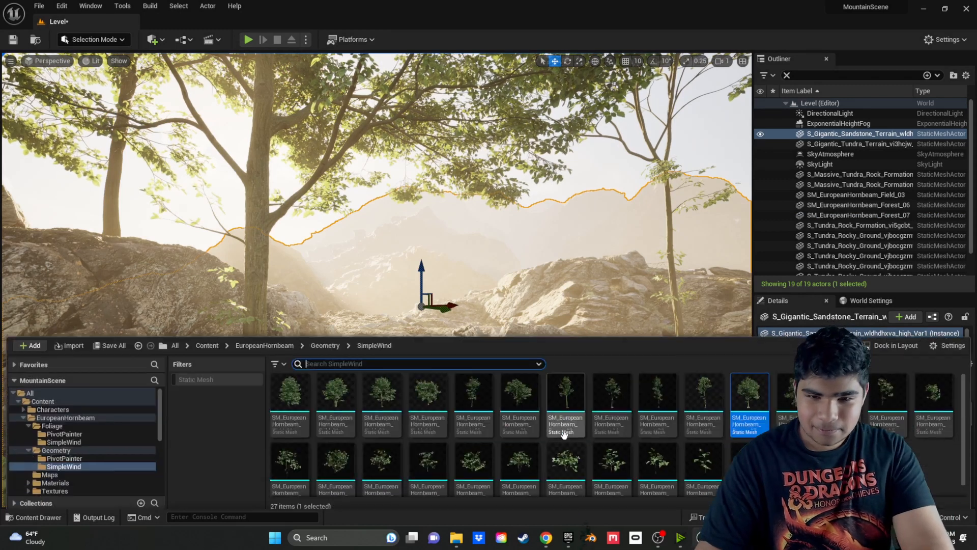
{"action": "left_click_drag", "start_coordinate": [609, 465], "coordinate": [575, 311]}
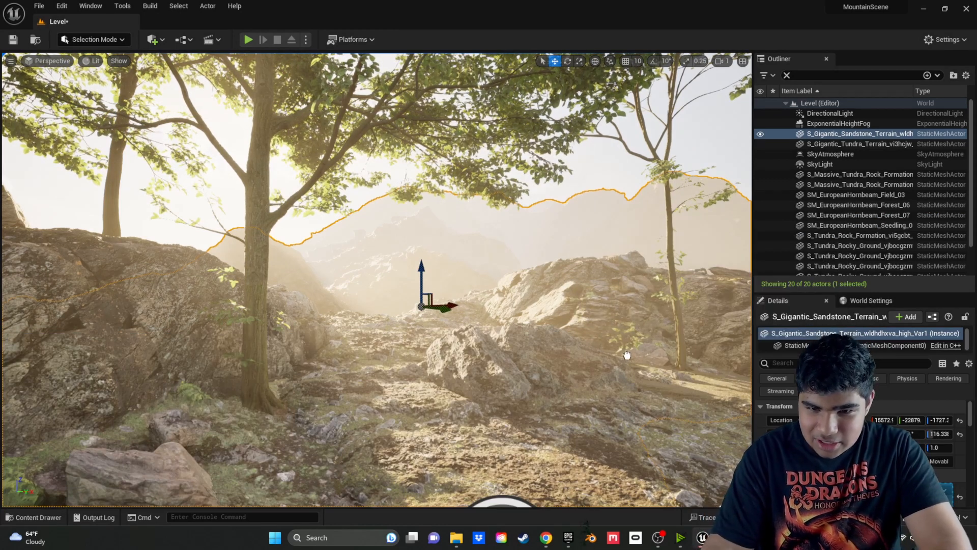
{"action": "left_click_drag", "start_coordinate": [642, 357], "coordinate": [640, 356]}
Open Quixel Bridge to add more content to the project.
{"action": "key", "text": "ctrl+space"}
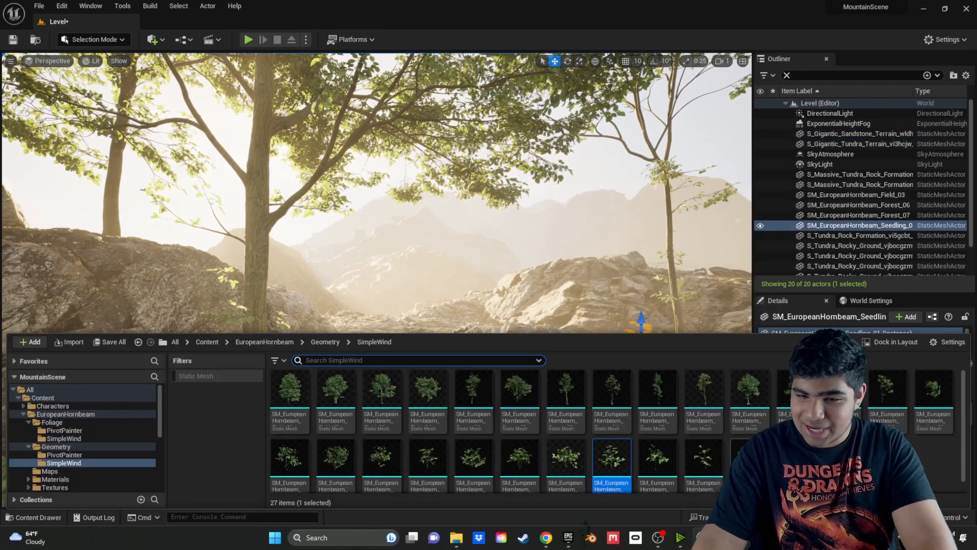
{"action": "key", "text": "ctrl+space"}
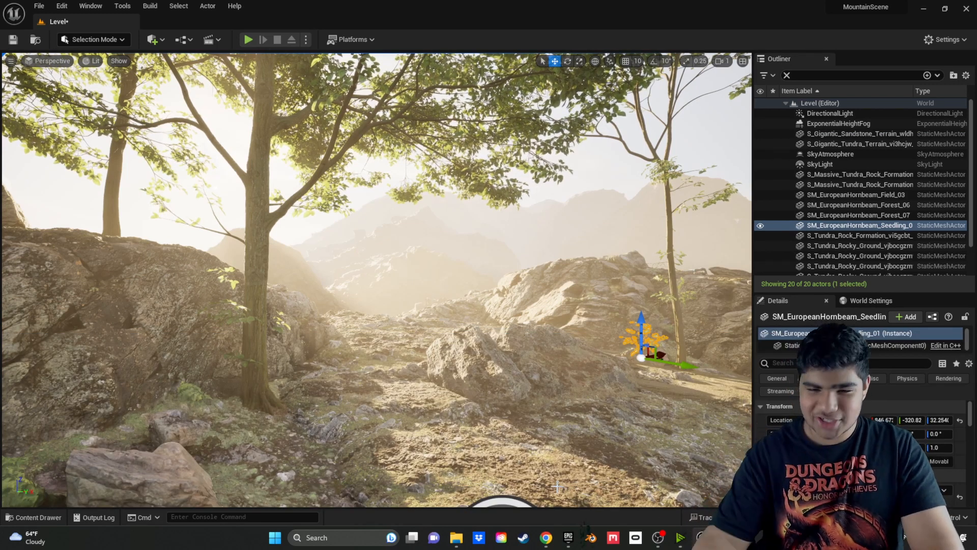
{"action": "key", "text": "ctrl+space"}
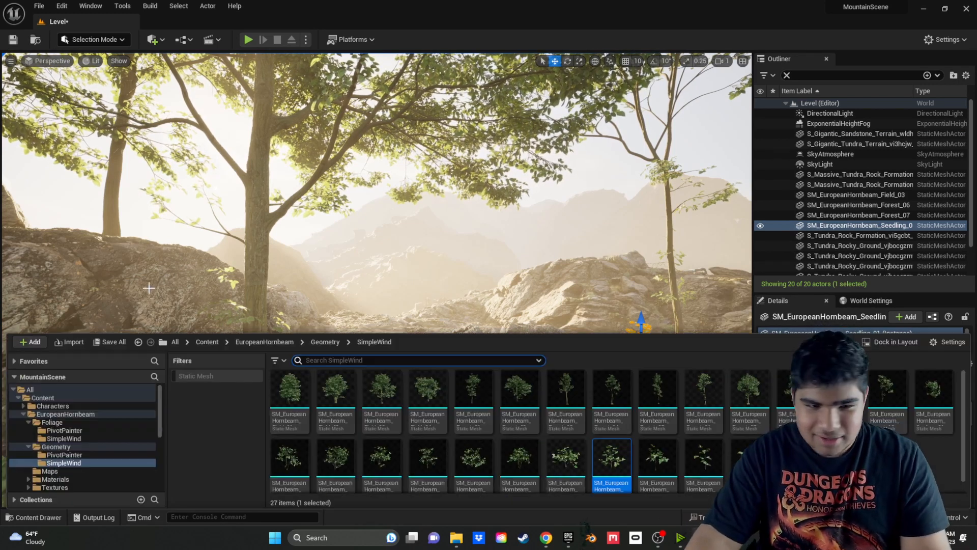
{"action": "left_click", "coordinate": [31, 341]}
{"action": "left_click", "coordinate": [107, 182]}
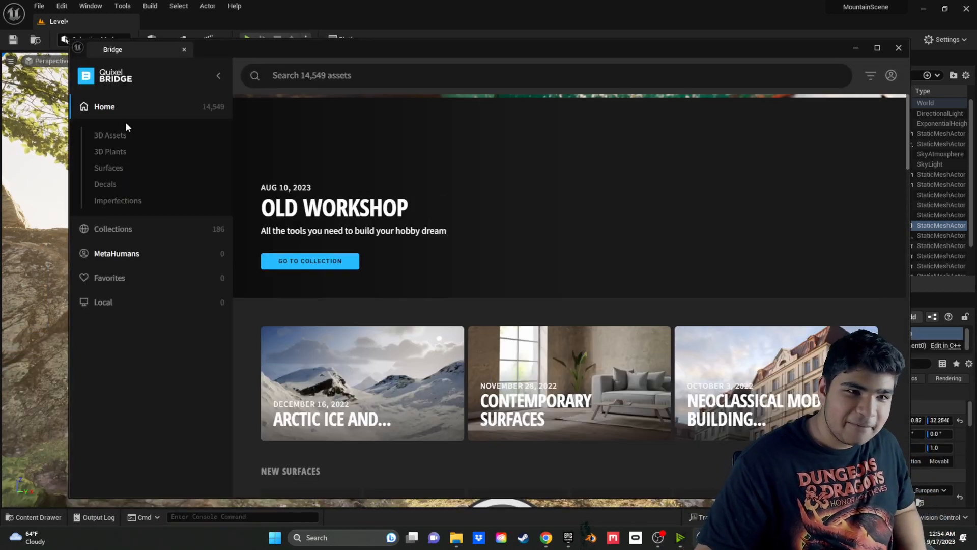
Show the locally downloaded Megascans 3D plants in Bridge and look through them.
{"action": "left_click", "coordinate": [121, 154]}
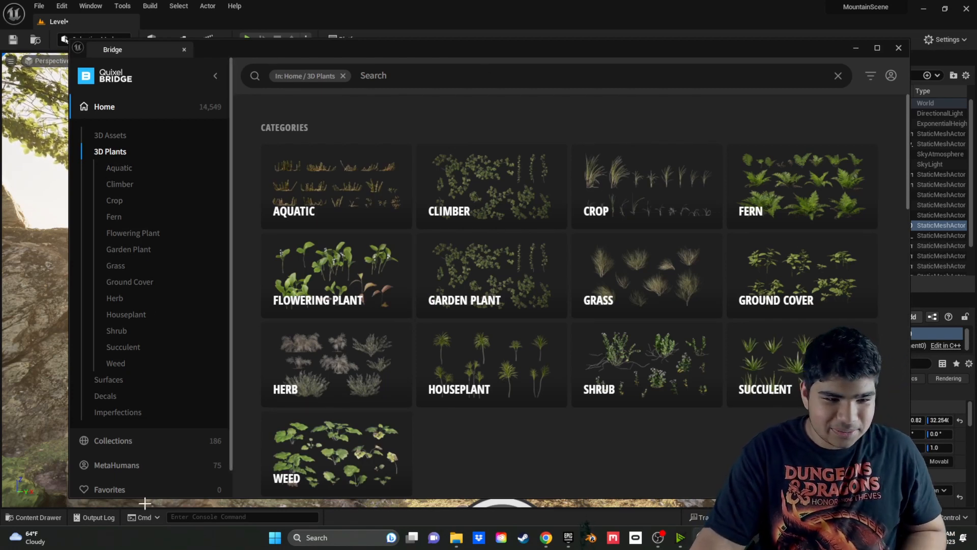
{"action": "scroll", "coordinate": [148, 387], "scroll_direction": "down", "scroll_amount": 2}
{"action": "left_click", "coordinate": [125, 483]}
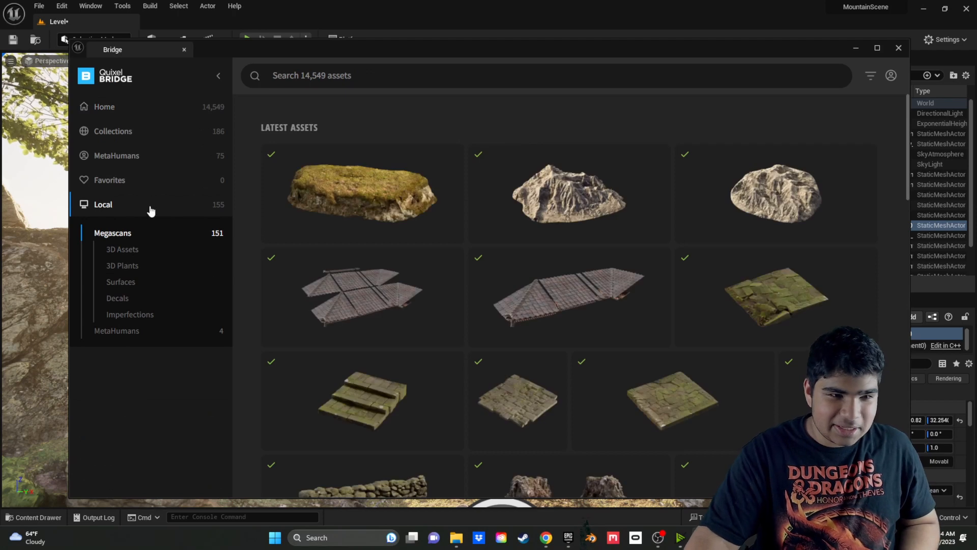
{"action": "left_click", "coordinate": [129, 267]}
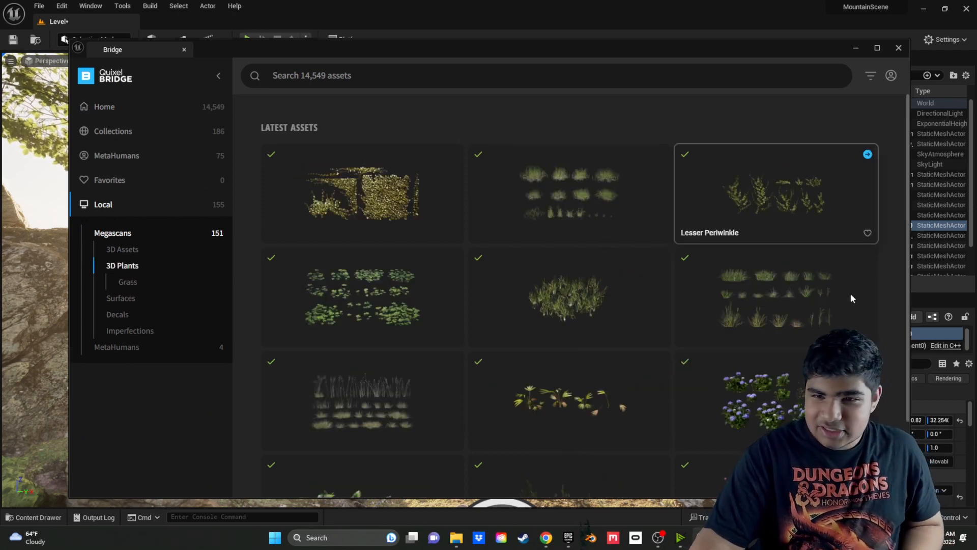
{"action": "scroll", "coordinate": [448, 323], "scroll_direction": "down", "scroll_amount": 2}
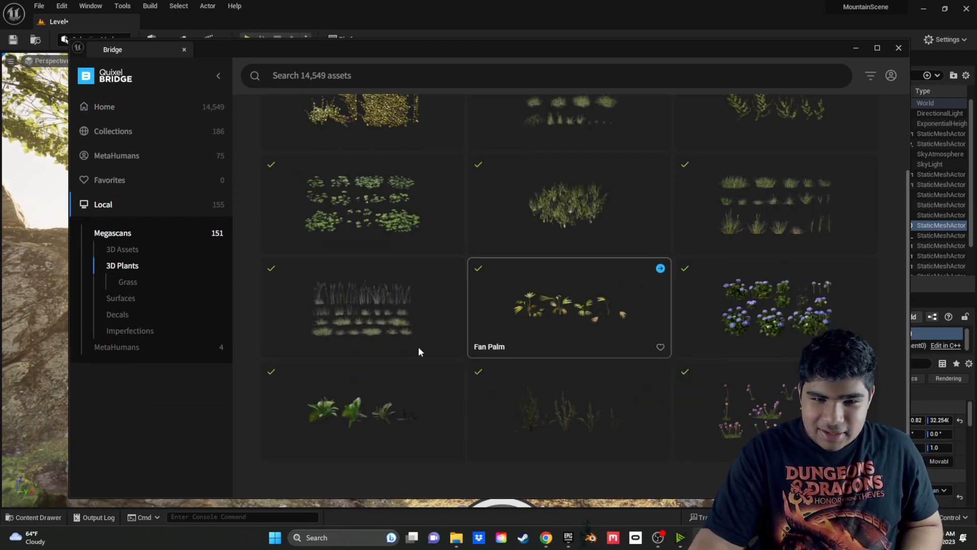
Add the Tundra Grass and Wild Grass plants to the project, and minimize Bridge.
{"action": "left_click", "coordinate": [381, 309]}
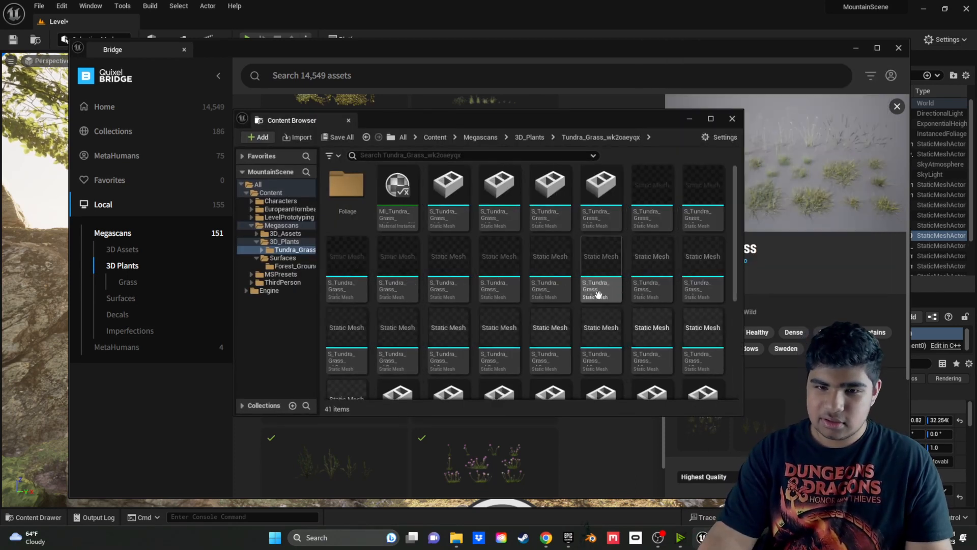
{"action": "left_click", "coordinate": [732, 120]}
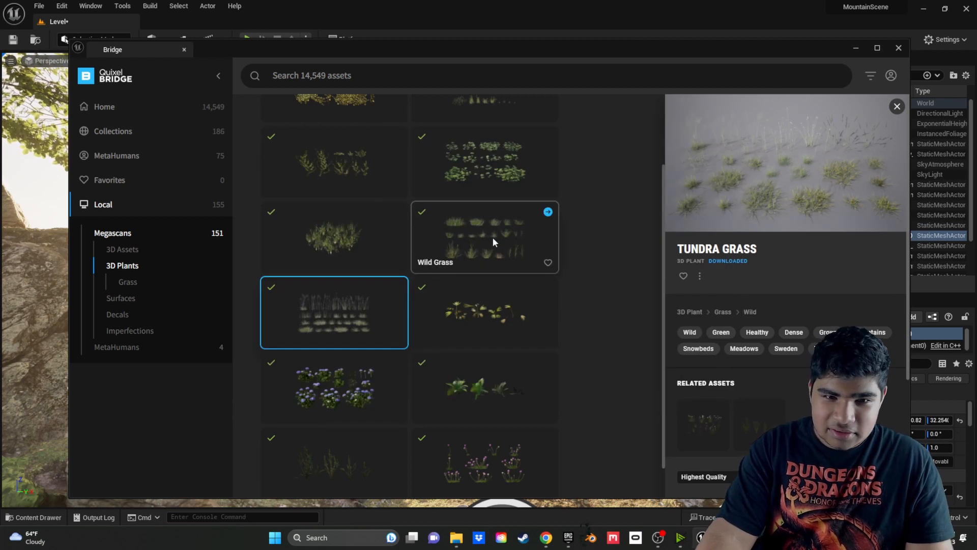
{"action": "left_click", "coordinate": [493, 238]}
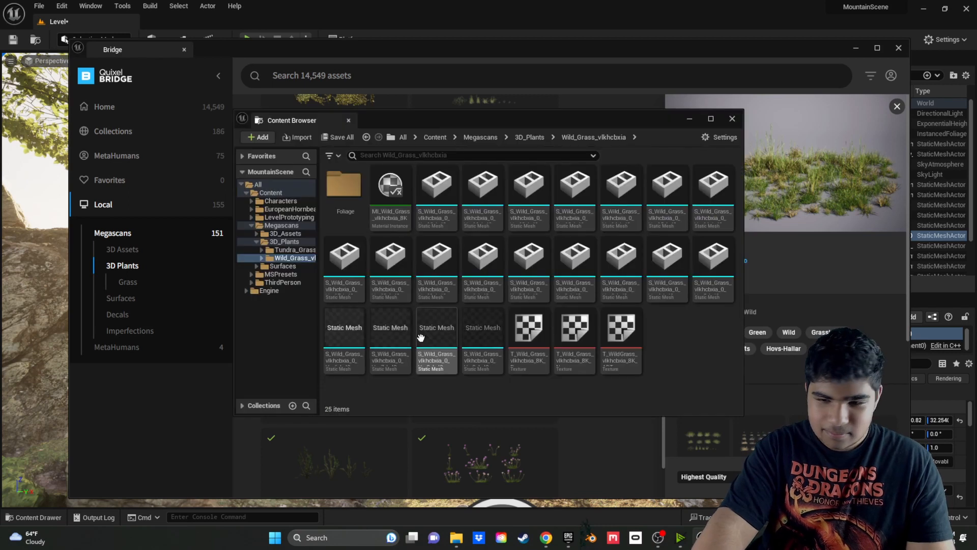
{"action": "left_click", "coordinate": [733, 119]}
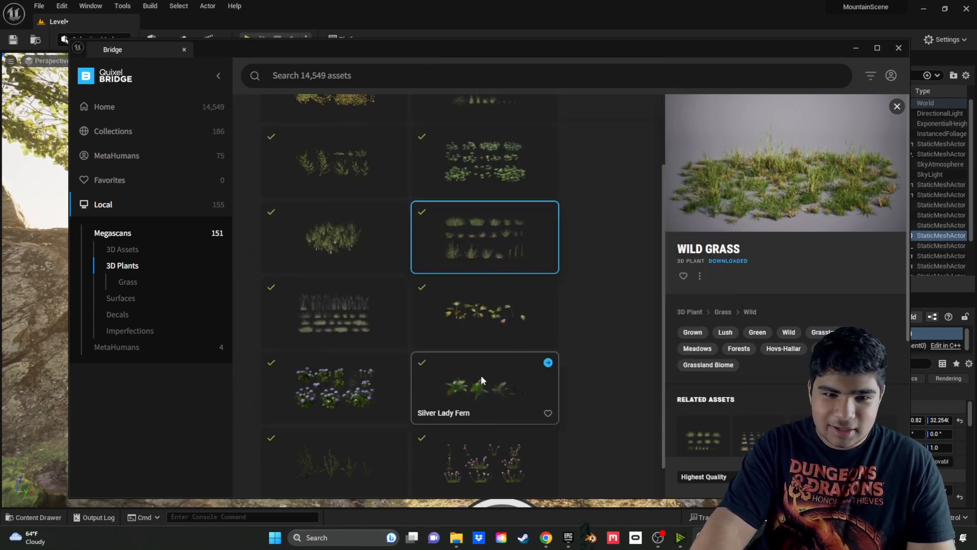
{"action": "scroll", "coordinate": [485, 374], "scroll_direction": "down", "scroll_amount": 1}
{"action": "scroll", "coordinate": [479, 377], "scroll_direction": "up", "scroll_amount": 3}
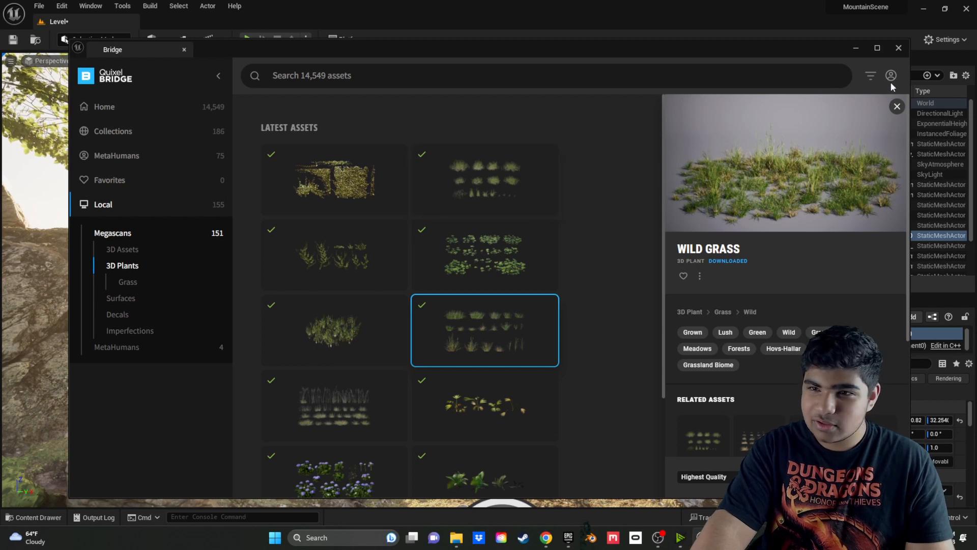
{"action": "left_click", "coordinate": [856, 49]}
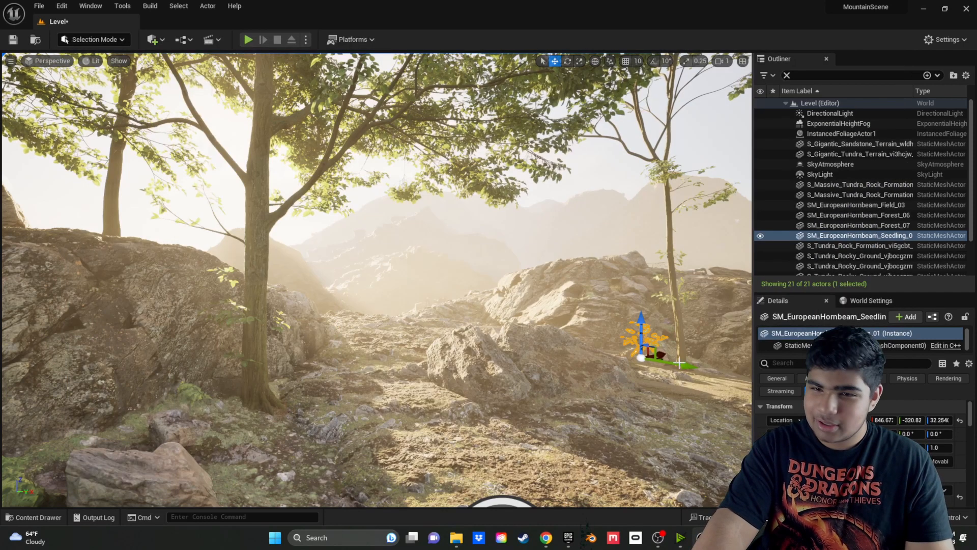
Open the Tundra_Grass_wk2oaeyqx folder under Content > Megascans > 3D_Plants.
{"action": "key", "text": "ctrl+space"}
{"action": "left_click", "coordinate": [214, 344]}
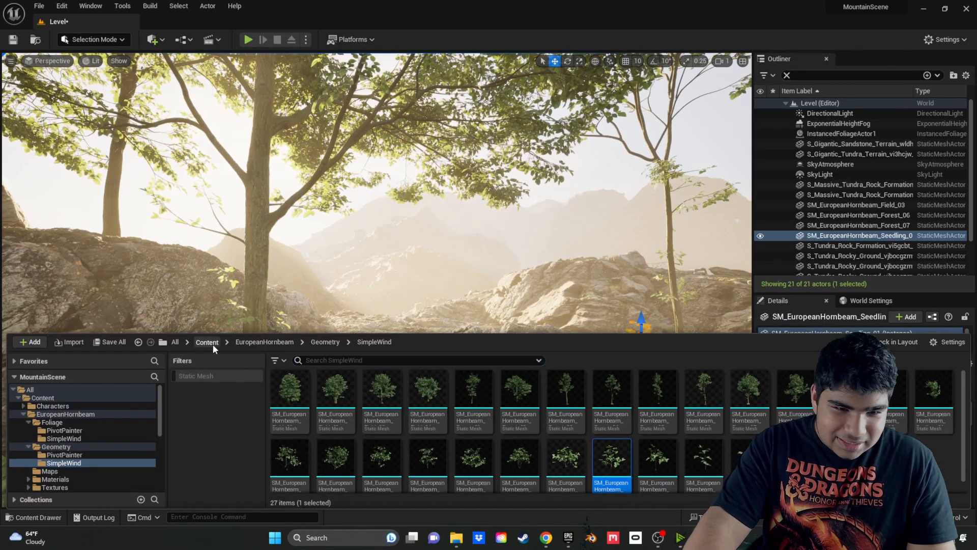
{"action": "double_click", "coordinate": [421, 391]}
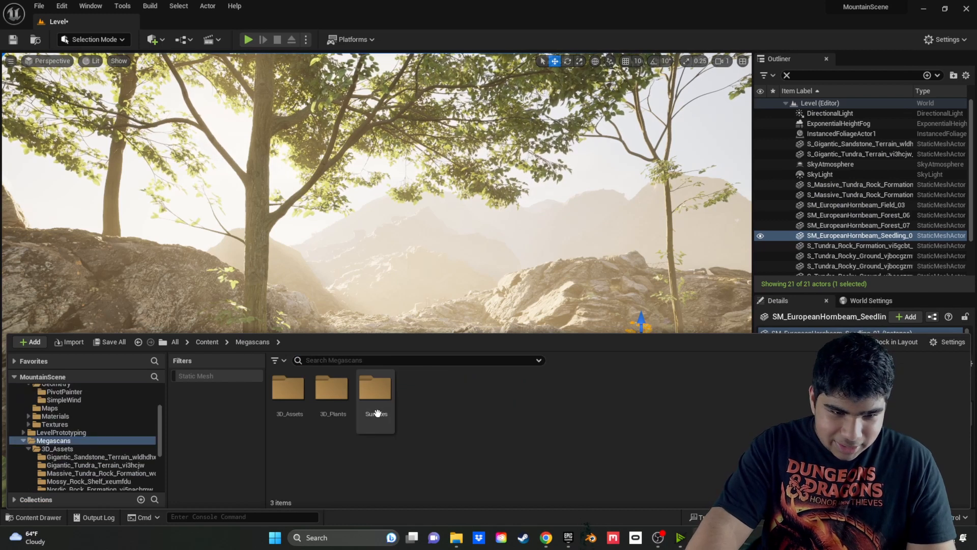
{"action": "left_click", "coordinate": [348, 397]}
{"action": "double_click", "coordinate": [348, 397]}
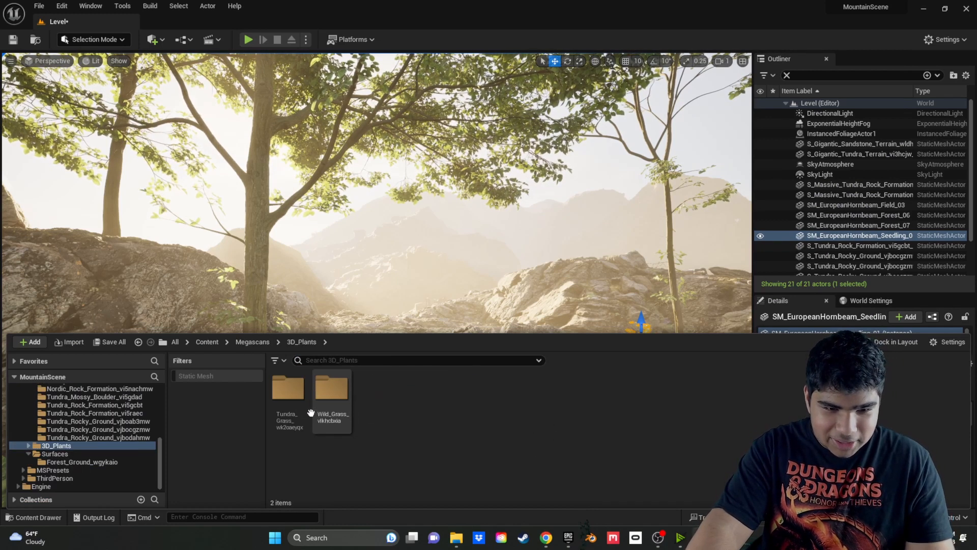
{"action": "double_click", "coordinate": [288, 389]}
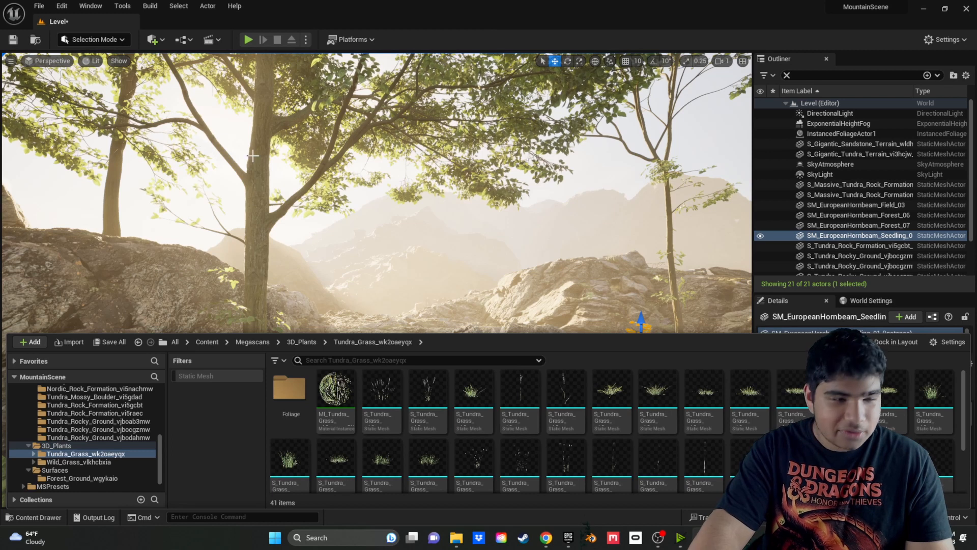
Switch the editor to Foliage mode.
{"action": "mouse_move", "coordinate": [520, 458]}
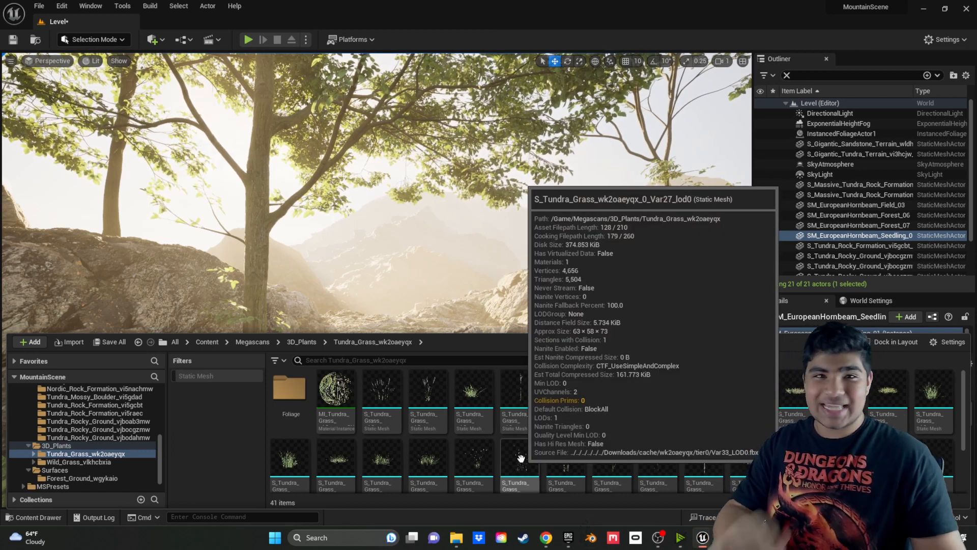
{"action": "left_click", "coordinate": [116, 40]}
{"action": "left_click", "coordinate": [115, 41]}
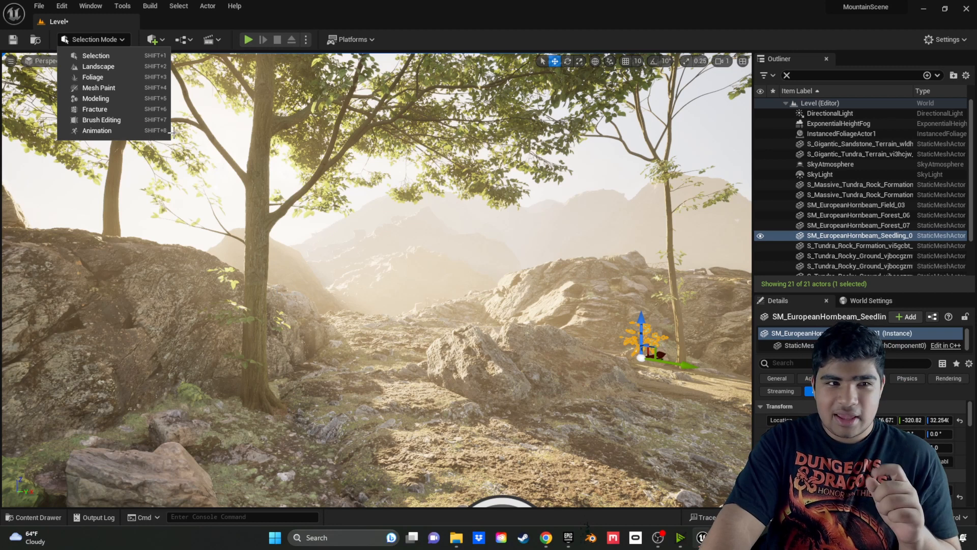
{"action": "left_click", "coordinate": [105, 76]}
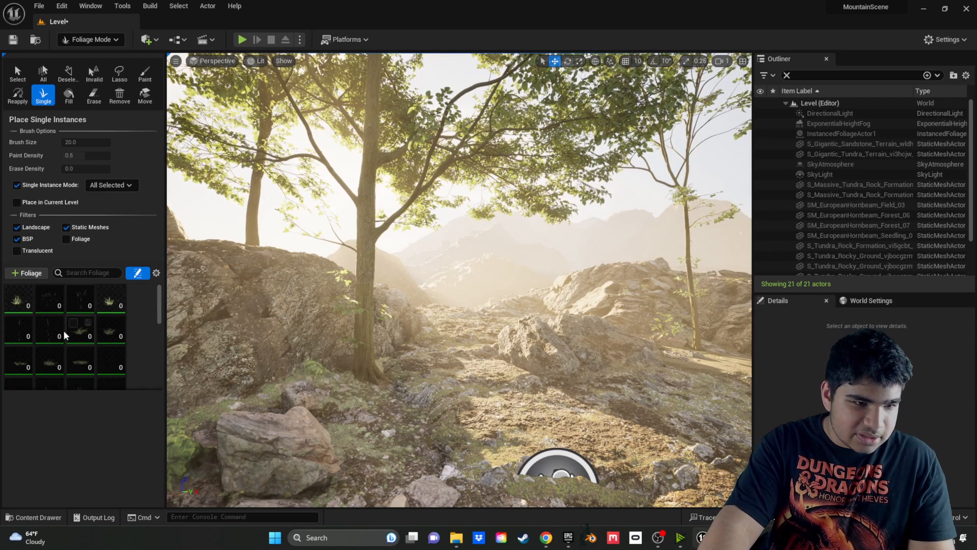
Look through the foliage palette and activate the fuller Wild Grass foliage types for placement.
{"action": "scroll", "coordinate": [89, 356], "scroll_direction": "down", "scroll_amount": 1}
{"action": "scroll", "coordinate": [86, 356], "scroll_direction": "up", "scroll_amount": 1}
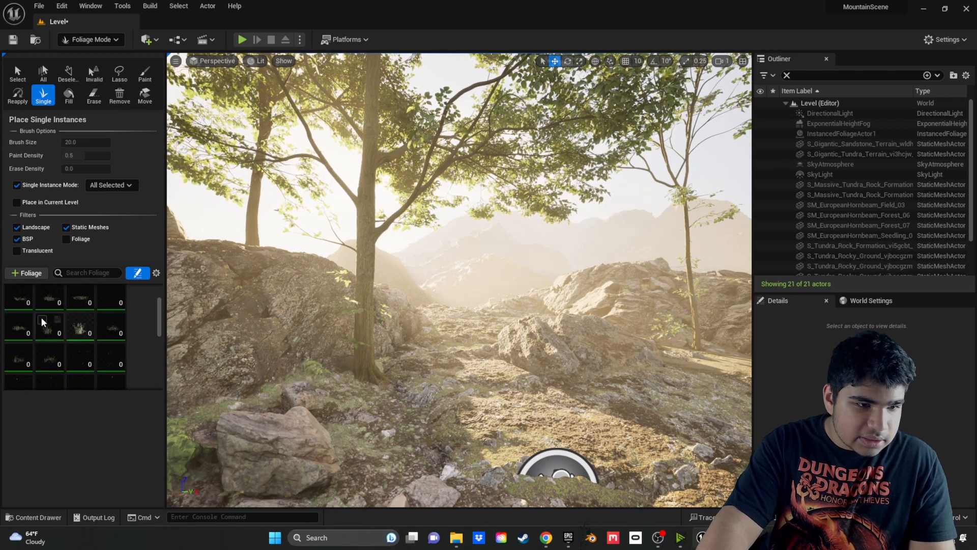
{"action": "scroll", "coordinate": [81, 367], "scroll_direction": "down", "scroll_amount": 1}
{"action": "scroll", "coordinate": [86, 374], "scroll_direction": "down", "scroll_amount": 1}
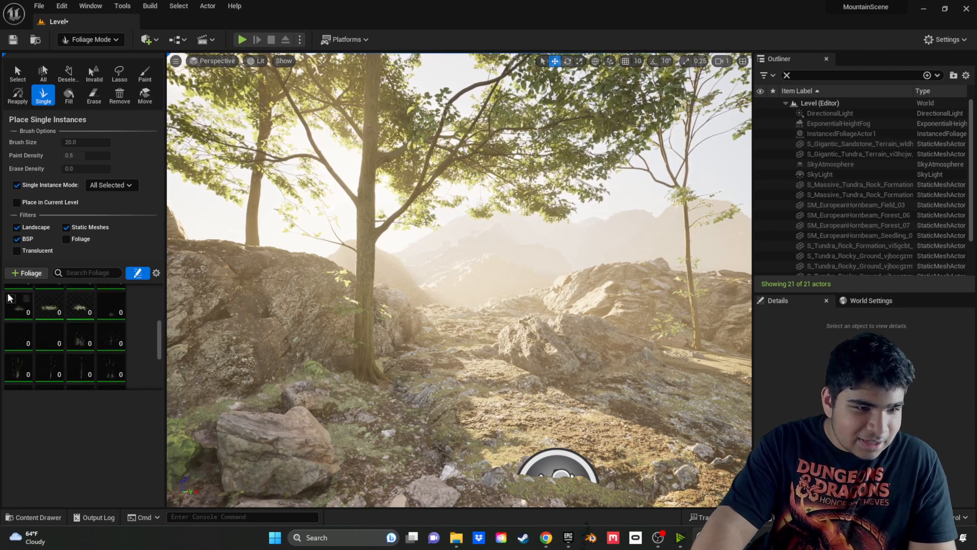
{"action": "scroll", "coordinate": [82, 366], "scroll_direction": "down", "scroll_amount": 3}
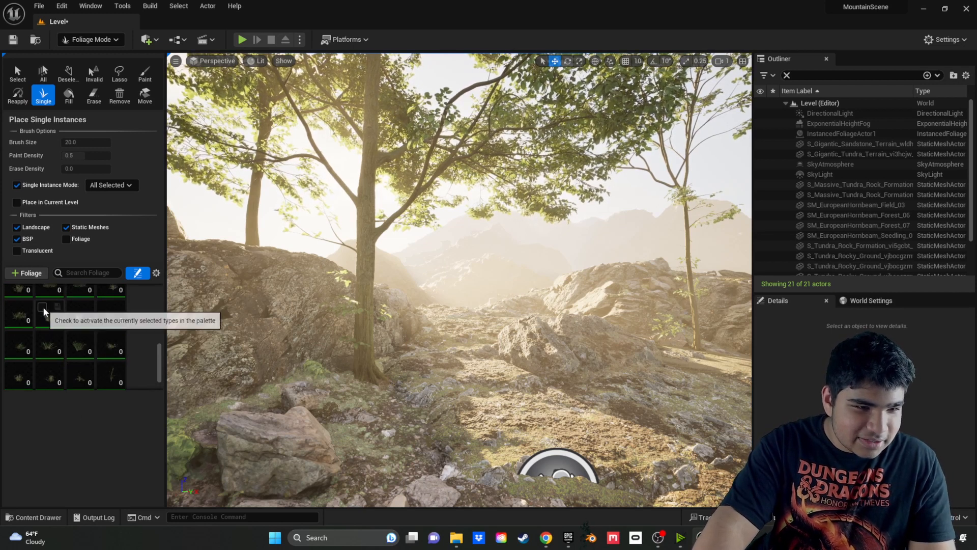
{"action": "scroll", "coordinate": [87, 358], "scroll_direction": "down", "scroll_amount": 1}
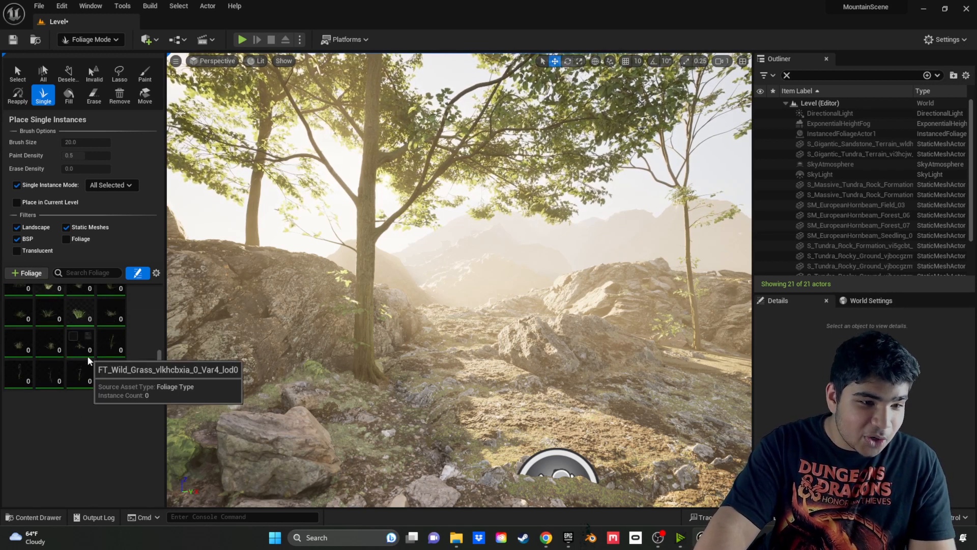
{"action": "left_click", "coordinate": [104, 306]}
{"action": "scroll", "coordinate": [104, 328], "scroll_direction": "up", "scroll_amount": 3}
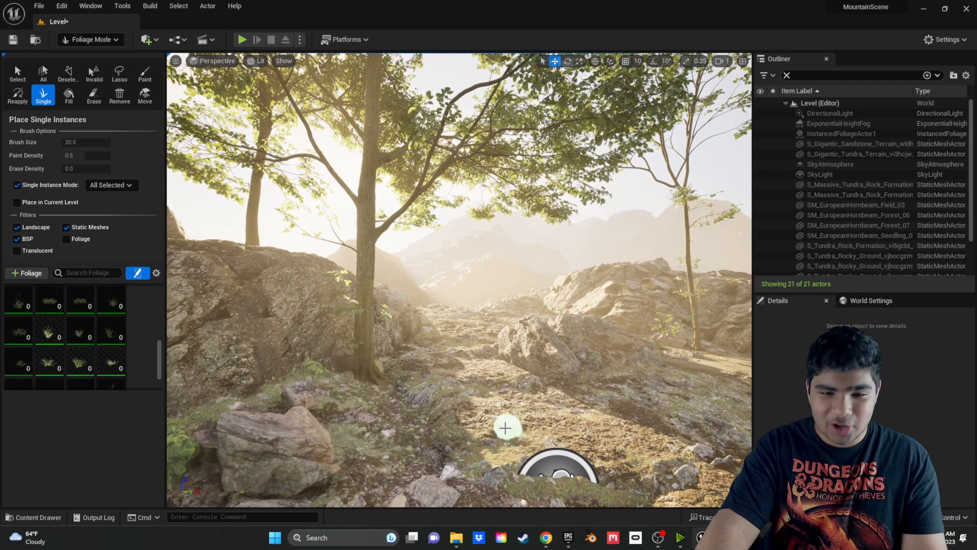
Try placing single instances of the active grass types on the foreground path, inspect them up close, and undo the placements.
{"action": "left_click", "coordinate": [521, 416]}
{"action": "left_click", "coordinate": [529, 421]}
{"action": "mouse_move", "coordinate": [596, 446]}
{"action": "right_mouse_down"}
{"action": "mouse_move", "coordinate": [657, 473]}
{"action": "mouse_move", "coordinate": [554, 504]}
{"action": "mouse_move", "coordinate": [555, 514]}
{"action": "right_mouse_up"}
{"action": "key", "text": "w"}
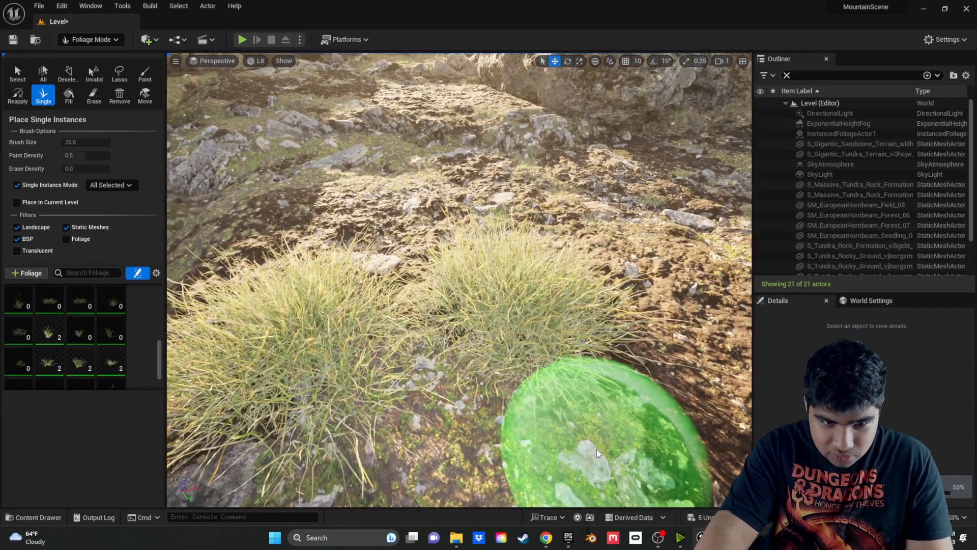
{"action": "key", "text": "ctrl+z"}
{"action": "key", "text": "ctrl+z"}
{"action": "key", "text": "1"}
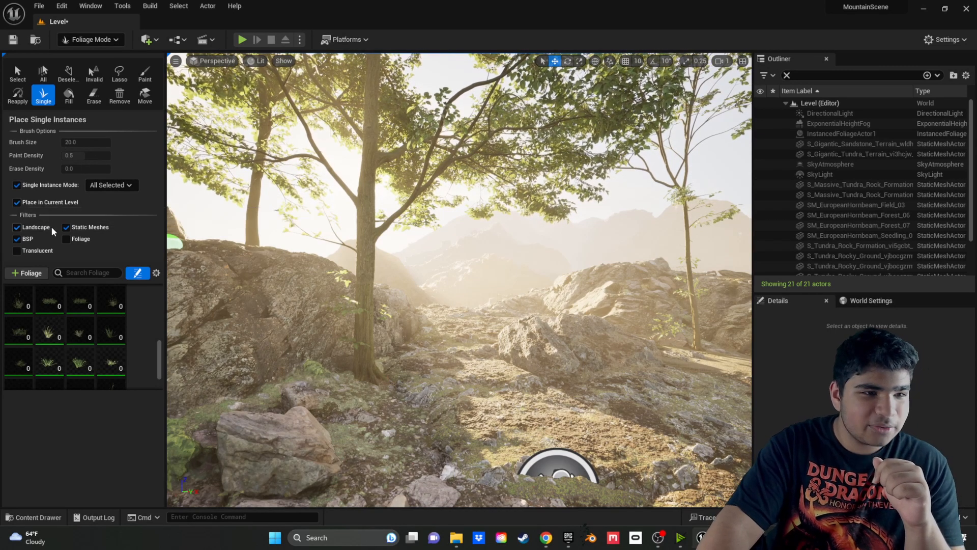
Switch to foliage painting with Single Instance Mode and Place in Current Level off, and reduce the brush size to about 184.
{"action": "left_click", "coordinate": [17, 185]}
{"action": "left_click", "coordinate": [19, 199]}
{"action": "left_click", "coordinate": [19, 201]}
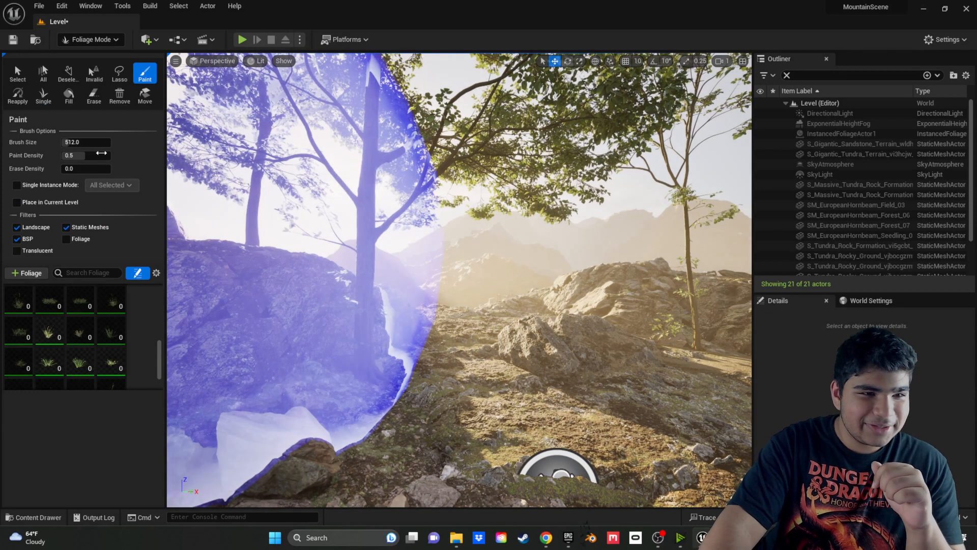
{"action": "left_click_drag", "start_coordinate": [75, 143], "coordinate": [67, 144]}
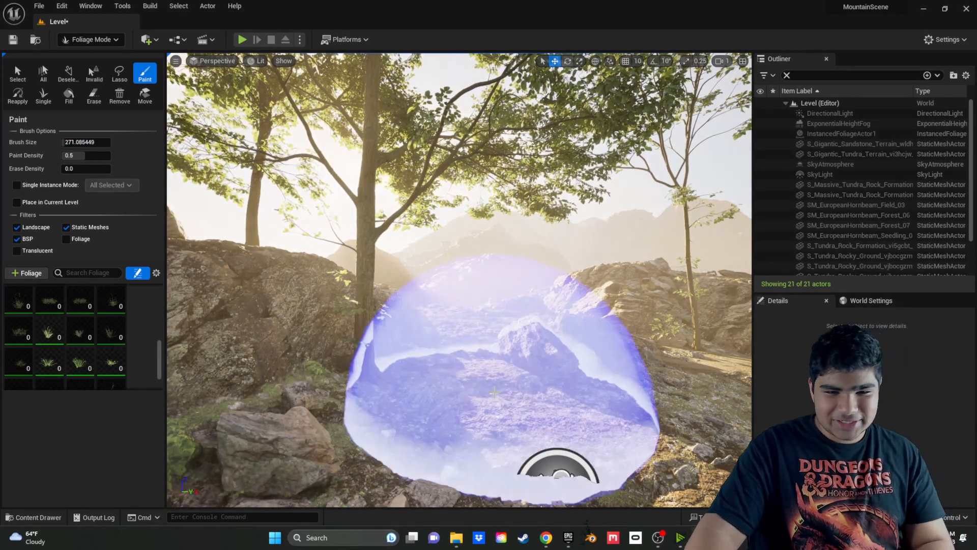
{"action": "left_click_drag", "start_coordinate": [81, 143], "coordinate": [71, 144]}
Paint the active grass types over the foreground path and the ground around the central rock.
{"action": "left_click", "coordinate": [554, 406]}
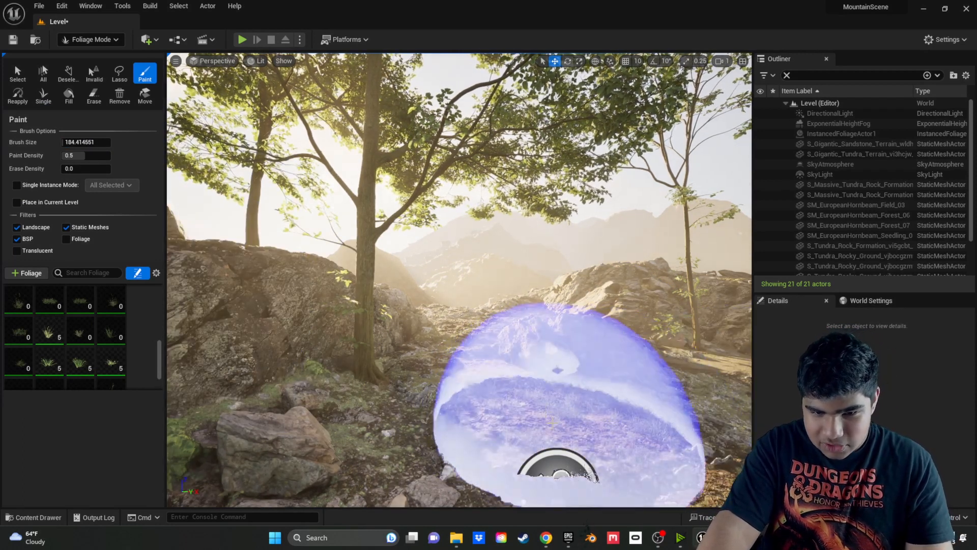
{"action": "key", "text": "w"}
{"action": "mouse_move", "coordinate": [609, 406]}
{"action": "right_mouse_down"}
{"action": "mouse_move", "coordinate": [656, 433]}
{"action": "mouse_move", "coordinate": [657, 453]}
{"action": "mouse_move", "coordinate": [634, 410]}
{"action": "mouse_move", "coordinate": [622, 427]}
{"action": "mouse_move", "coordinate": [633, 409]}
{"action": "right_mouse_up"}
{"action": "key", "text": "s"}
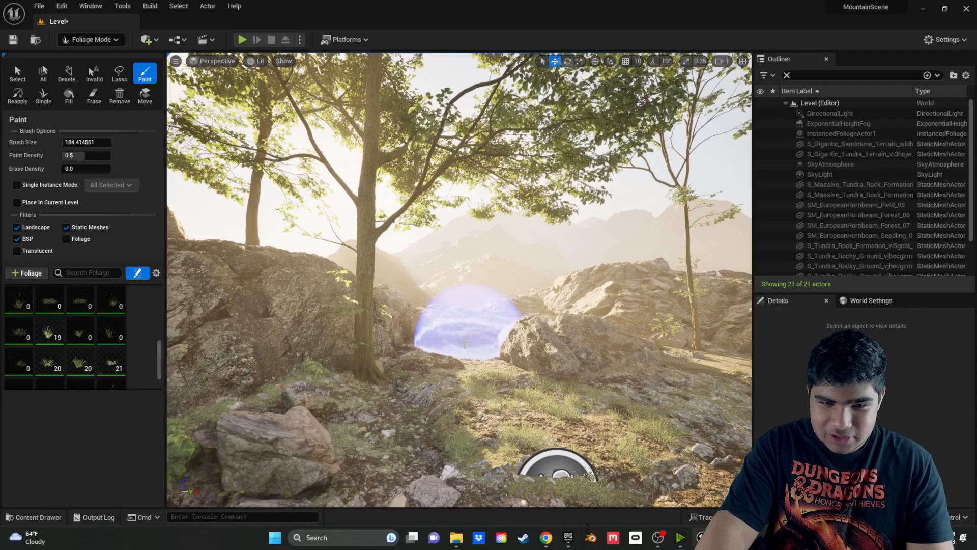
{"action": "key", "text": "w"}
{"action": "right_click_drag", "start_coordinate": [451, 411], "coordinate": [448, 405]}
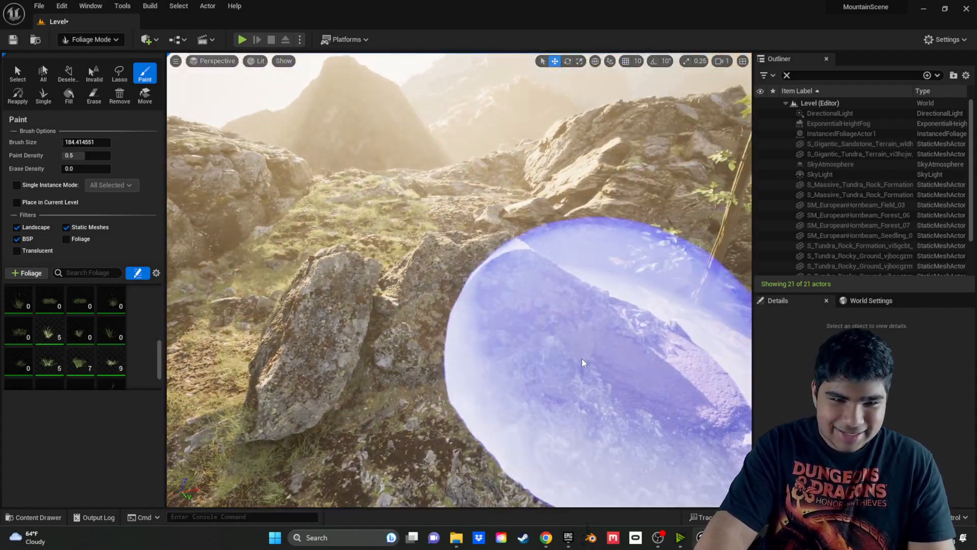
Reduce the foliage brush size to about 55, paint small grass patches on the rocky ground, and undo the last stroke.
{"action": "left_click_drag", "start_coordinate": [84, 142], "coordinate": [67, 142]}
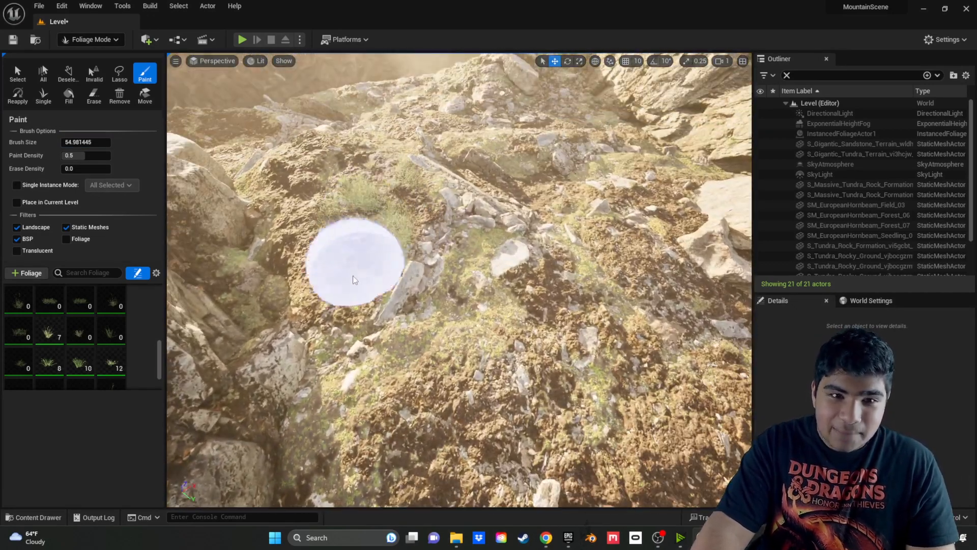
{"action": "mouse_move", "coordinate": [601, 373]}
{"action": "right_mouse_down"}
{"action": "mouse_move", "coordinate": [657, 379]}
{"action": "mouse_move", "coordinate": [661, 433]}
{"action": "right_mouse_up"}
{"action": "left_click", "coordinate": [496, 213]}
{"action": "right_click_drag", "start_coordinate": [585, 269], "coordinate": [591, 223]}
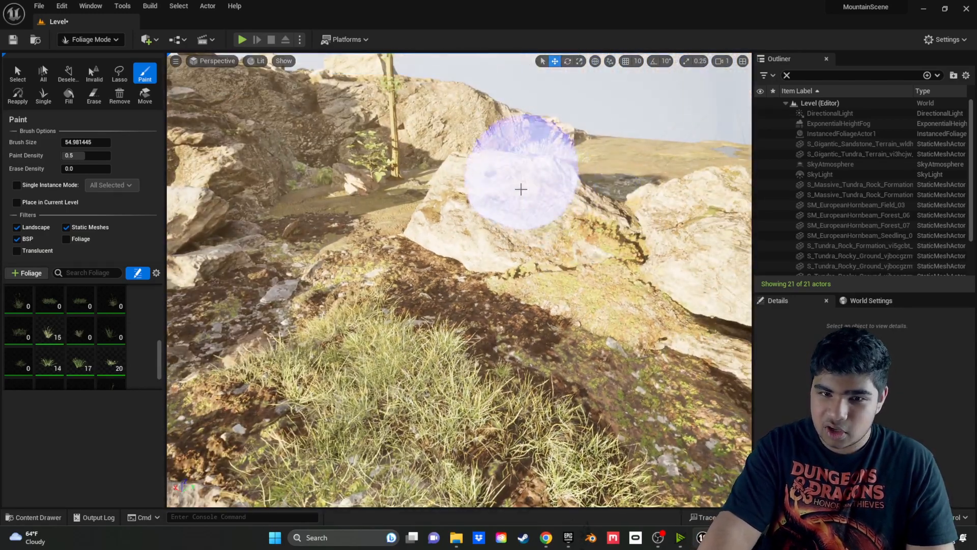
{"action": "key", "text": "ctrl+z"}
Paint grass patches on the mossy areas of the rocky ridge around its boulders.
{"action": "mouse_move", "coordinate": [627, 331]}
{"action": "right_mouse_down"}
{"action": "mouse_move", "coordinate": [529, 285]}
{"action": "mouse_move", "coordinate": [447, 346]}
{"action": "mouse_move", "coordinate": [325, 364]}
{"action": "mouse_move", "coordinate": [331, 407]}
{"action": "right_mouse_up"}
{"action": "right_click_drag", "start_coordinate": [481, 323], "coordinate": [446, 316]}
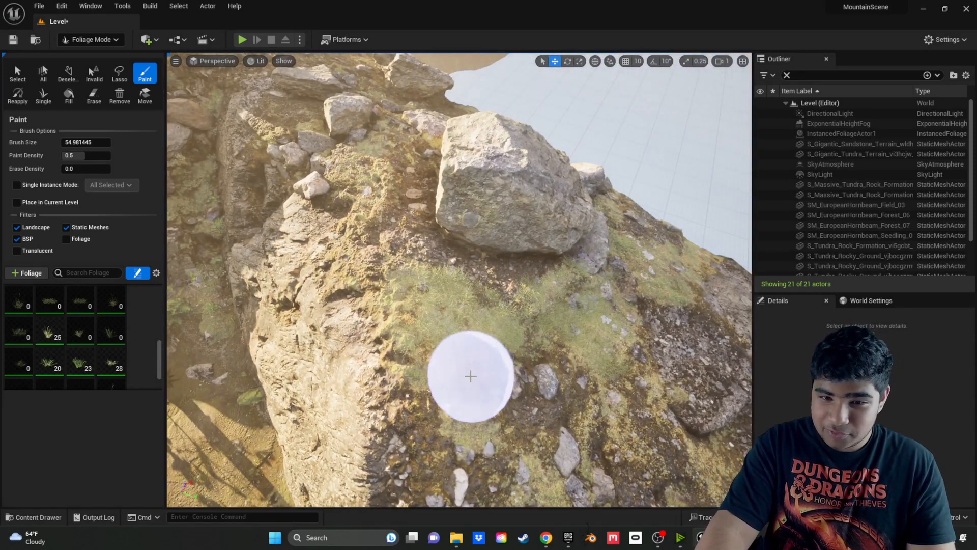
{"action": "left_click", "coordinate": [406, 226]}
{"action": "mouse_move", "coordinate": [406, 226]}
{"action": "right_mouse_down"}
{"action": "mouse_move", "coordinate": [408, 290]}
{"action": "mouse_move", "coordinate": [397, 219]}
{"action": "right_mouse_up"}
{"action": "right_click_drag", "start_coordinate": [515, 284], "coordinate": [585, 351]}
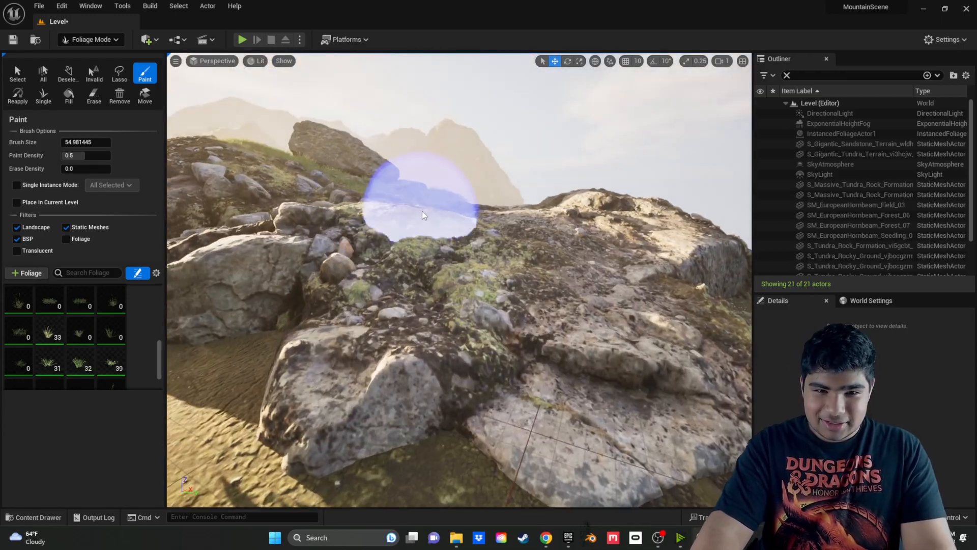
{"action": "mouse_move", "coordinate": [457, 253]}
{"action": "right_mouse_down"}
{"action": "mouse_move", "coordinate": [458, 214]}
{"action": "mouse_move", "coordinate": [448, 239]}
{"action": "mouse_move", "coordinate": [488, 255]}
{"action": "mouse_move", "coordinate": [494, 246]}
{"action": "right_mouse_up"}
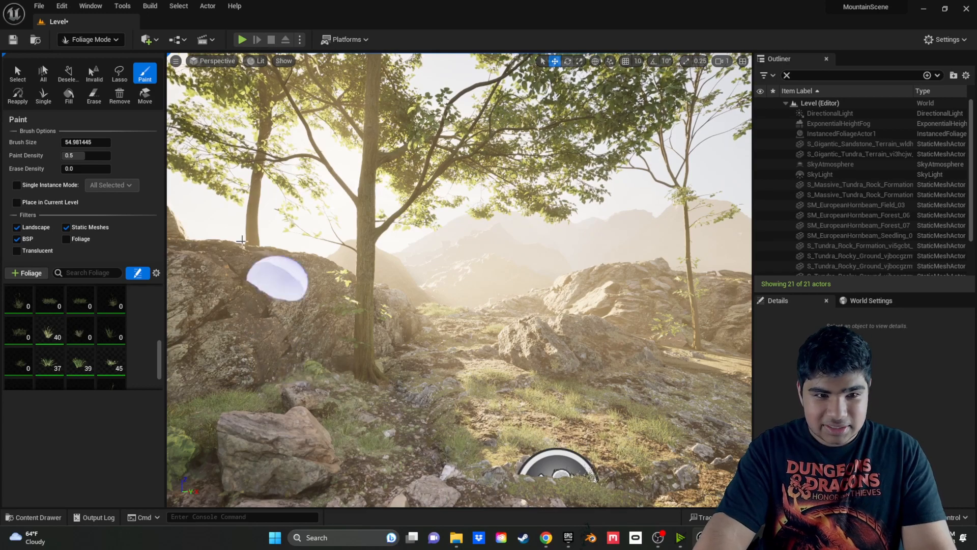
Paint more grass patches across the rocks and slopes around the trees, and return to the saved main view.
{"action": "right_click_drag", "start_coordinate": [224, 265], "coordinate": [250, 295]}
{"action": "mouse_move", "coordinate": [250, 295]}
{"action": "left_mouse_down"}
{"action": "mouse_move", "coordinate": [353, 299]}
{"action": "mouse_move", "coordinate": [270, 229]}
{"action": "left_mouse_up"}
{"action": "right_click_drag", "start_coordinate": [270, 229], "coordinate": [338, 246]}
{"action": "mouse_move", "coordinate": [343, 246]}
{"action": "left_mouse_down"}
{"action": "mouse_move", "coordinate": [407, 233]}
{"action": "mouse_move", "coordinate": [439, 283]}
{"action": "mouse_move", "coordinate": [262, 399]}
{"action": "mouse_move", "coordinate": [353, 389]}
{"action": "left_mouse_up"}
{"action": "mouse_move", "coordinate": [353, 390]}
{"action": "right_mouse_down"}
{"action": "mouse_move", "coordinate": [326, 410]}
{"action": "mouse_move", "coordinate": [334, 389]}
{"action": "mouse_move", "coordinate": [353, 388]}
{"action": "right_mouse_up"}
{"action": "left_click_drag", "start_coordinate": [419, 329], "coordinate": [389, 331]}
{"action": "right_click_drag", "start_coordinate": [389, 331], "coordinate": [411, 360]}
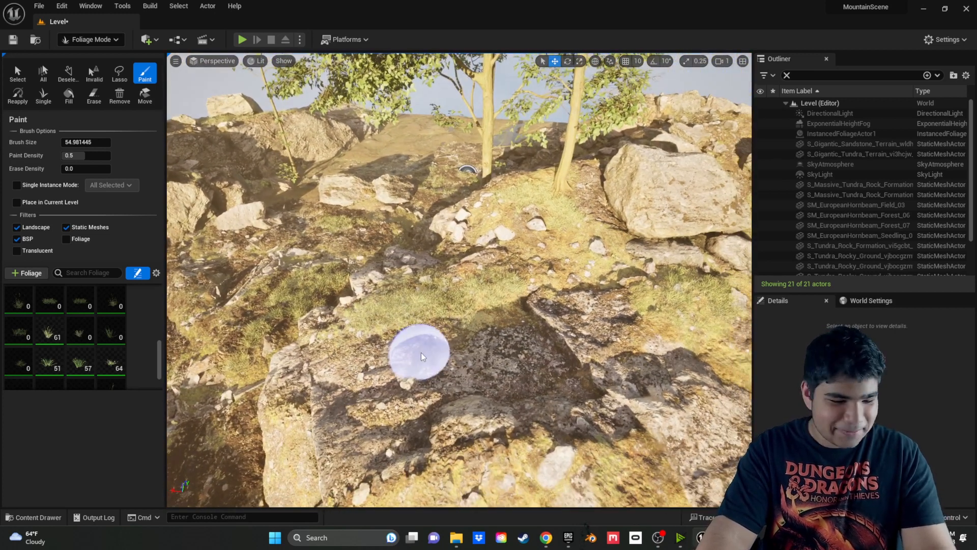
{"action": "key", "text": "1"}
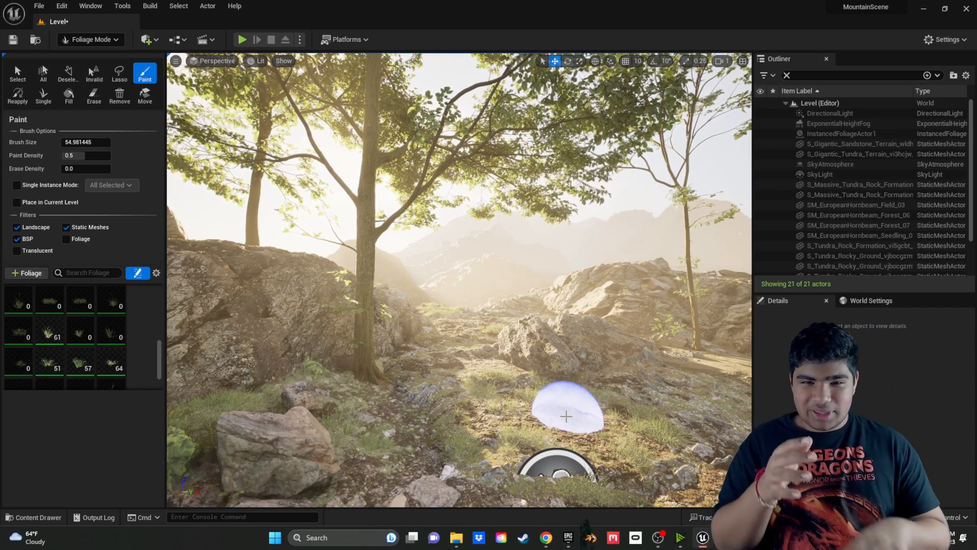
Return to Selection mode, briefly play-test the level, stop it, and inspect the grass-covered scene.
{"action": "left_click", "coordinate": [91, 39]}
{"action": "left_click", "coordinate": [95, 57]}
{"action": "left_click", "coordinate": [248, 39]}
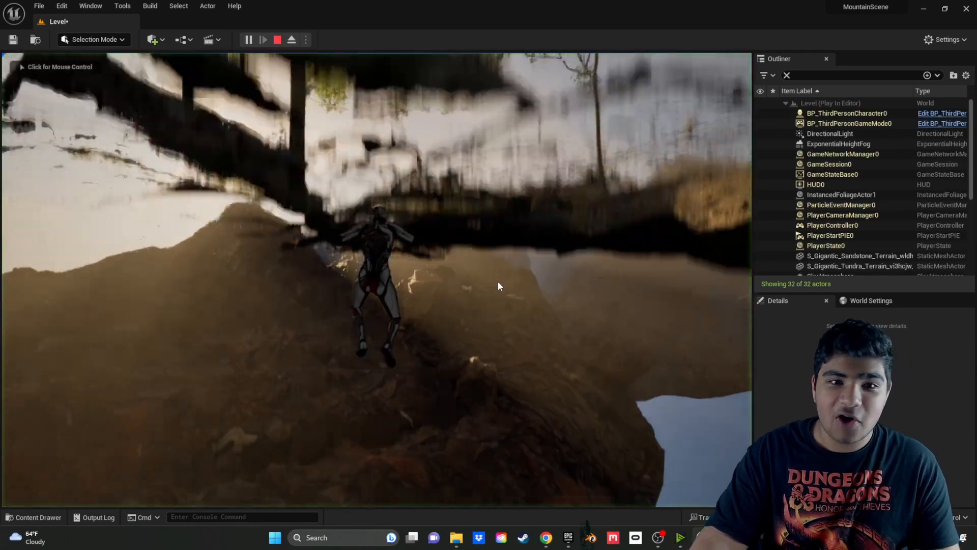
{"action": "key", "text": "Escape"}
{"action": "right_click_drag", "start_coordinate": [492, 297], "coordinate": [486, 321]}
{"action": "key", "text": "w"}
{"action": "key", "text": "s"}
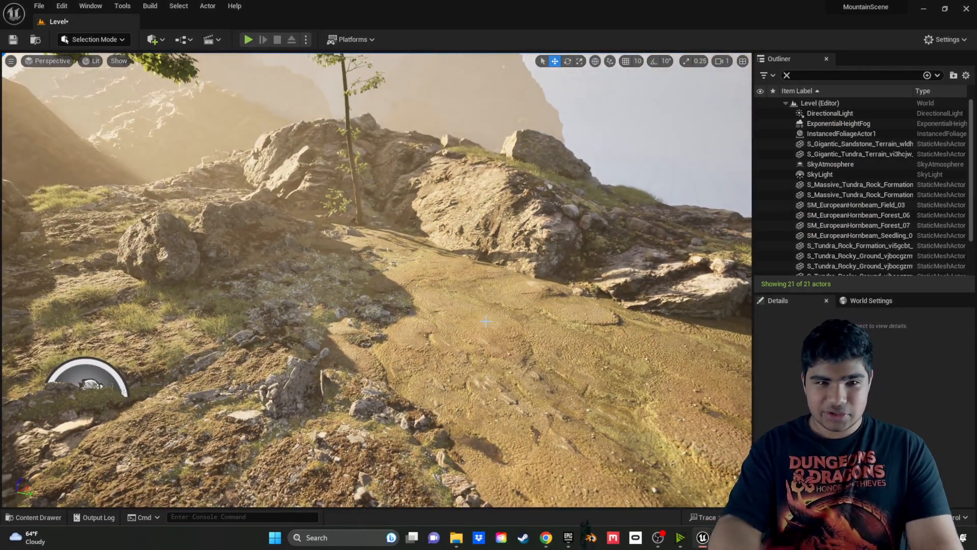
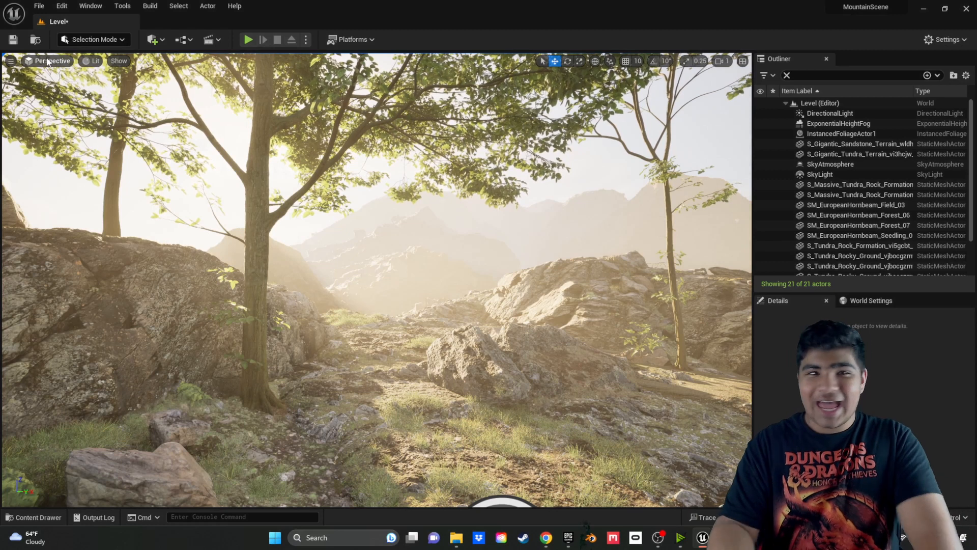
Place a Cine Camera Actor on the grassy ground in the foreground.
{"action": "left_click", "coordinate": [151, 40]}
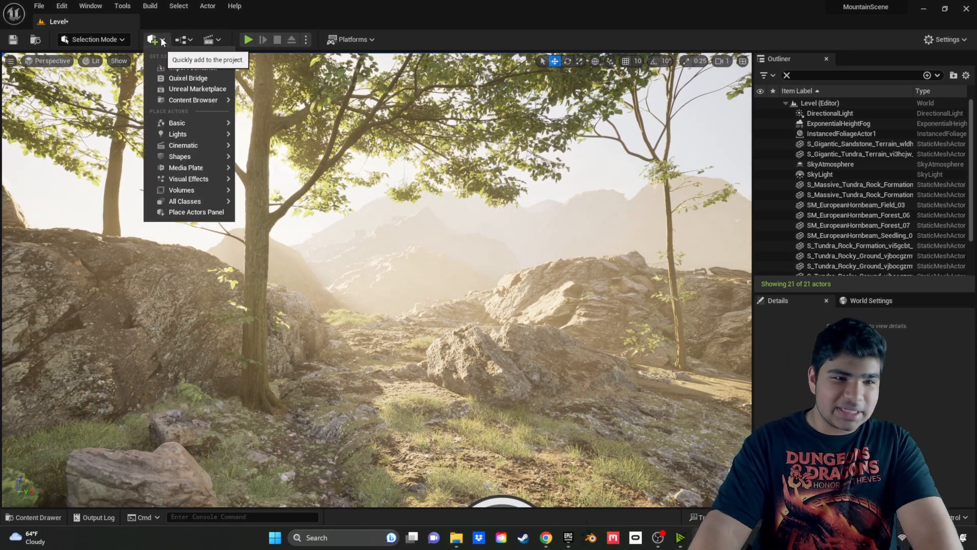
{"action": "mouse_move", "coordinate": [226, 170]}
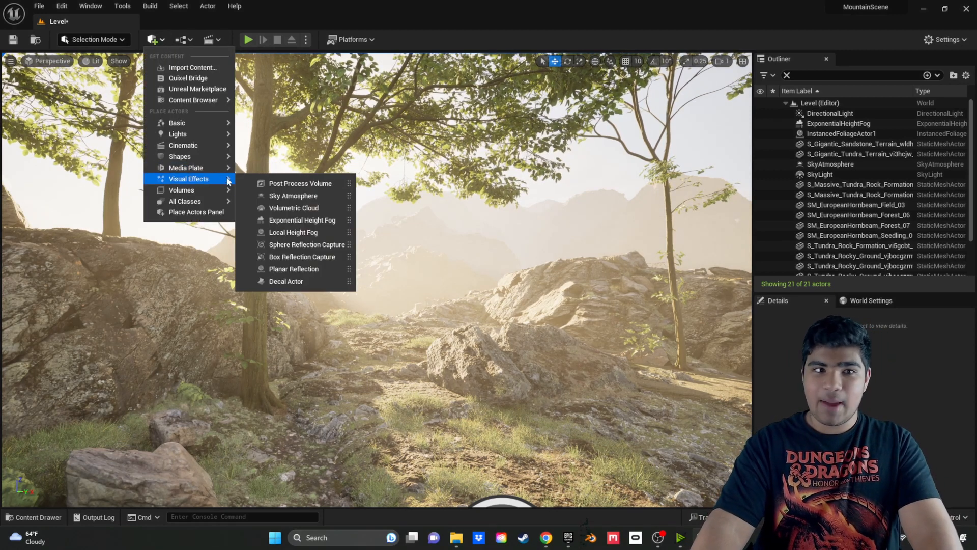
{"action": "mouse_move", "coordinate": [208, 187]}
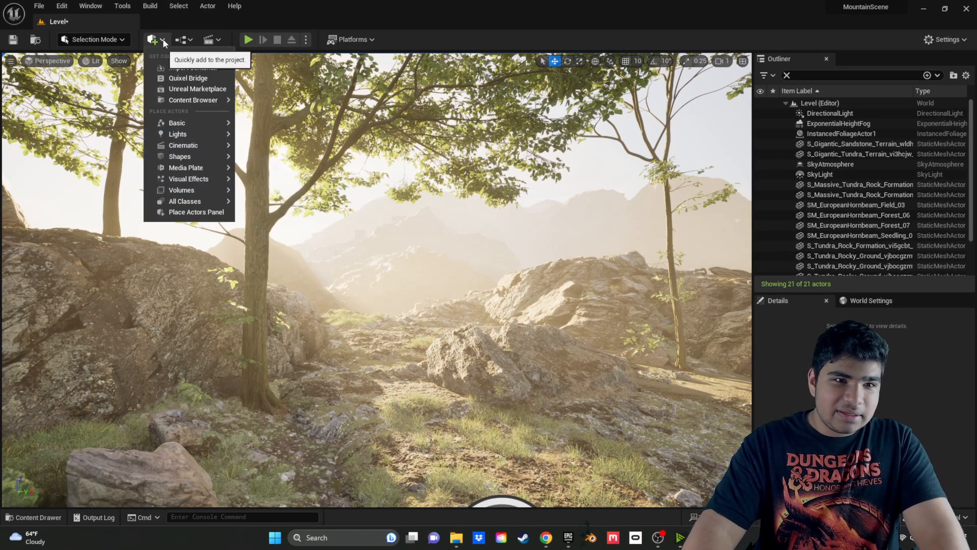
{"action": "mouse_move", "coordinate": [202, 147]}
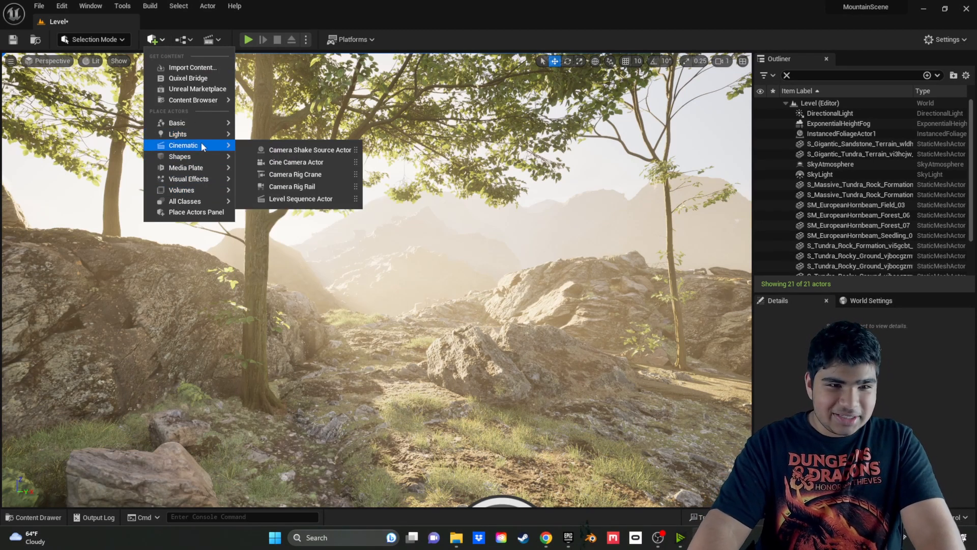
{"action": "left_click_drag", "start_coordinate": [279, 163], "coordinate": [418, 464]}
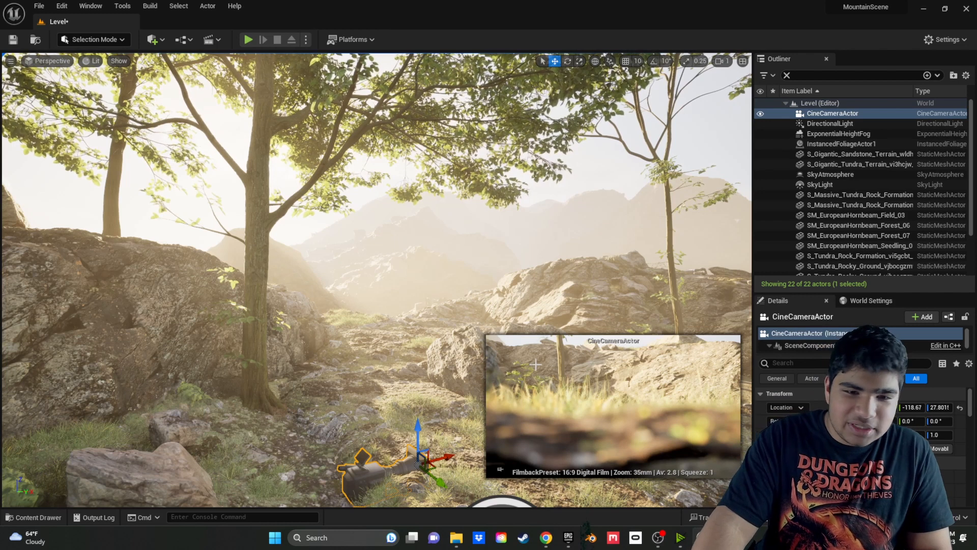
Snap the CineCameraActor to the current view and start piloting it.
{"action": "right_click", "coordinate": [864, 114]}
{"action": "mouse_move", "coordinate": [874, 159]}
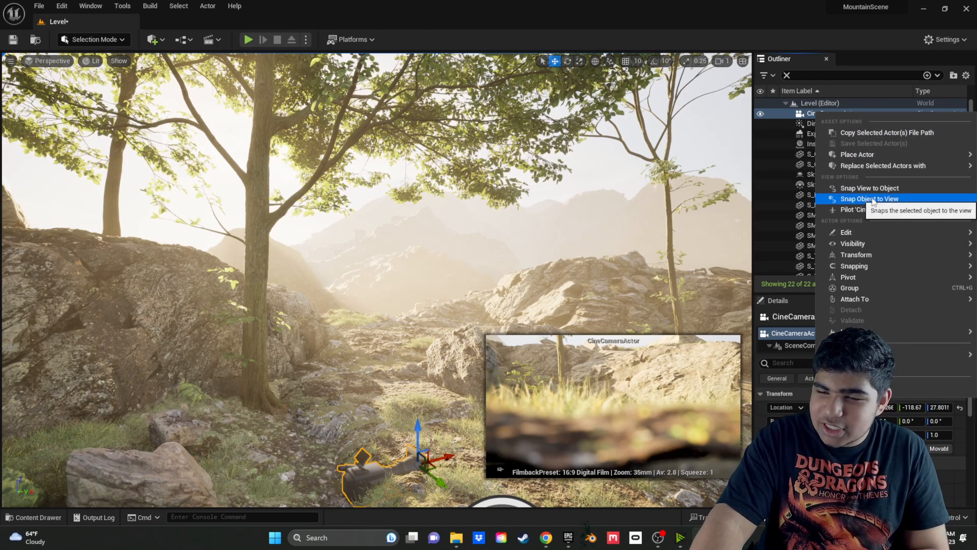
{"action": "left_click", "coordinate": [871, 199]}
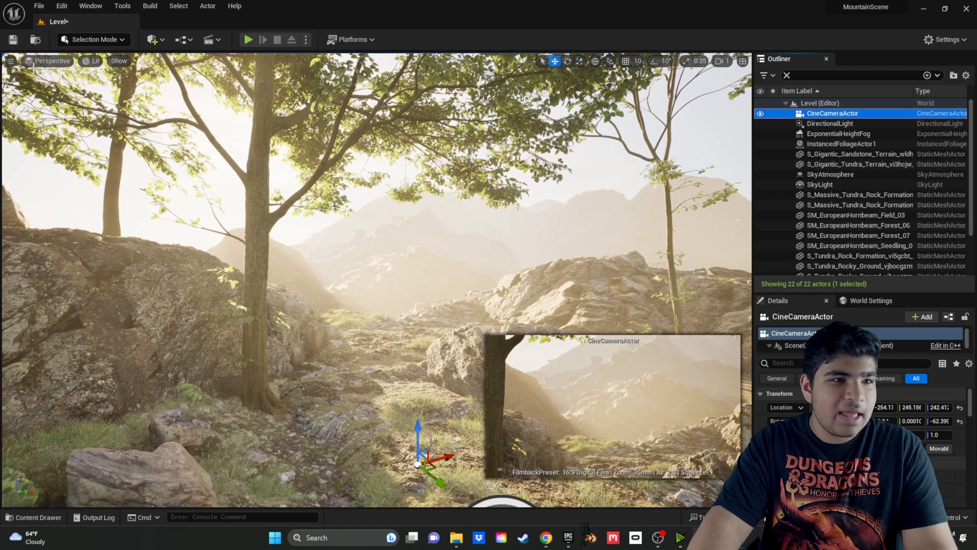
{"action": "right_click", "coordinate": [860, 113]}
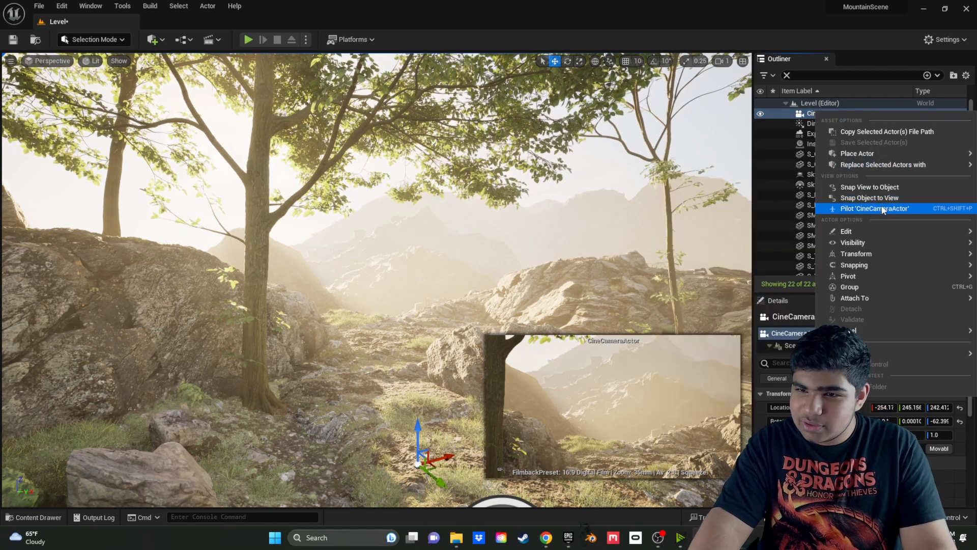
{"action": "left_click", "coordinate": [875, 209]}
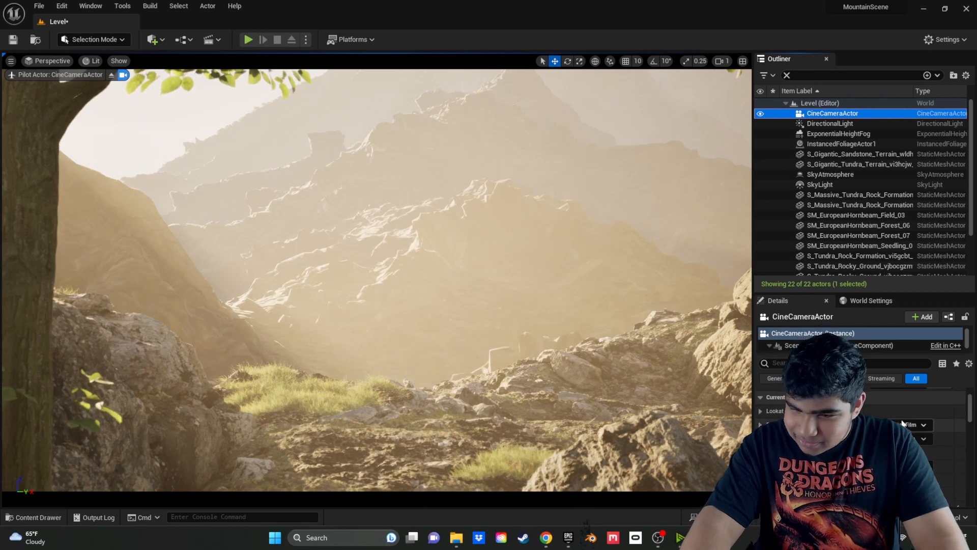
Try the 35mm Academy and 16:9 Digital Film presets, and set the CineCameraActor's filmback to 16:9 DSLR.
{"action": "left_click", "coordinate": [908, 426]}
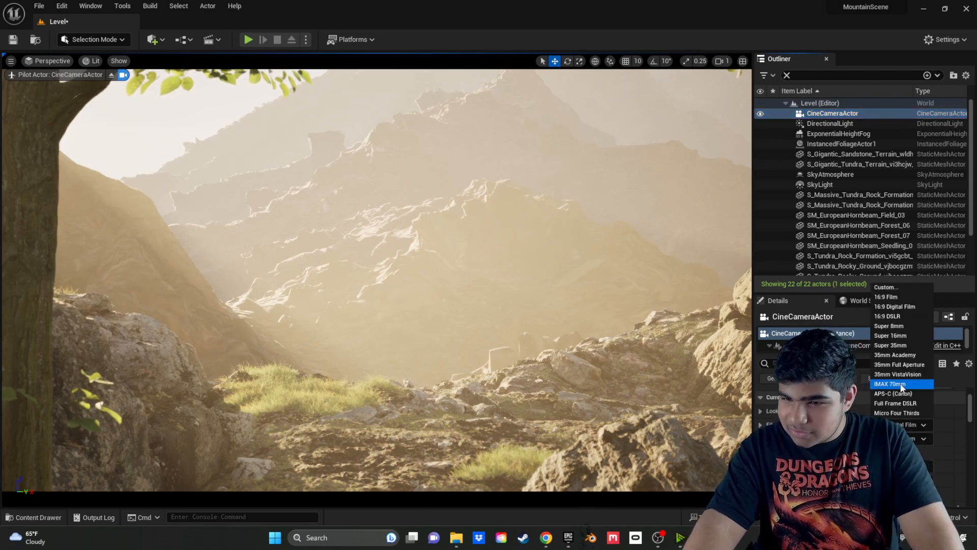
{"action": "left_click", "coordinate": [899, 355]}
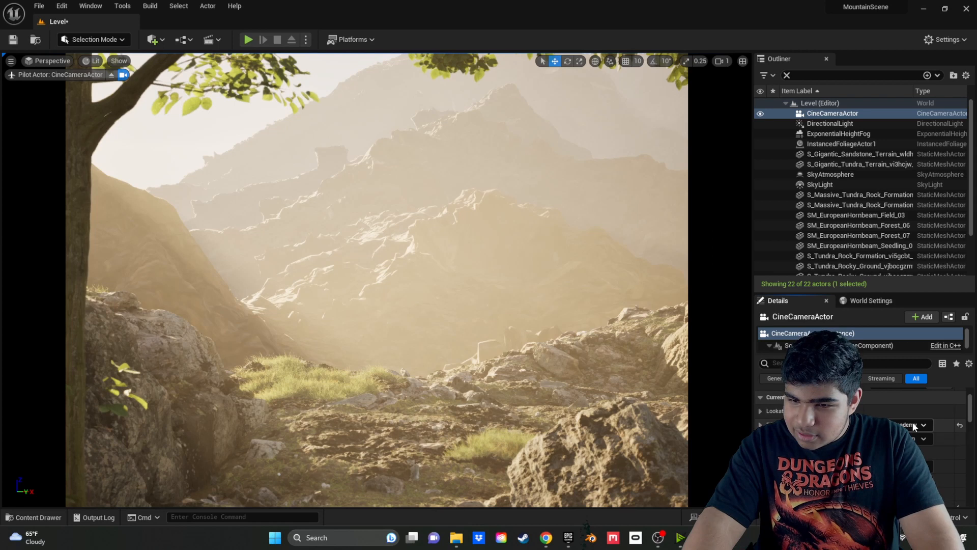
{"action": "left_click", "coordinate": [915, 427]}
{"action": "left_click", "coordinate": [901, 317]}
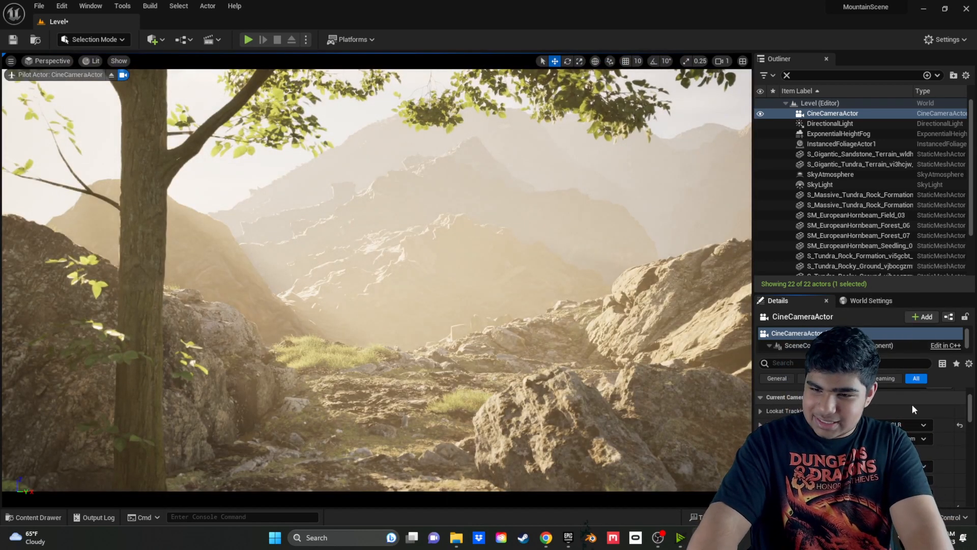
{"action": "left_click", "coordinate": [916, 425]}
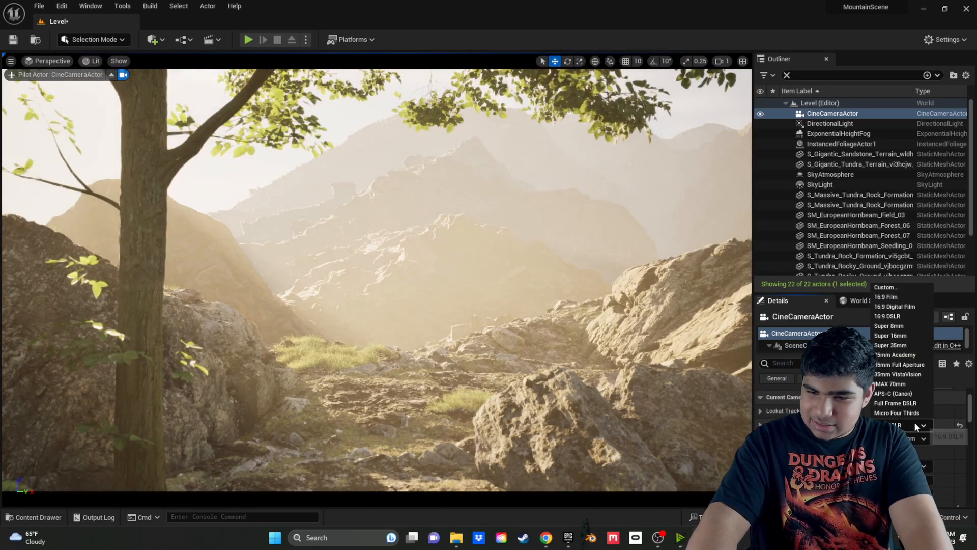
{"action": "left_click", "coordinate": [914, 308]}
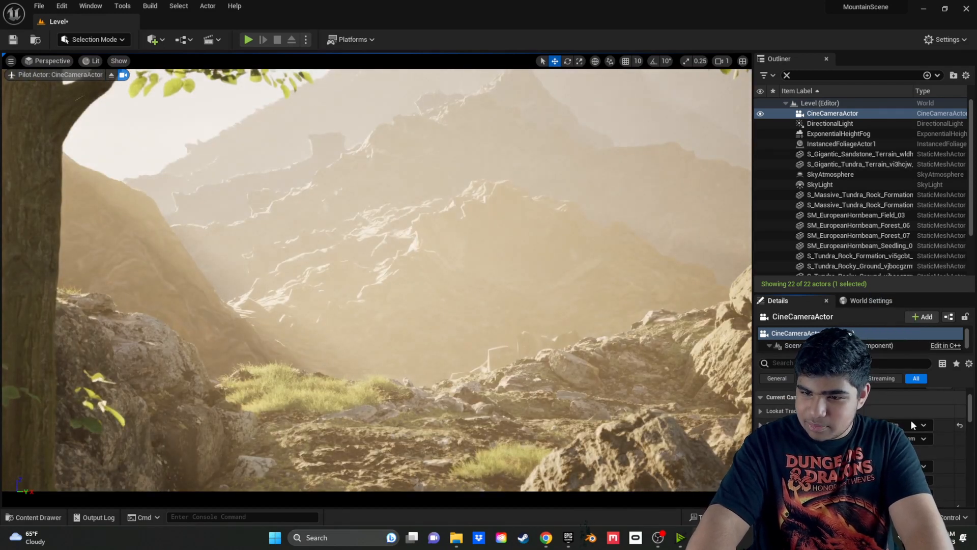
{"action": "left_click", "coordinate": [912, 424]}
{"action": "left_click", "coordinate": [899, 309]}
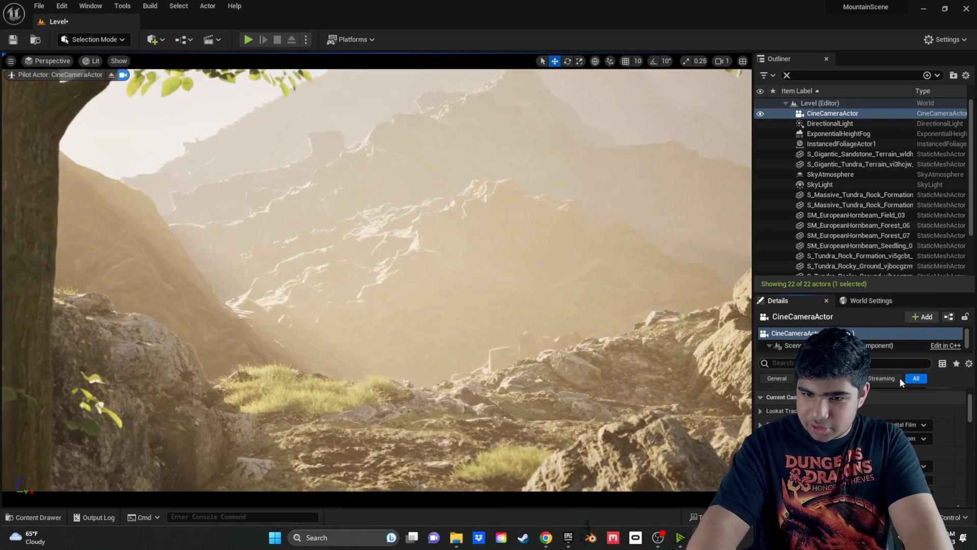
{"action": "left_click", "coordinate": [912, 426]}
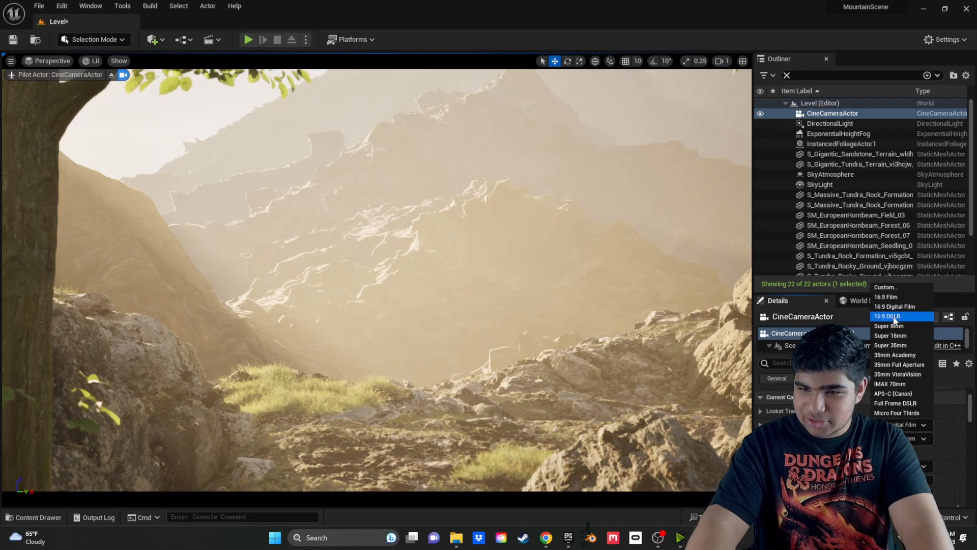
{"action": "left_click", "coordinate": [894, 317]}
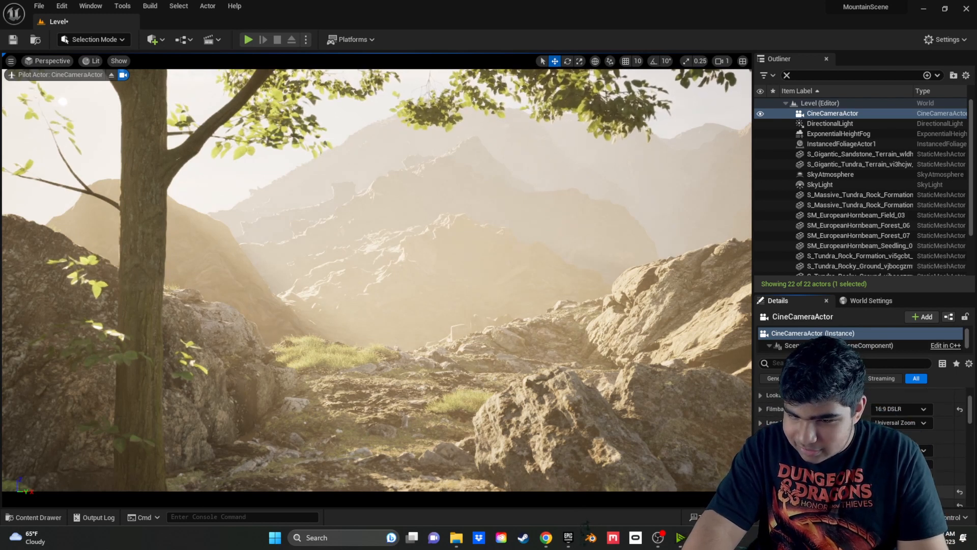
Reduce the camera's focal length to about 22 mm and reframe the shot with both trees around the distant mountains.
{"action": "mouse_move", "coordinate": [905, 448]}
{"action": "left_mouse_down"}
{"action": "mouse_move", "coordinate": [890, 448]}
{"action": "mouse_move", "coordinate": [900, 448]}
{"action": "left_mouse_up"}
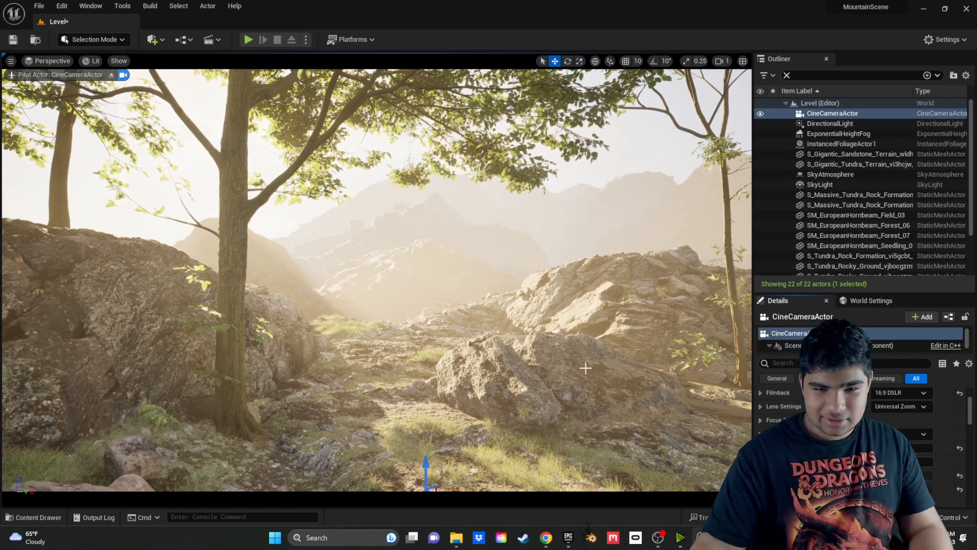
{"action": "right_click_drag", "start_coordinate": [377, 280], "coordinate": [402, 256]}
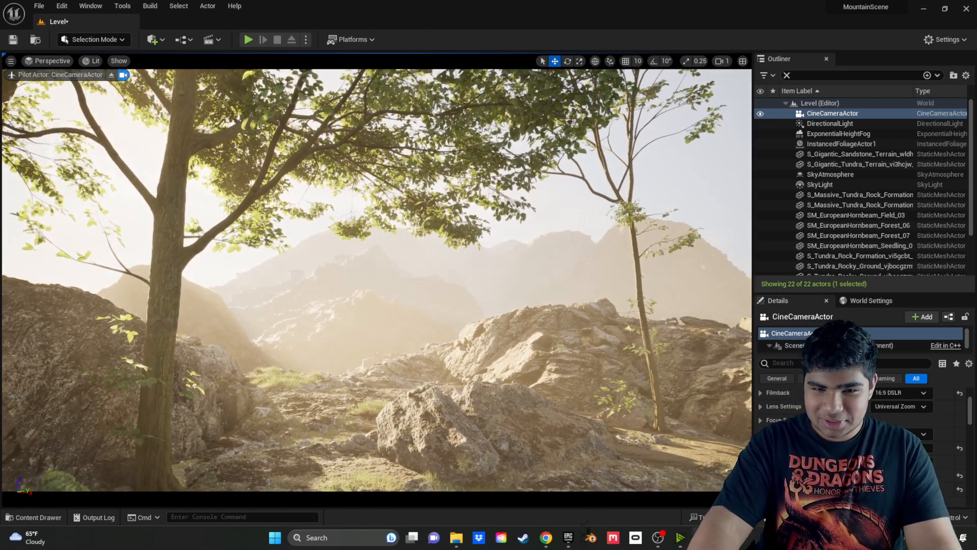
{"action": "right_click_drag", "start_coordinate": [513, 357], "coordinate": [463, 358]}
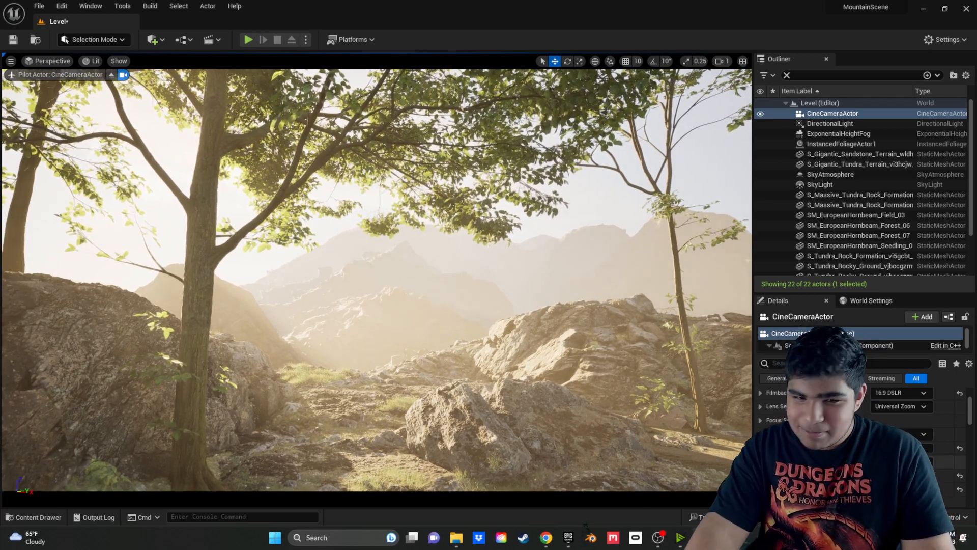
{"action": "scroll", "coordinate": [865, 418], "scroll_direction": "down", "scroll_amount": 2}
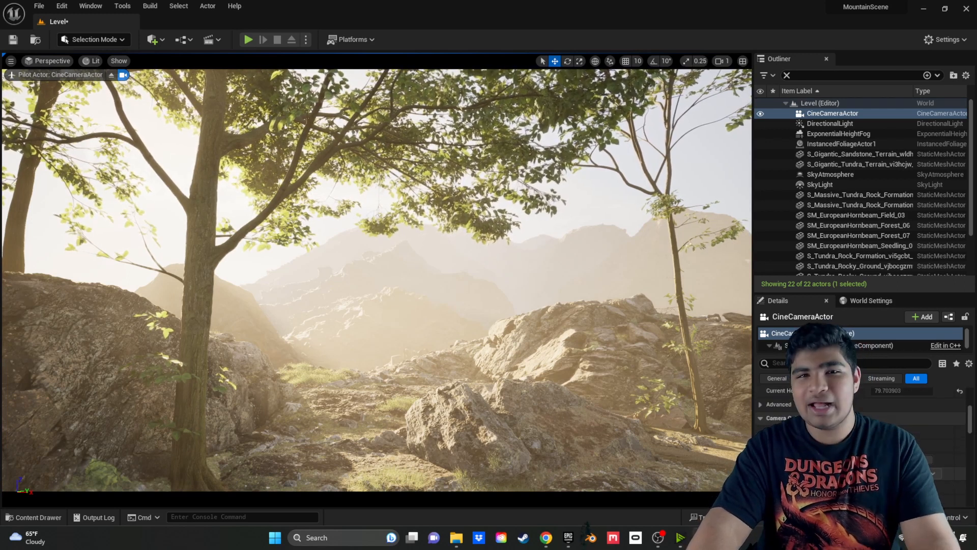
{"action": "scroll", "coordinate": [865, 417], "scroll_direction": "up", "scroll_amount": 2}
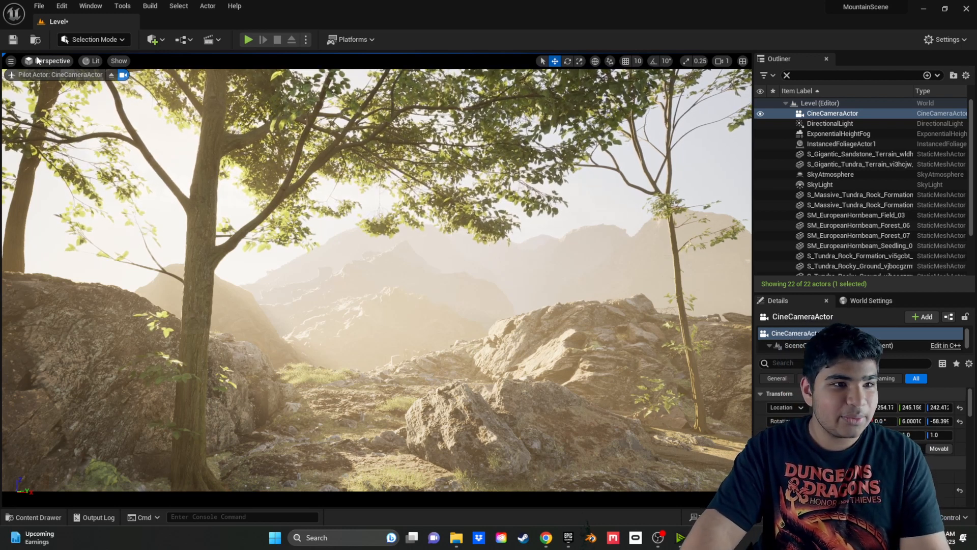
Stop piloting the CineCameraActor and pull the free view back to look down over the foreground rocks.
{"action": "left_click", "coordinate": [111, 75]}
{"action": "key", "text": "s"}
{"action": "right_click_drag", "start_coordinate": [306, 204], "coordinate": [305, 260]}
{"action": "right_click_drag", "start_coordinate": [488, 155], "coordinate": [493, 153]}
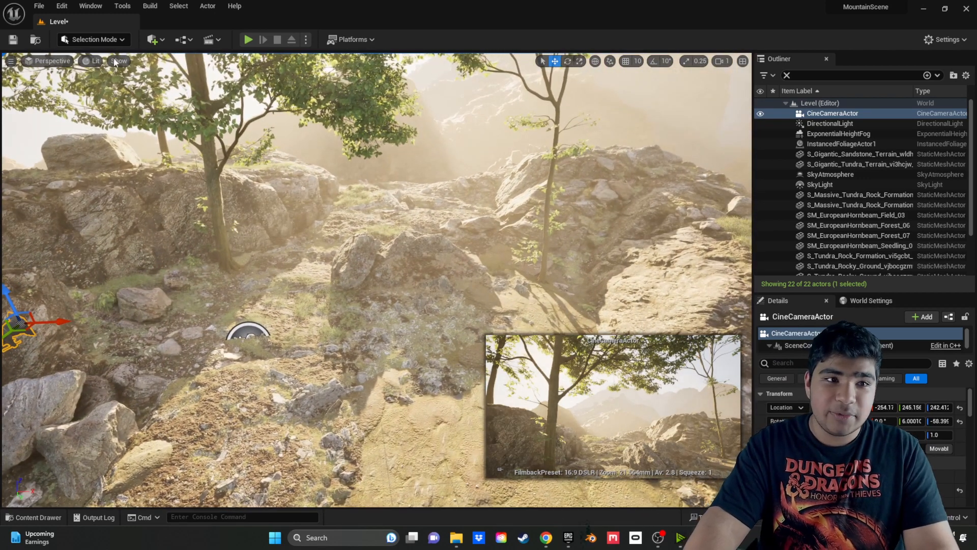
Place a Post Process Volume on the rocky ground near the central boulder.
{"action": "left_click", "coordinate": [154, 40]}
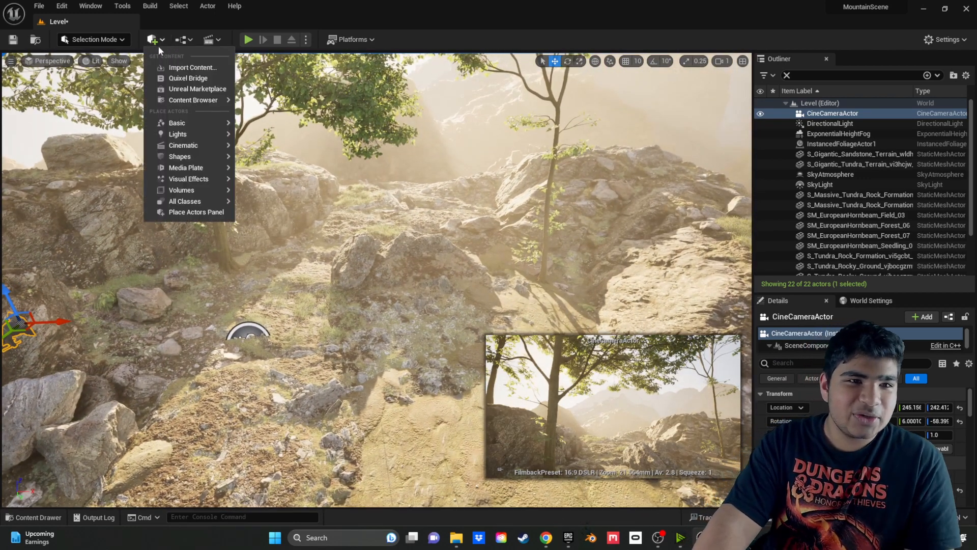
{"action": "mouse_move", "coordinate": [203, 190]}
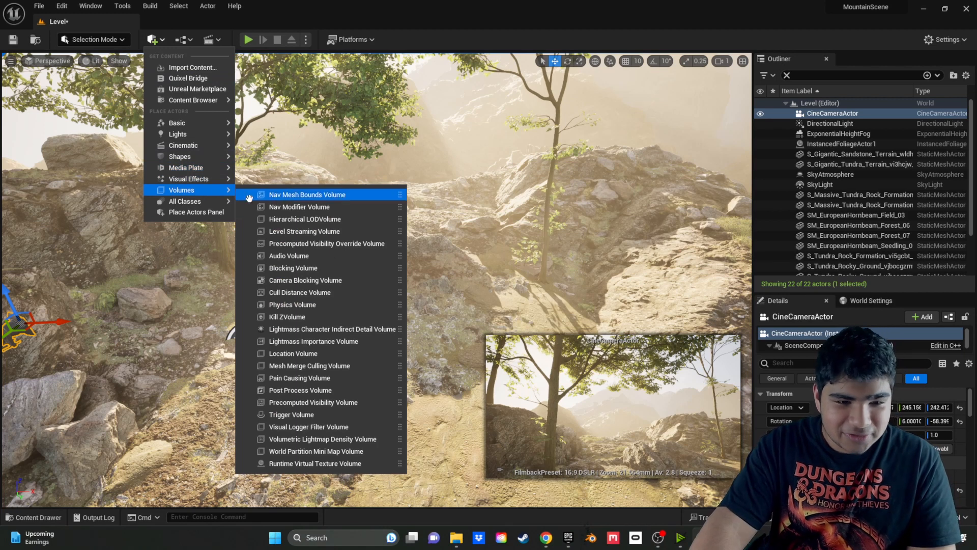
{"action": "left_click", "coordinate": [319, 390]}
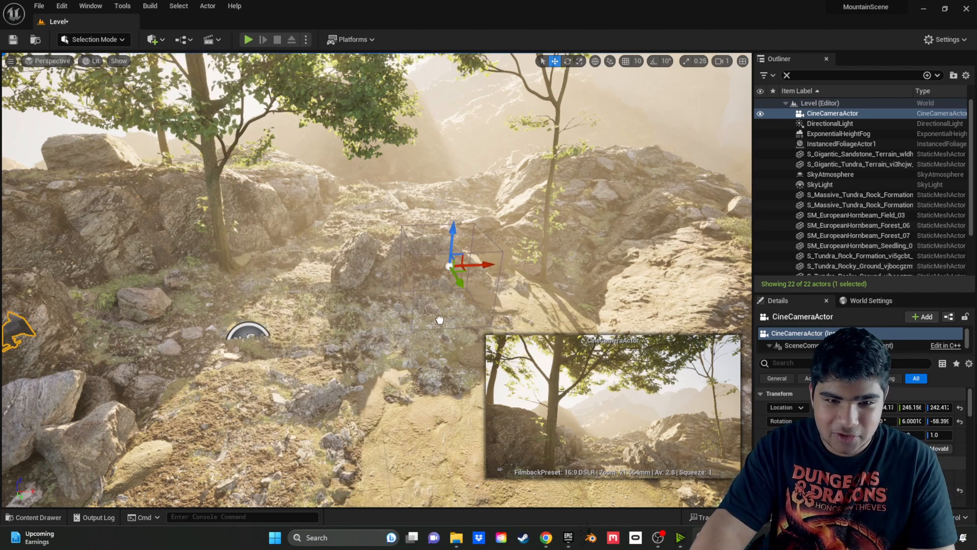
{"action": "left_click_drag", "start_coordinate": [423, 341], "coordinate": [420, 332]}
{"action": "right_click_drag", "start_coordinate": [420, 332], "coordinate": [562, 348]}
{"action": "key", "text": "w"}
{"action": "key", "text": "w"}
{"action": "key", "text": "s"}
{"action": "key", "text": "s"}
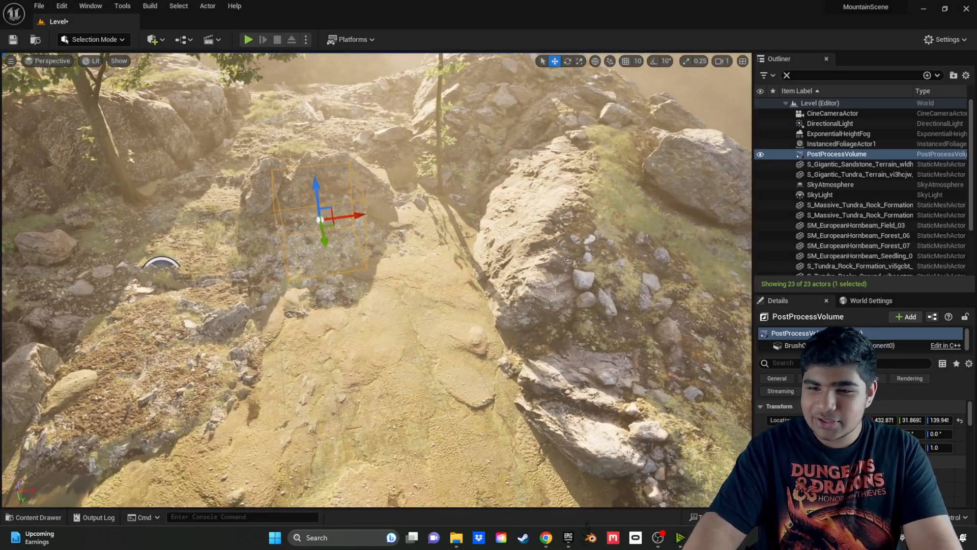
Find the Post Process Volume's Infinite Extent (Unbound) setting, enable it, and clear the property filter.
{"action": "left_click_drag", "start_coordinate": [811, 290], "coordinate": [812, 196]}
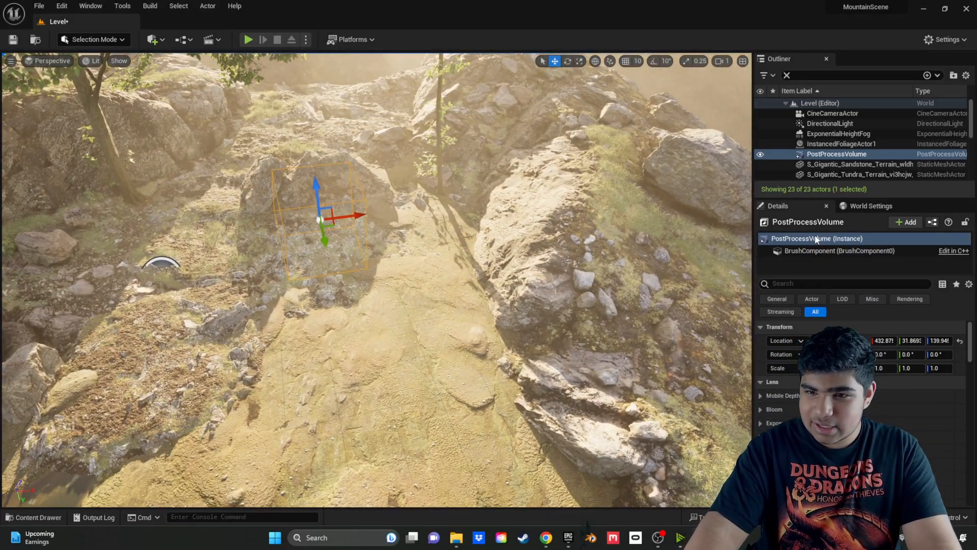
{"action": "left_click", "coordinate": [827, 283]}
{"action": "type", "text": "infinite"}
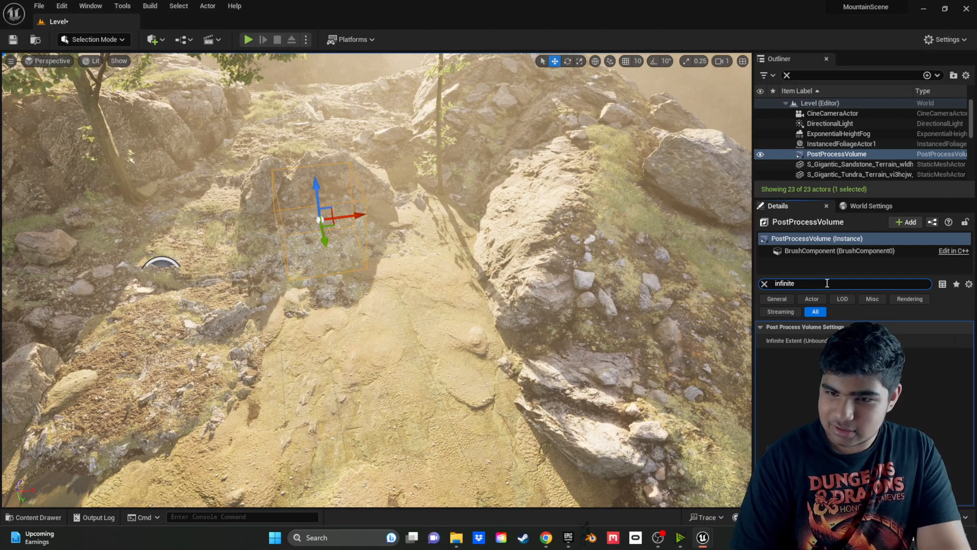
{"action": "left_click", "coordinate": [874, 340]}
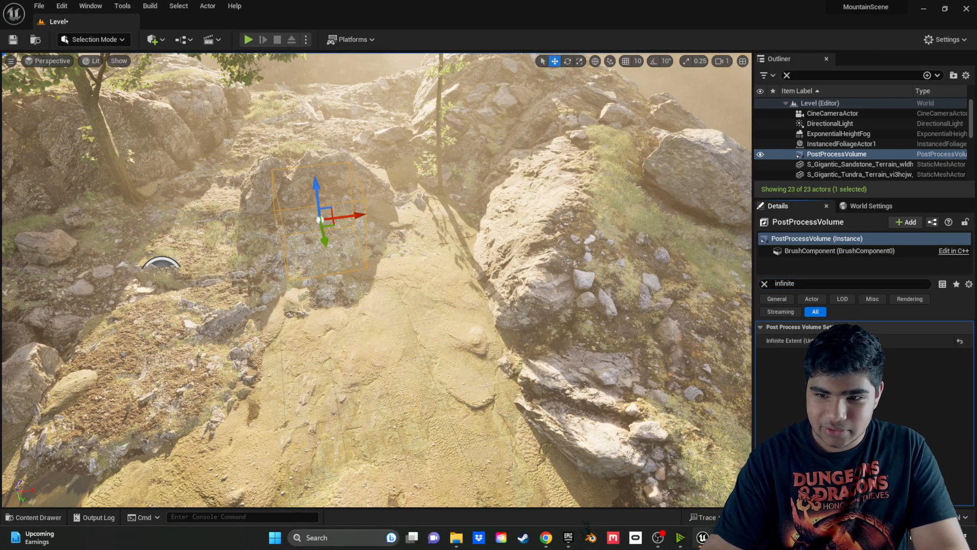
{"action": "right_click_drag", "start_coordinate": [611, 336], "coordinate": [610, 325]}
{"action": "right_click_drag", "start_coordinate": [440, 306], "coordinate": [441, 244]}
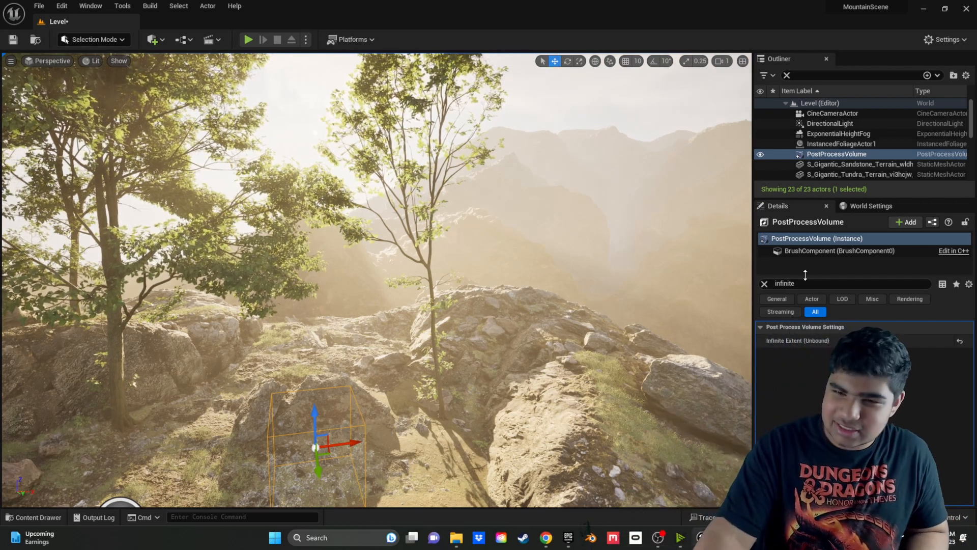
{"action": "left_click", "coordinate": [764, 283]}
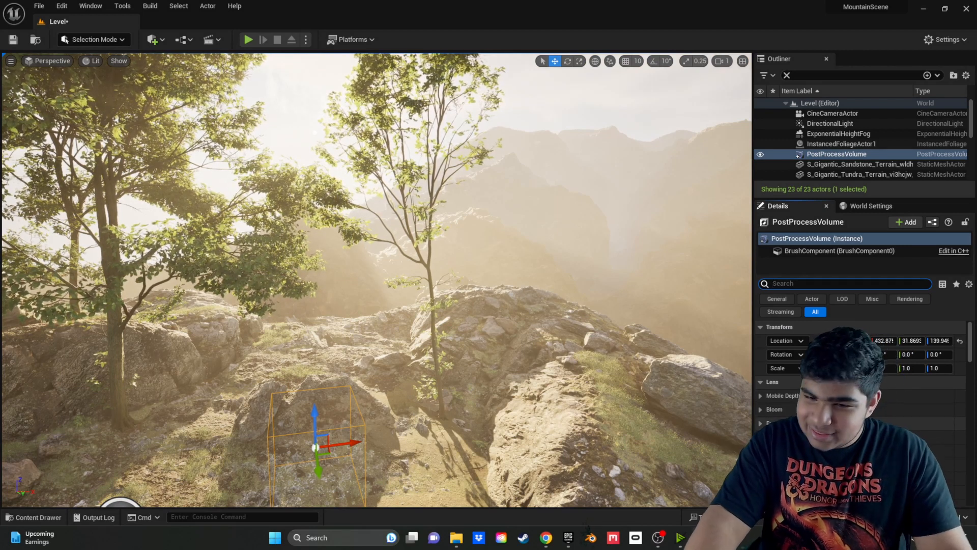
Override the Post Process Volume's exposure metering mode with Manual and raise the exposure compensation until the scene is clearly lit.
{"action": "left_click", "coordinate": [761, 425]}
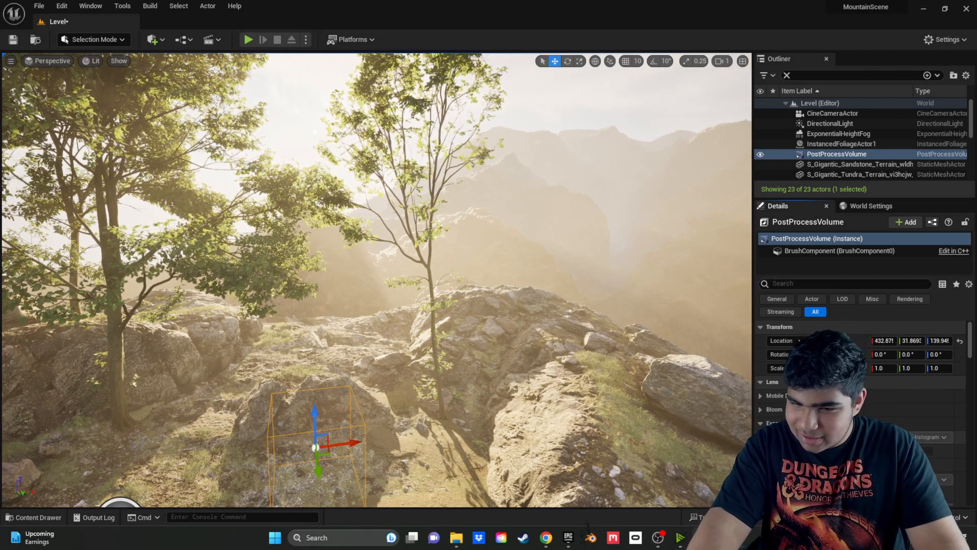
{"action": "left_click", "coordinate": [909, 437]}
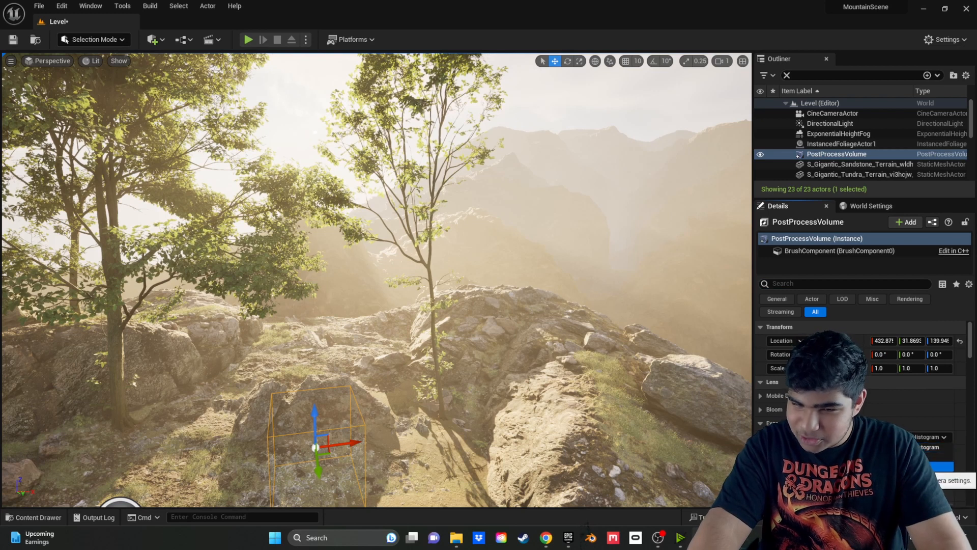
{"action": "left_click", "coordinate": [908, 466]}
{"action": "right_click_drag", "start_coordinate": [714, 432], "coordinate": [731, 398]}
{"action": "key", "text": "a"}
{"action": "key", "text": "w"}
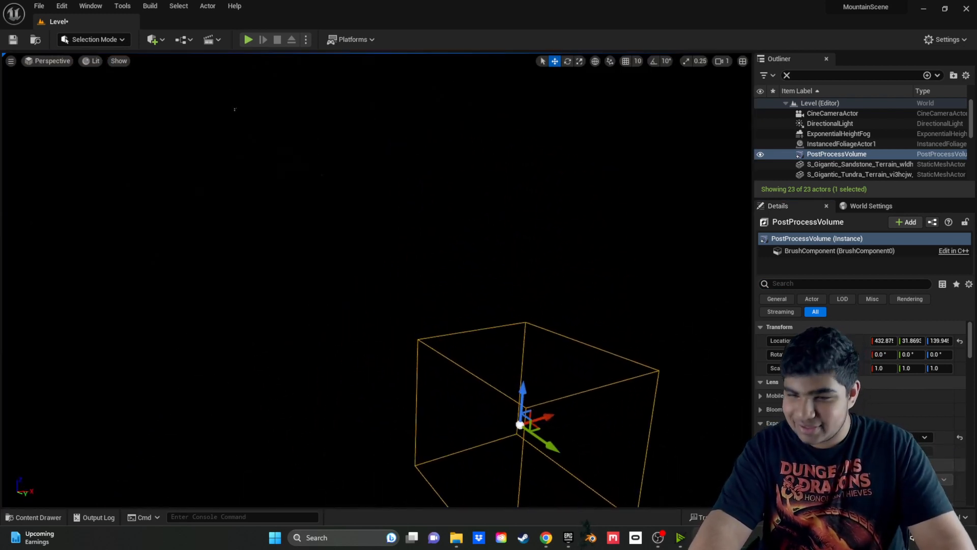
{"action": "left_click_drag", "start_coordinate": [901, 451], "coordinate": [927, 451]}
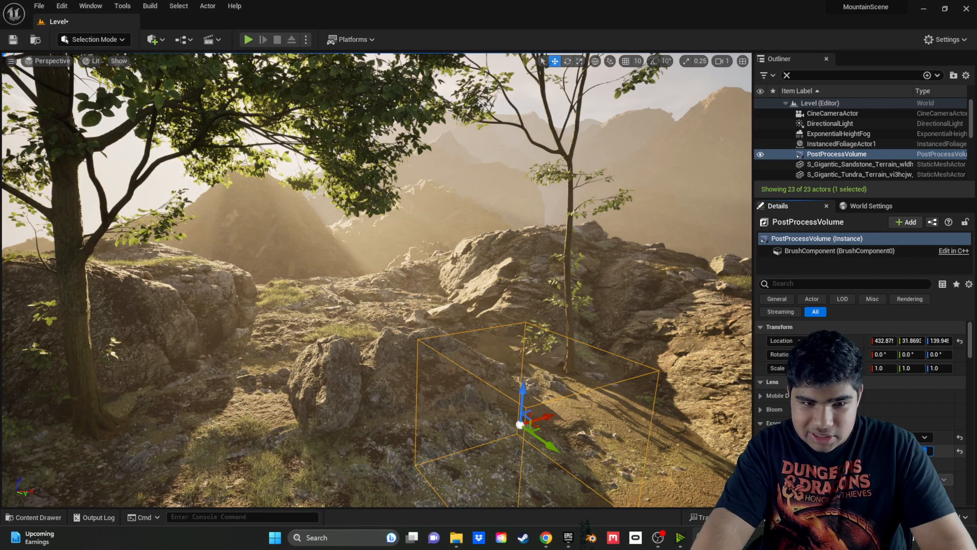
Pilot the CineCameraActor again and fine-tune the Post Process Volume's exposure compensation for the camera view.
{"action": "right_click_drag", "start_coordinate": [539, 298], "coordinate": [560, 298]}
{"action": "right_click", "coordinate": [860, 113]}
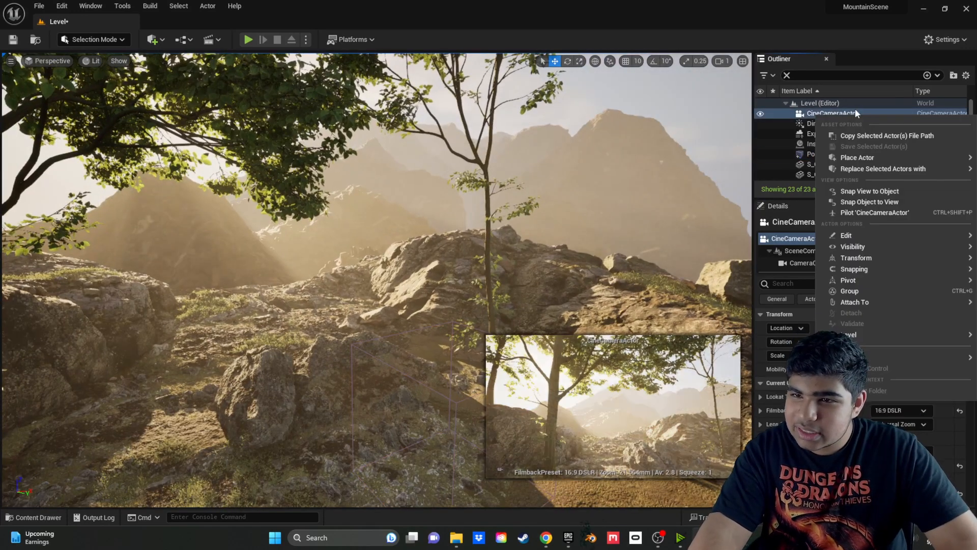
{"action": "left_click", "coordinate": [872, 213]}
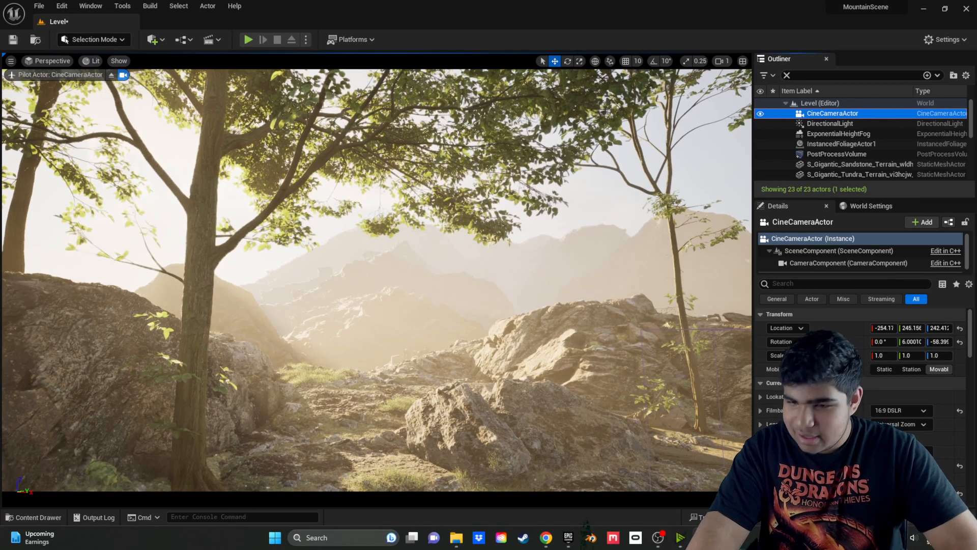
{"action": "left_click", "coordinate": [860, 153]}
{"action": "mouse_move", "coordinate": [911, 451]}
{"action": "left_mouse_down"}
{"action": "mouse_move", "coordinate": [931, 451]}
{"action": "mouse_move", "coordinate": [883, 451]}
{"action": "mouse_move", "coordinate": [925, 451]}
{"action": "left_mouse_up"}
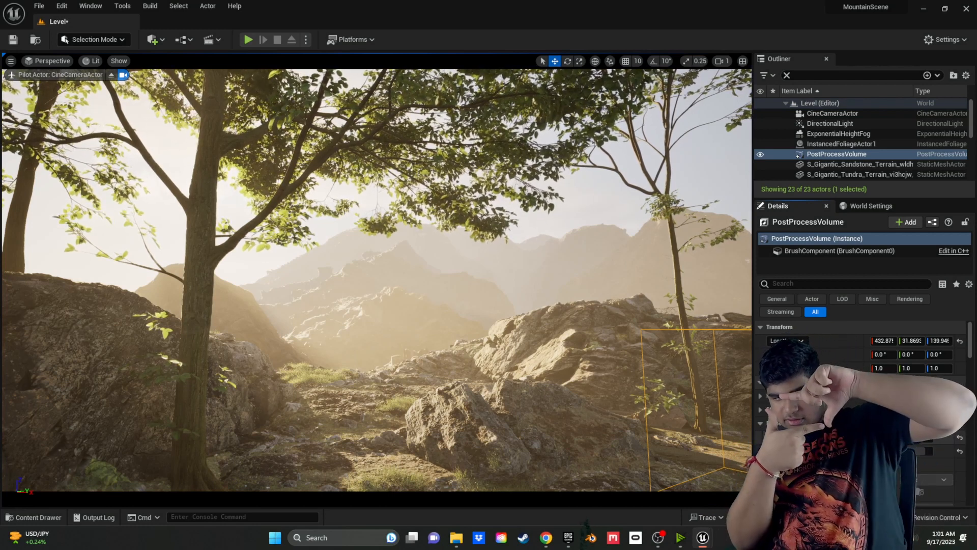
Enable the Post Process Volume's chromatic aberration intensity override and set it to 0.4.
{"action": "scroll", "coordinate": [762, 390], "scroll_direction": "down", "scroll_amount": 2}
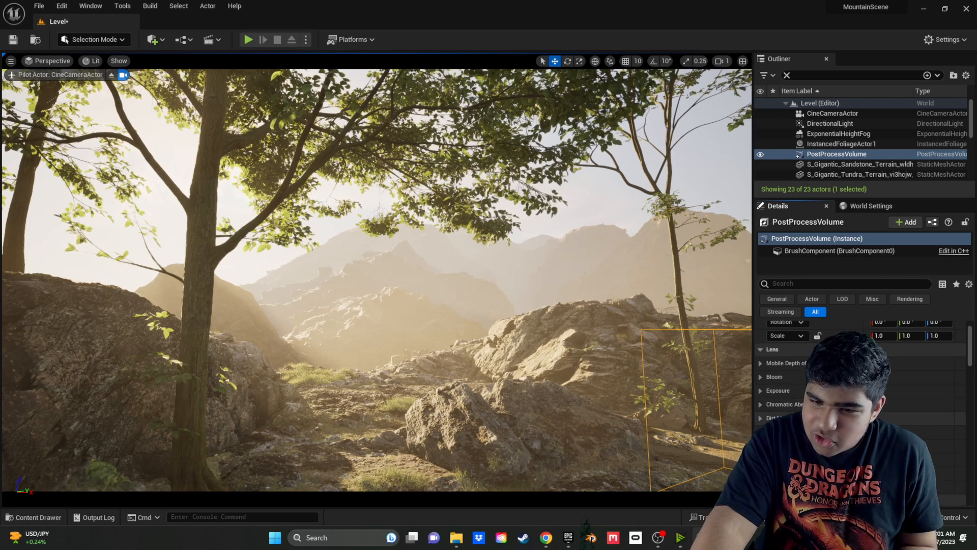
{"action": "left_click", "coordinate": [760, 378]}
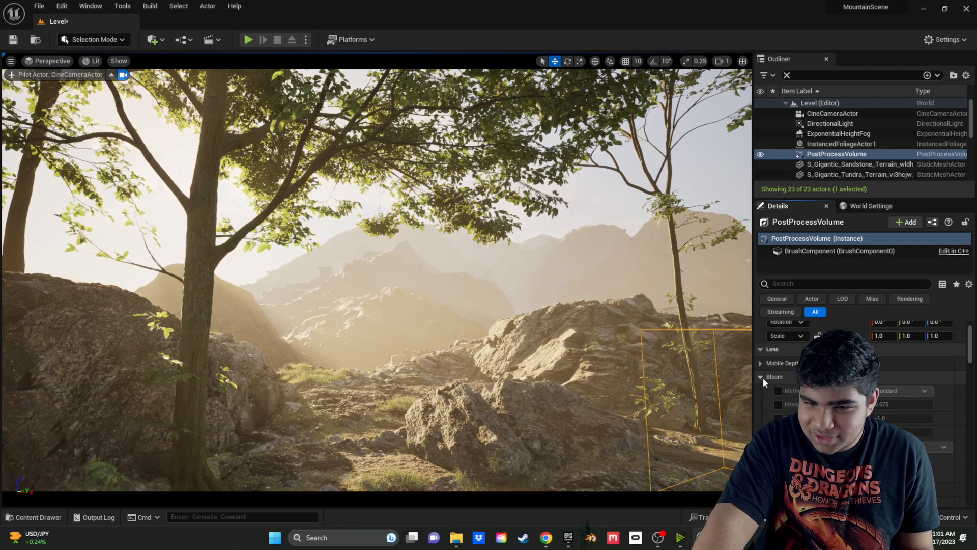
{"action": "left_click", "coordinate": [760, 377]}
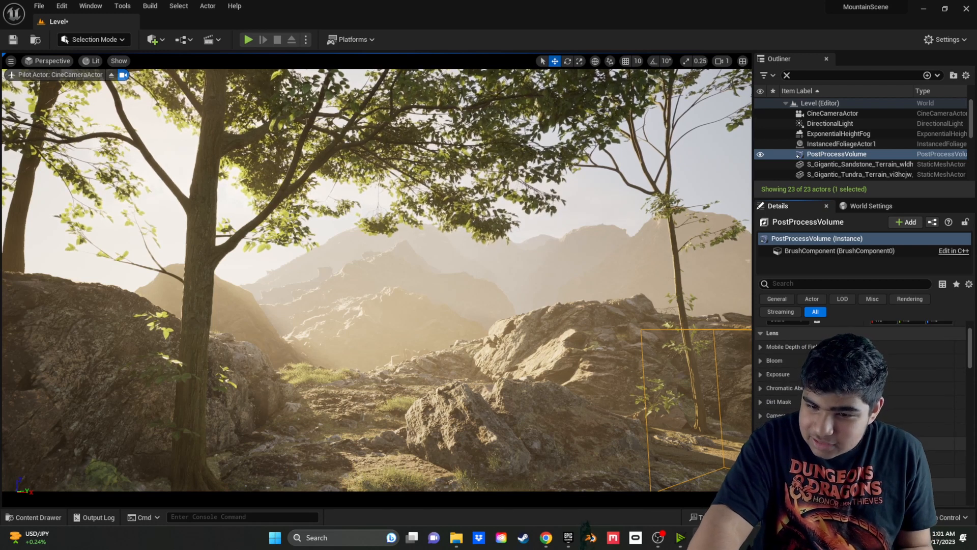
{"action": "scroll", "coordinate": [861, 382], "scroll_direction": "down", "scroll_amount": 1}
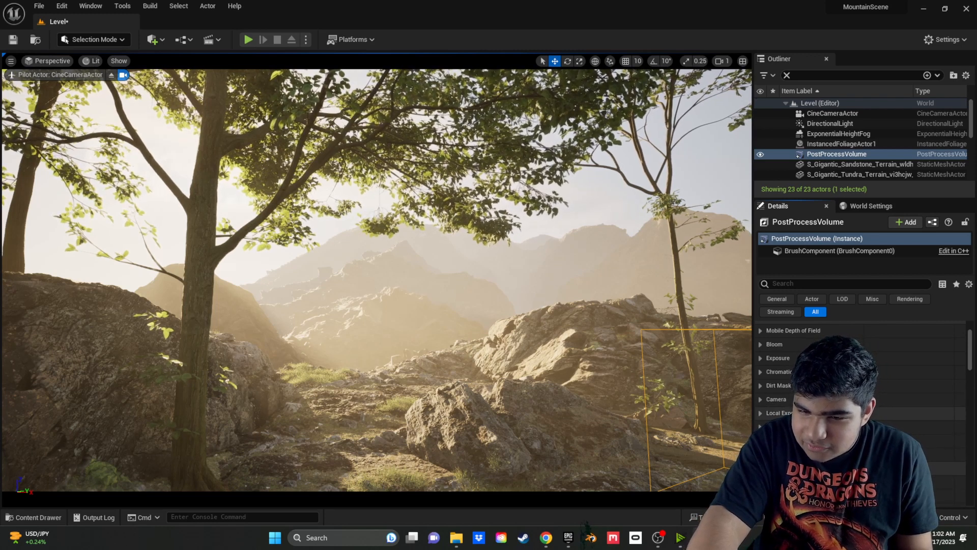
{"action": "left_click", "coordinate": [762, 373]}
{"action": "left_click", "coordinate": [779, 385]}
{"action": "mouse_move", "coordinate": [895, 385]}
{"action": "left_mouse_down"}
{"action": "mouse_move", "coordinate": [923, 385]}
{"action": "mouse_move", "coordinate": [904, 386]}
{"action": "left_mouse_up"}
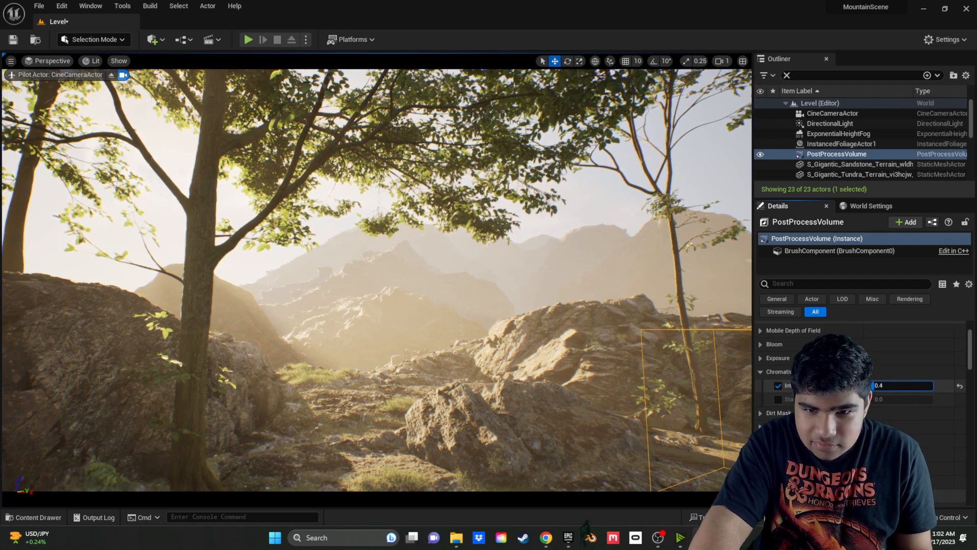
Set the Post Process Volume's chromatic aberration intensity to 0.48, collapse that category, and select the CineCameraActor.
{"action": "left_click_drag", "start_coordinate": [902, 386], "coordinate": [897, 385]}
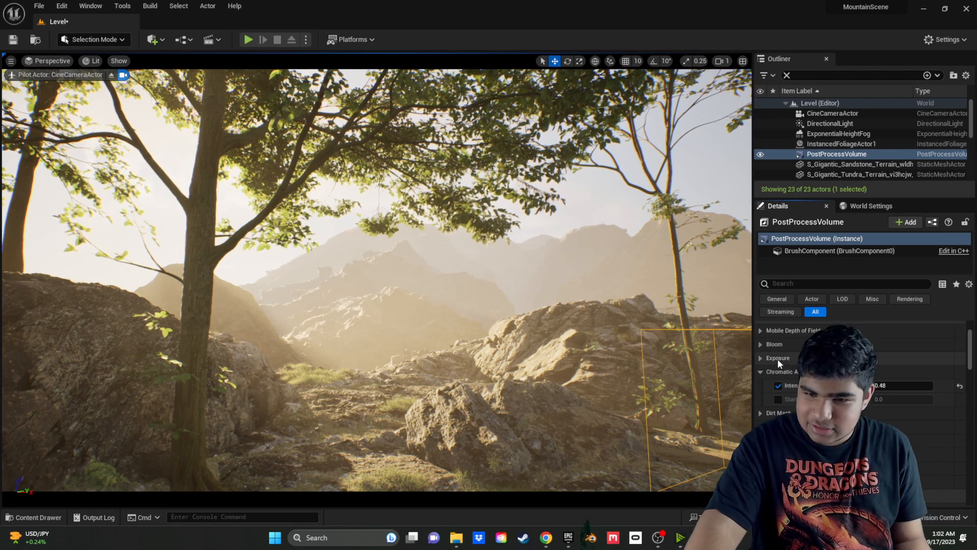
{"action": "left_click", "coordinate": [761, 371]}
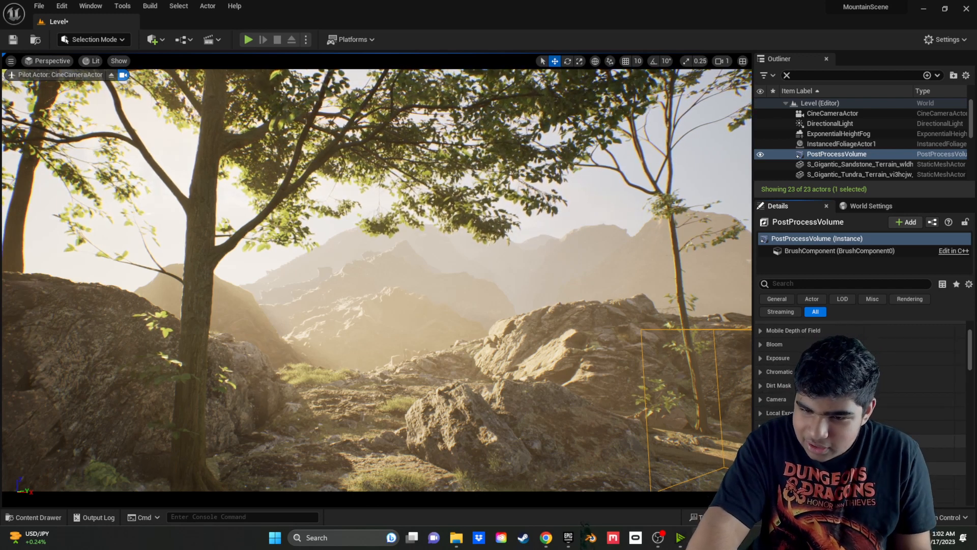
{"action": "scroll", "coordinate": [860, 407], "scroll_direction": "down", "scroll_amount": 5}
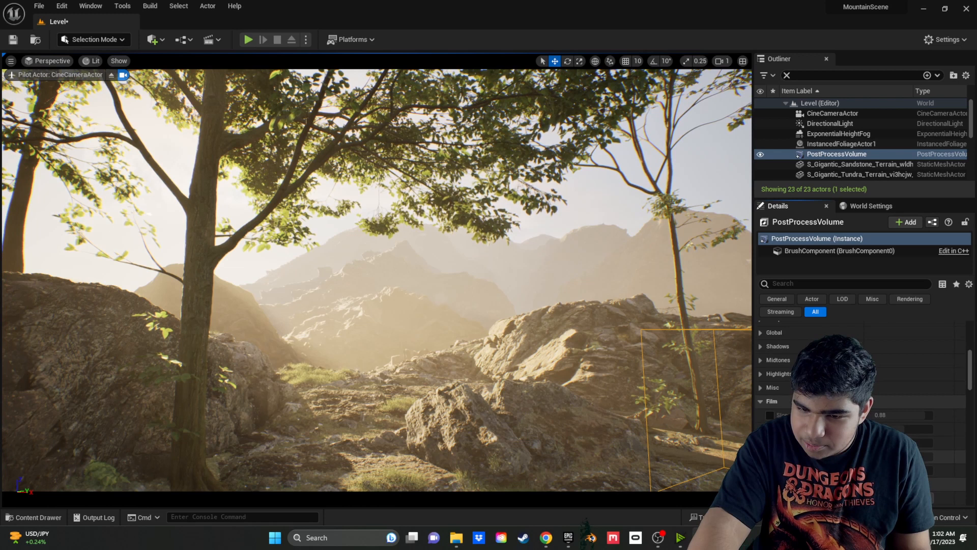
{"action": "scroll", "coordinate": [861, 387], "scroll_direction": "down", "scroll_amount": 2}
{"action": "scroll", "coordinate": [860, 387], "scroll_direction": "up", "scroll_amount": 10}
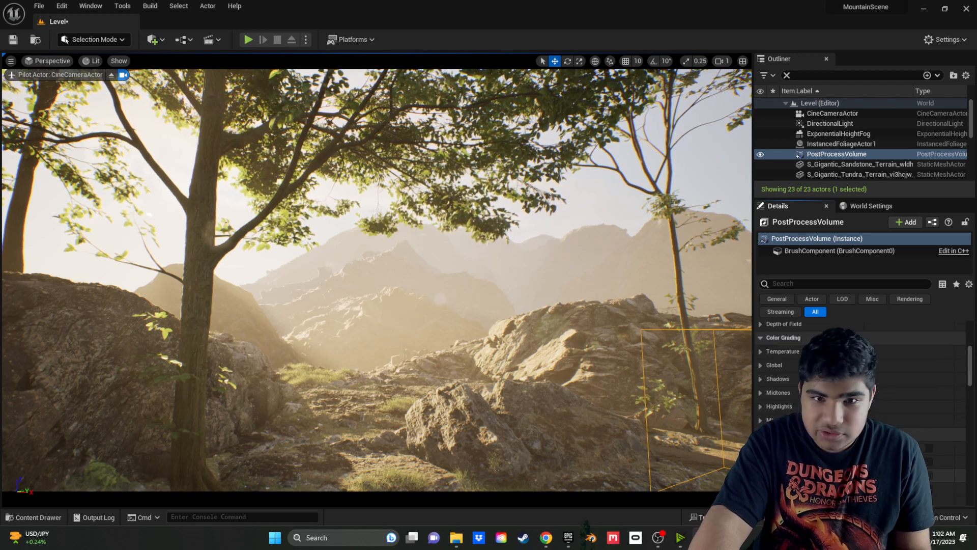
{"action": "left_click", "coordinate": [839, 114]}
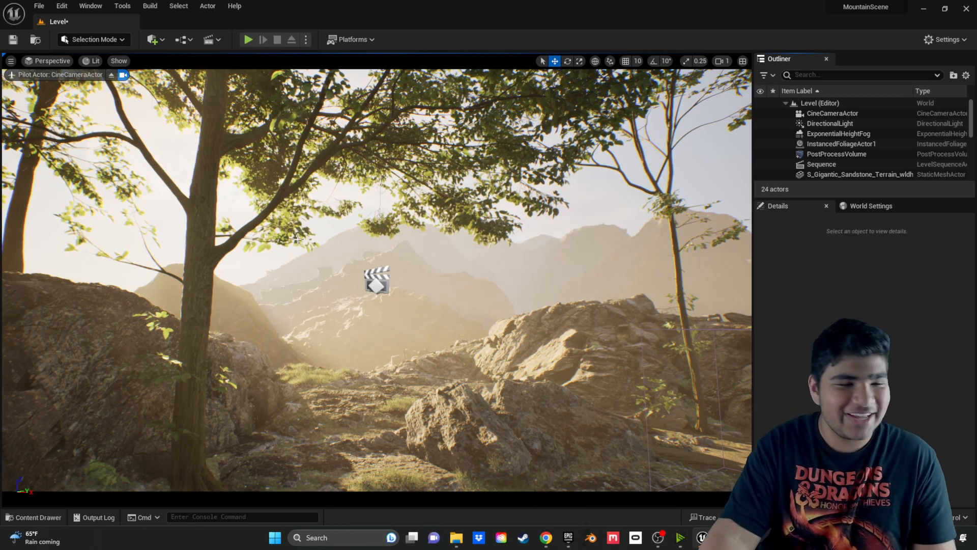
Add a level sequence and save it as NewLevelSequence in the Content folder.
{"action": "left_click", "coordinate": [158, 41]}
{"action": "left_click", "coordinate": [211, 40]}
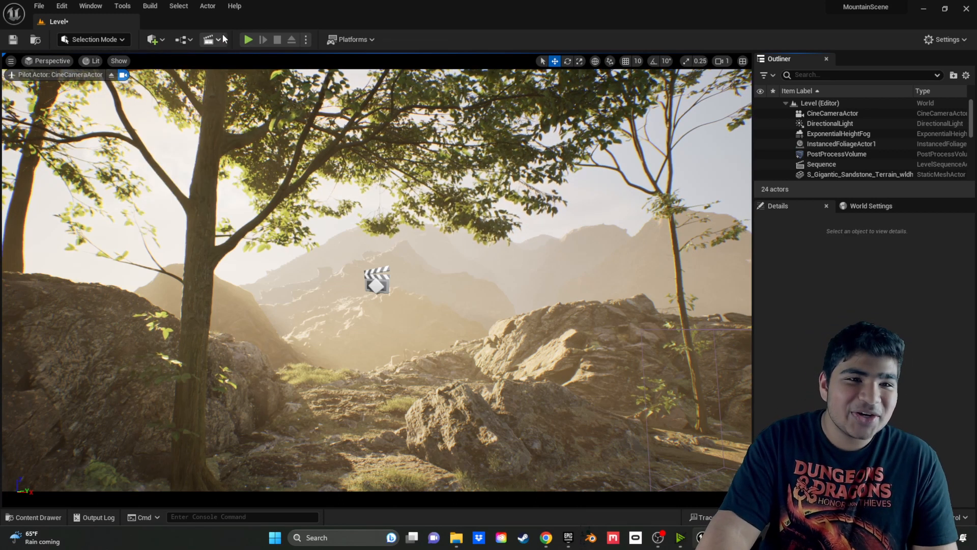
{"action": "left_click", "coordinate": [211, 40]}
{"action": "left_click", "coordinate": [259, 71]}
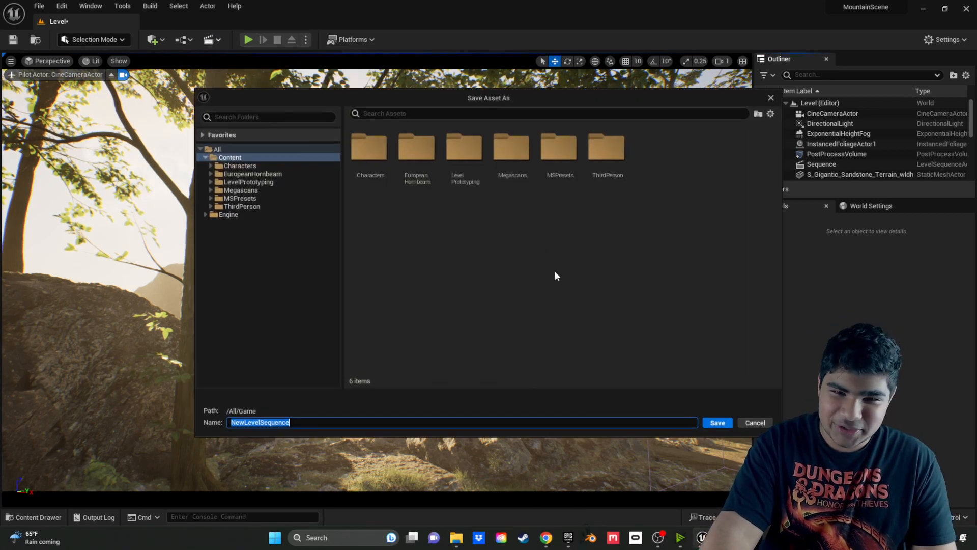
{"action": "left_click", "coordinate": [713, 423]}
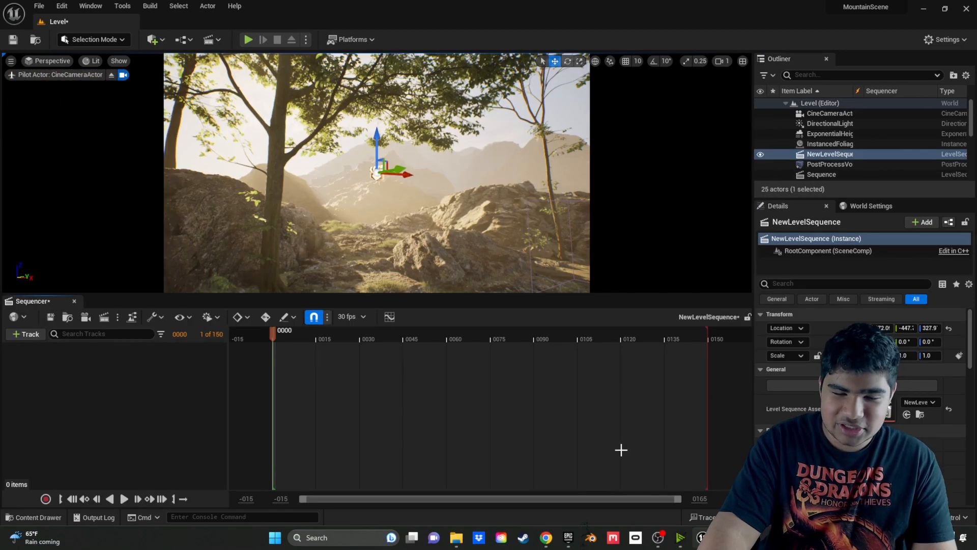
Add the CineCameraActor to the sequence and keyframe its transform at frame 0 and, moved forward into the scene, at frame 60.
{"action": "left_click_drag", "start_coordinate": [850, 113], "coordinate": [471, 405]}
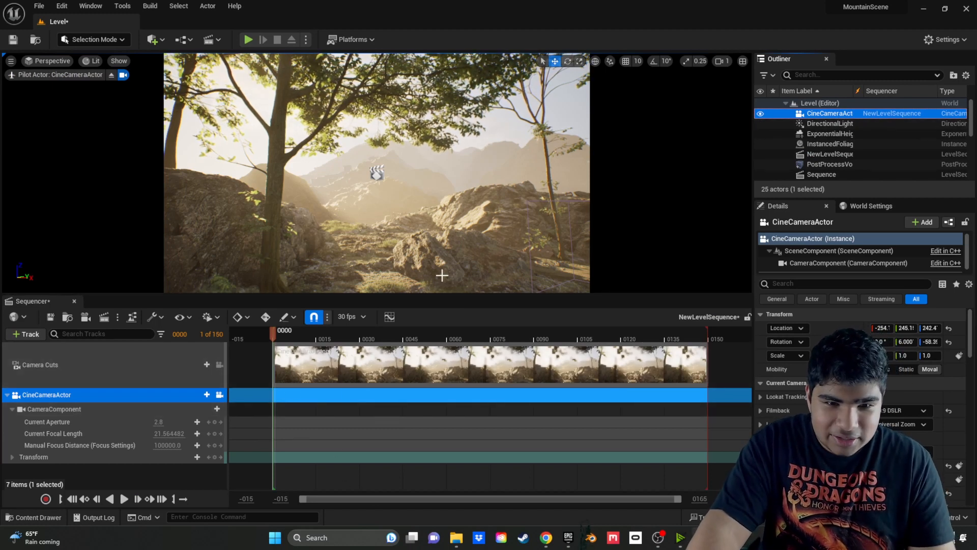
{"action": "left_click_drag", "start_coordinate": [453, 296], "coordinate": [453, 311]}
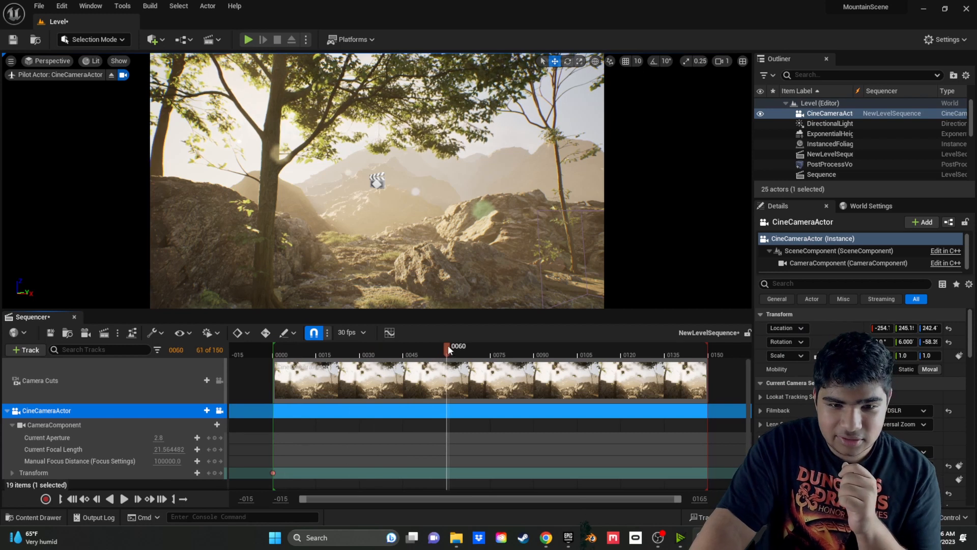
{"action": "left_click_drag", "start_coordinate": [377, 214], "coordinate": [378, 122]}
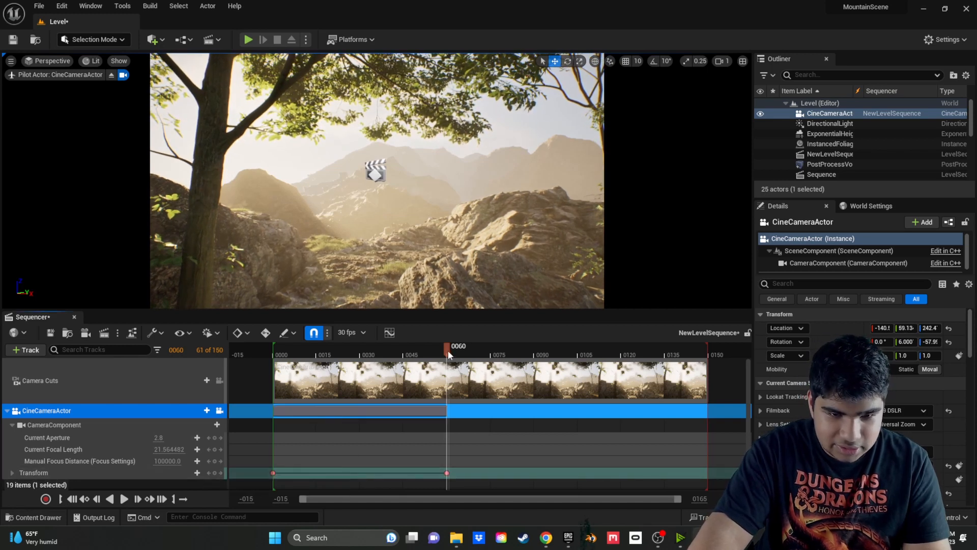
At frame 147, raise the piloted camera, tilt it upward and move it forward under the branches, and key its transform.
{"action": "left_click_drag", "start_coordinate": [448, 350], "coordinate": [693, 350]}
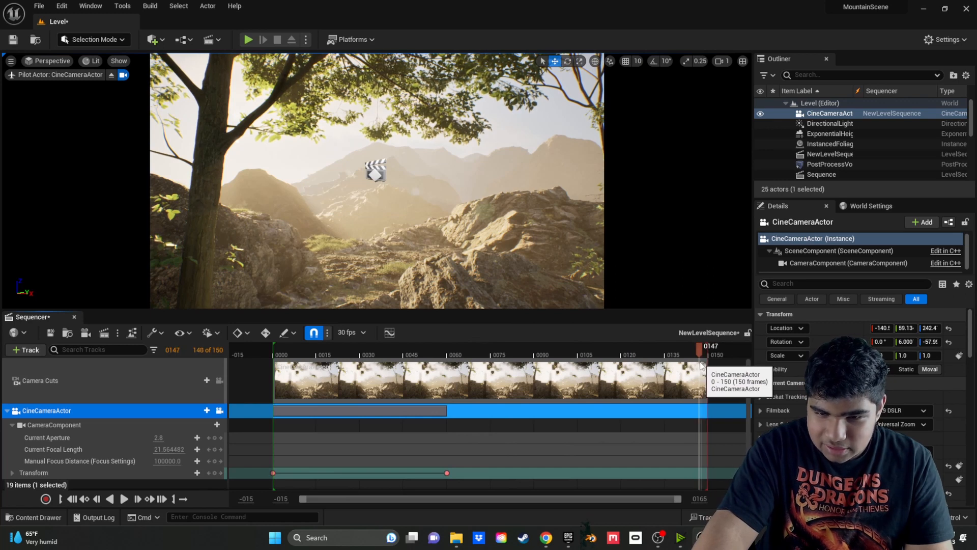
{"action": "middle_click_drag", "start_coordinate": [402, 242], "coordinate": [403, 178]}
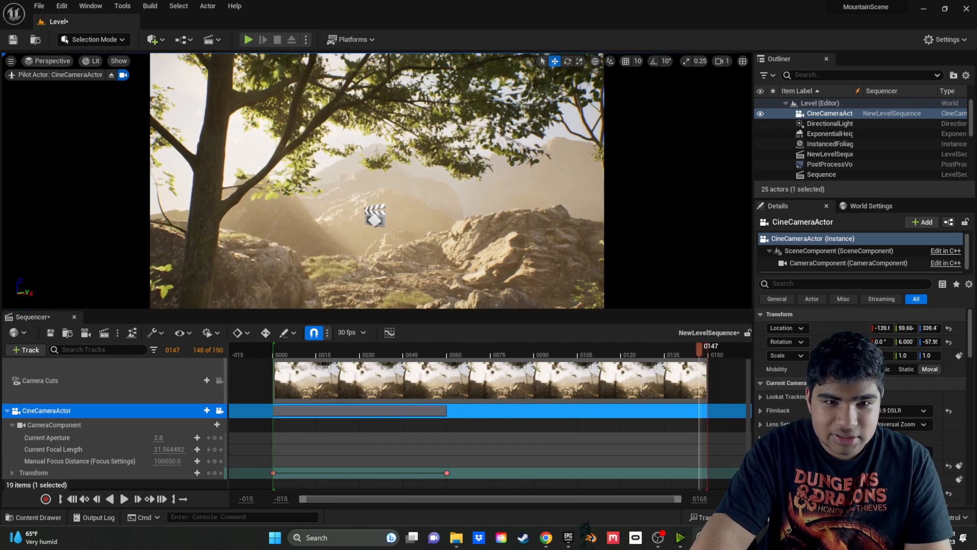
{"action": "right_click_drag", "start_coordinate": [402, 178], "coordinate": [418, 161]}
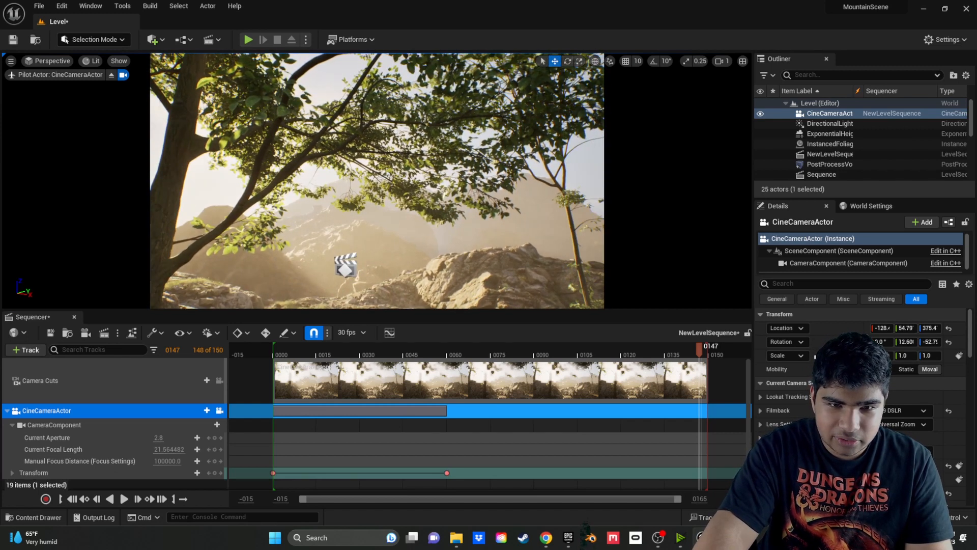
{"action": "key", "text": "w"}
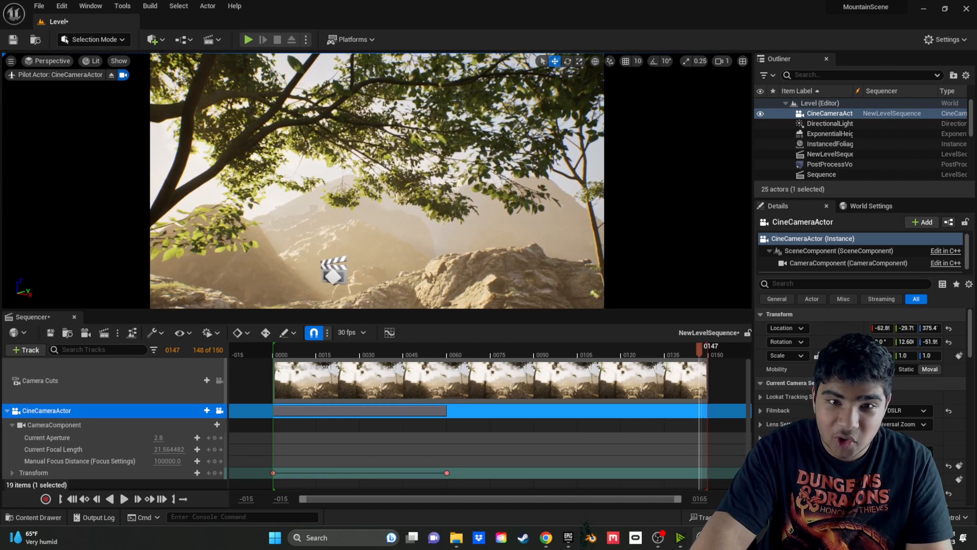
{"action": "left_click", "coordinate": [402, 242]}
{"action": "left_click", "coordinate": [214, 473]}
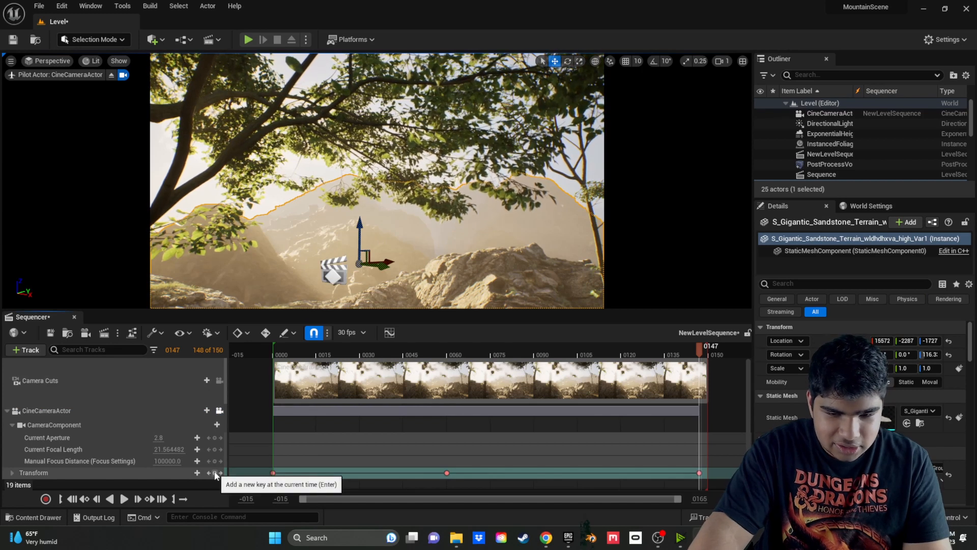
Play the camera animation through from the start of the sequence and return to the beginning.
{"action": "left_click_drag", "start_coordinate": [317, 355], "coordinate": [270, 360]}
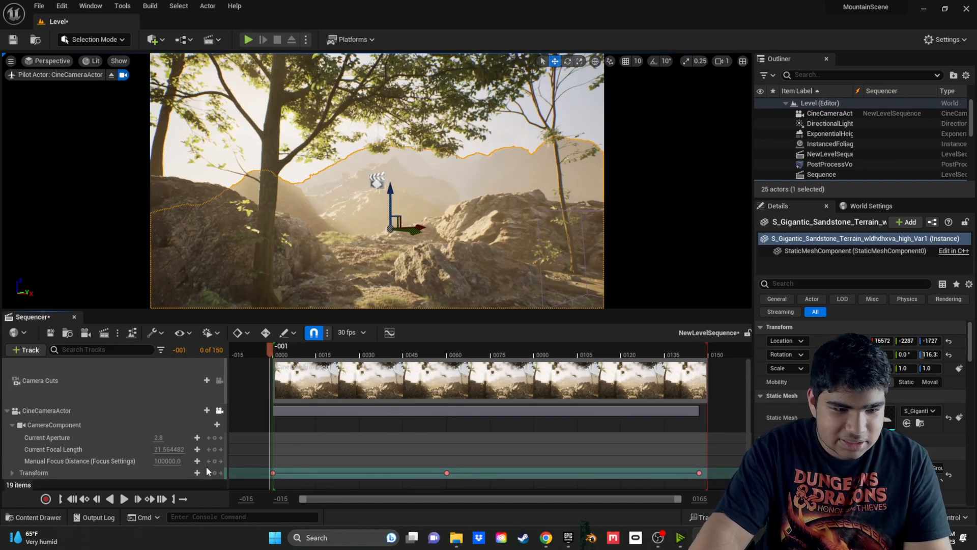
{"action": "left_click", "coordinate": [124, 500]}
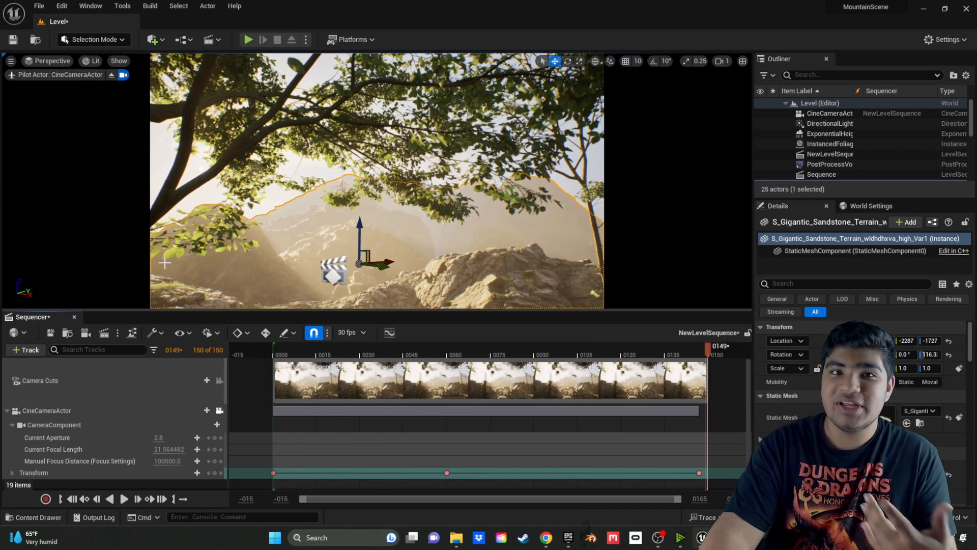
{"action": "left_click_drag", "start_coordinate": [414, 351], "coordinate": [279, 389]}
Select all three of the camera's transform keys and set their interpolation to Cubic (User).
{"action": "left_click_drag", "start_coordinate": [269, 468], "coordinate": [701, 468]}
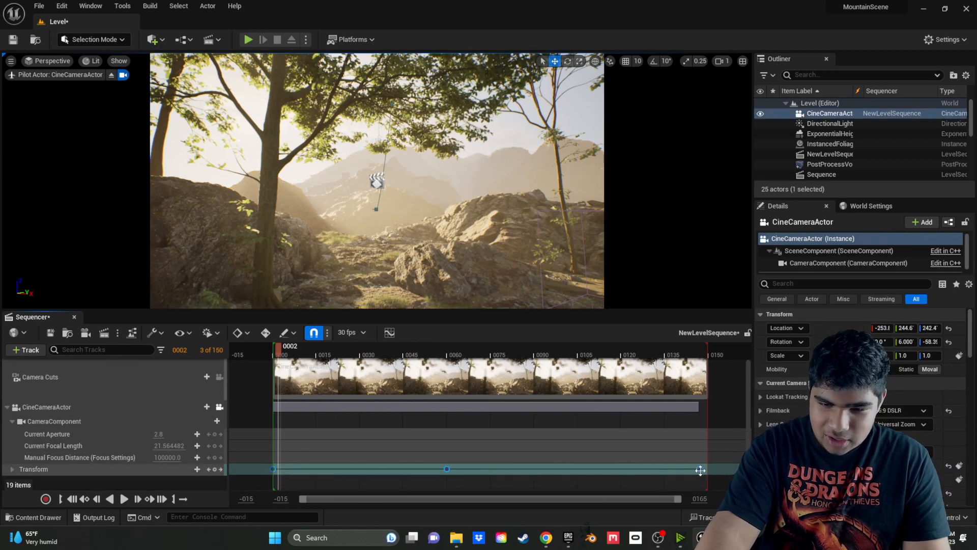
{"action": "right_click", "coordinate": [702, 468]}
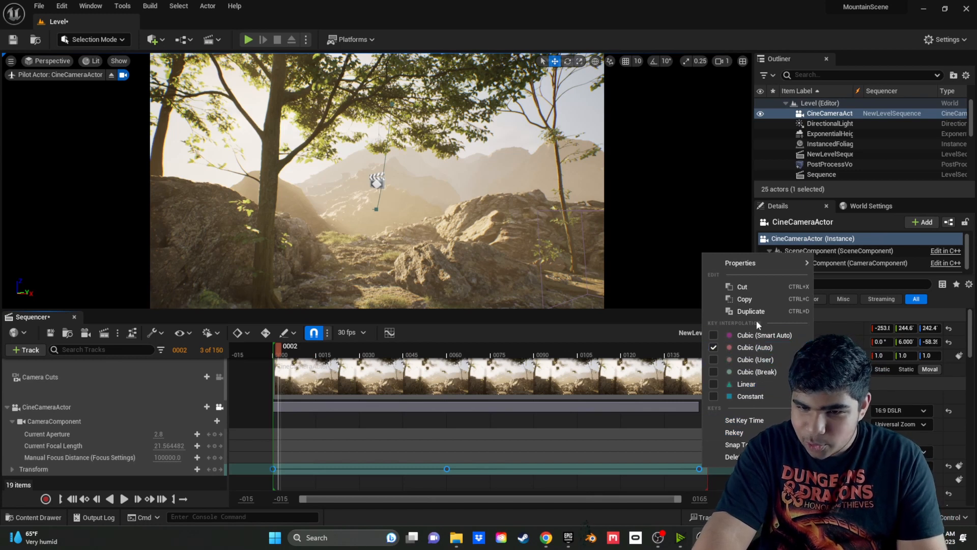
{"action": "left_click", "coordinate": [764, 361]}
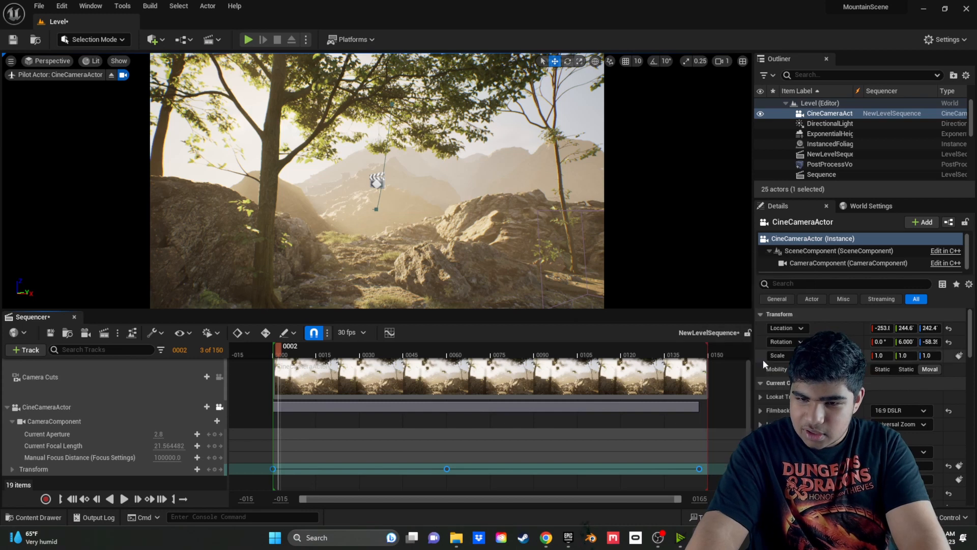
Replay the sequence from the beginning to judge the camera movement with the changed key interpolation.
{"action": "key", "text": "space"}
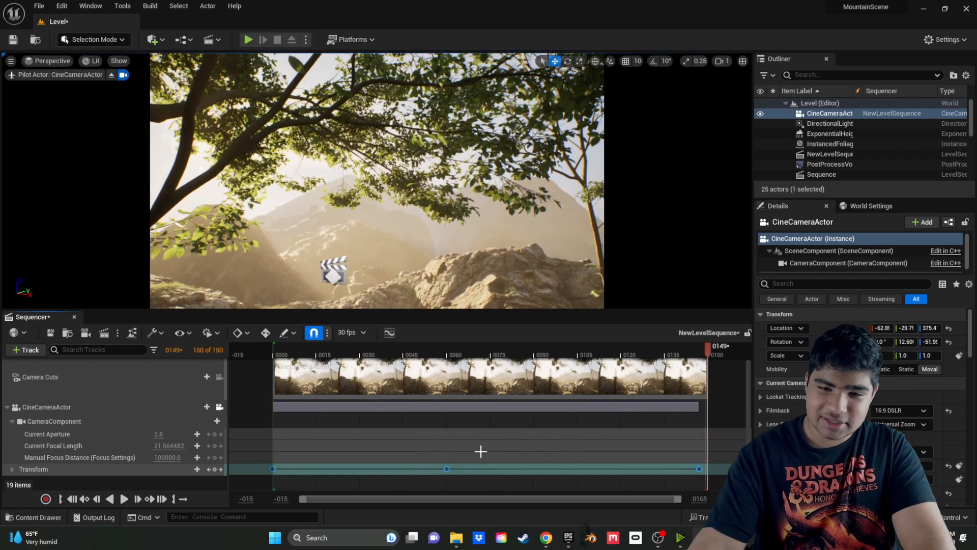
{"action": "left_click", "coordinate": [364, 355]}
{"action": "left_click_drag", "start_coordinate": [362, 360], "coordinate": [269, 378]}
{"action": "key", "text": "space"}
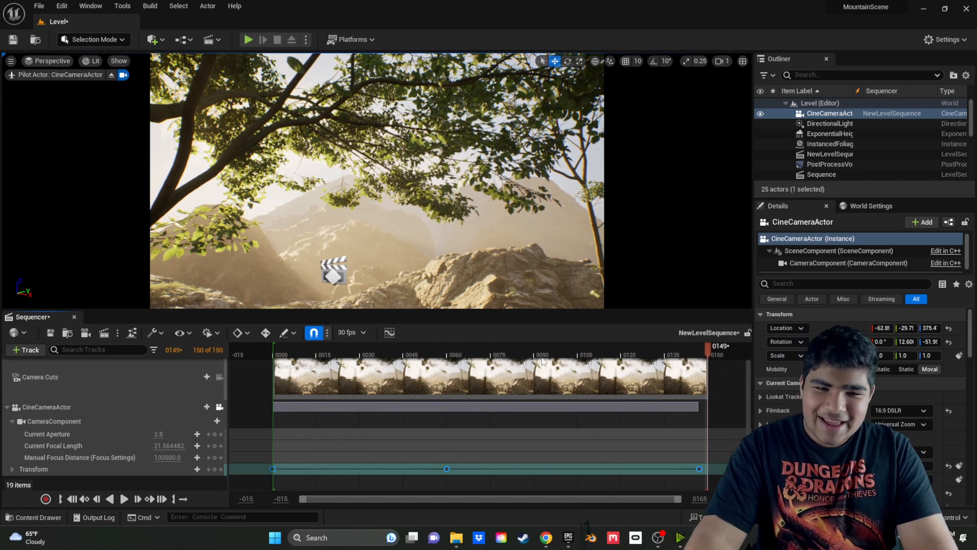
{"action": "left_click_drag", "start_coordinate": [414, 353], "coordinate": [277, 357]}
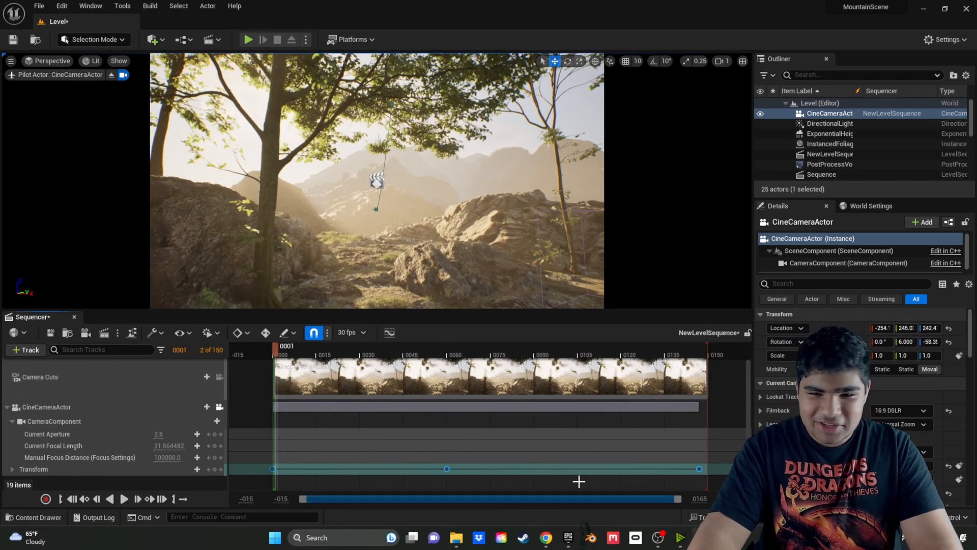
Set the sequence's display rate to 24 fps (film) and preview the camera move at that rate.
{"action": "left_click", "coordinate": [356, 336]}
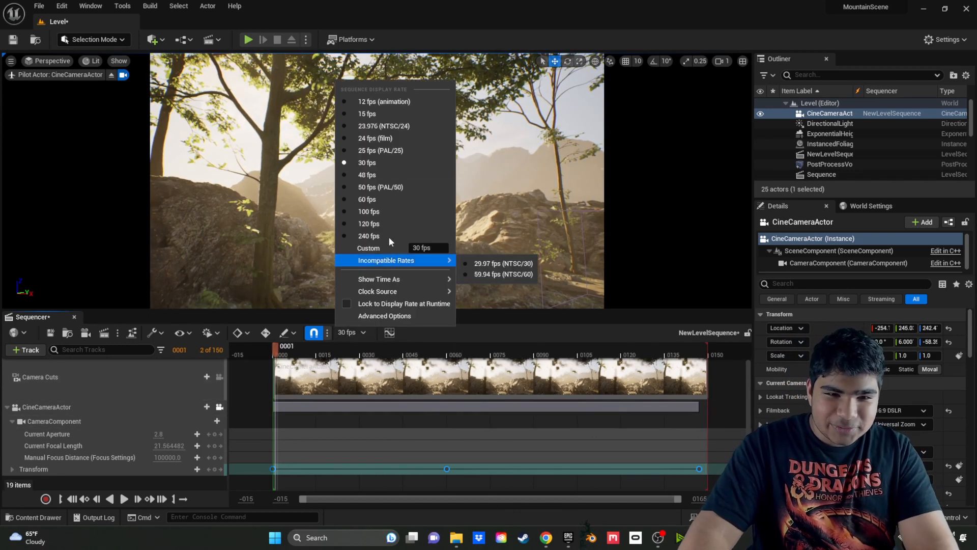
{"action": "left_click", "coordinate": [382, 142]}
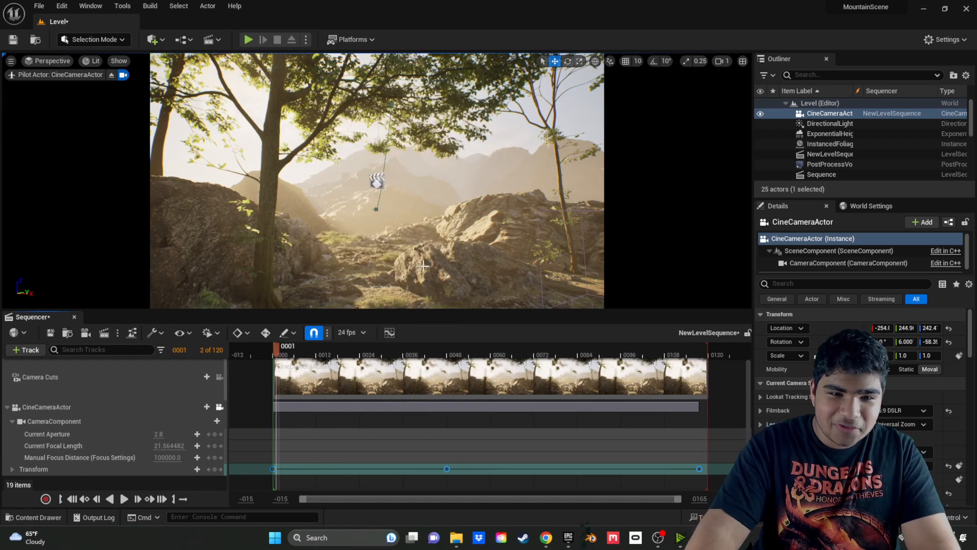
{"action": "key", "text": "space"}
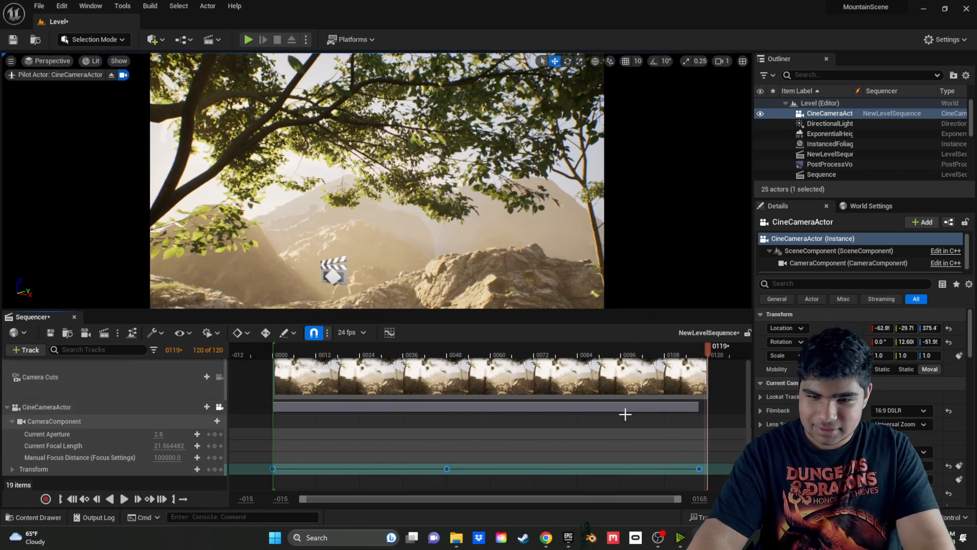
{"action": "left_click_drag", "start_coordinate": [707, 349], "coordinate": [275, 431]}
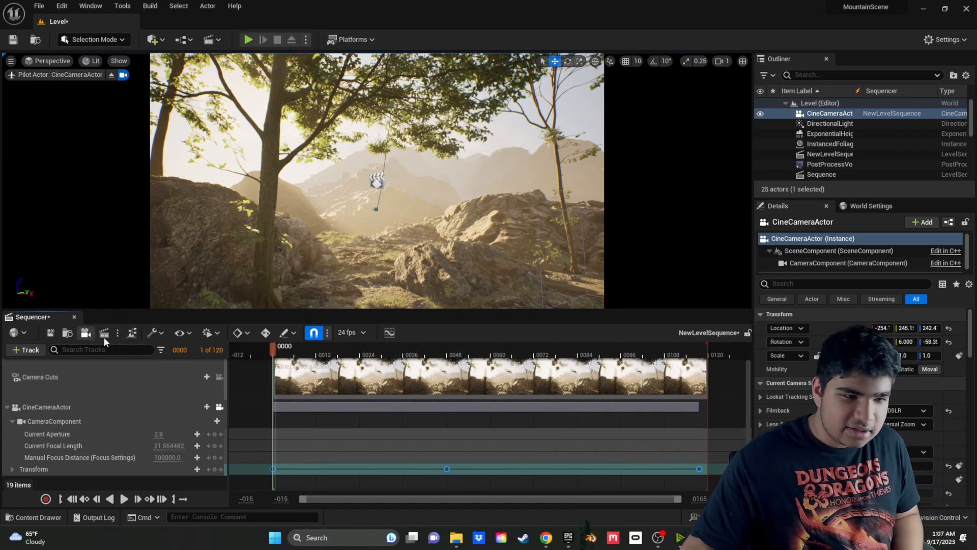
Save the level sequence and open its movie render settings.
{"action": "left_click", "coordinate": [52, 336]}
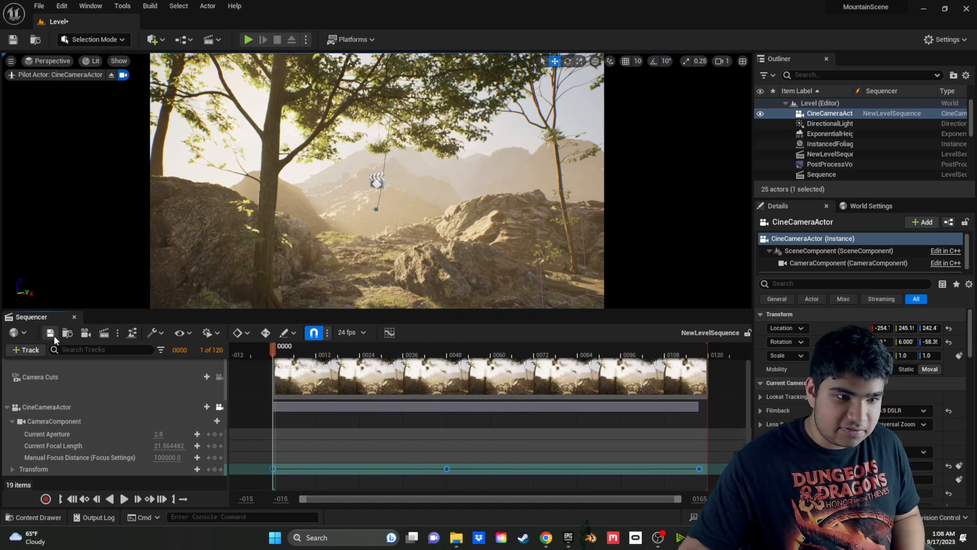
{"action": "left_click", "coordinate": [104, 334]}
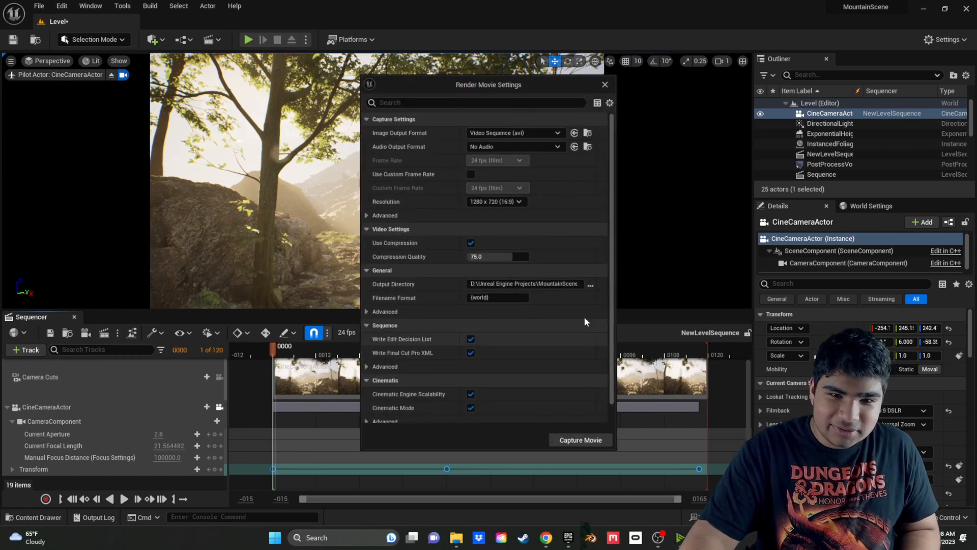
Create a folder named Frames on the Desktop and set it as the render's output directory.
{"action": "left_click", "coordinate": [590, 285]}
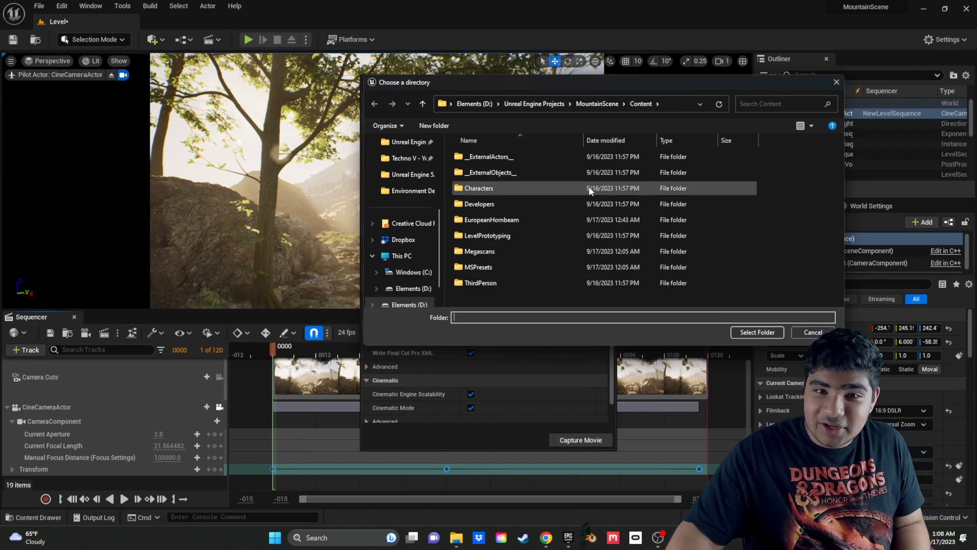
{"action": "scroll", "coordinate": [403, 225], "scroll_direction": "up", "scroll_amount": 3}
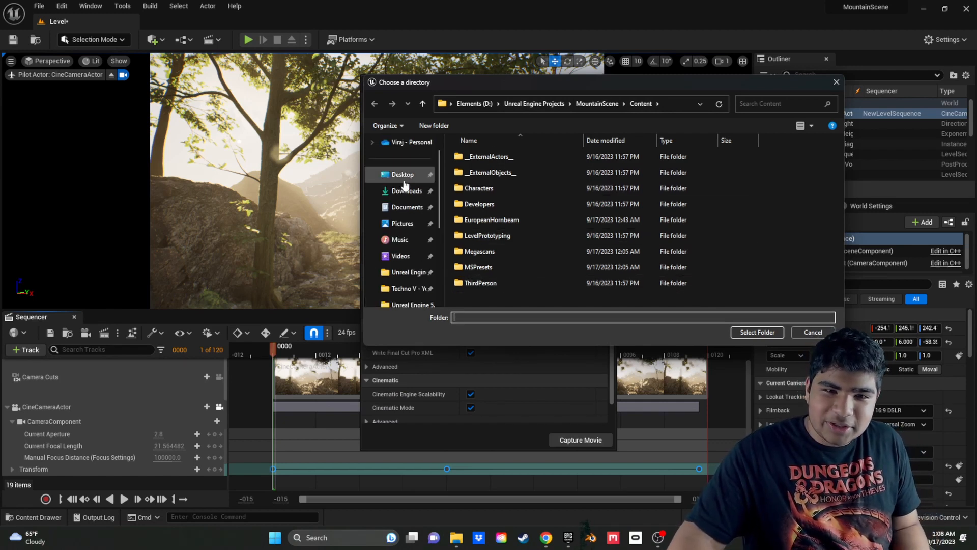
{"action": "left_click", "coordinate": [403, 175]}
{"action": "right_click", "coordinate": [582, 210]}
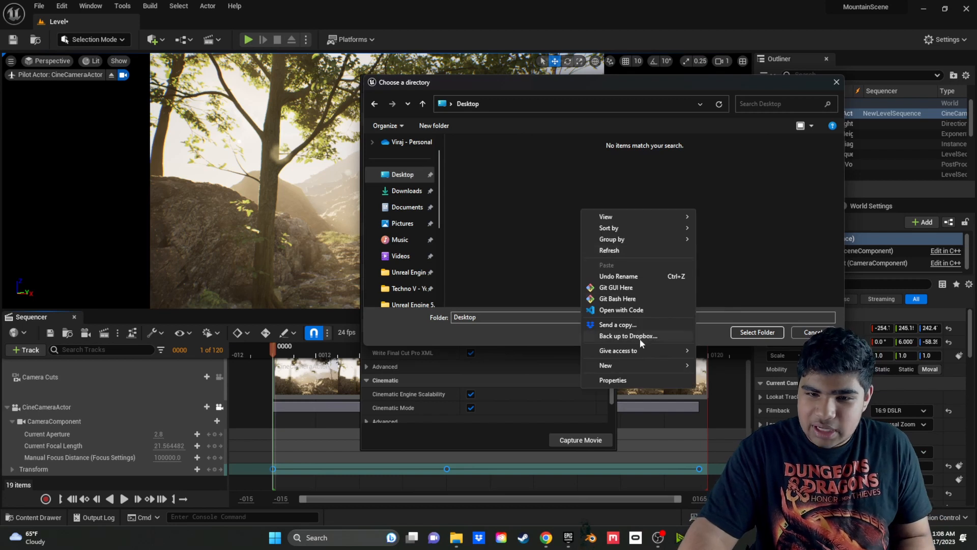
{"action": "left_click", "coordinate": [704, 367]}
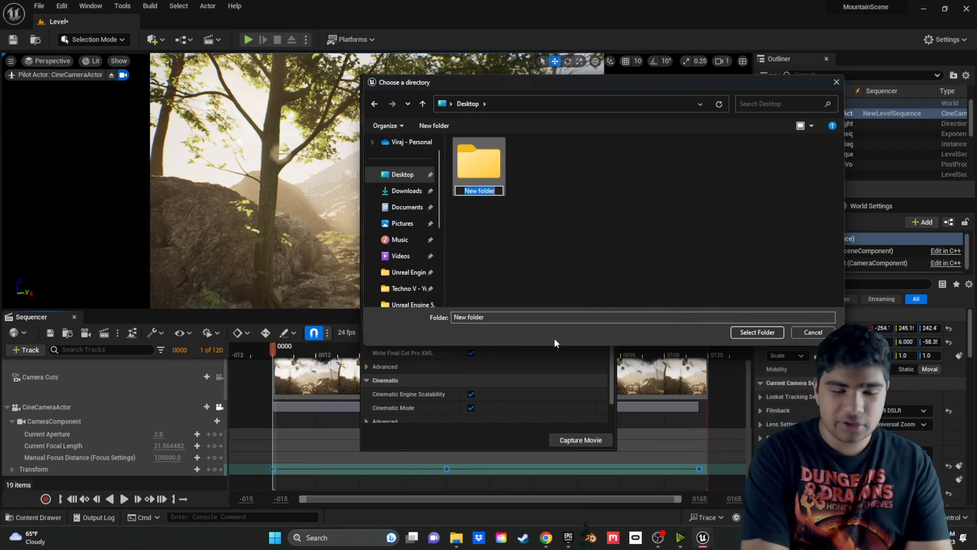
{"action": "type", "text": "Fra"}
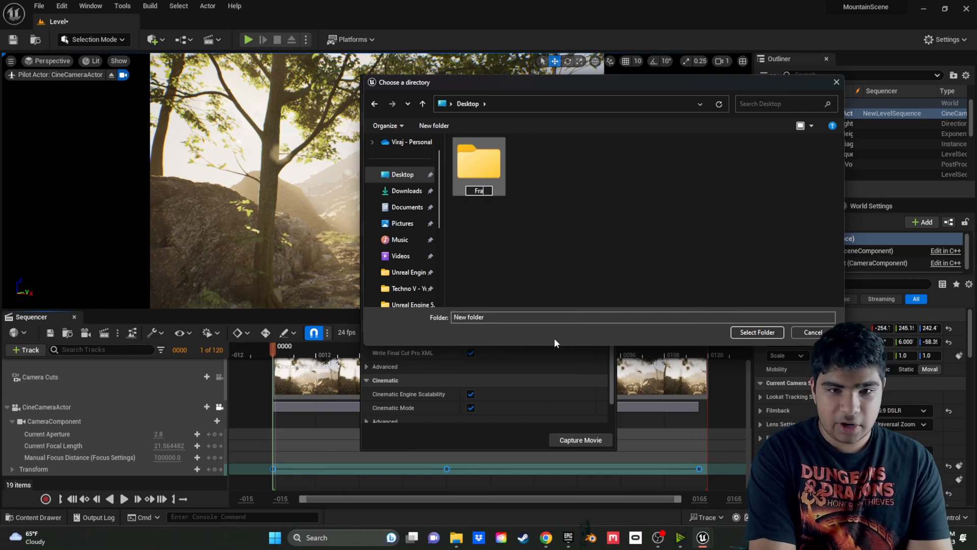
{"action": "type", "text": "mes"}
{"action": "key", "text": "Return"}
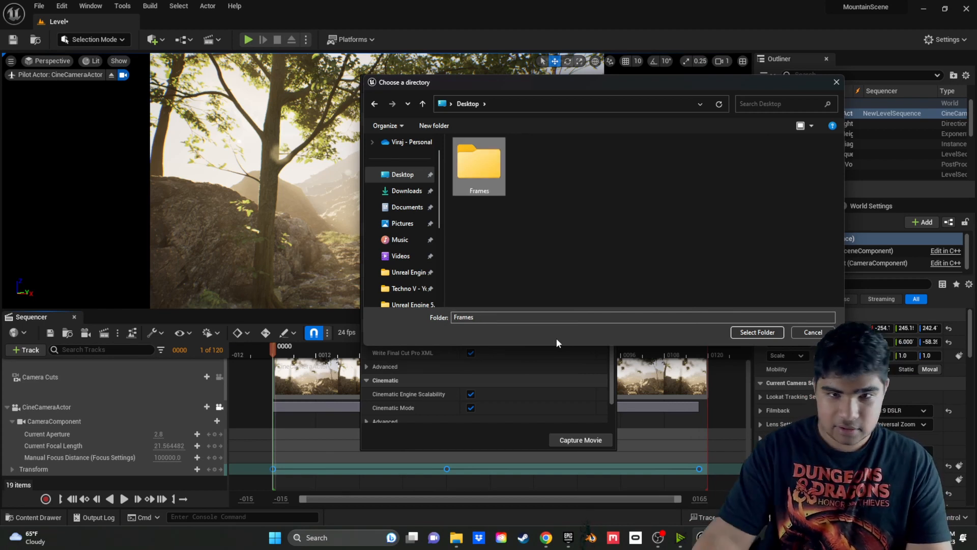
{"action": "left_click", "coordinate": [757, 332]}
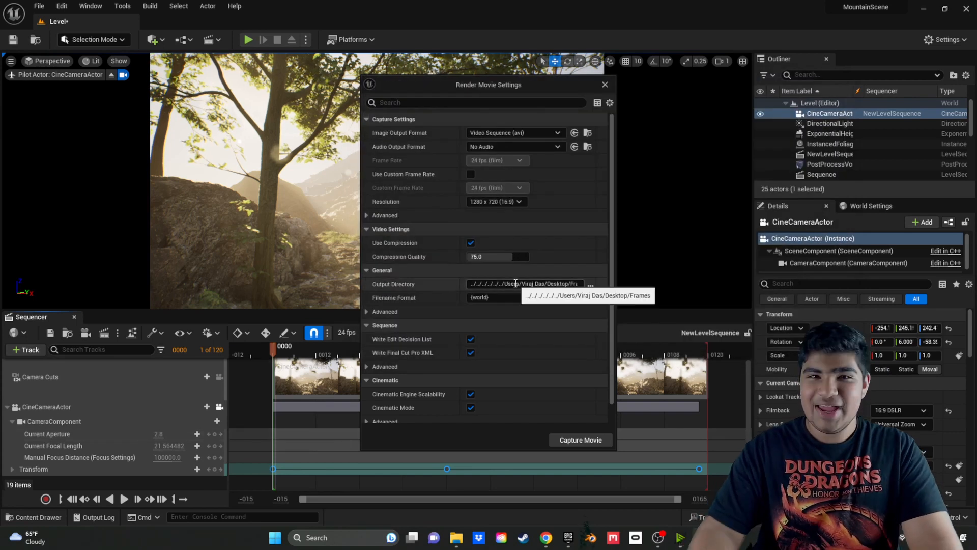
Set the render resolution to 3840 x 2160 (16:9) and the image output format to Image Sequence (exr).
{"action": "left_click", "coordinate": [519, 202]}
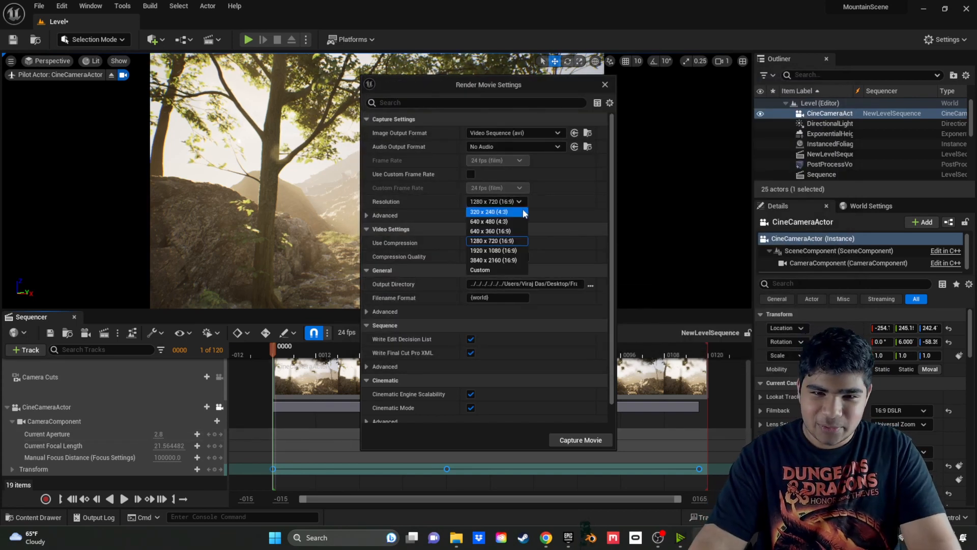
{"action": "left_click", "coordinate": [492, 261]}
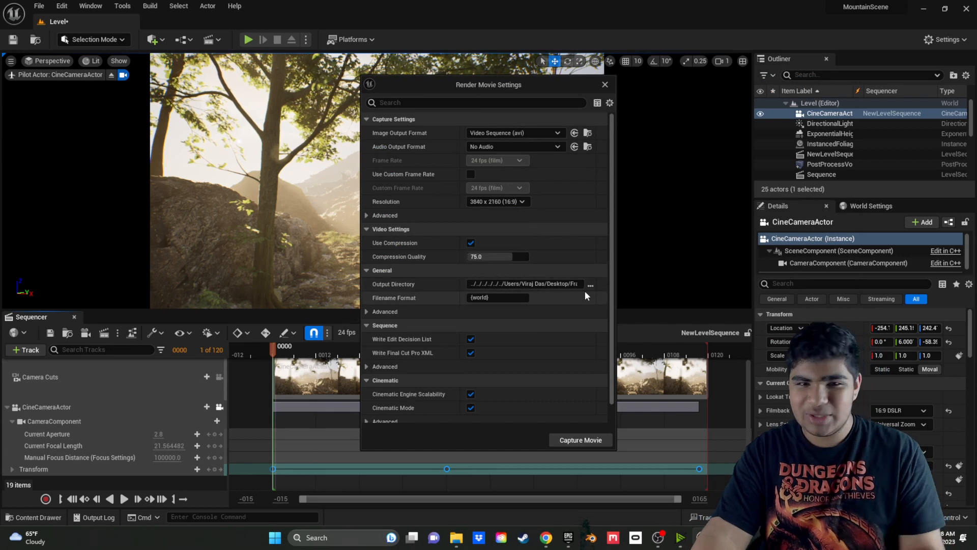
{"action": "left_click", "coordinate": [512, 134]}
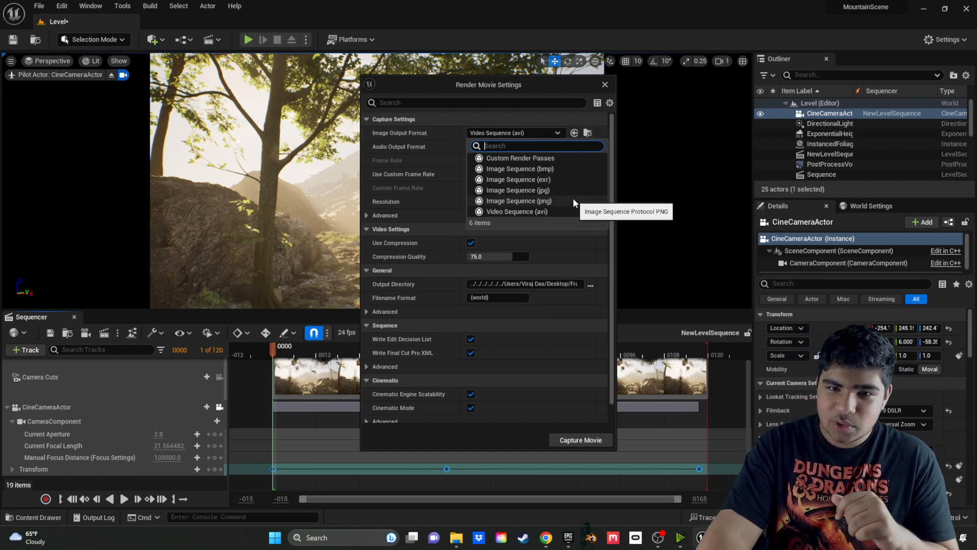
{"action": "left_click", "coordinate": [560, 180]}
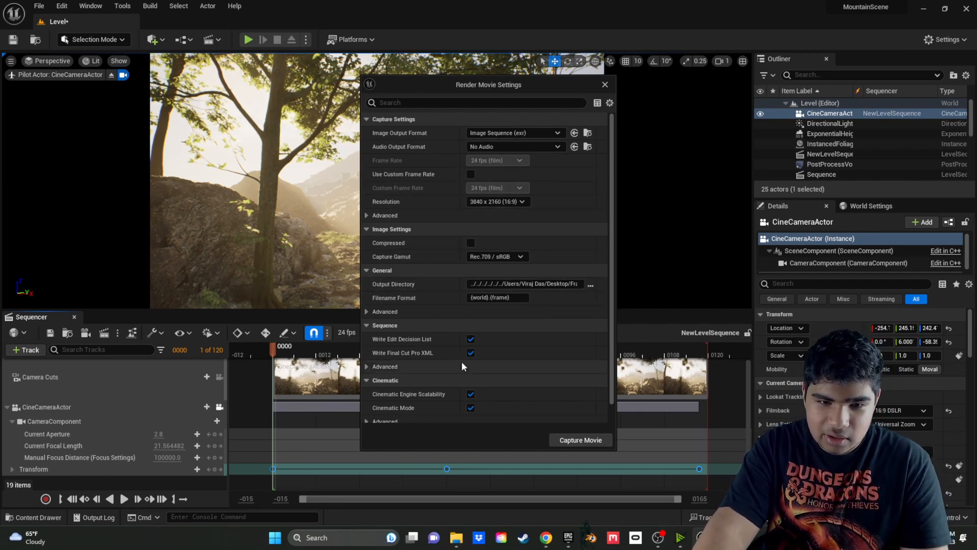
{"action": "scroll", "coordinate": [464, 359], "scroll_direction": "down", "scroll_amount": 1}
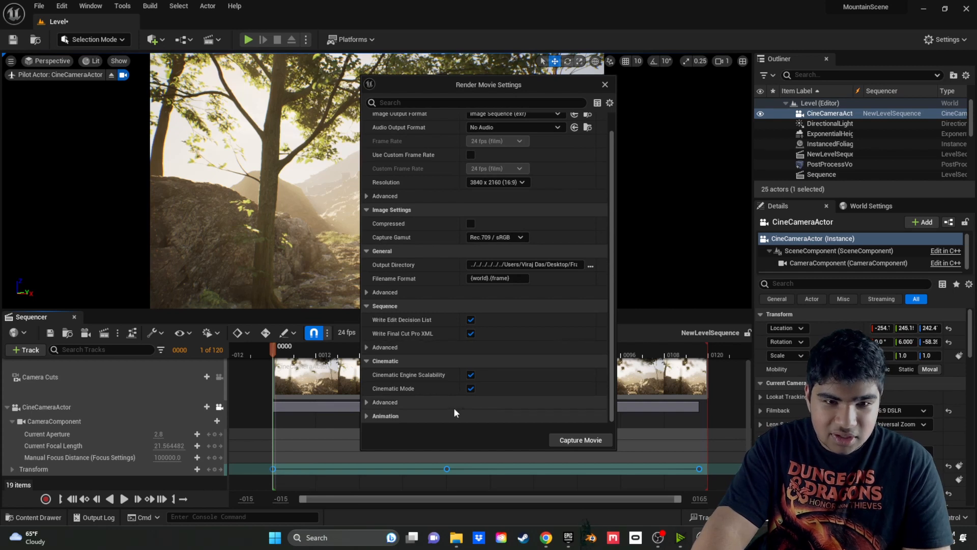
{"action": "scroll", "coordinate": [517, 375], "scroll_direction": "up", "scroll_amount": 1}
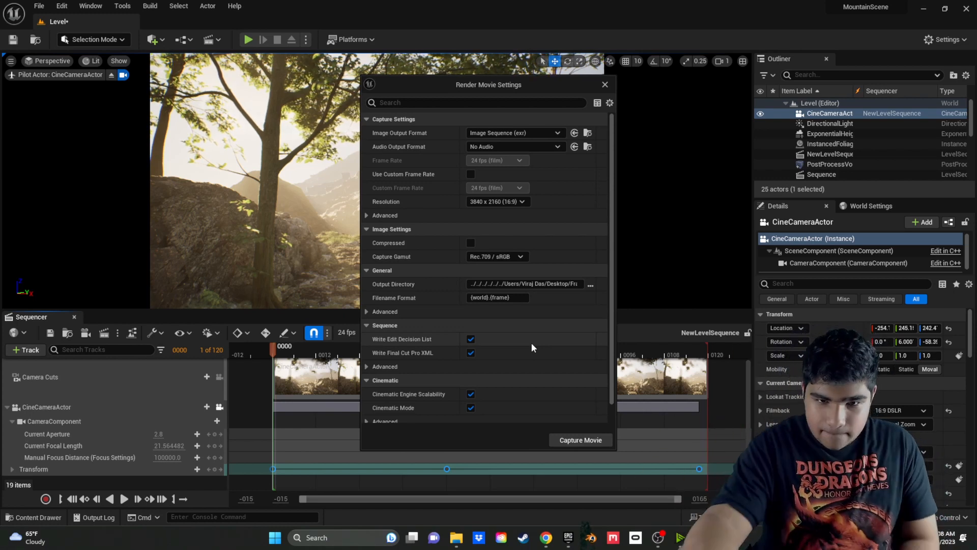
Capture the movie, saving the Level asset for it, and close the render settings once the capture finishes.
{"action": "left_click", "coordinate": [561, 440]}
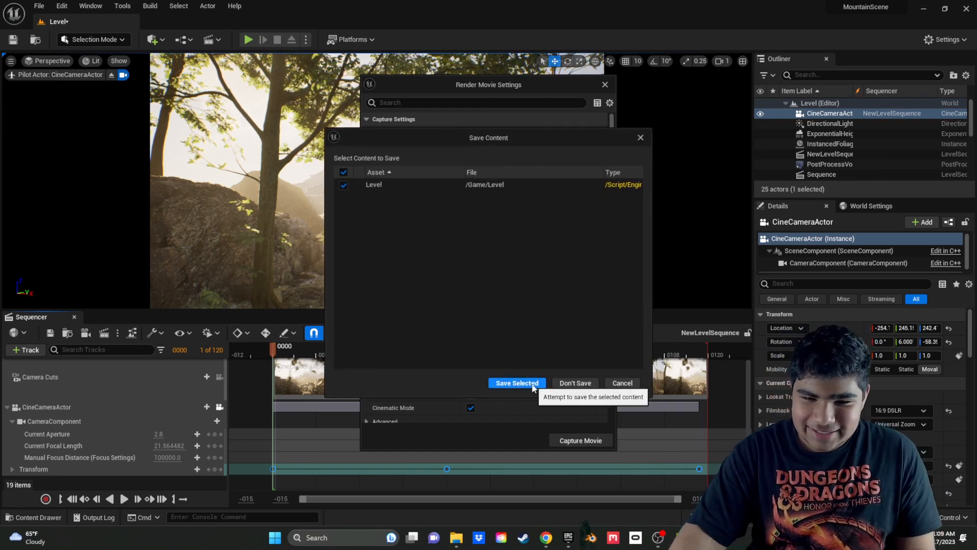
{"action": "left_click", "coordinate": [537, 383]}
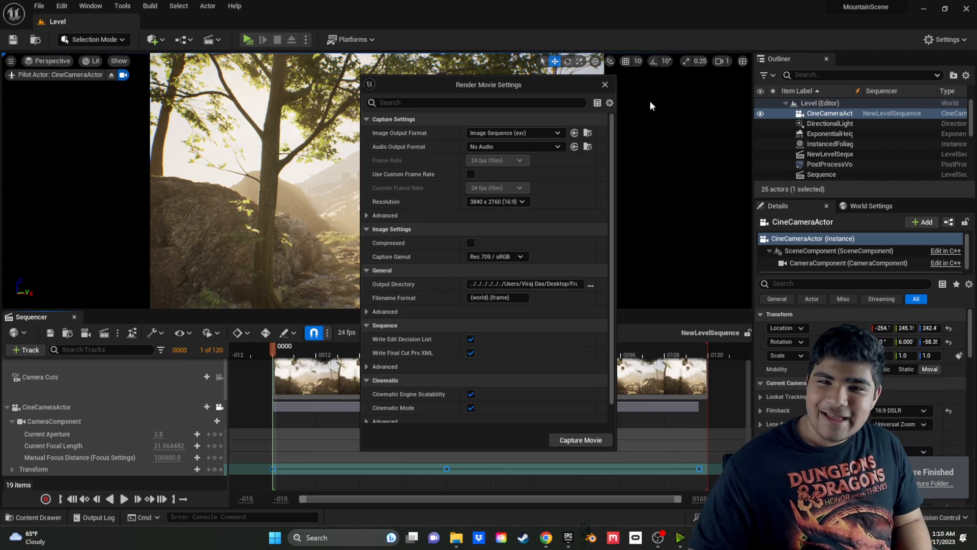
{"action": "left_click", "coordinate": [604, 85]}
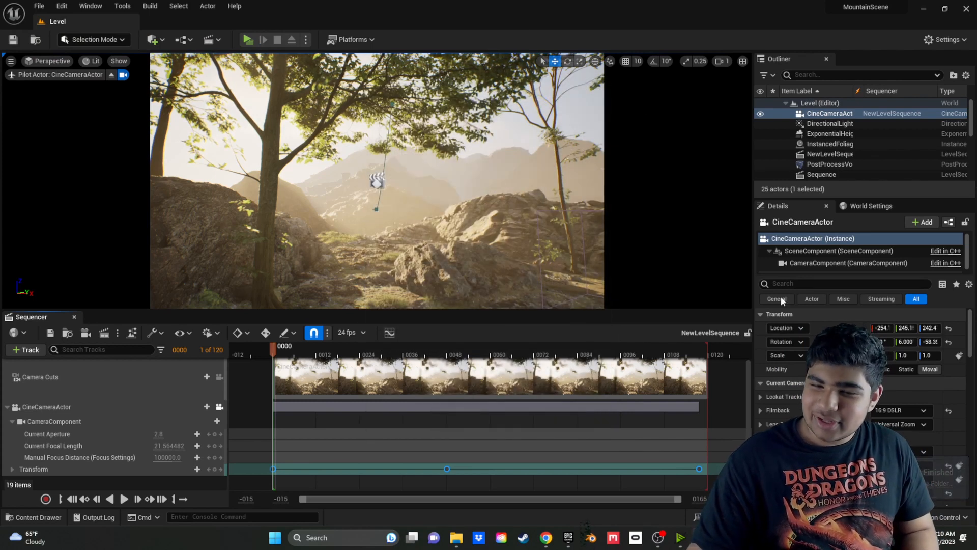
Open the Frames folder on the Desktop in File Explorer and check the rendered EXR files through to the last frame.
{"action": "right_click", "coordinate": [458, 540]}
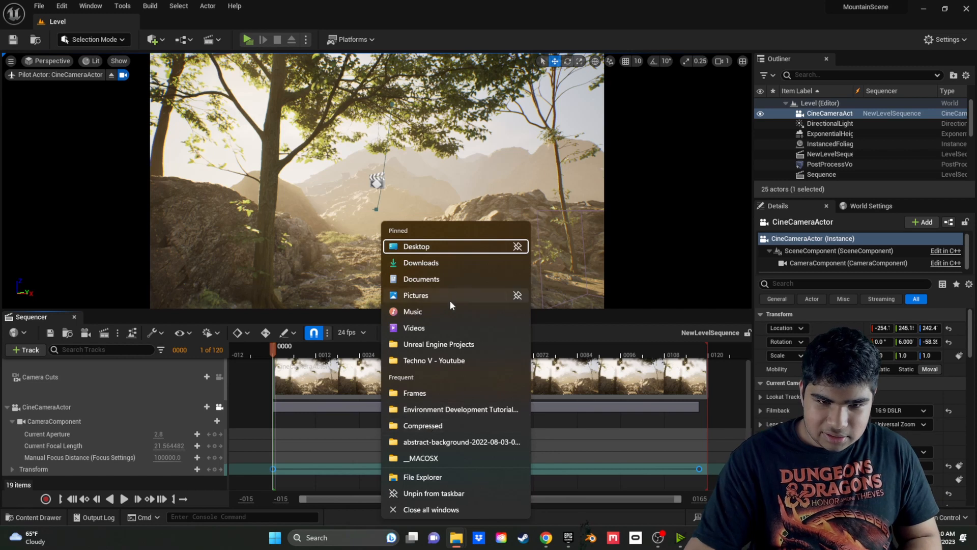
{"action": "left_click", "coordinate": [435, 252]}
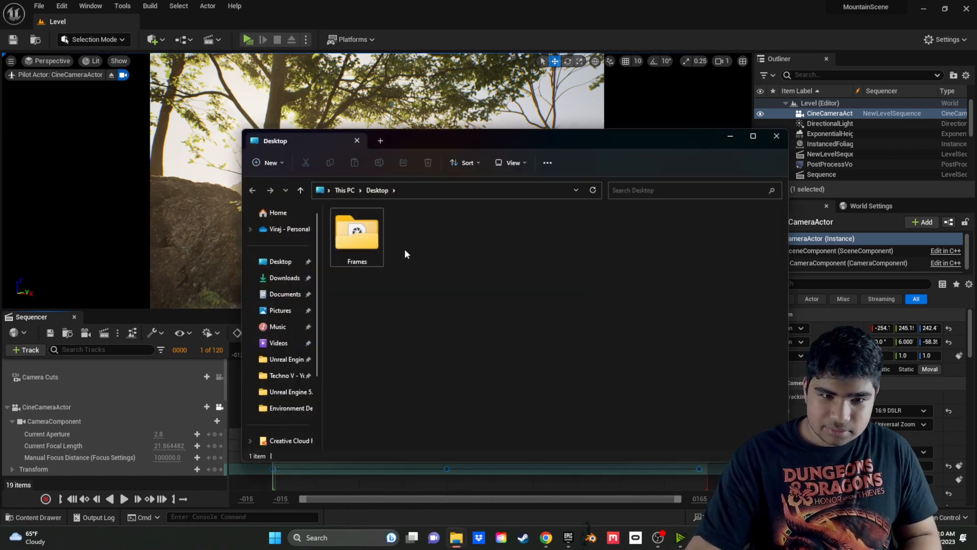
{"action": "double_click", "coordinate": [366, 239]}
{"action": "left_click", "coordinate": [356, 237]}
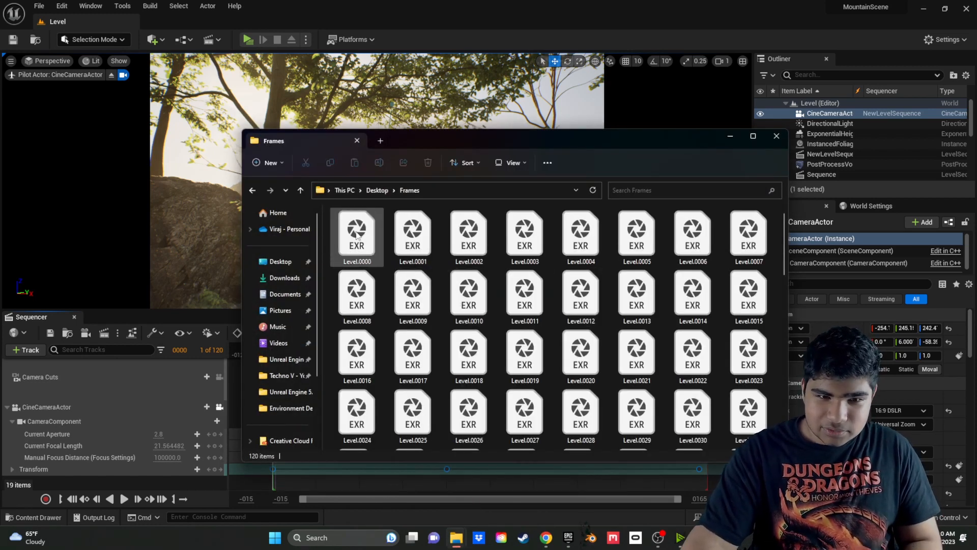
{"action": "left_click_drag", "start_coordinate": [784, 252], "coordinate": [773, 433]}
{"action": "left_click", "coordinate": [750, 421]}
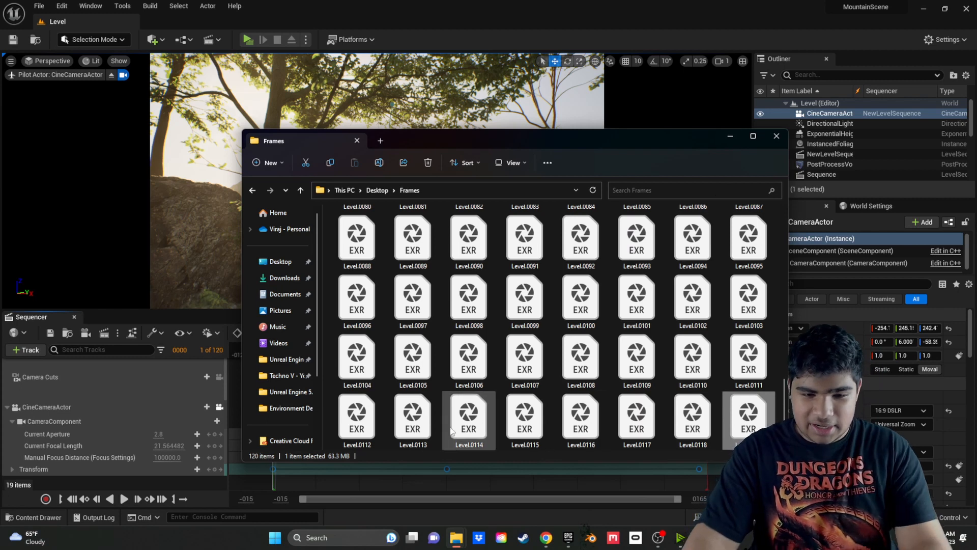
Launch DaVinci Resolve and skip the offered software update.
{"action": "left_click", "coordinate": [342, 540]}
{"action": "type", "text": "davince"}
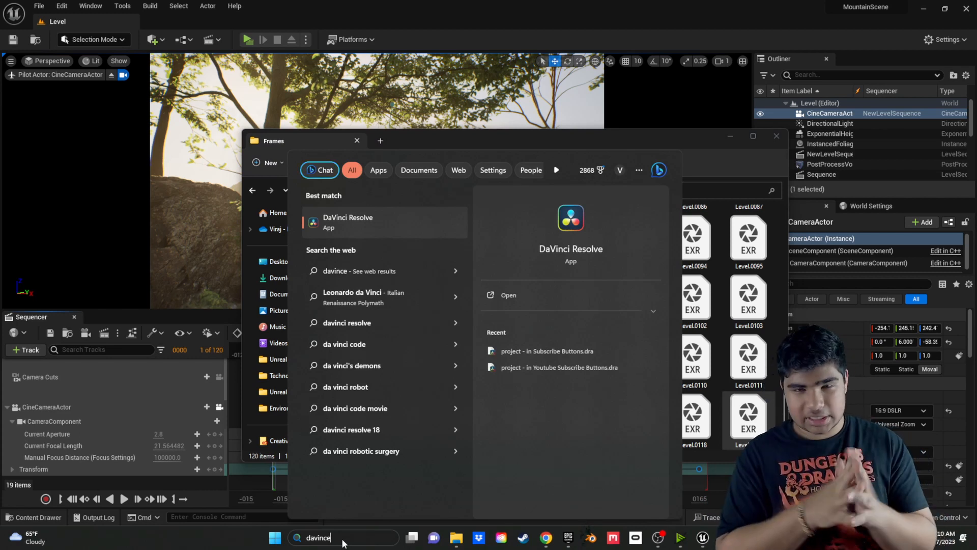
{"action": "key", "text": "Return"}
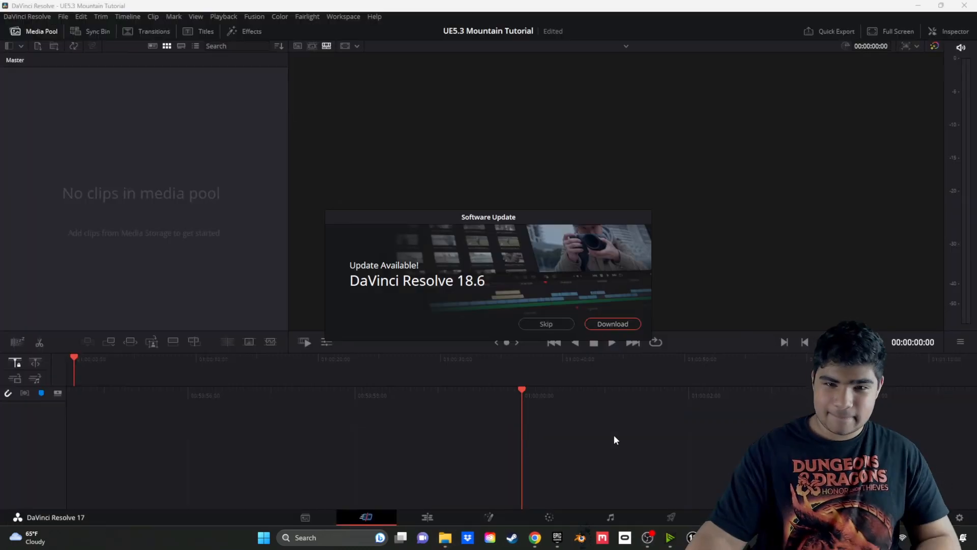
{"action": "left_click", "coordinate": [547, 324]}
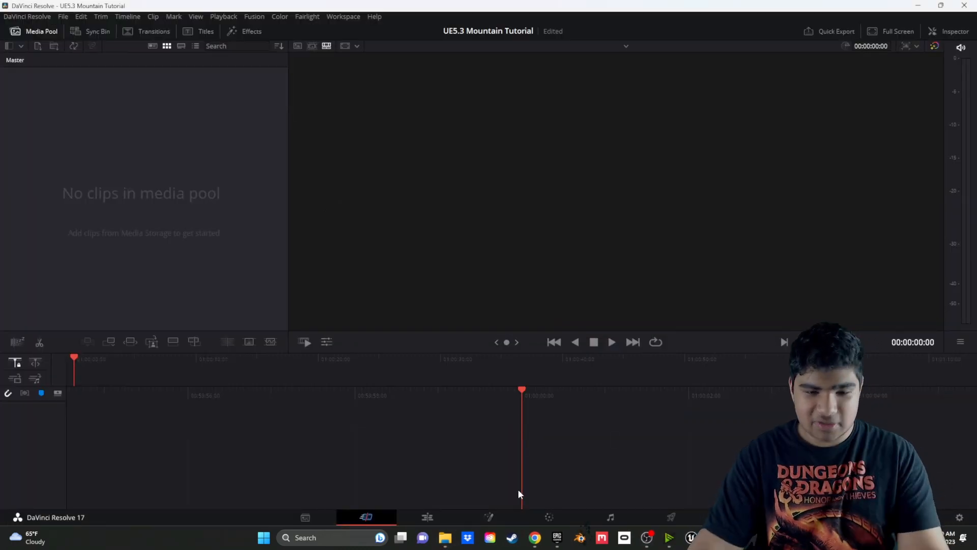
Return to the Frames folder and select all rendered EXR files from Level.0000 through the last frame.
{"action": "mouse_move", "coordinate": [445, 538]}
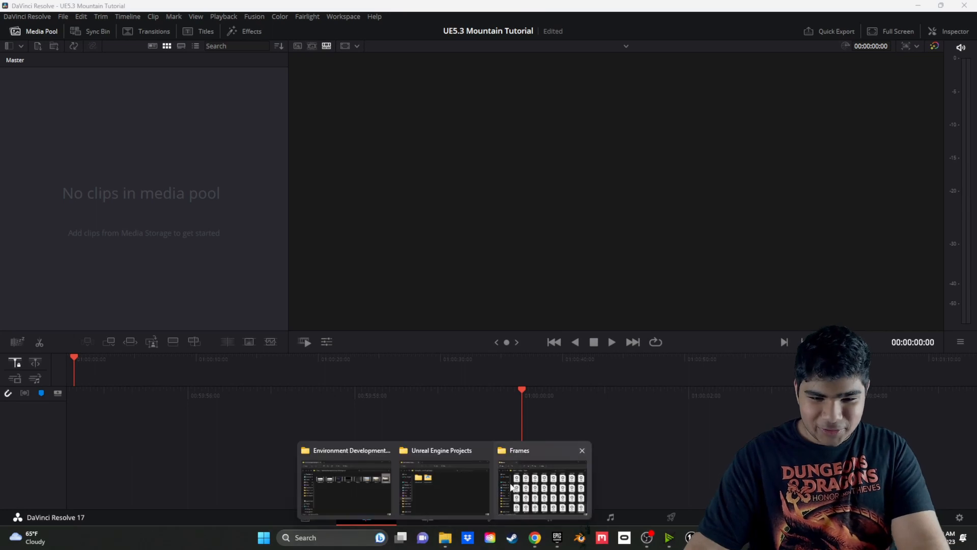
{"action": "left_click", "coordinate": [558, 479]}
{"action": "scroll", "coordinate": [581, 306], "scroll_direction": "up", "scroll_amount": 8}
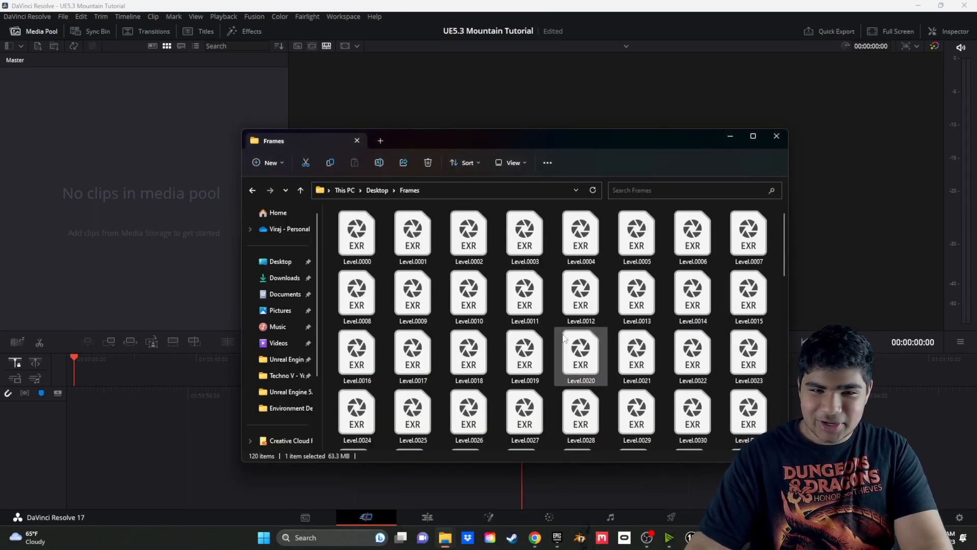
{"action": "left_click", "coordinate": [359, 244]}
{"action": "scroll", "coordinate": [712, 331], "scroll_direction": "down", "scroll_amount": 10}
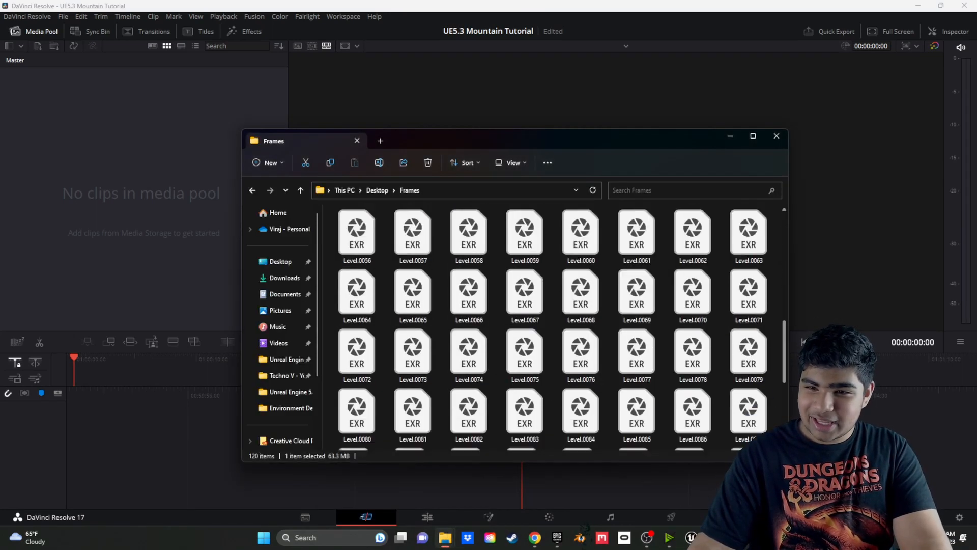
{"action": "left_click", "coordinate": [756, 437], "text": "shift"}
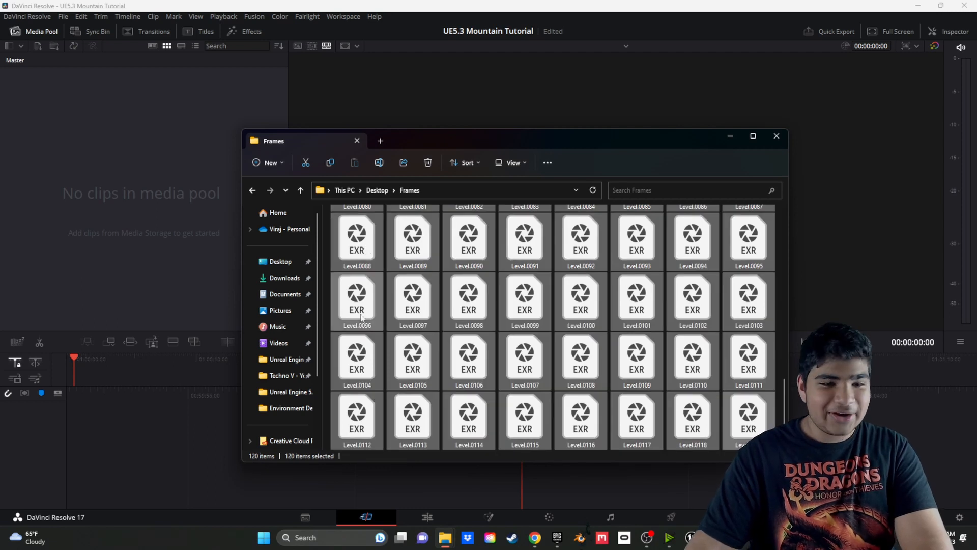
Bring the selected EXR frames into DaVinci Resolve's media storage on the Media page and dismiss the missing-media message.
{"action": "left_click", "coordinate": [314, 519]}
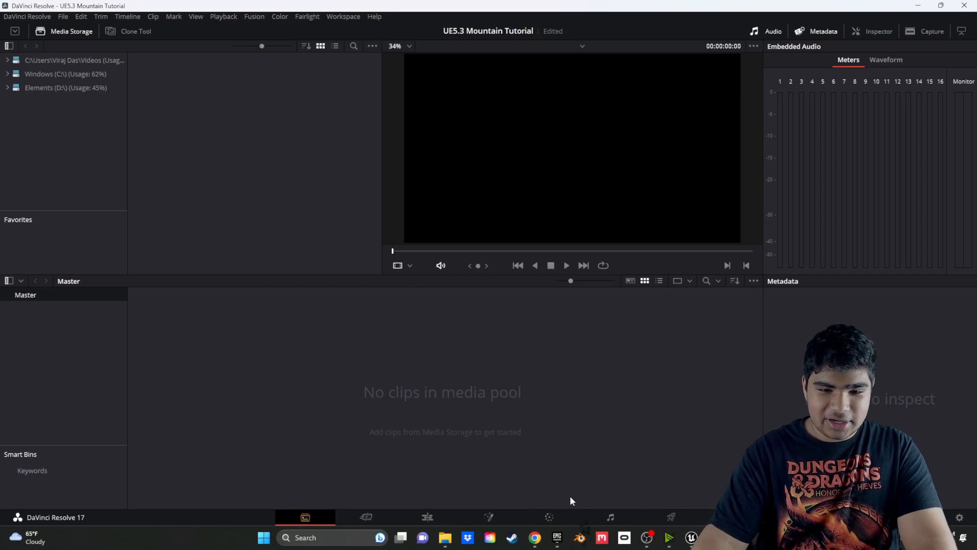
{"action": "mouse_move", "coordinate": [445, 537]}
{"action": "left_click", "coordinate": [547, 484]}
{"action": "left_click_drag", "start_coordinate": [431, 265], "coordinate": [185, 181]}
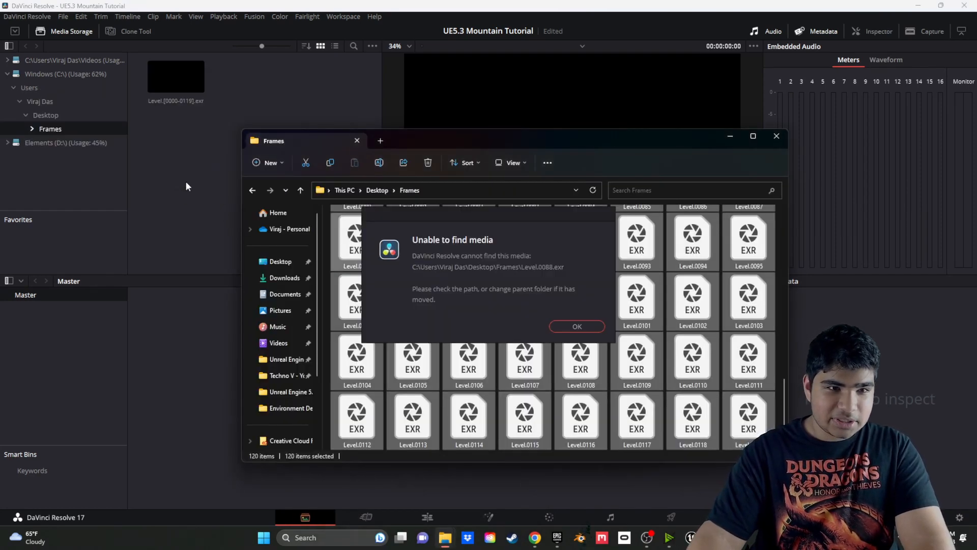
{"action": "left_click", "coordinate": [577, 327]}
{"action": "left_click", "coordinate": [173, 225]}
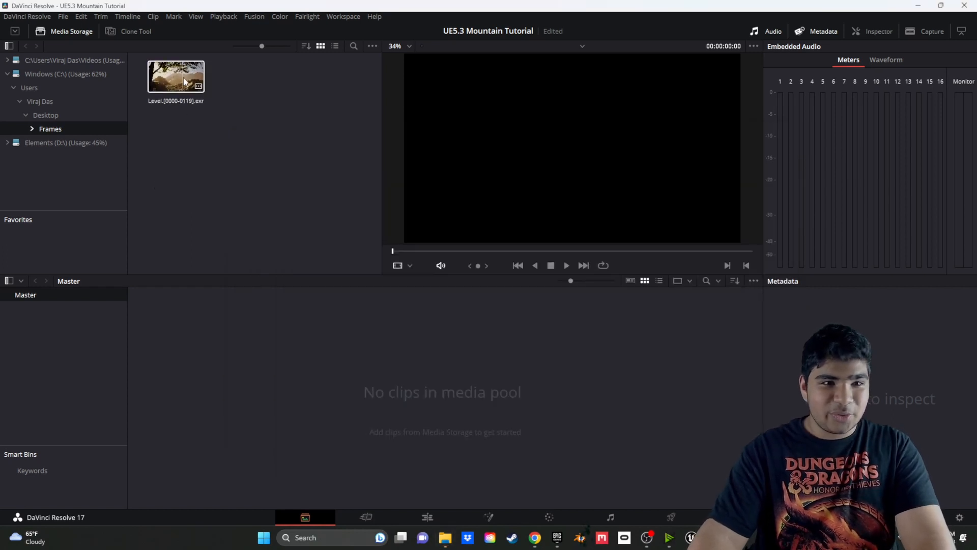
Add the Level.[0000-0119].exr image sequence from media storage to the project's media pool.
{"action": "left_click", "coordinate": [366, 517]}
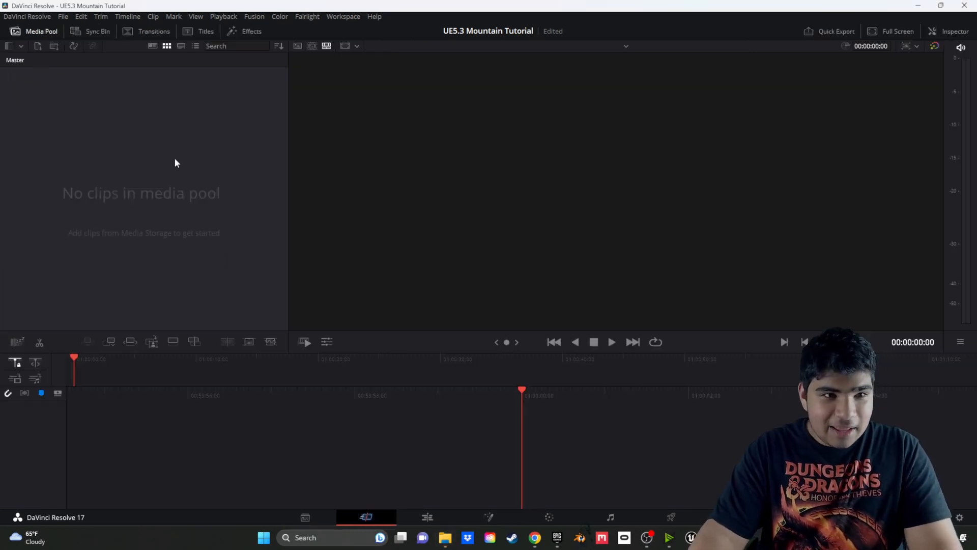
{"action": "left_click", "coordinate": [306, 517]}
{"action": "left_click_drag", "start_coordinate": [175, 76], "coordinate": [407, 389]}
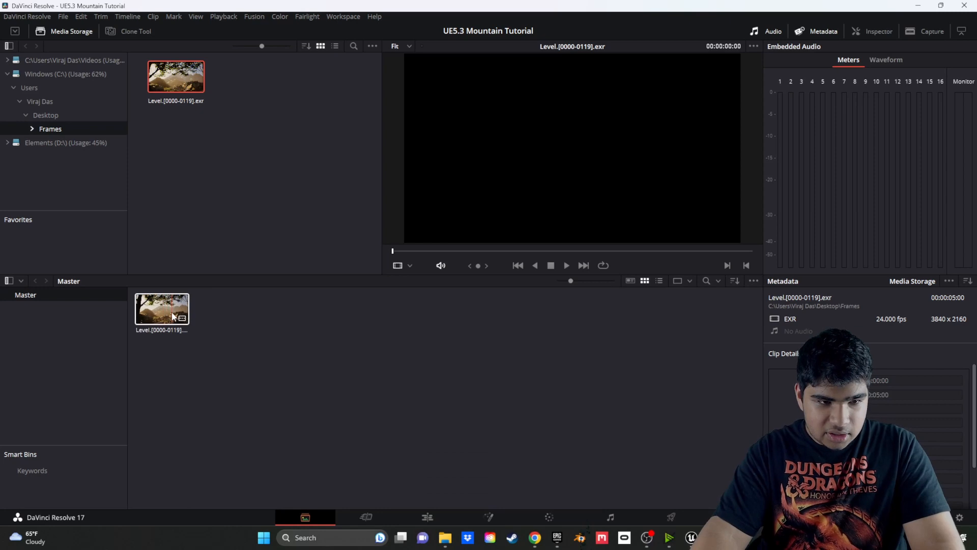
Place the EXR sequence on a new timeline on the Cut page, play it and scrub back near its start.
{"action": "left_click", "coordinate": [367, 513]}
{"action": "left_click_drag", "start_coordinate": [50, 88], "coordinate": [433, 441]}
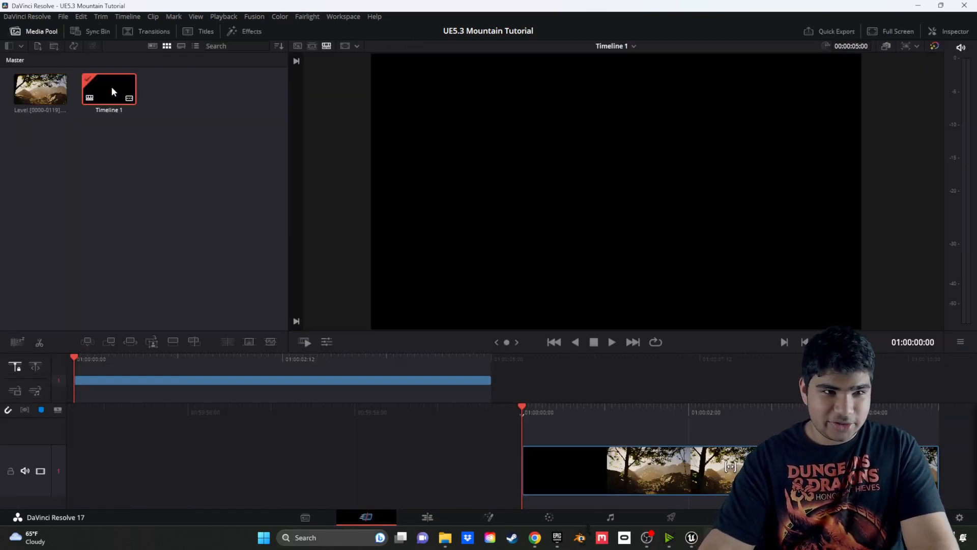
{"action": "left_click", "coordinate": [612, 344]}
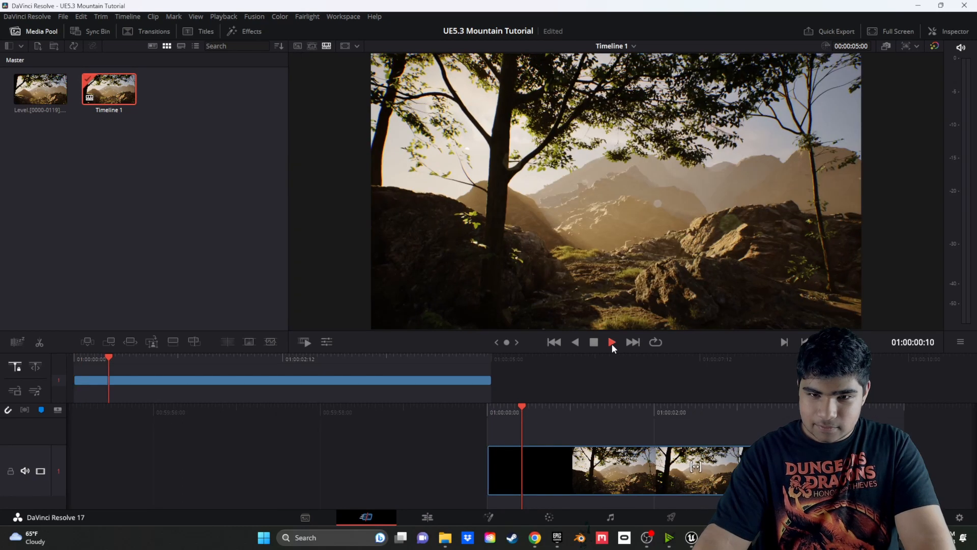
{"action": "left_click_drag", "start_coordinate": [623, 466], "coordinate": [720, 466]}
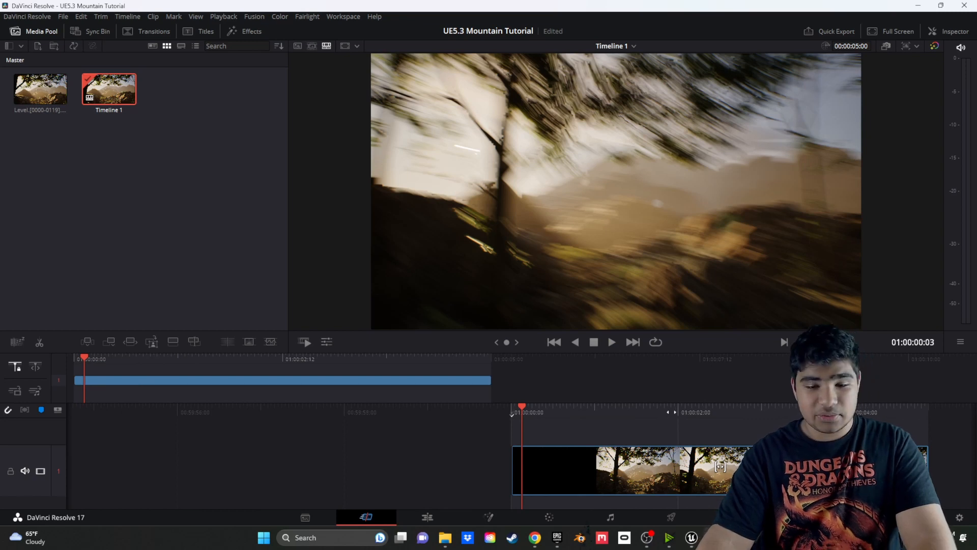
Cut the first three motion-blurred frames off the EXR clip, close the gap and play the timeline.
{"action": "left_click", "coordinate": [538, 463]}
{"action": "key", "text": "ctrl+b"}
{"action": "key", "text": "Delete"}
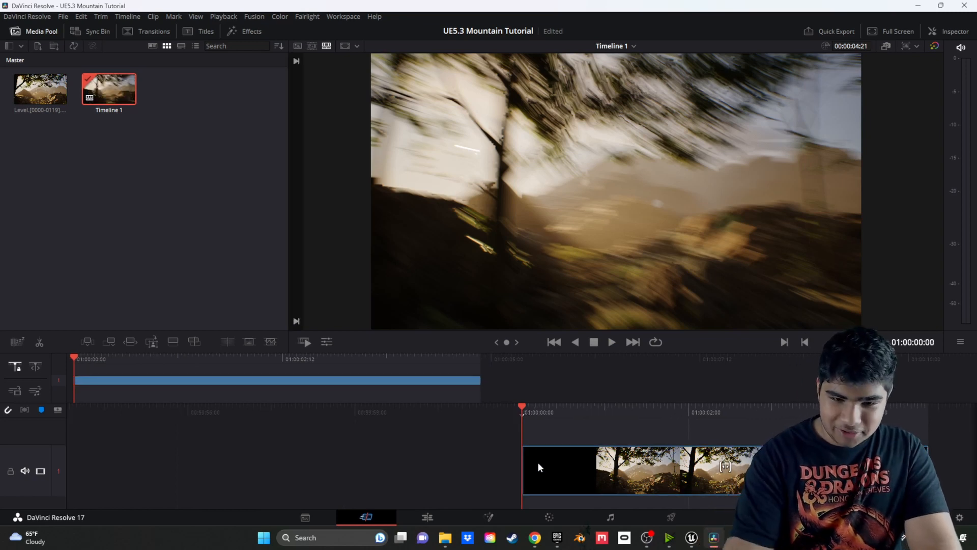
{"action": "left_click", "coordinate": [612, 342]}
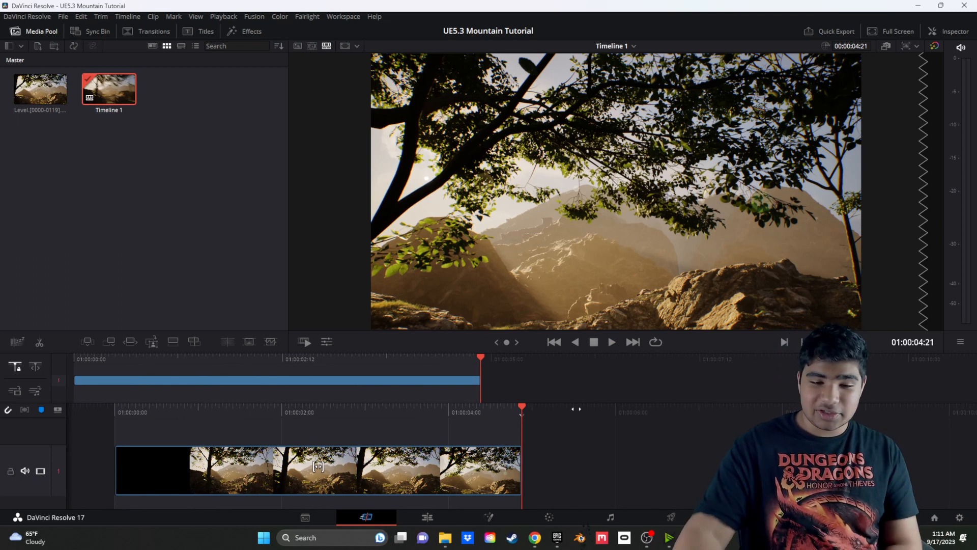
Open the clip for color grading and shape its custom curve into an S with a lowered shadow point and a raised highlight point.
{"action": "left_click", "coordinate": [555, 512]}
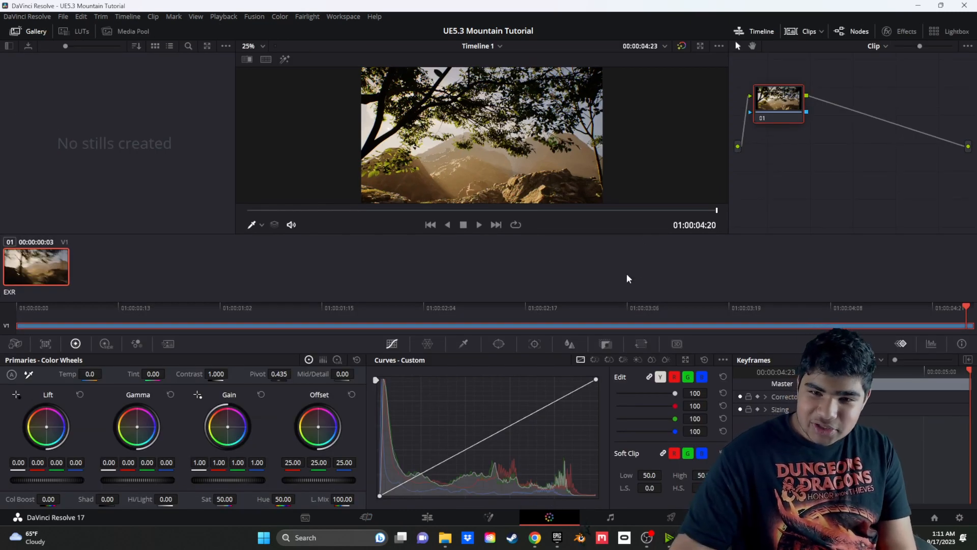
{"action": "left_click_drag", "start_coordinate": [490, 437], "coordinate": [527, 413]}
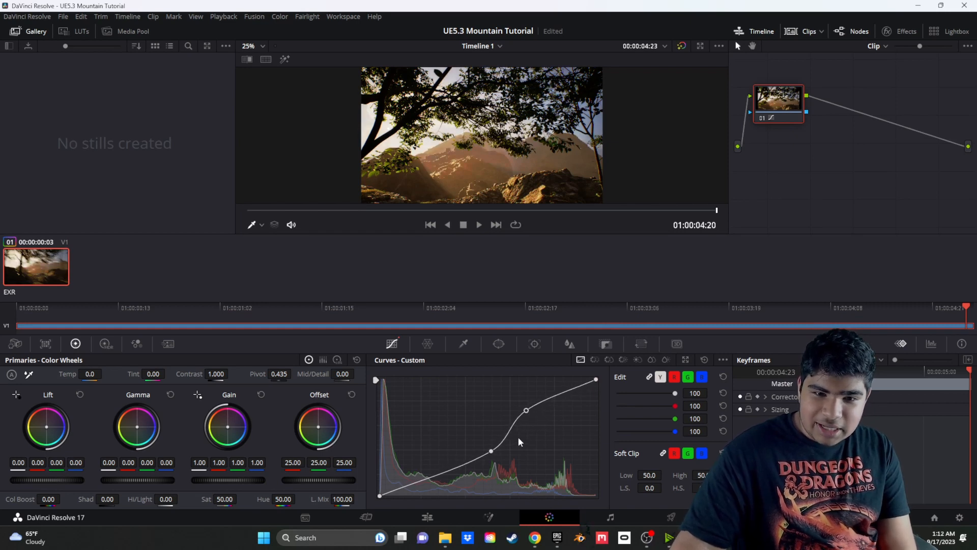
{"action": "left_click_drag", "start_coordinate": [491, 452], "coordinate": [481, 459]}
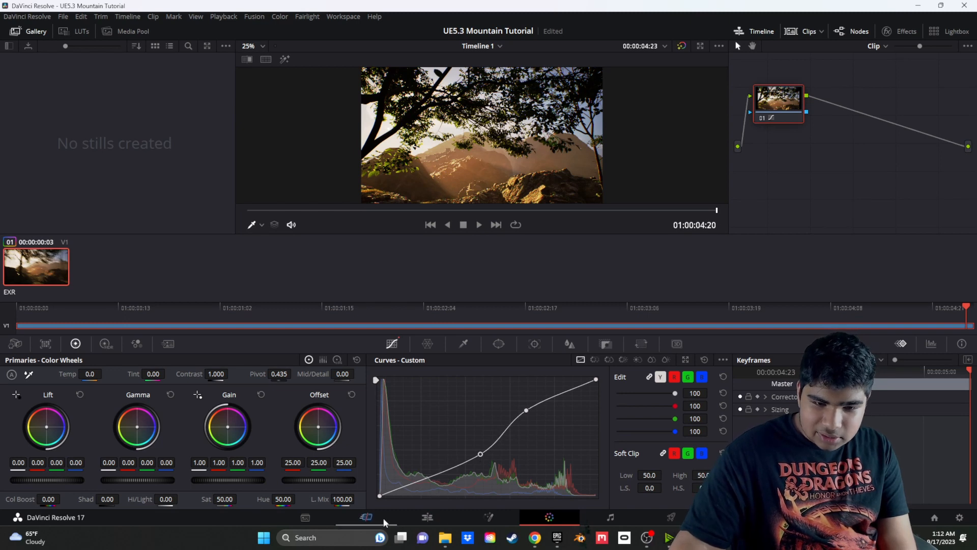
Move the playhead to about 01:00:01:22 and raise both custom curve points to brighten the midtones and highlights.
{"action": "left_click", "coordinate": [366, 516]}
{"action": "left_click_drag", "start_coordinate": [433, 417], "coordinate": [673, 421]}
{"action": "left_click", "coordinate": [550, 517]}
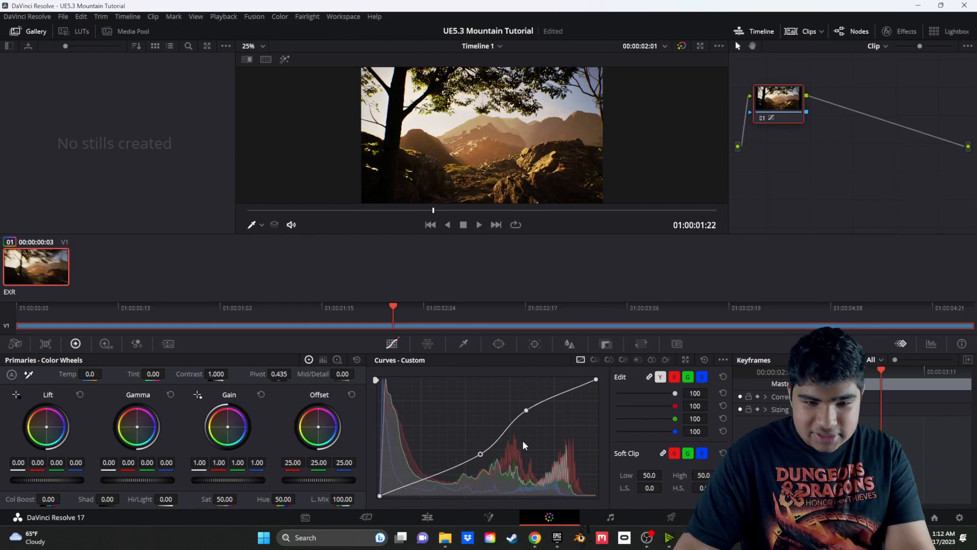
{"action": "left_click_drag", "start_coordinate": [528, 411], "coordinate": [533, 425]}
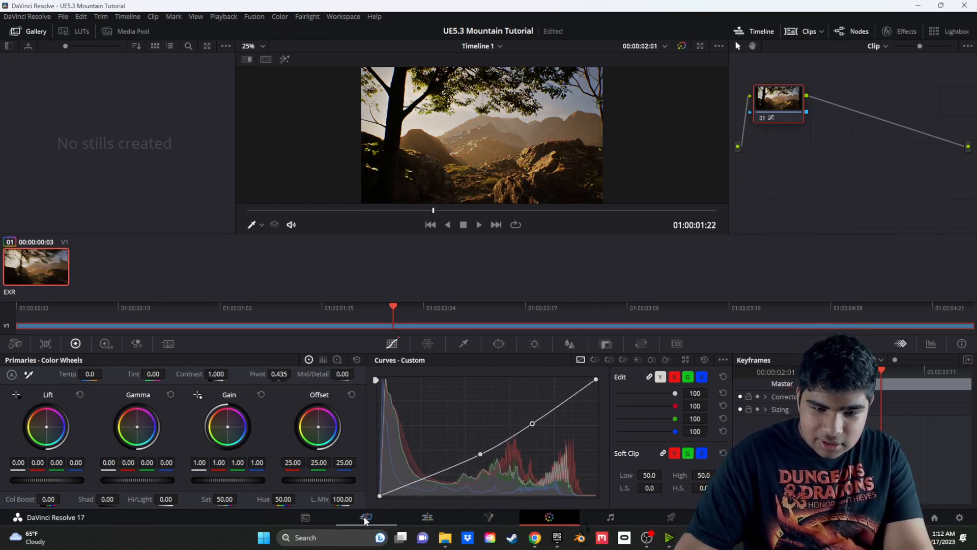
{"action": "left_click_drag", "start_coordinate": [479, 454], "coordinate": [464, 440]}
{"action": "left_click_drag", "start_coordinate": [532, 424], "coordinate": [516, 399]}
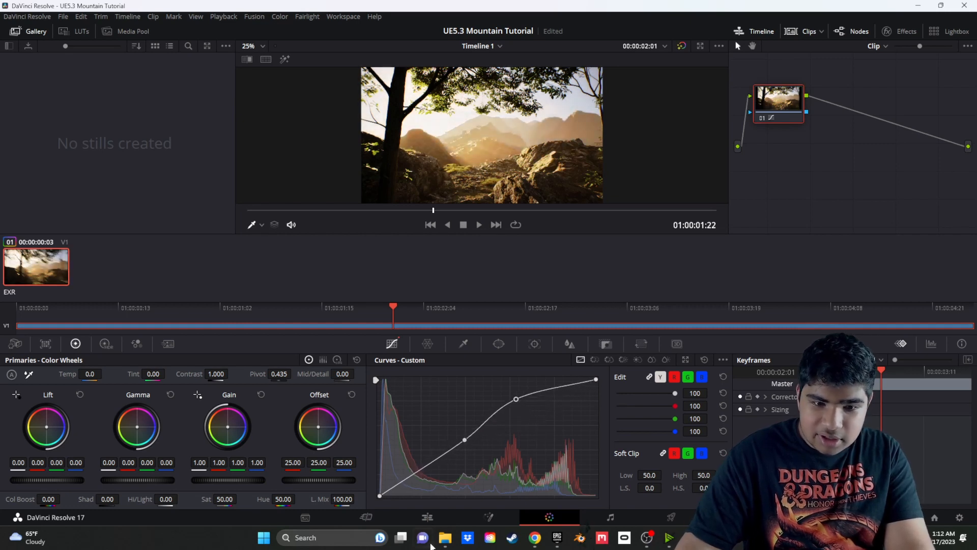
Play the graded shot from the start of the timeline on the Cut page.
{"action": "left_click", "coordinate": [381, 515]}
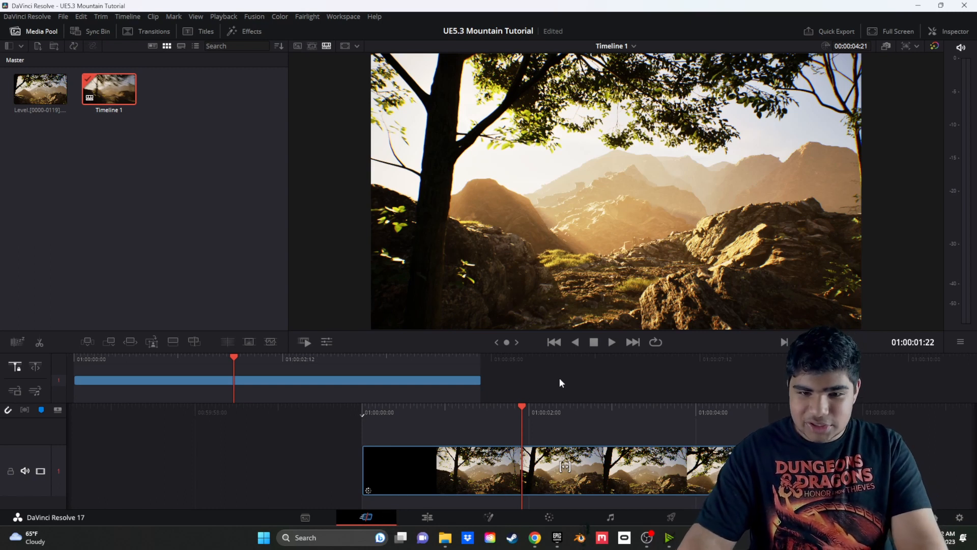
{"action": "key", "text": "Home"}
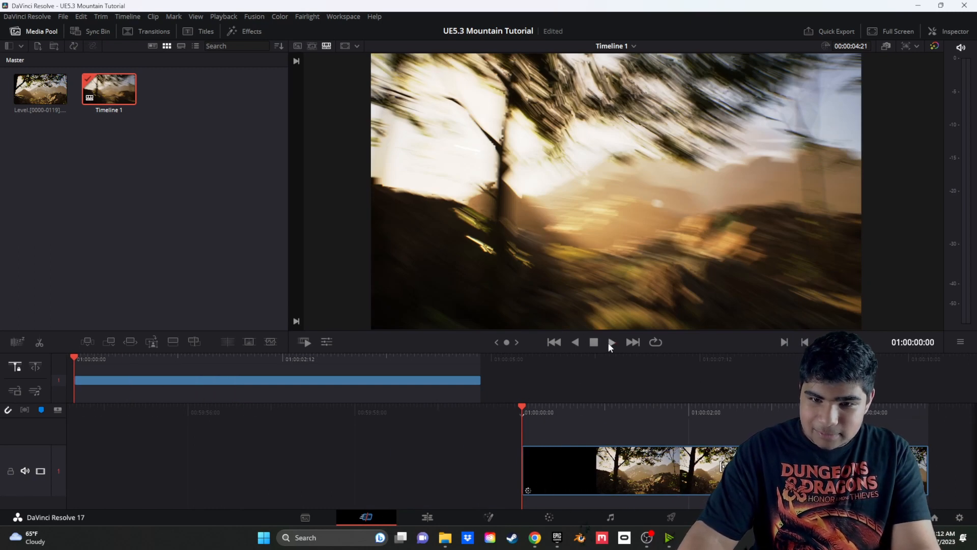
{"action": "left_click", "coordinate": [612, 342]}
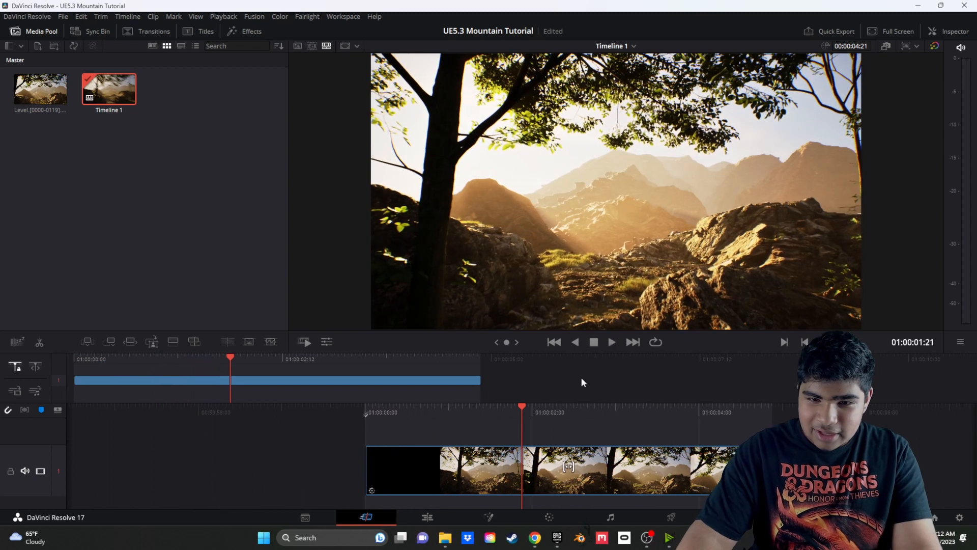
Remove the remaining blurred first frame from the start of the clip and play the shot again.
{"action": "key", "text": "Home"}
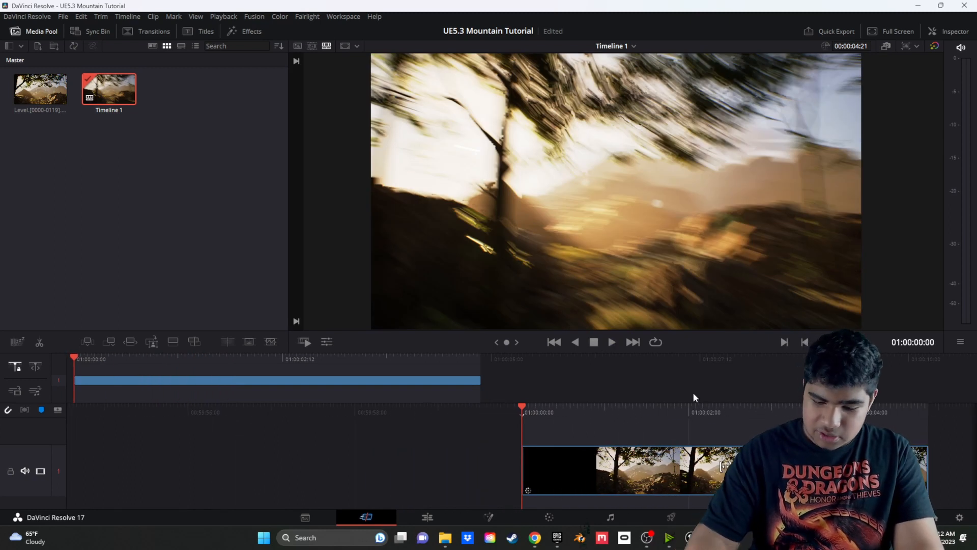
{"action": "key", "text": "Right"}
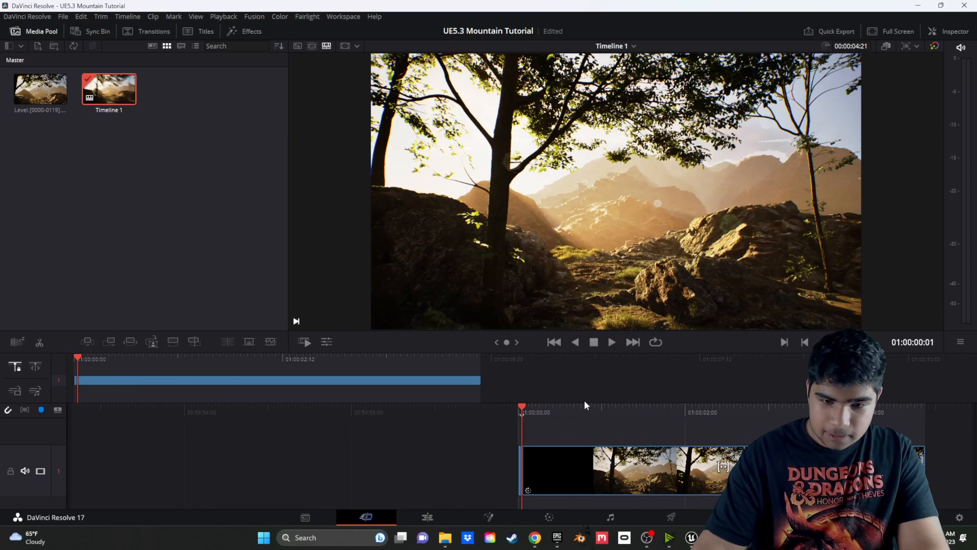
{"action": "key", "text": "Delete"}
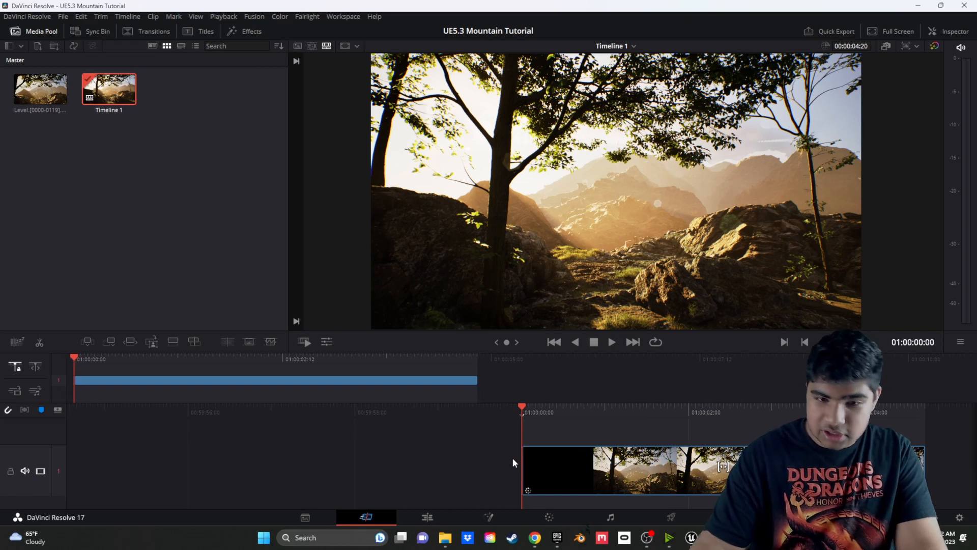
{"action": "key", "text": "space"}
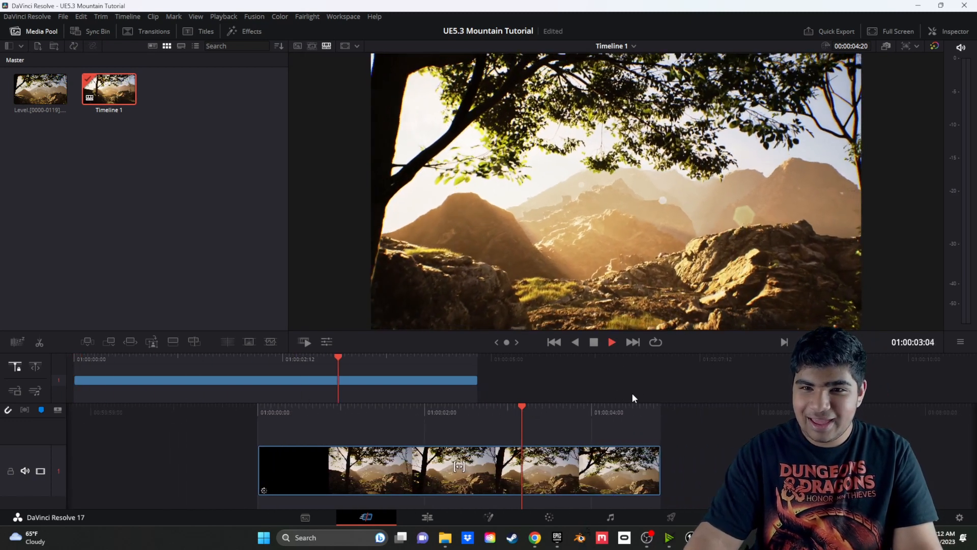
At 01:00:00:12, tint the shot magenta with Offset RGB 32.25, 21.59, 32.50 and Gain RGB 1.02, 0.95, 1.42.
{"action": "left_click_drag", "start_coordinate": [477, 358], "coordinate": [116, 358]}
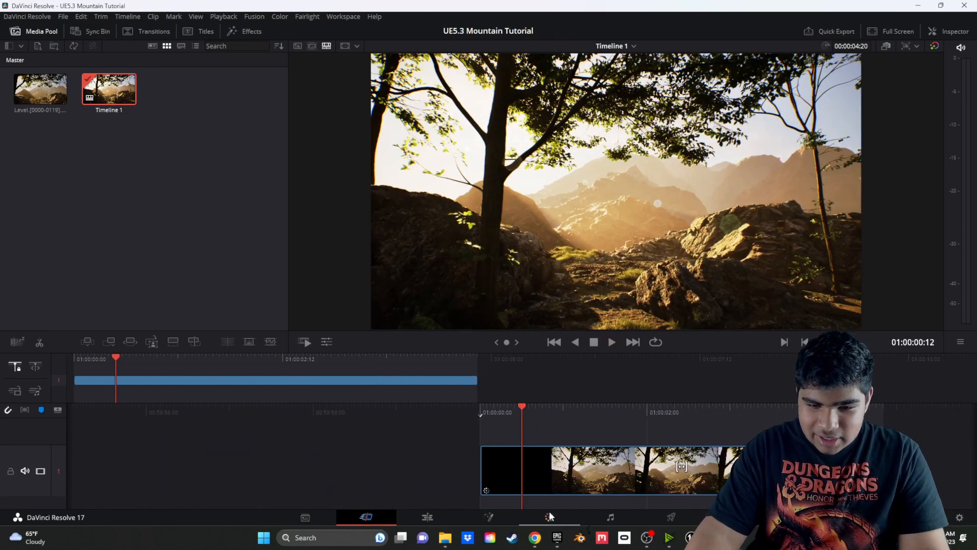
{"action": "left_click", "coordinate": [550, 516]}
{"action": "left_click_drag", "start_coordinate": [320, 430], "coordinate": [322, 425]}
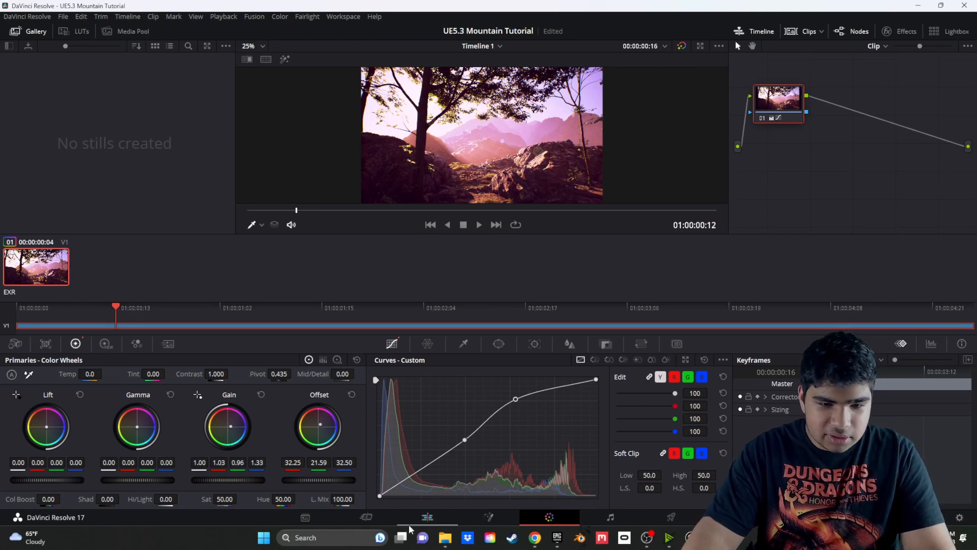
{"action": "left_click", "coordinate": [388, 521]}
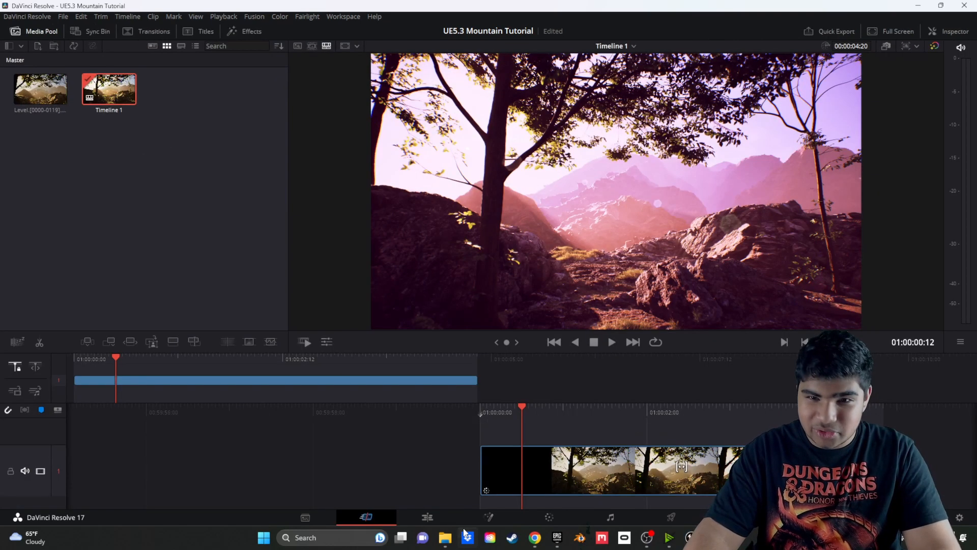
{"action": "left_click", "coordinate": [554, 515]}
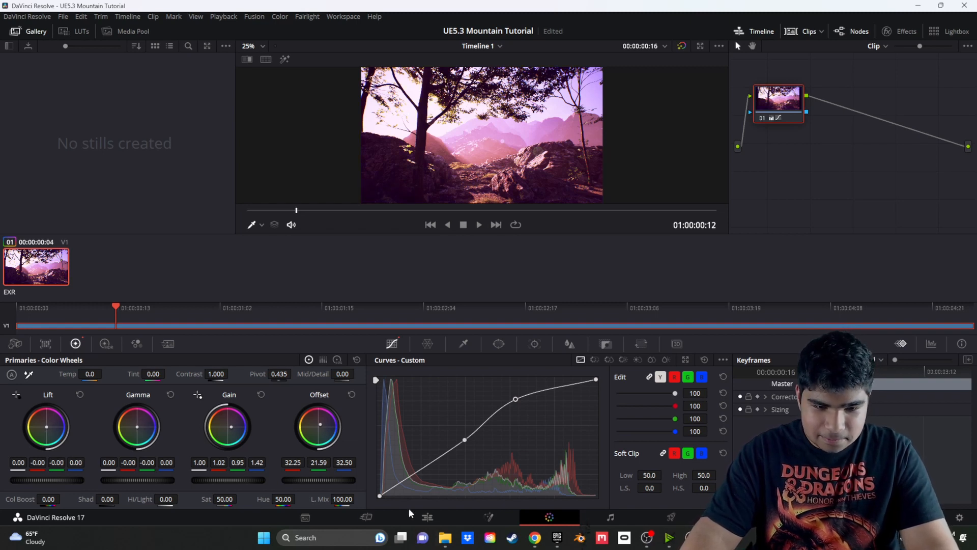
Play the magenta-tinted shot from the beginning on the Cut page.
{"action": "left_click", "coordinate": [369, 517]}
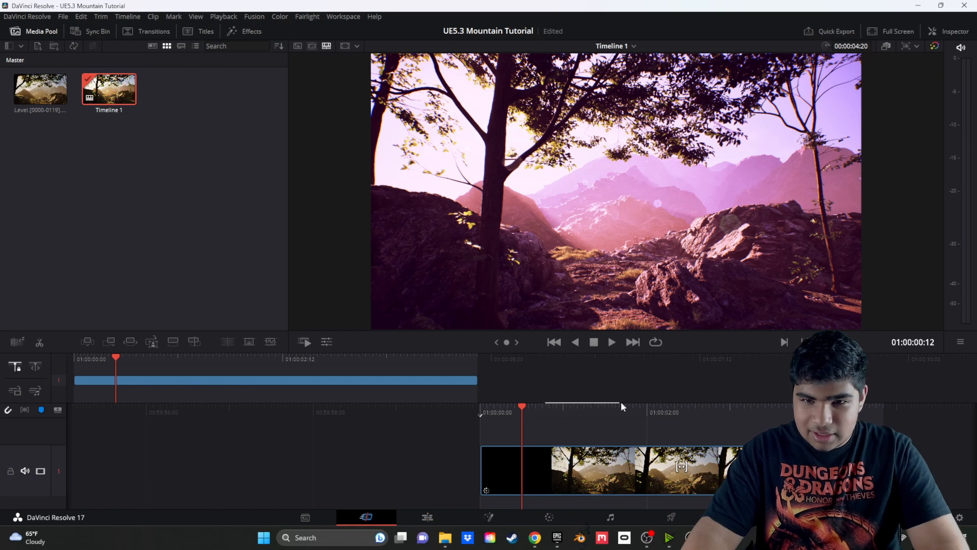
{"action": "key", "text": "Home"}
{"action": "left_click", "coordinate": [610, 346]}
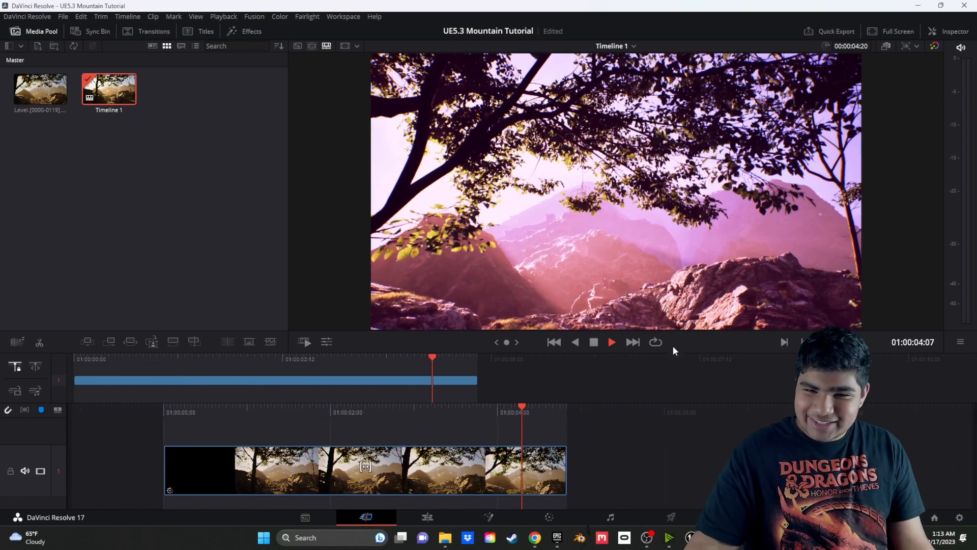
Shift the grade to a cooler blue with Offset RGB 22.14, 23.38, 37.31 and Gain RGB 0.95, 1.00, 1.12.
{"action": "left_click", "coordinate": [548, 516]}
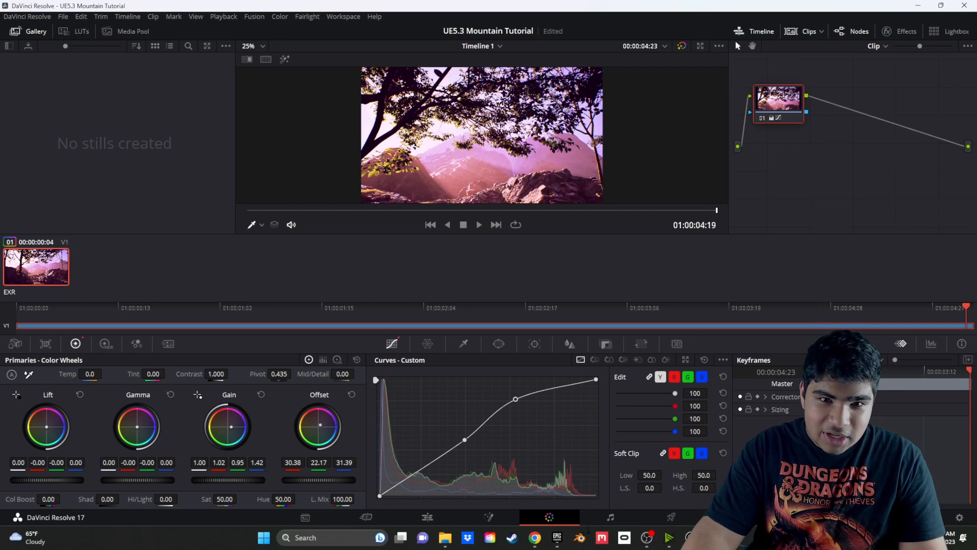
{"action": "left_click_drag", "start_coordinate": [319, 428], "coordinate": [320, 429]}
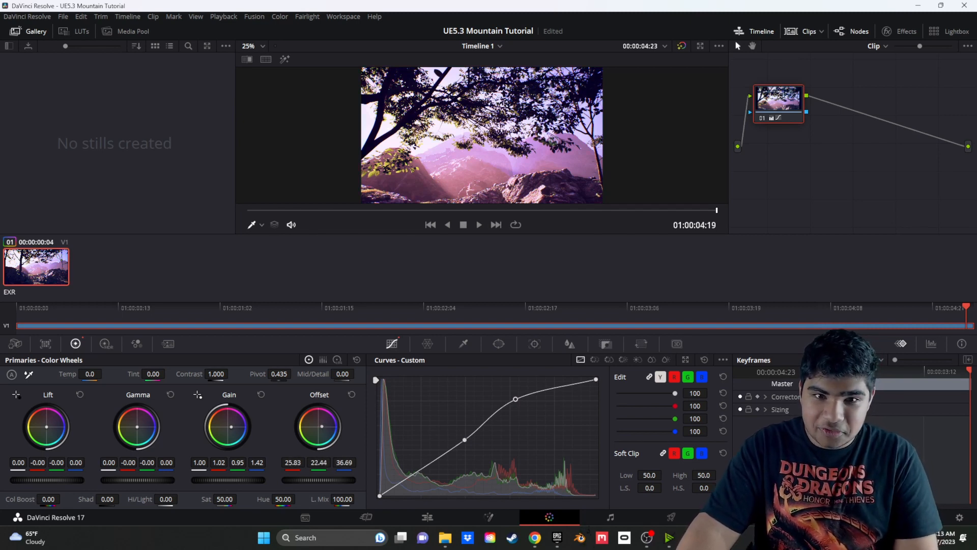
{"action": "left_click", "coordinate": [387, 518]}
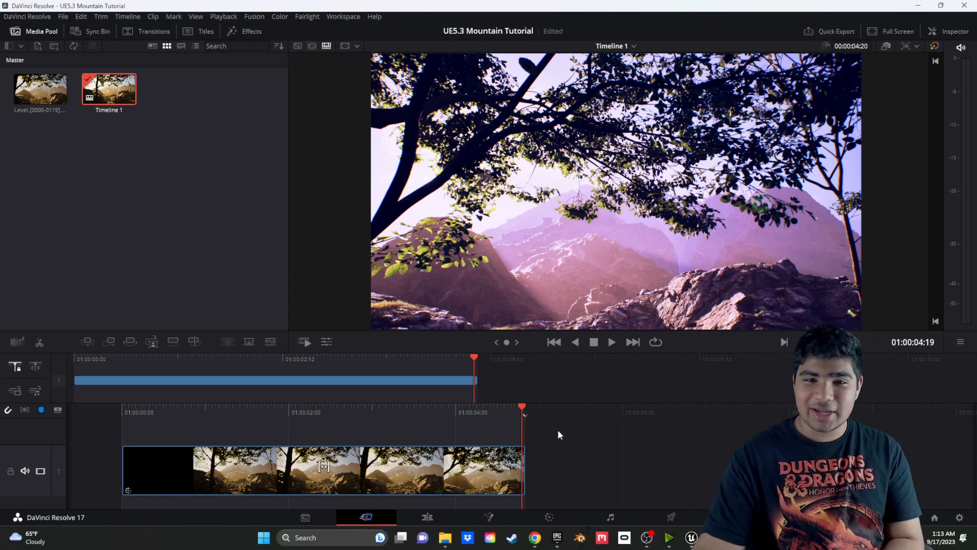
{"action": "left_click", "coordinate": [555, 516]}
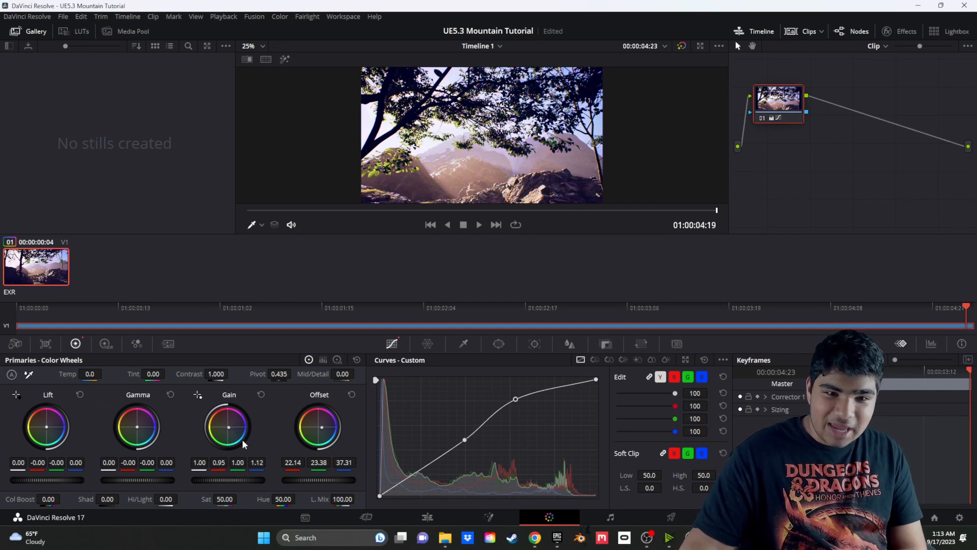
Play the cooler-graded shot from the start on the Cut page and return the playhead to the first frame.
{"action": "left_click", "coordinate": [371, 518]}
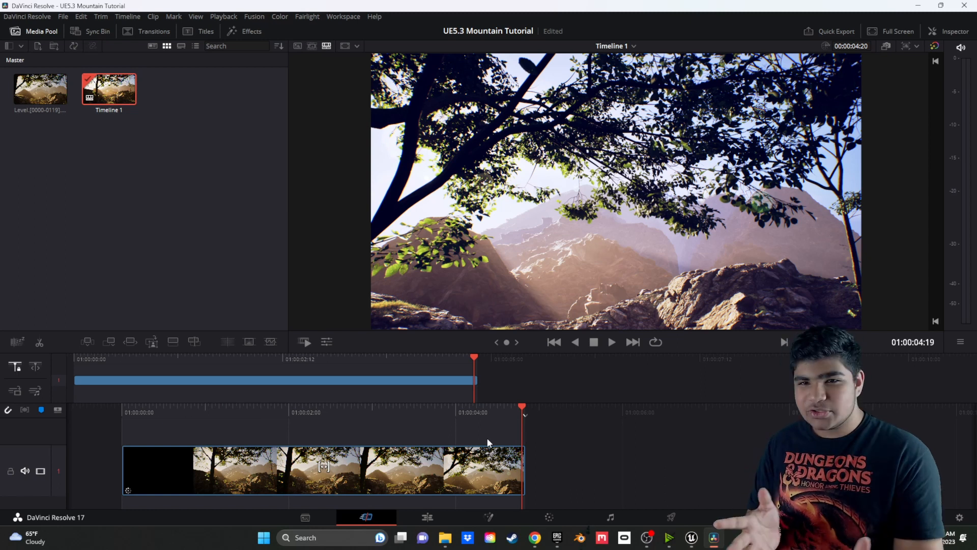
{"action": "left_click_drag", "start_coordinate": [386, 359], "coordinate": [71, 358]}
{"action": "left_click", "coordinate": [610, 343]}
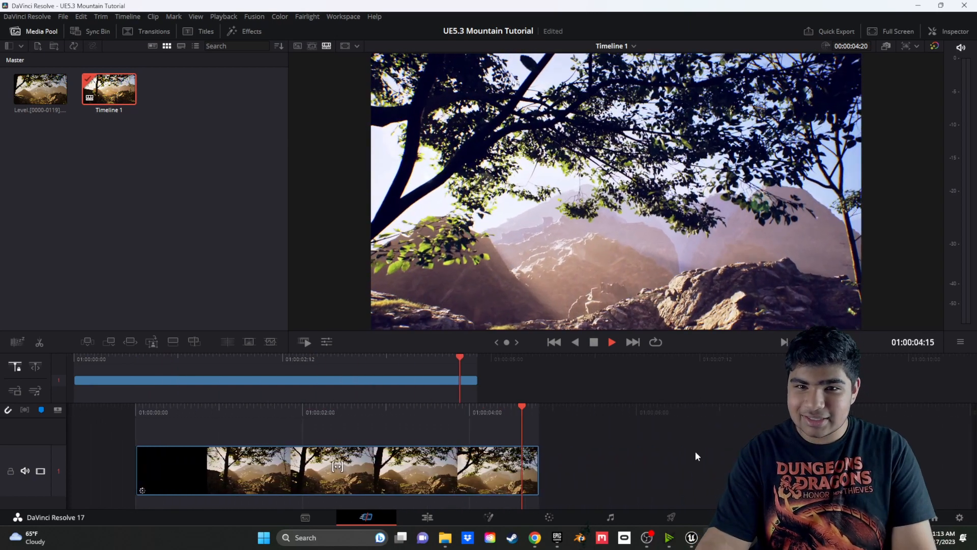
{"action": "left_click_drag", "start_coordinate": [473, 410], "coordinate": [876, 410]}
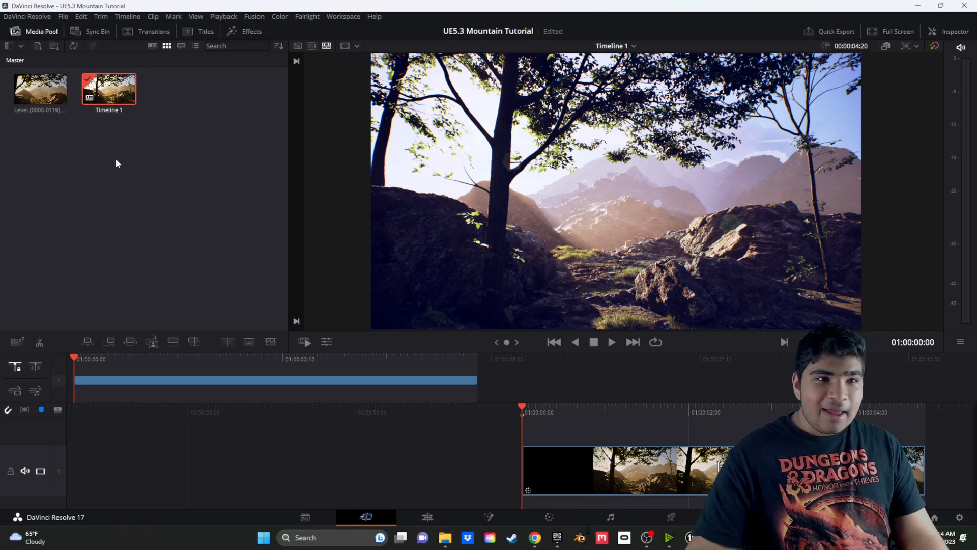
On the Edit page, move the EXR clip about 2.5 seconds later and place a Text+ title at the timeline start on Video 2.
{"action": "left_click", "coordinate": [444, 520]}
{"action": "left_click_drag", "start_coordinate": [354, 399], "coordinate": [382, 400]}
{"action": "left_click", "coordinate": [28, 336]}
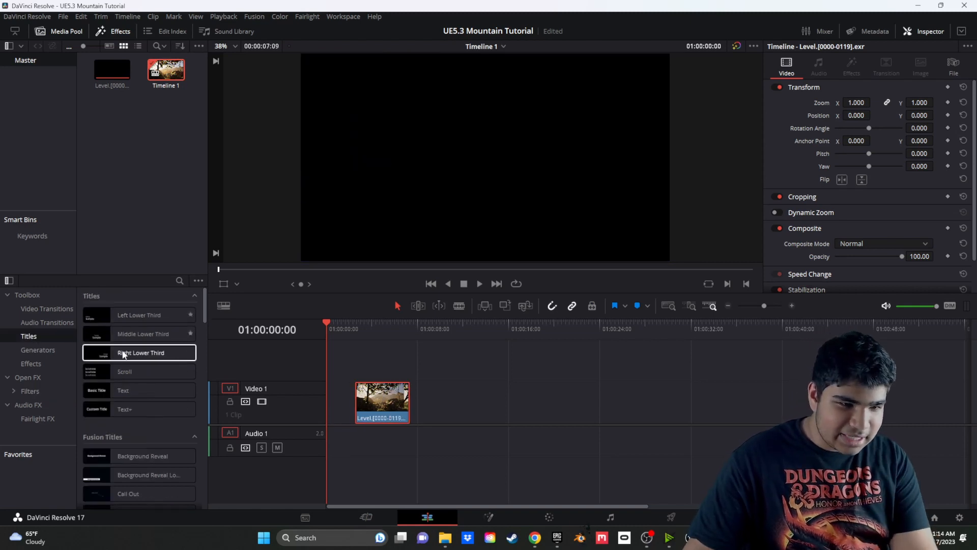
{"action": "left_click_drag", "start_coordinate": [131, 408], "coordinate": [371, 365]}
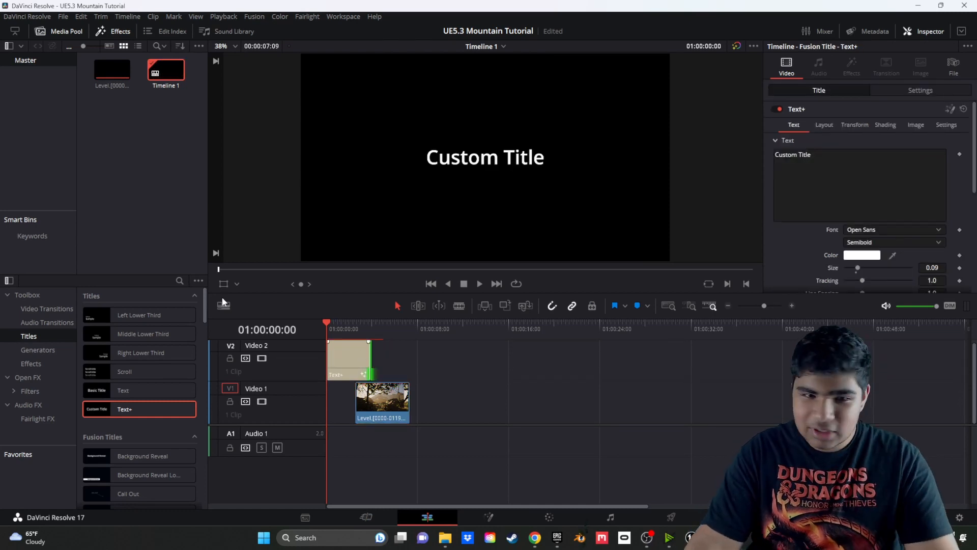
Give the Text+ title a short fade-in and replace its text with "Mountain Scene".
{"action": "left_click_drag", "start_coordinate": [327, 342], "coordinate": [331, 342]}
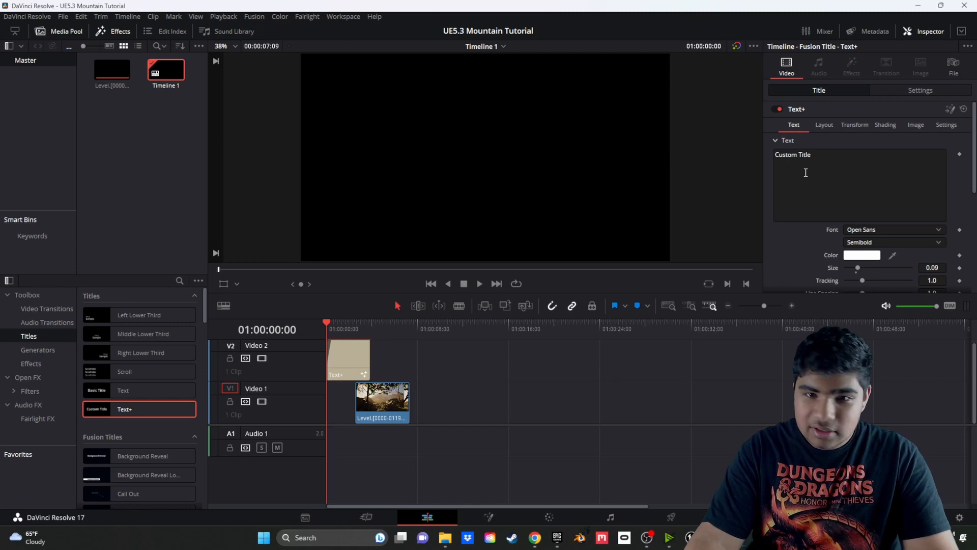
{"action": "left_click", "coordinate": [345, 321]}
{"action": "left_click_drag", "start_coordinate": [840, 157], "coordinate": [709, 157]}
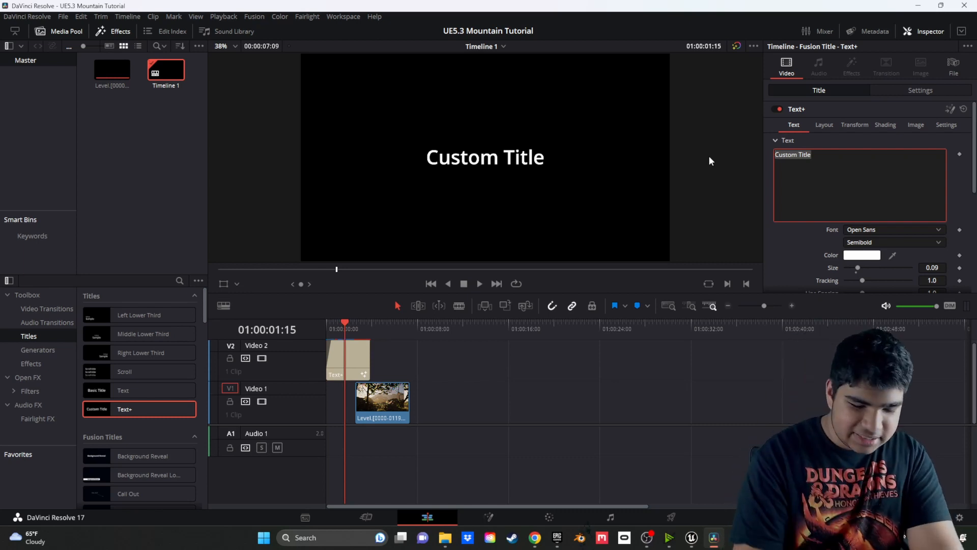
{"action": "type", "text": "Mountai"}
{"action": "key", "text": "BackSpace"}
{"action": "type", "text": "n"}
{"action": "key", "text": "BackSpace"}
{"action": "type", "text": "aui"}
{"action": "key", "text": "BackSpace"}
{"action": "key", "text": "BackSpace"}
{"action": "key", "text": "BackSpace"}
{"action": "type", "text": "in SC"}
{"action": "key", "text": "BackSpace"}
{"action": "type", "text": "cene"}
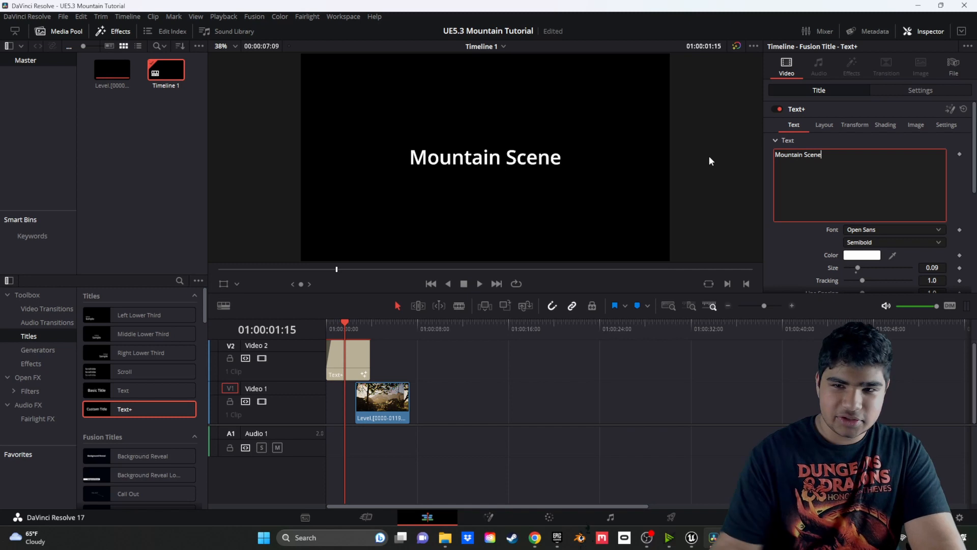
Play the titled timeline from the start through to its end and give the EXR clip a short fade-out.
{"action": "left_click", "coordinate": [325, 326]}
{"action": "key", "text": "space"}
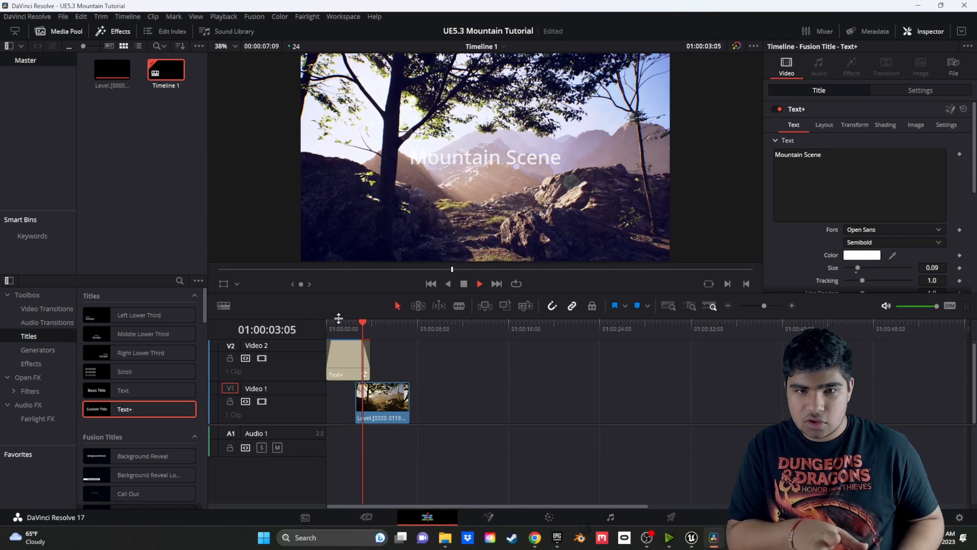
{"action": "key", "text": "space"}
{"action": "left_click", "coordinate": [367, 400]}
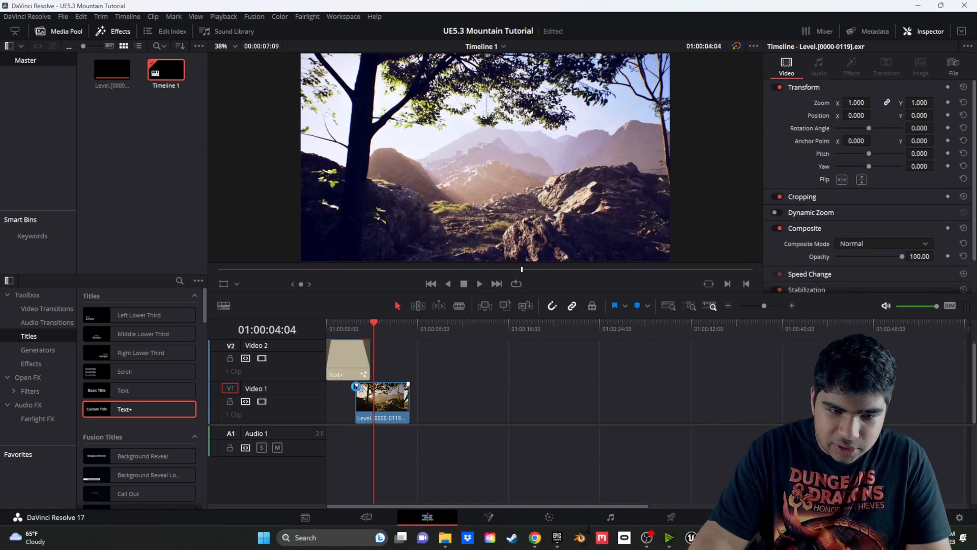
{"action": "left_click", "coordinate": [362, 338]}
{"action": "key", "text": "space"}
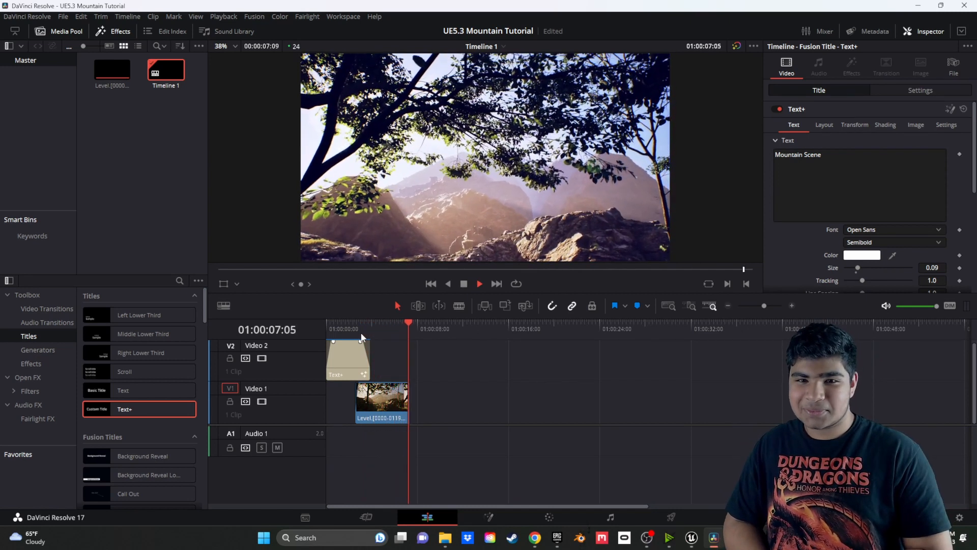
{"action": "left_click", "coordinate": [427, 394]}
{"action": "left_click_drag", "start_coordinate": [408, 385], "coordinate": [405, 385]}
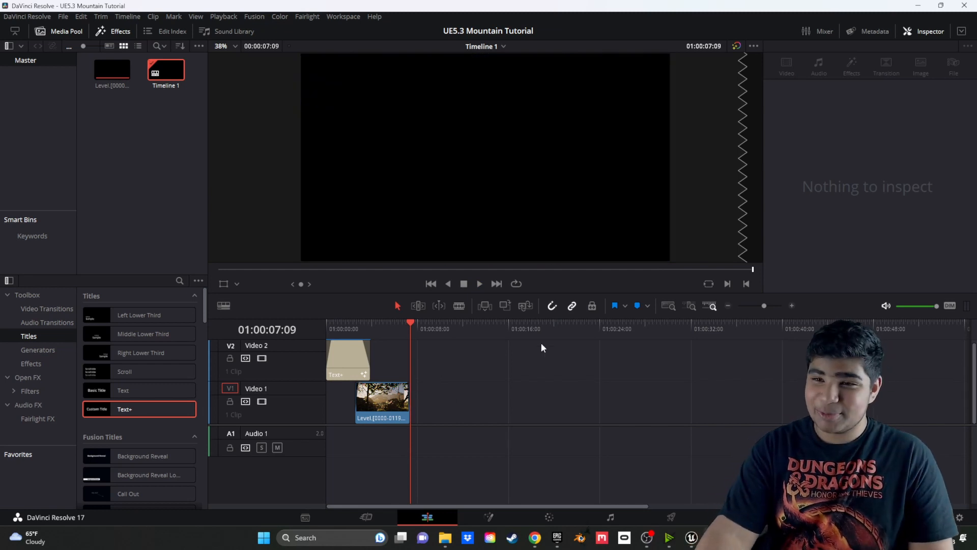
On the Deliver page, set the render location to the Desktop and the filename to ue5.
{"action": "left_click", "coordinate": [685, 518]}
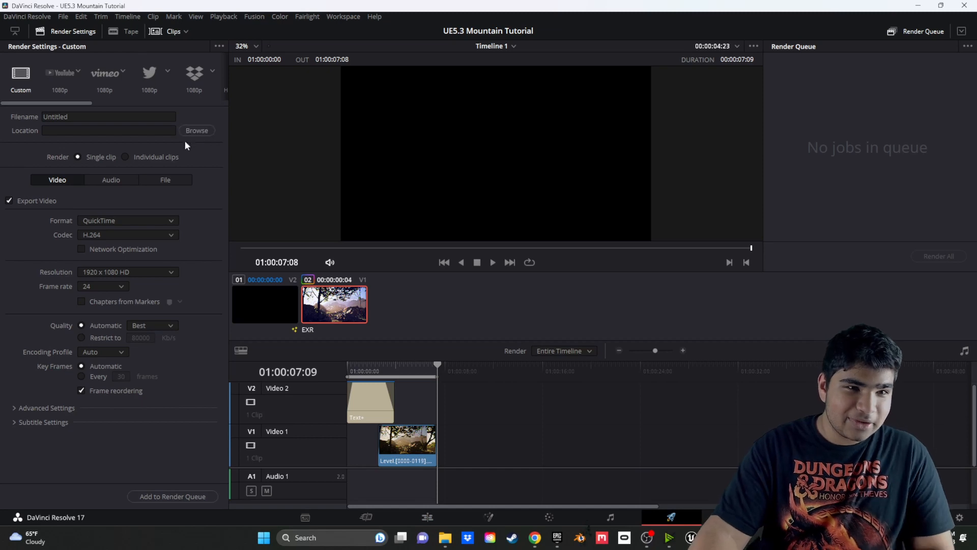
{"action": "left_click", "coordinate": [196, 131]}
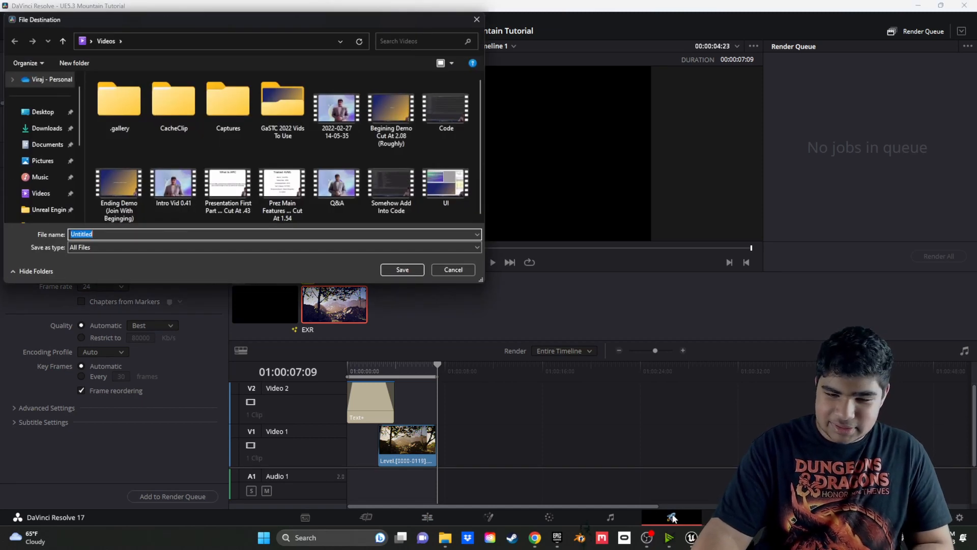
{"action": "left_click", "coordinate": [43, 112]}
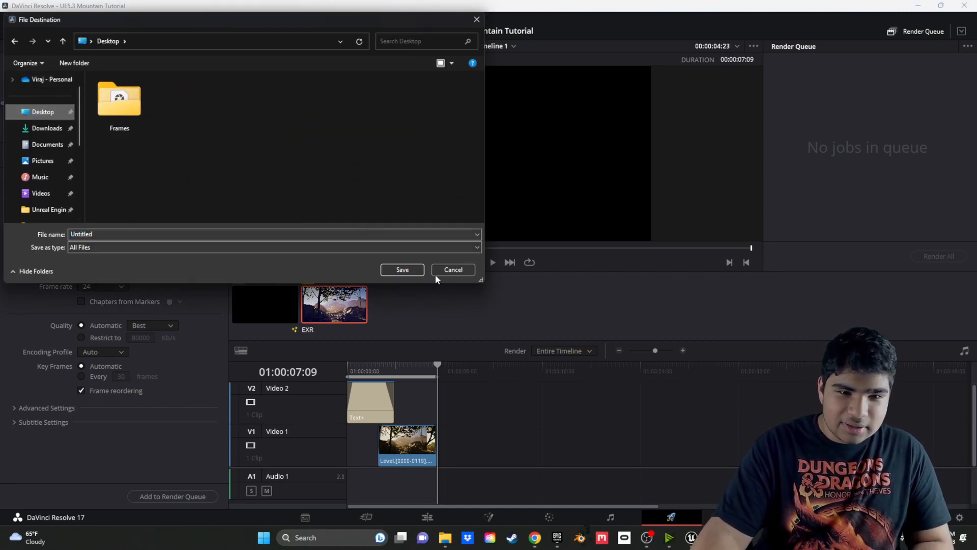
{"action": "left_click", "coordinate": [402, 269]}
{"action": "left_click", "coordinate": [107, 116]}
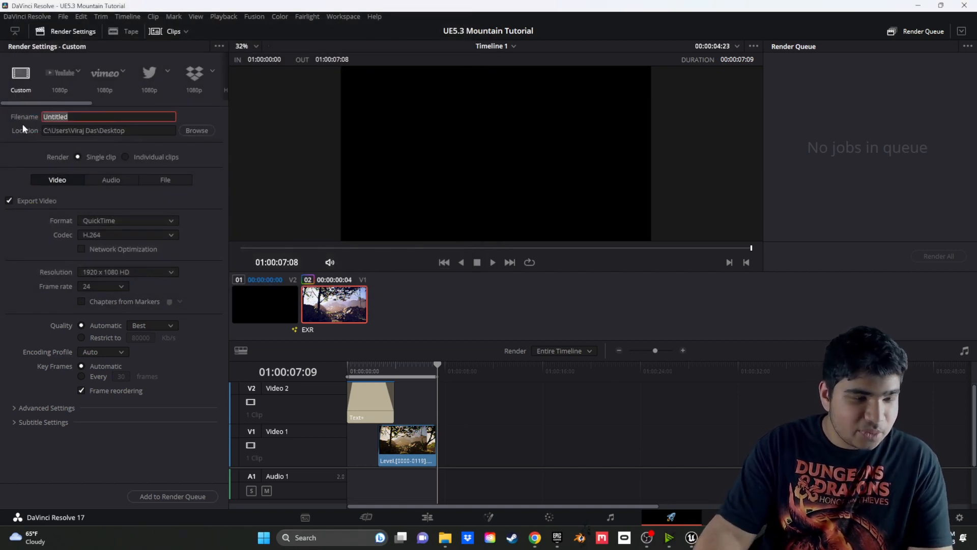
{"action": "type", "text": "po;ligfhvuioe4hgp"}
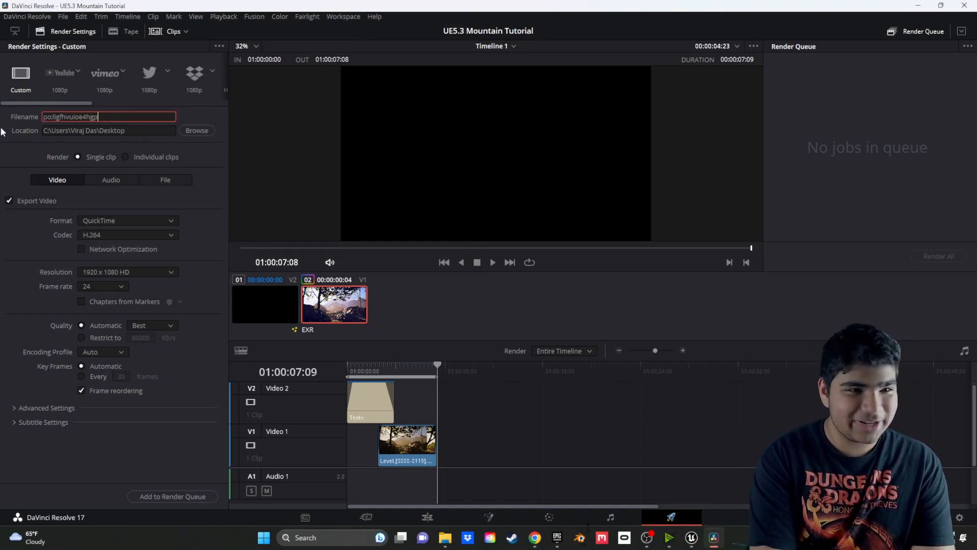
{"action": "key", "text": "ctrl+a"}
{"action": "key", "text": "BackSpace"}
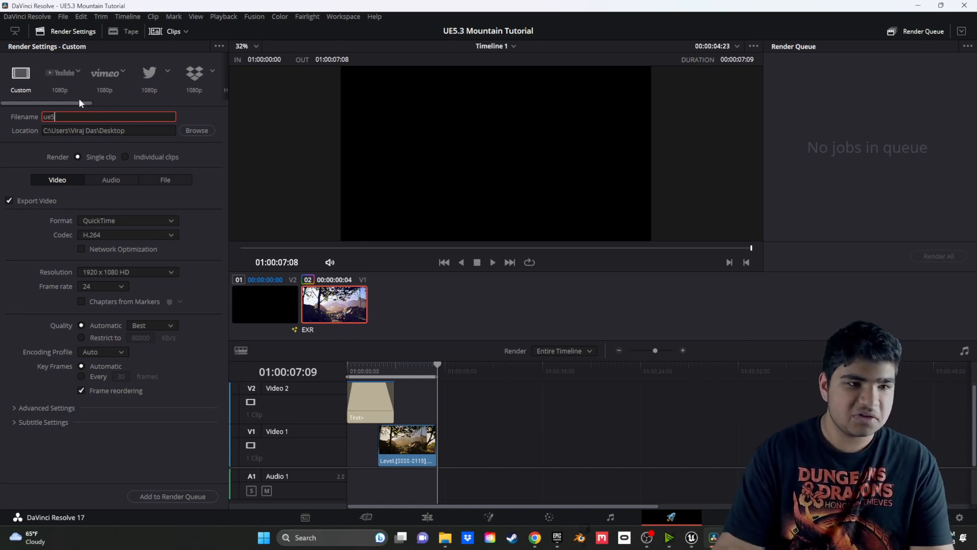
Set the render format to MP4 and resolution to 3840 x 2160 Ultra HD, and add the job to the render queue despite upscaling.
{"action": "left_click", "coordinate": [128, 222]}
{"action": "left_click", "coordinate": [122, 301]}
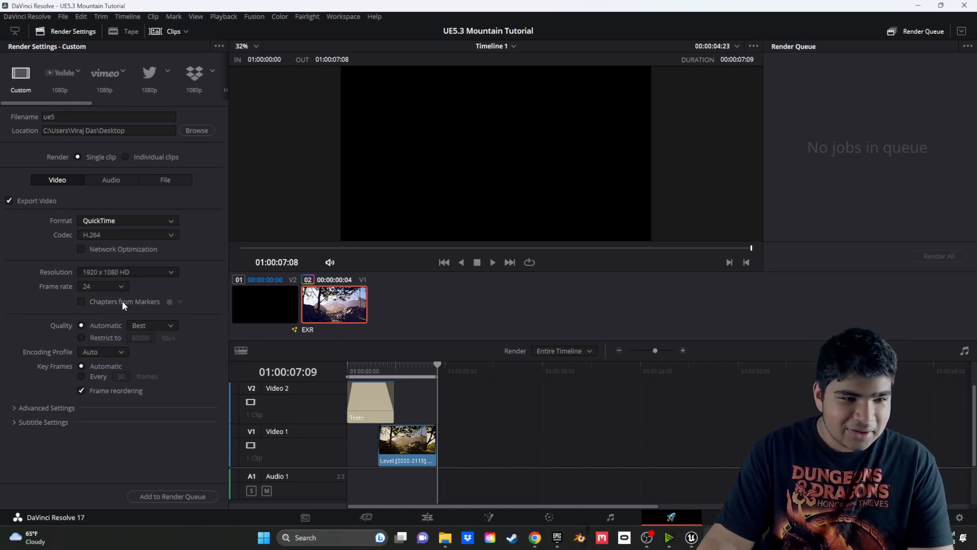
{"action": "left_click", "coordinate": [136, 273]}
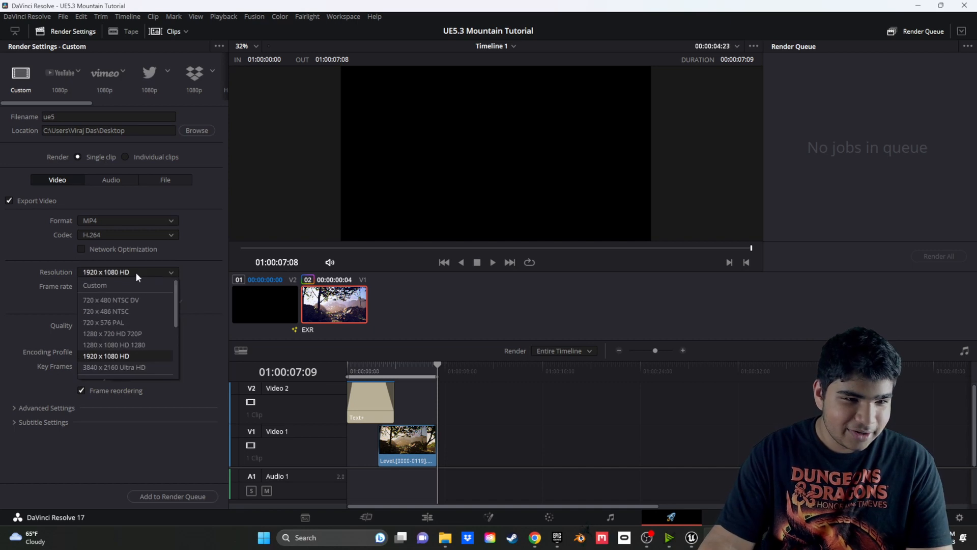
{"action": "left_click", "coordinate": [139, 365]}
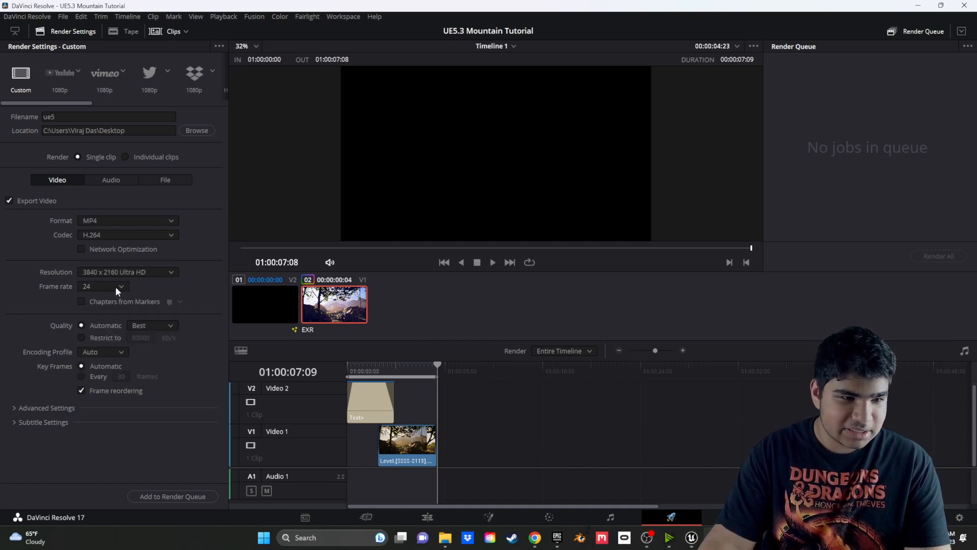
{"action": "left_click", "coordinate": [193, 497]}
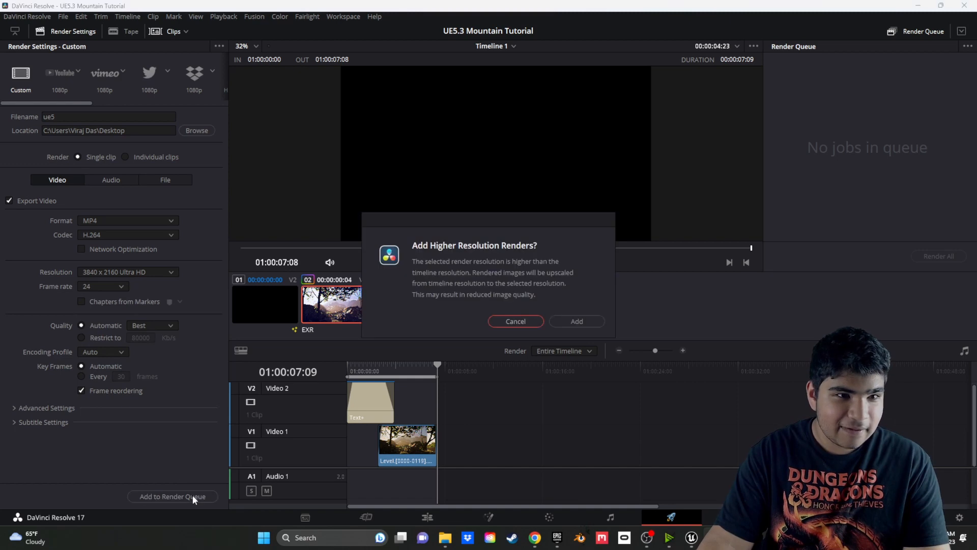
{"action": "left_click", "coordinate": [577, 321]}
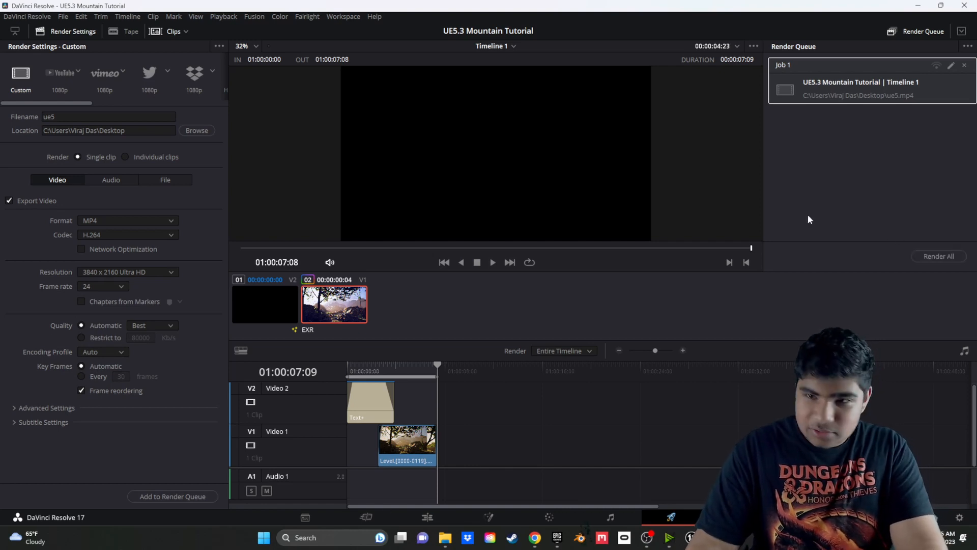
{"action": "left_click", "coordinate": [382, 513]}
{"action": "right_click", "coordinate": [118, 82]}
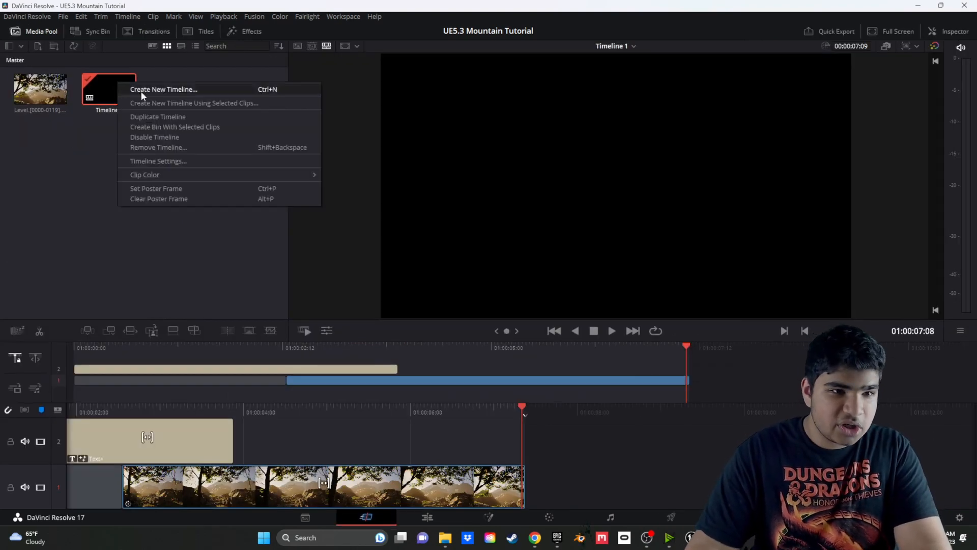
{"action": "left_click", "coordinate": [185, 161]}
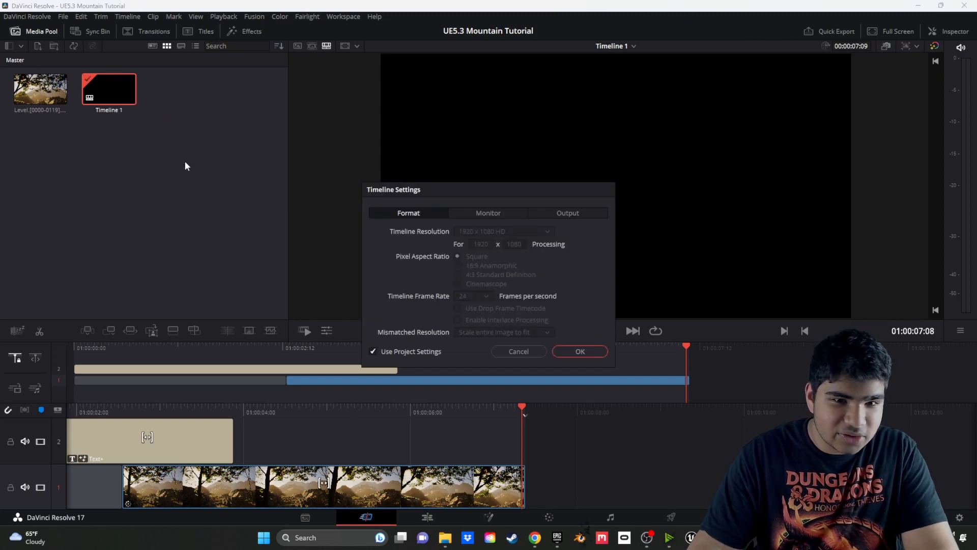
{"action": "left_click", "coordinate": [517, 351]}
Set the project's timeline resolution to 3840 x 2160 Ultra HD and save the project settings.
{"action": "left_click", "coordinate": [63, 16]}
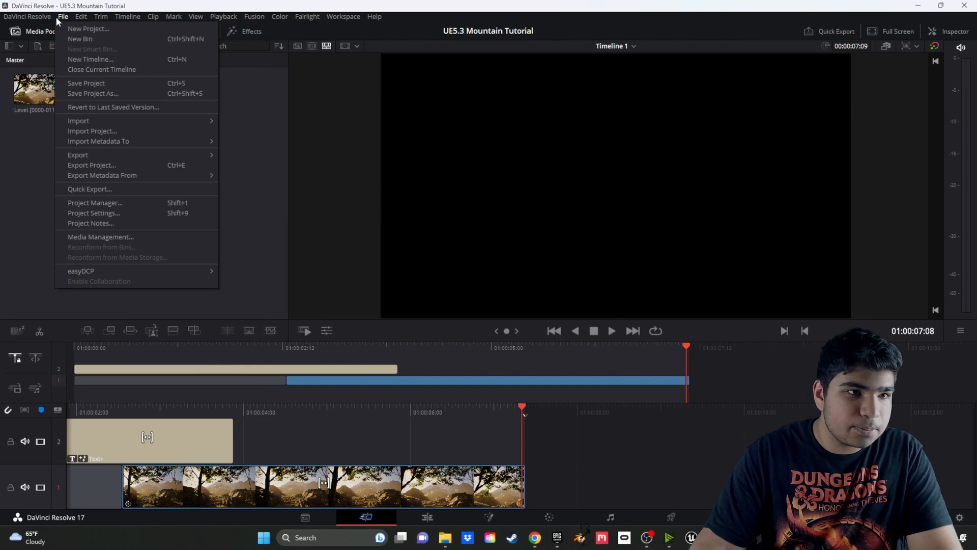
{"action": "left_click", "coordinate": [105, 212]}
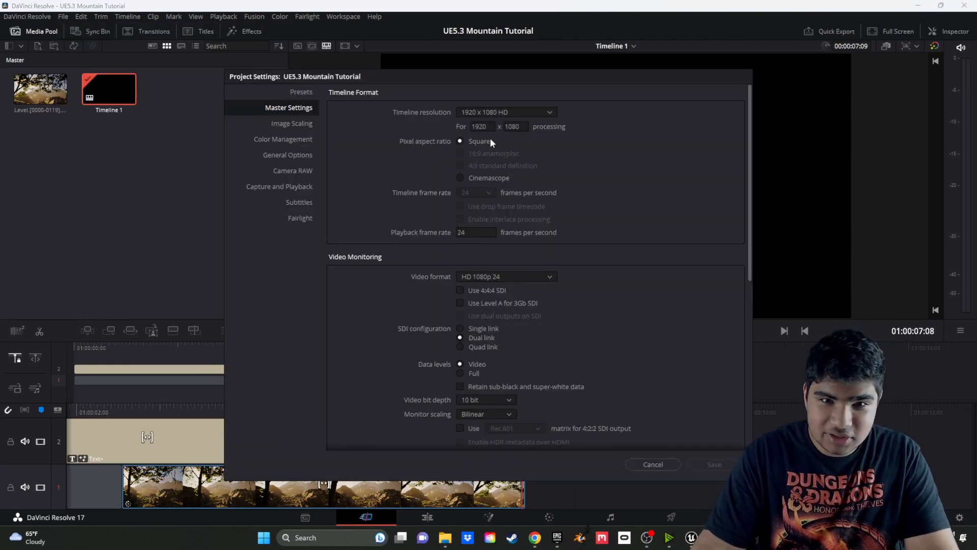
{"action": "left_click", "coordinate": [494, 112]}
{"action": "scroll", "coordinate": [510, 173], "scroll_direction": "down", "scroll_amount": 2}
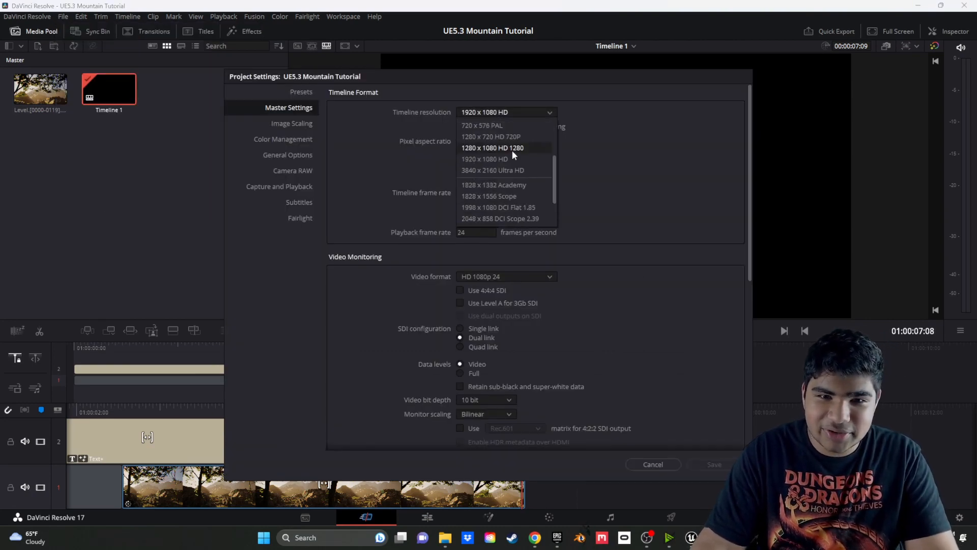
{"action": "left_click", "coordinate": [510, 171]}
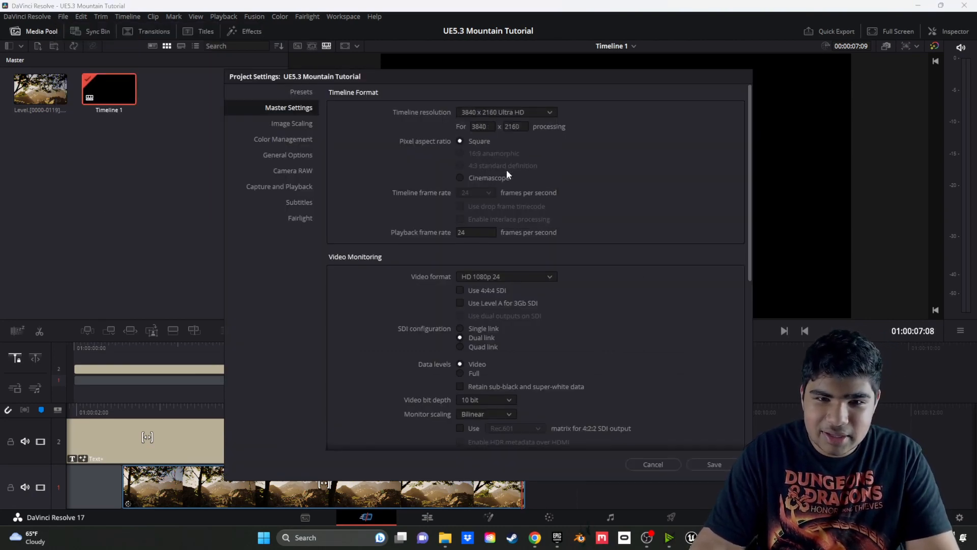
{"action": "left_click", "coordinate": [715, 464]}
Scrub the timeline to check the image, return to the Deliver page and render the queued job.
{"action": "left_click_drag", "start_coordinate": [376, 404], "coordinate": [652, 408]}
{"action": "left_click", "coordinate": [662, 513]}
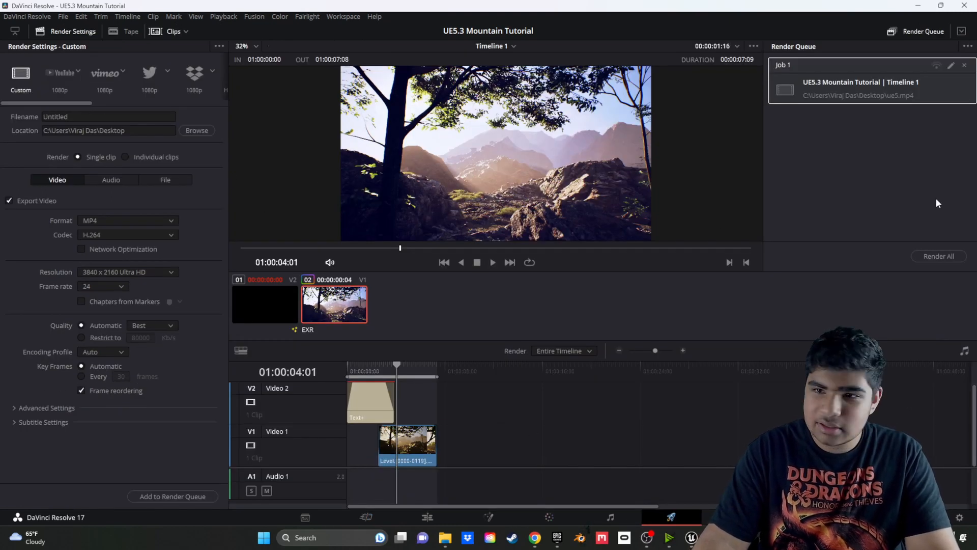
{"action": "left_click", "coordinate": [938, 256]}
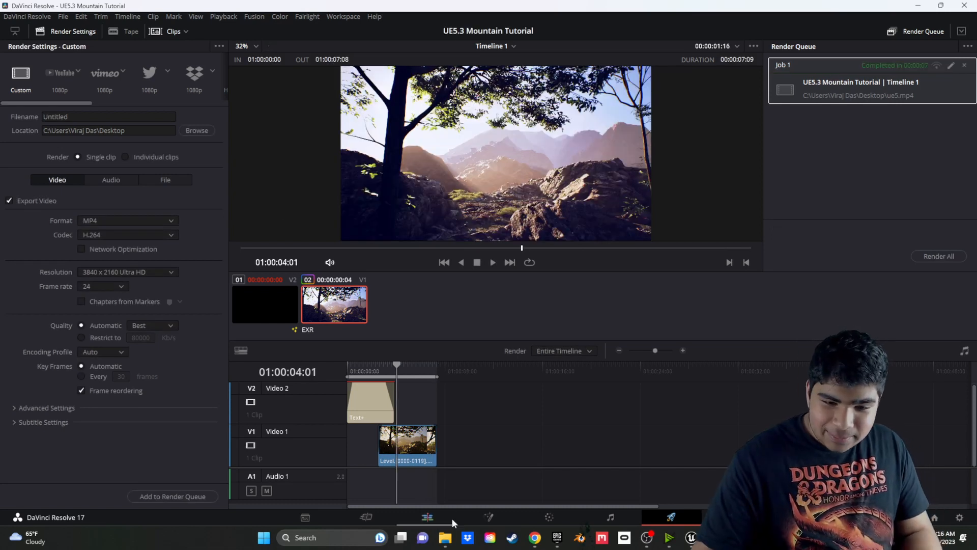
Switch to File Explorer and open the rendered ue5 video from the Desktop to watch it.
{"action": "mouse_move", "coordinate": [445, 538]}
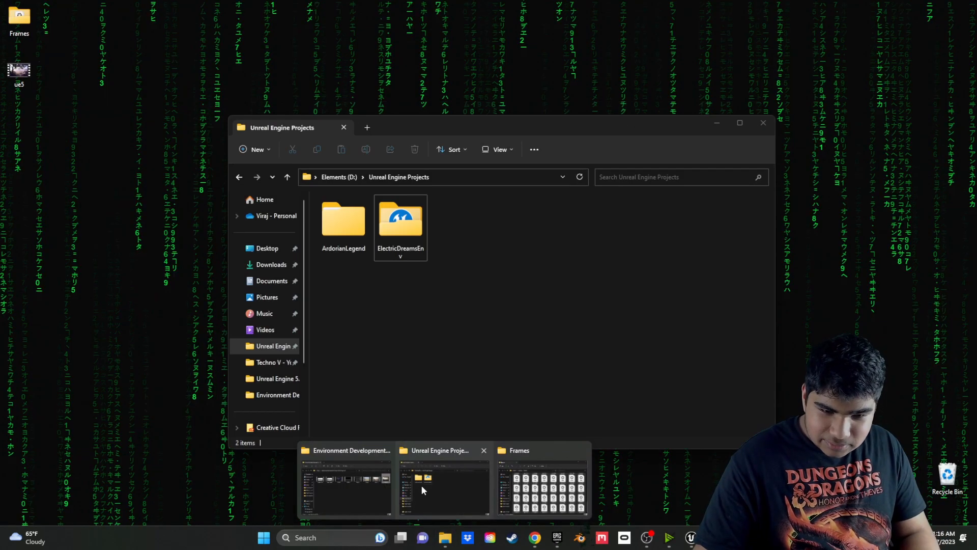
{"action": "left_click", "coordinate": [421, 484]}
{"action": "left_click", "coordinate": [259, 248]}
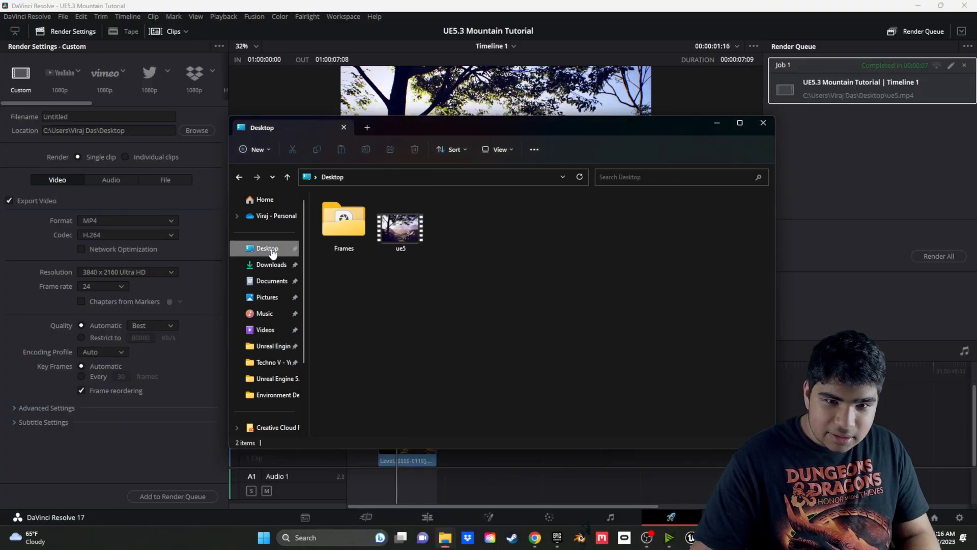
{"action": "double_click", "coordinate": [383, 232]}
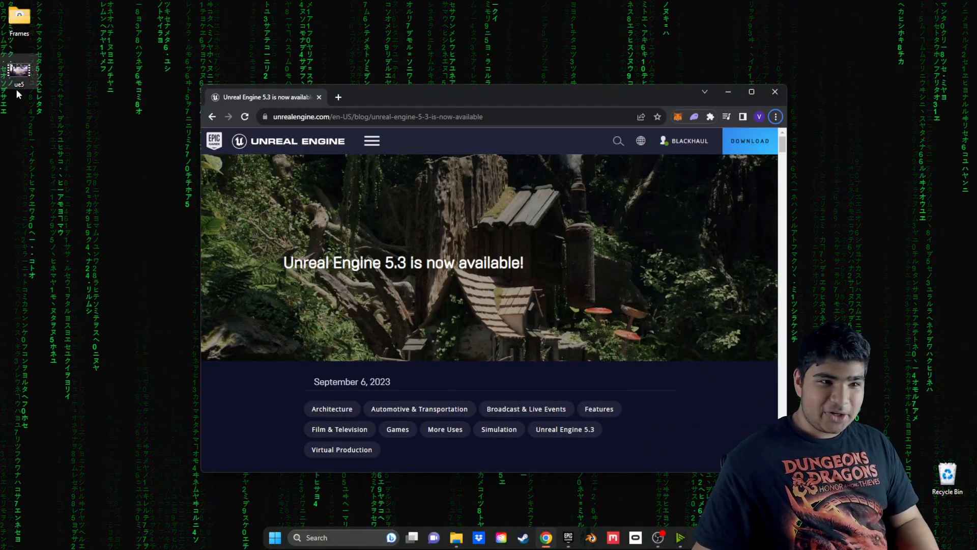
{"action": "double_click", "coordinate": [19, 68]}
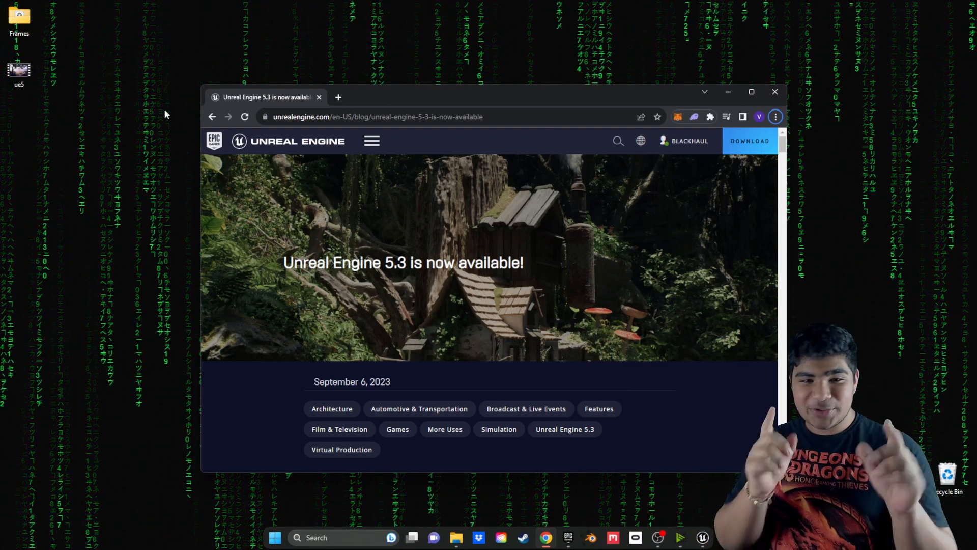